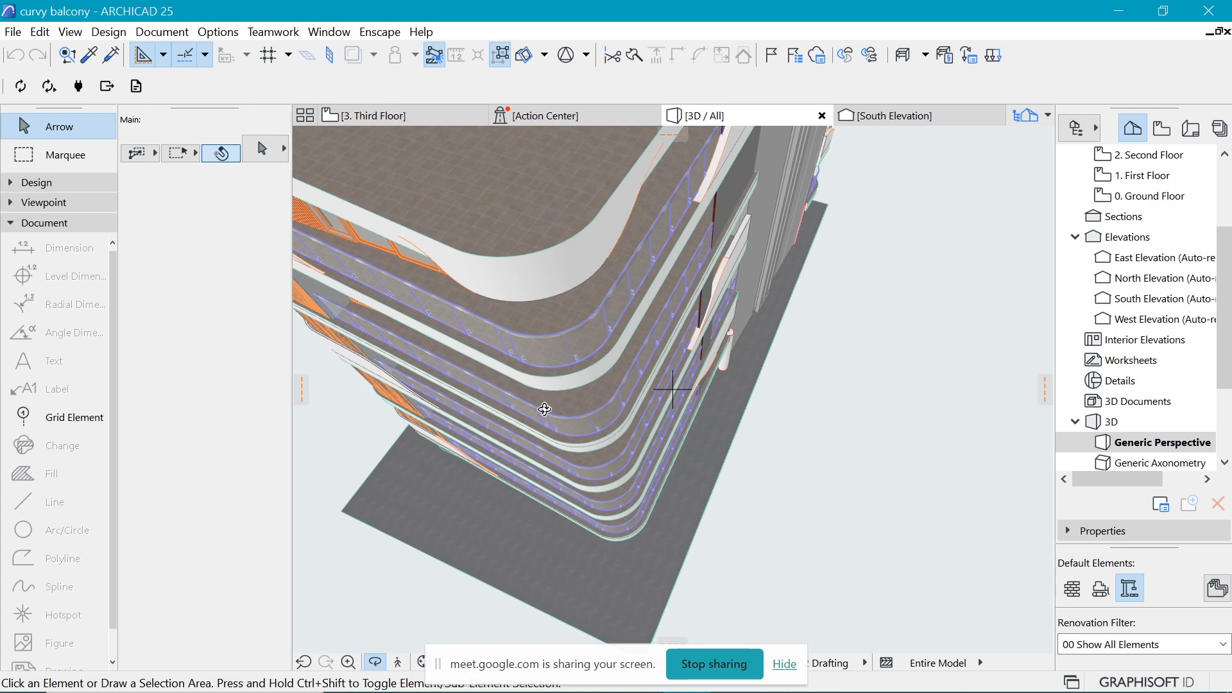
Open the Third Floor plan.
scroll(565, 449, up, 3)
scroll(566, 449, up, 2)
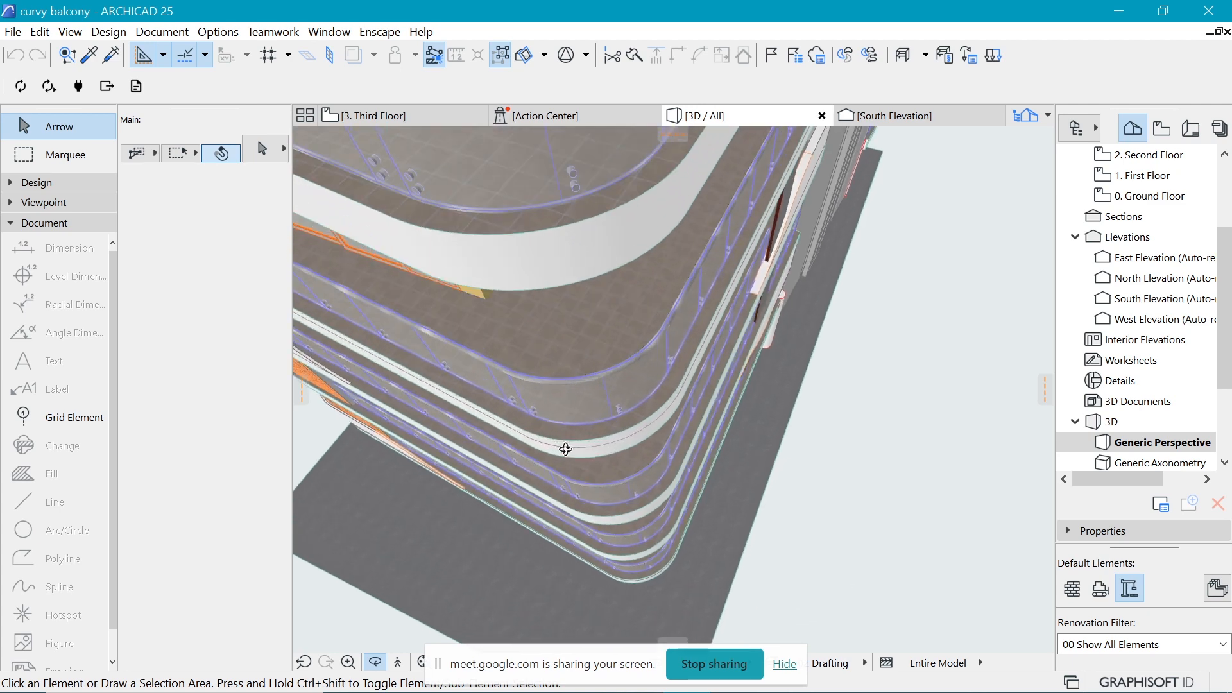
drag(569, 449, 731, 357)
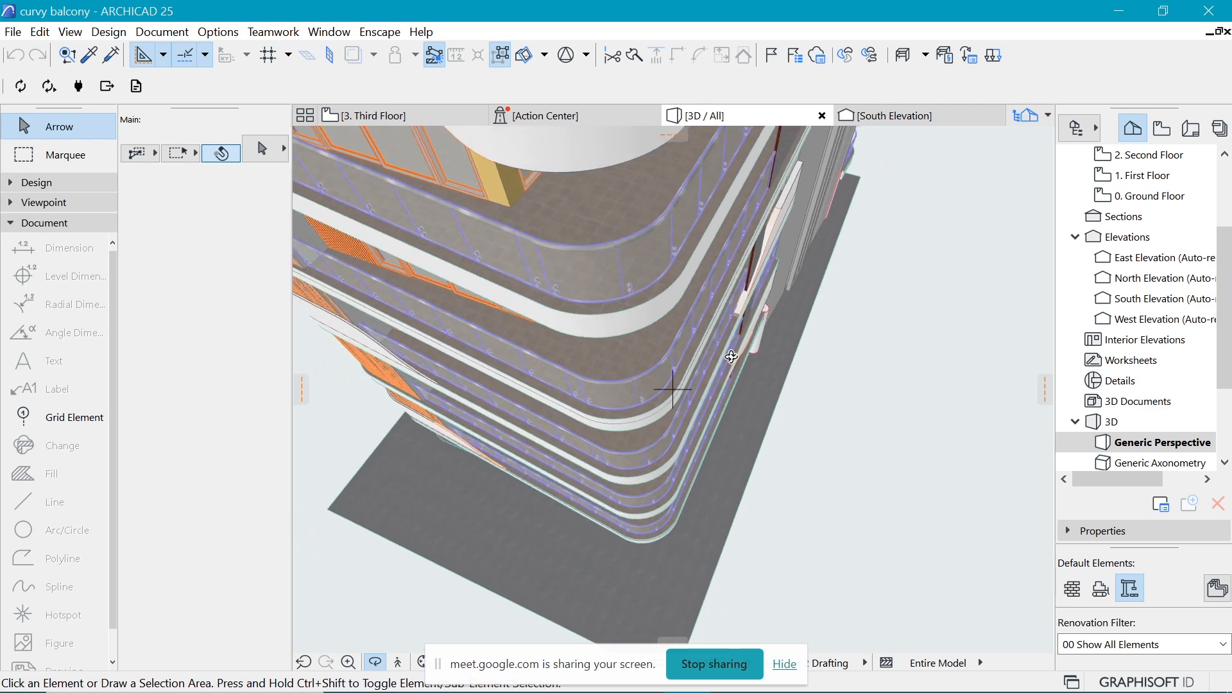
click(379, 125)
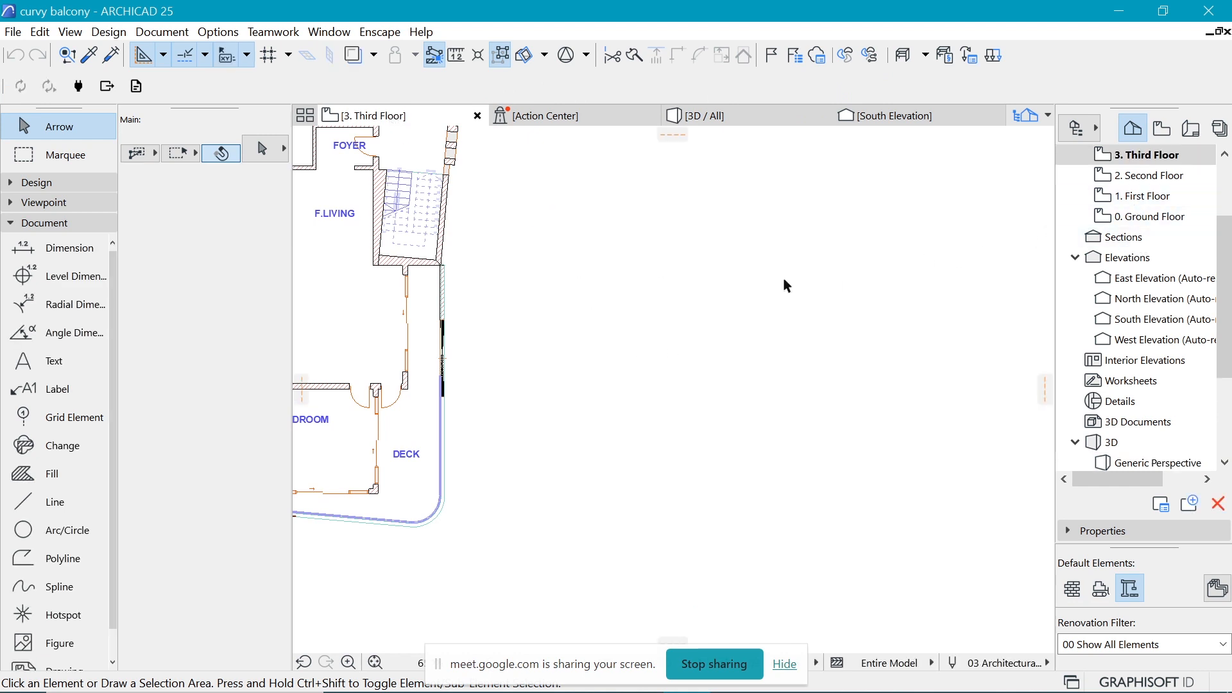
Draw a square polyline with the rectangular geometry method in the empty area beside the building.
click(55, 183)
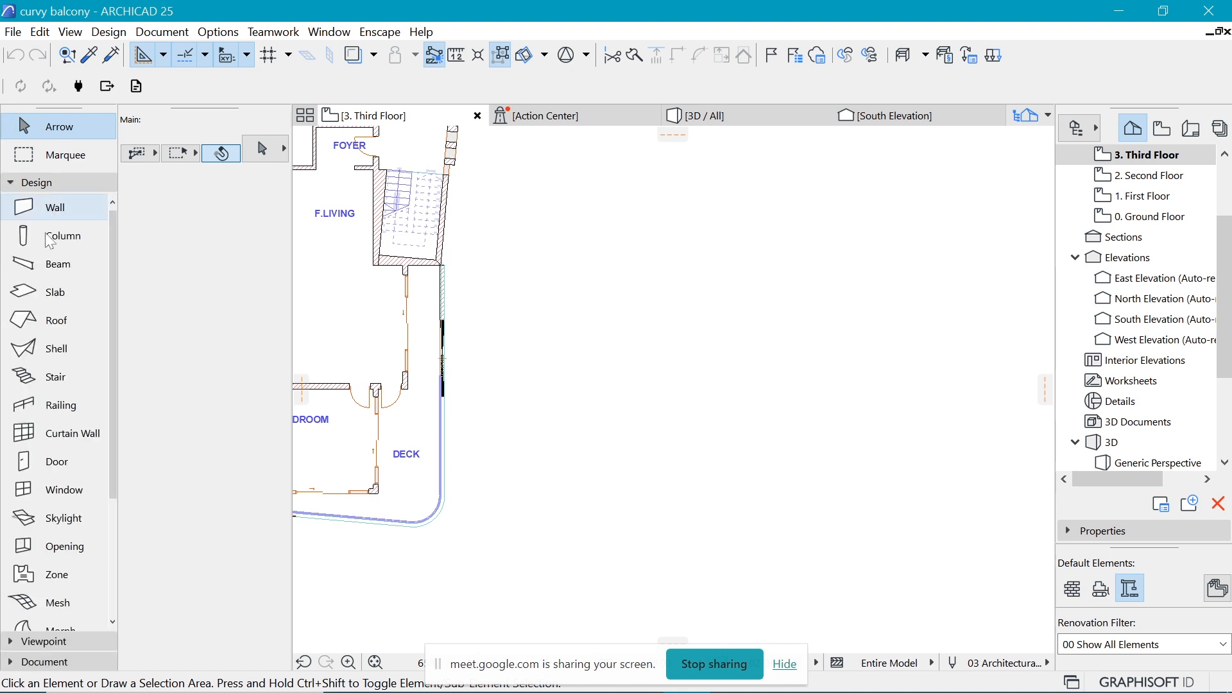
click(68, 182)
click(72, 202)
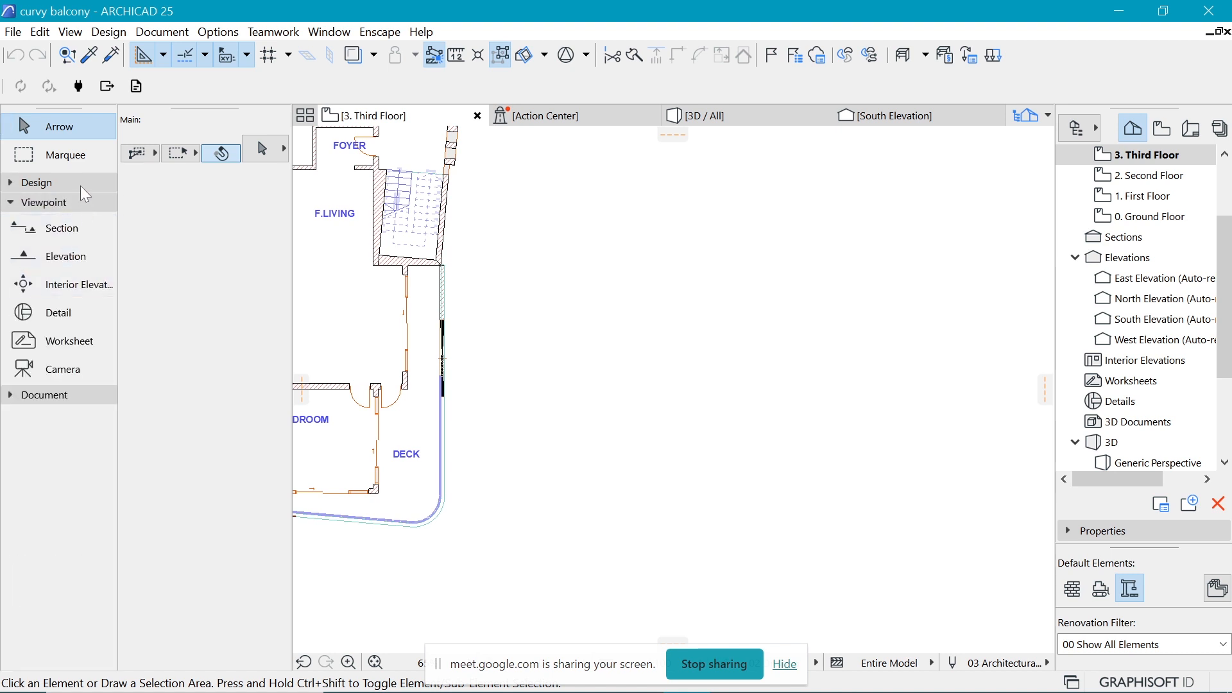
click(77, 183)
click(56, 182)
click(57, 223)
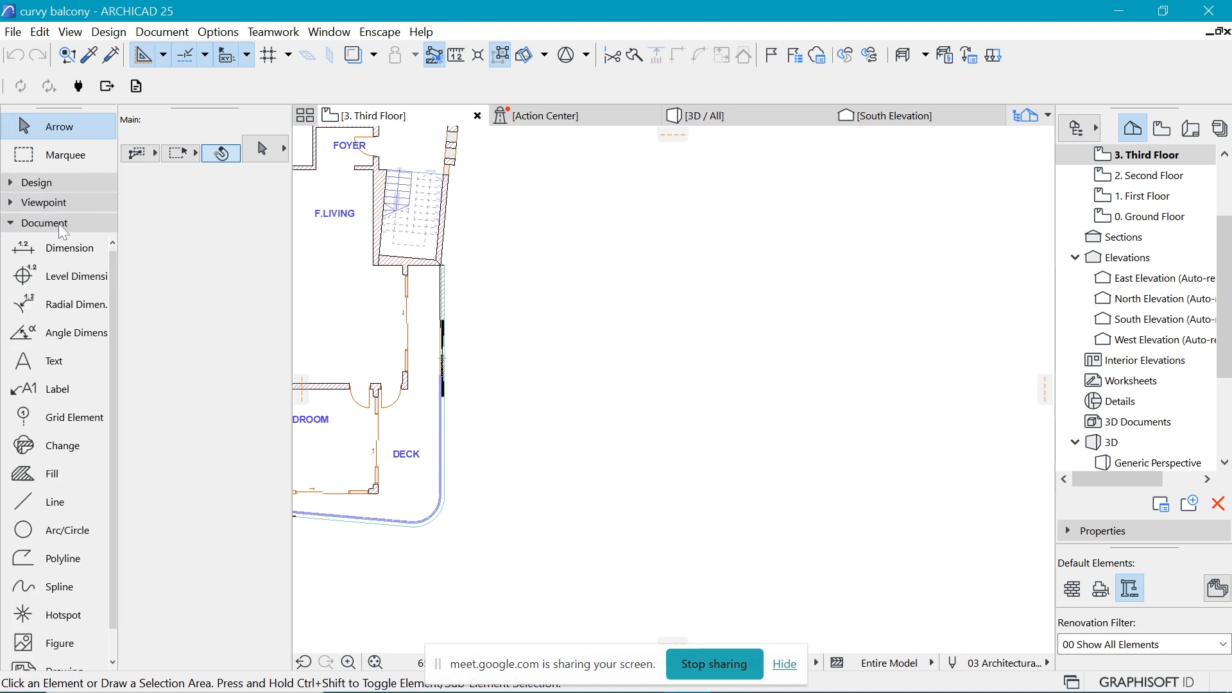
click(63, 565)
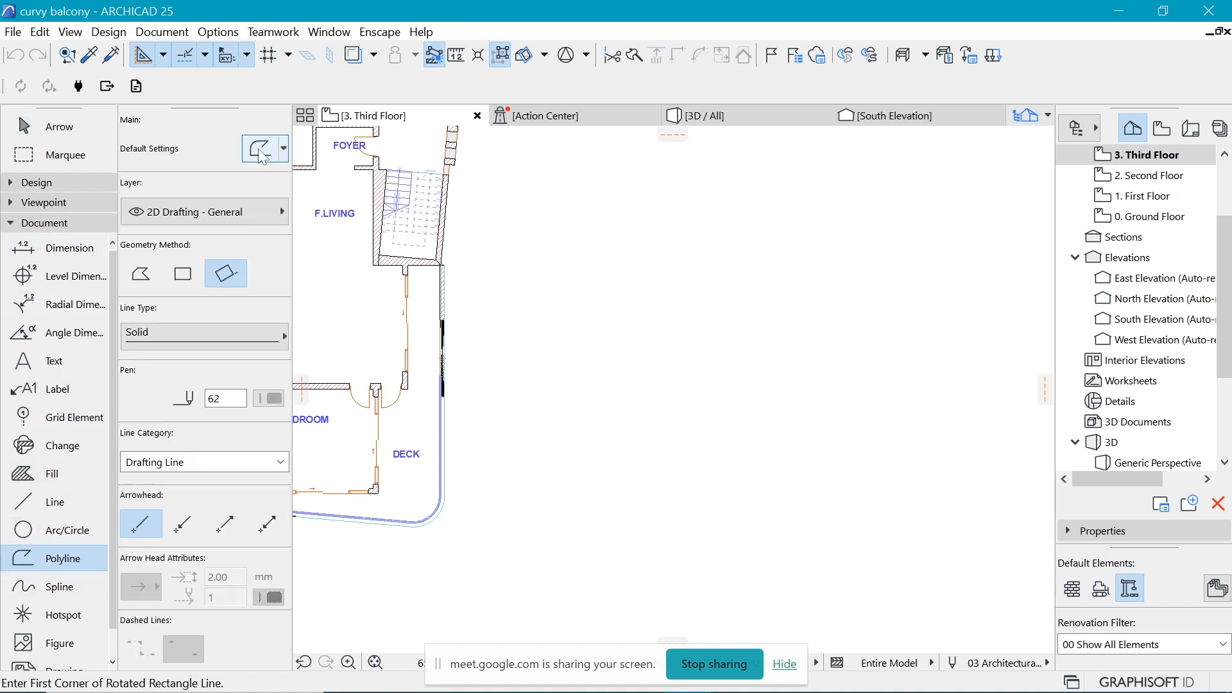
click(199, 280)
click(662, 282)
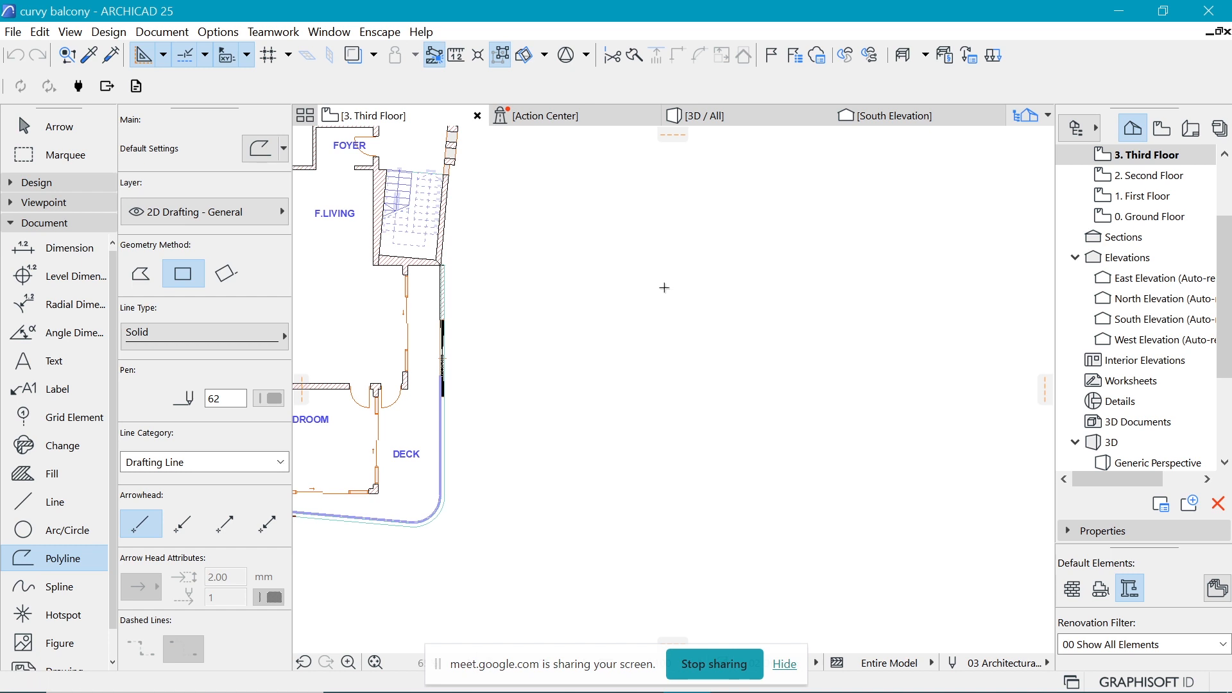
click(795, 415)
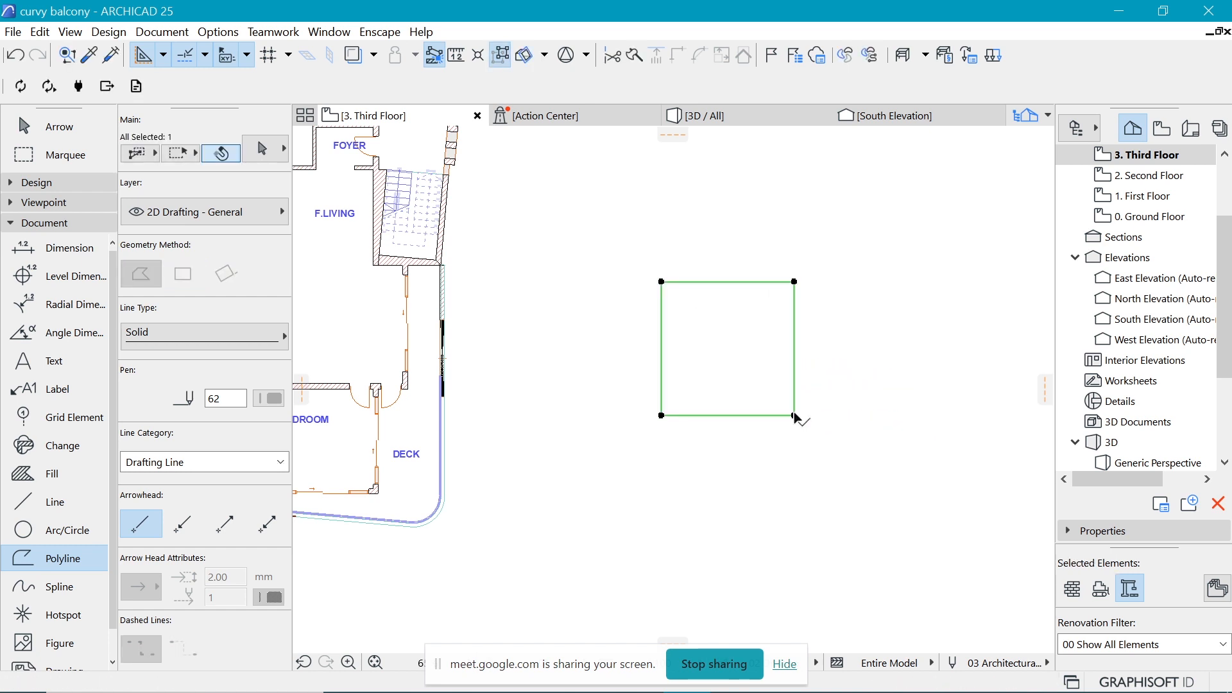
Try a chamfer with a 500 radius on the square polyline's lower-right corner and undo it.
scroll(786, 386, up, 3)
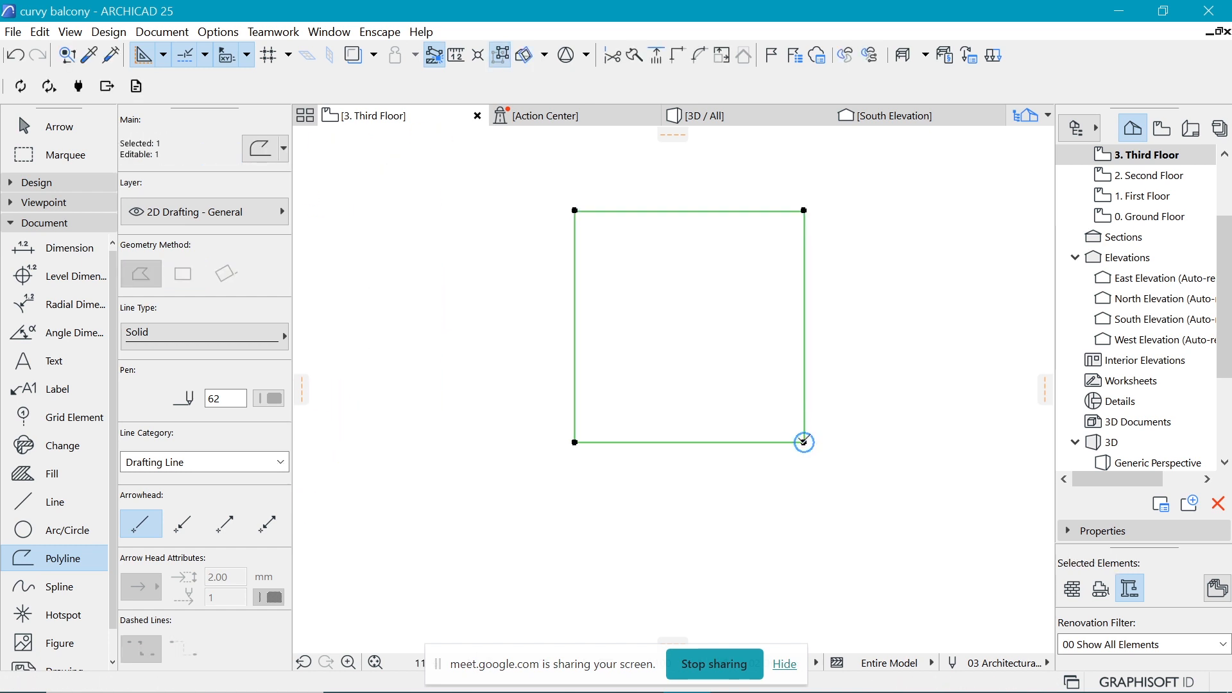
click(804, 442)
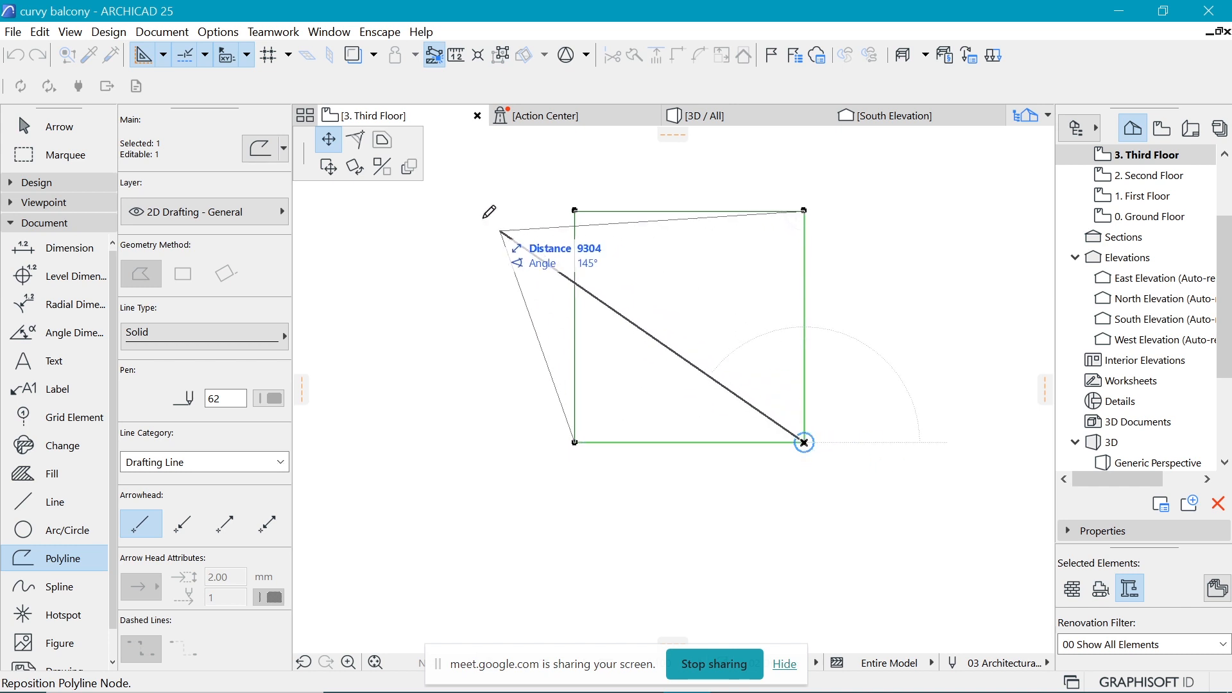
click(357, 141)
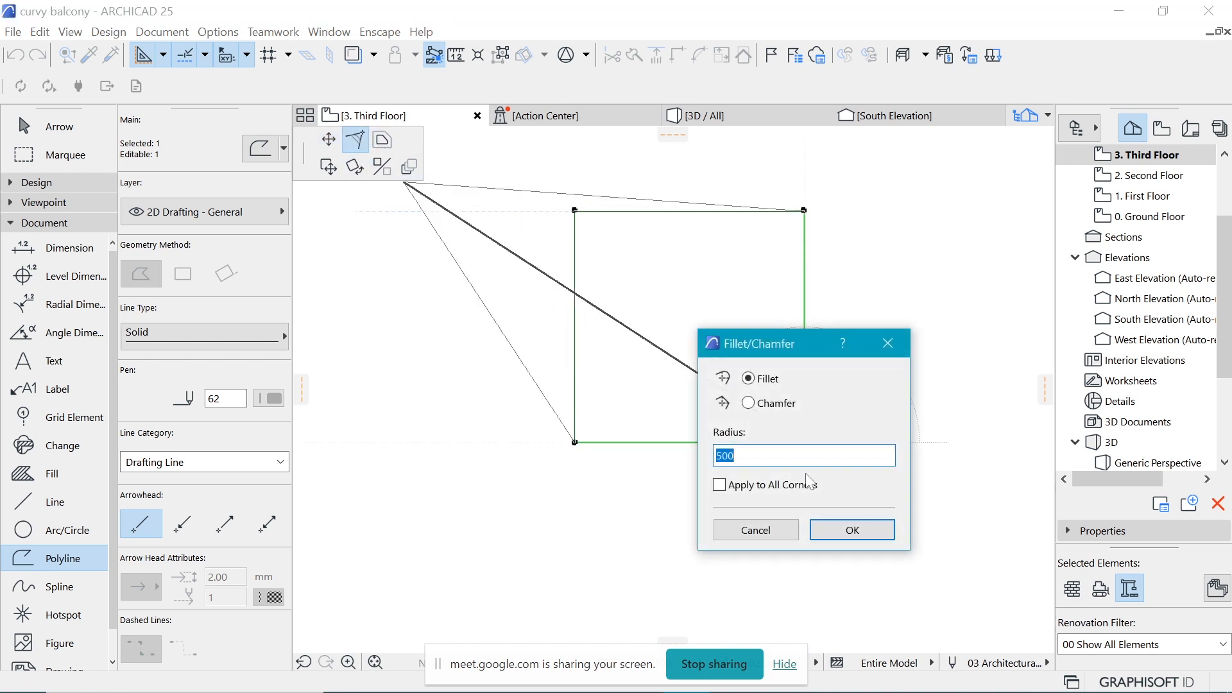
click(749, 405)
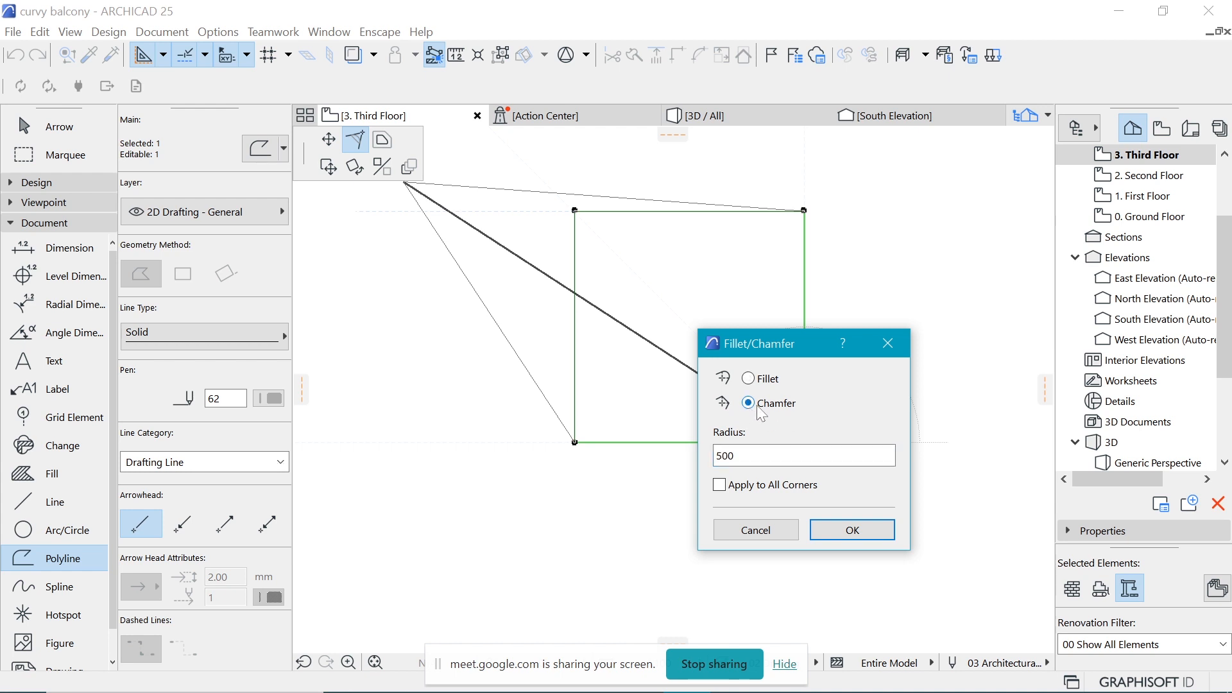
click(853, 530)
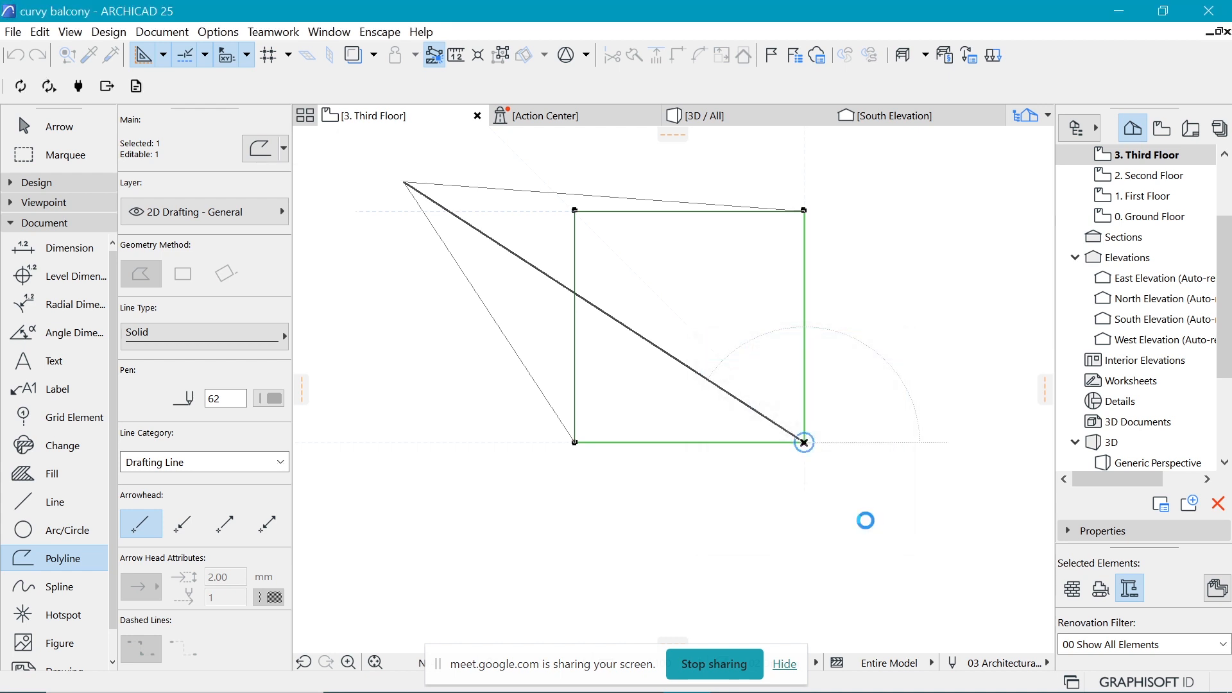
scroll(808, 436, up, 2)
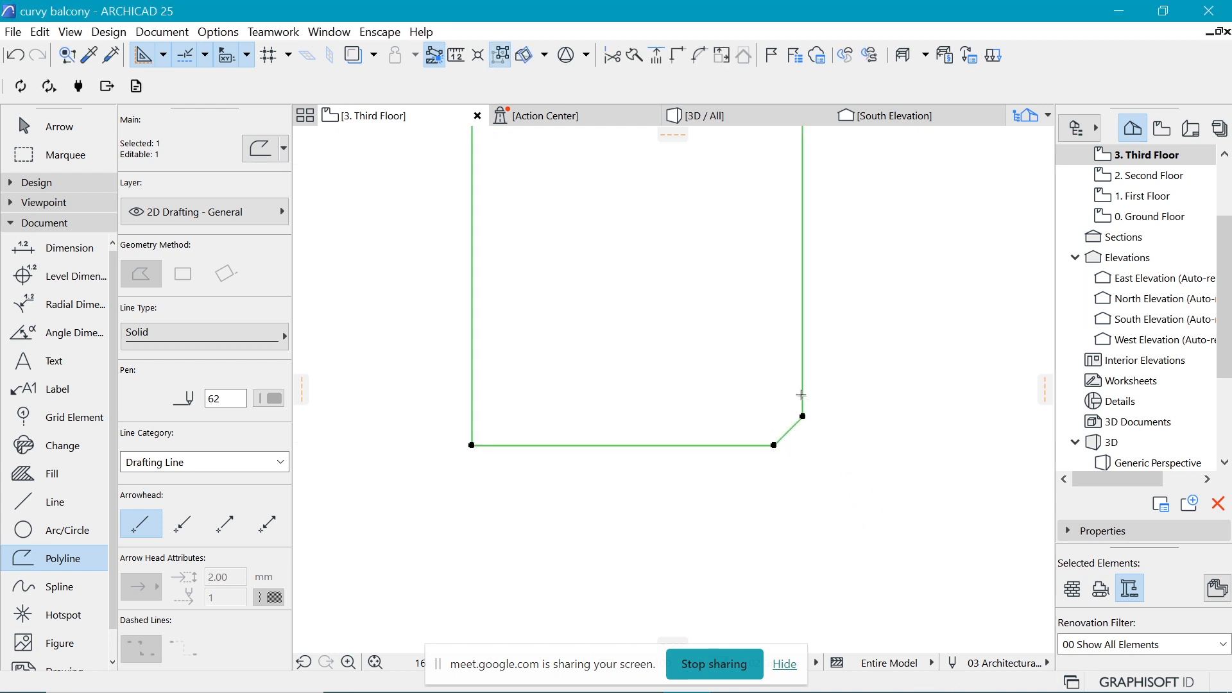
scroll(801, 395, up, 2)
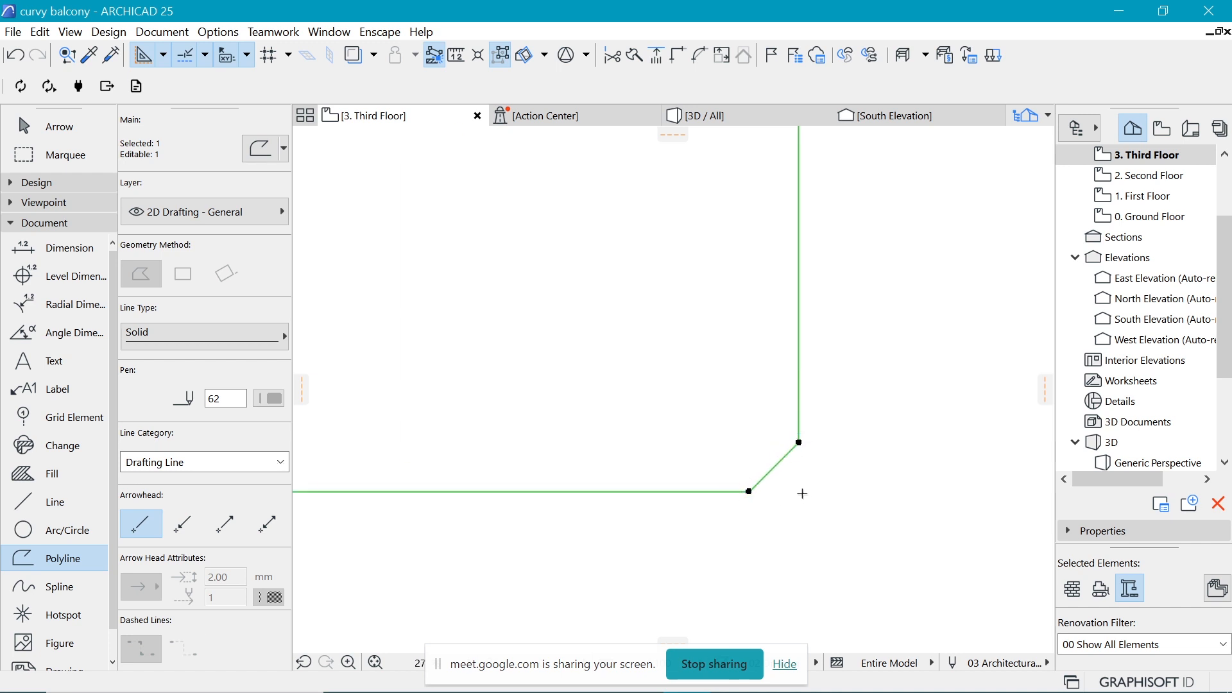
scroll(802, 493, down, 3)
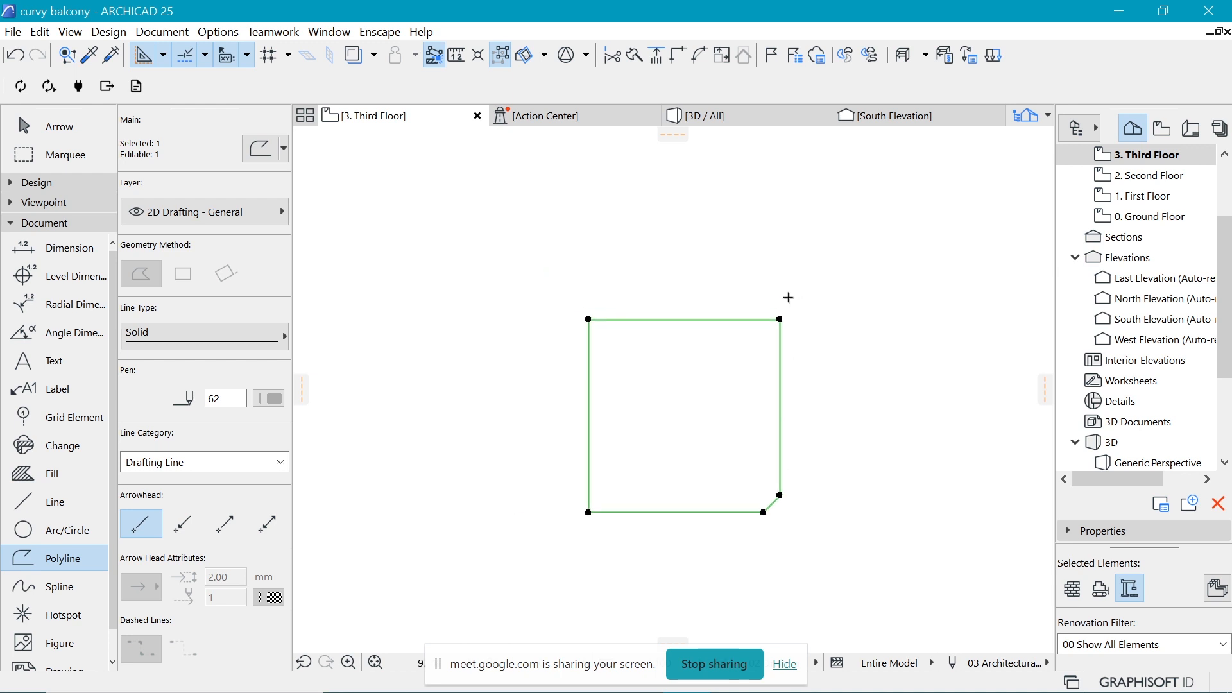
scroll(779, 478, up, 3)
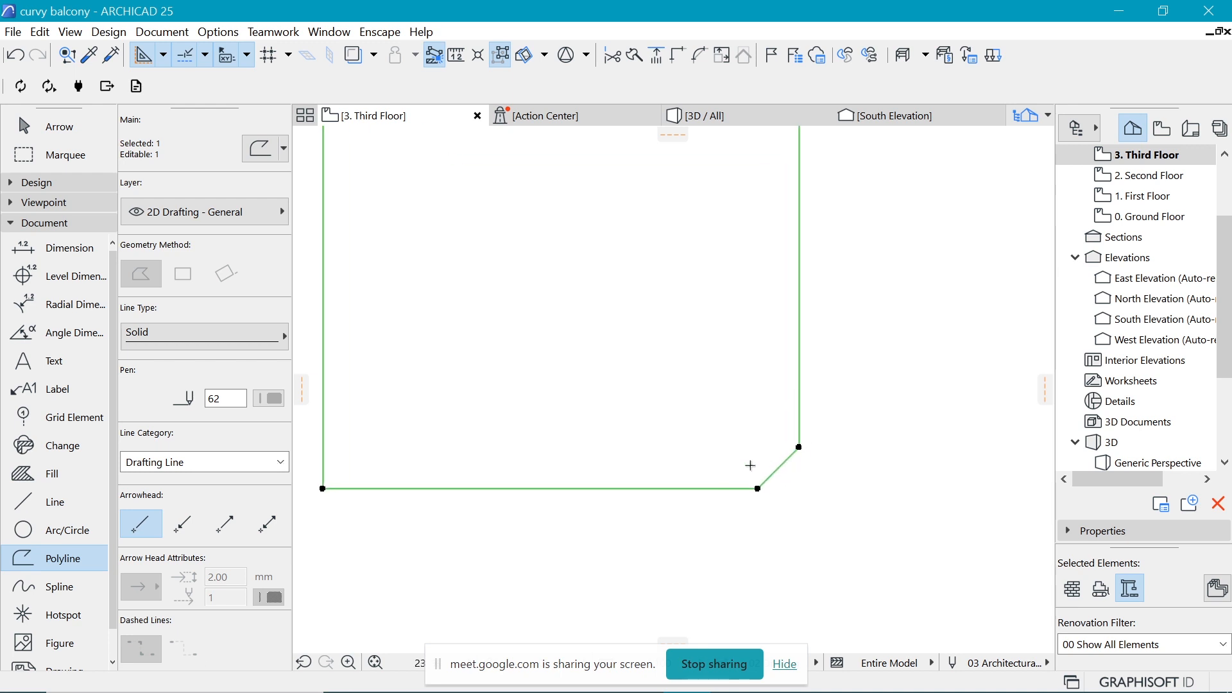
scroll(790, 457, up, 1)
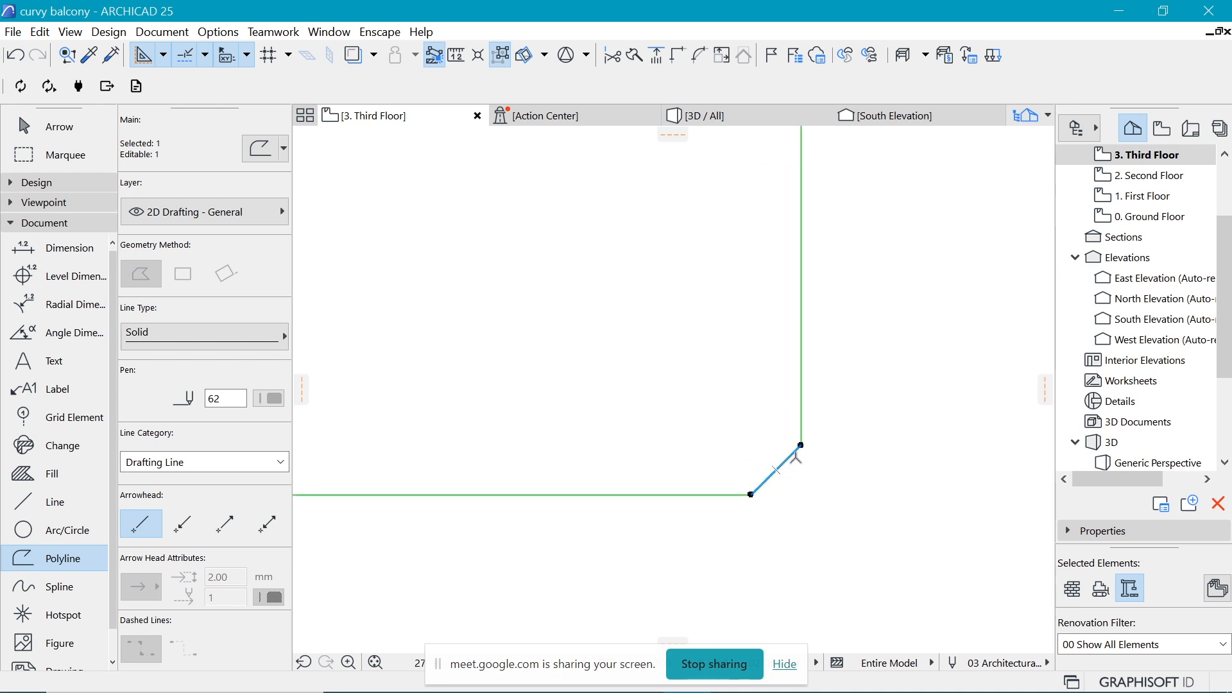
key(ctrl+z)
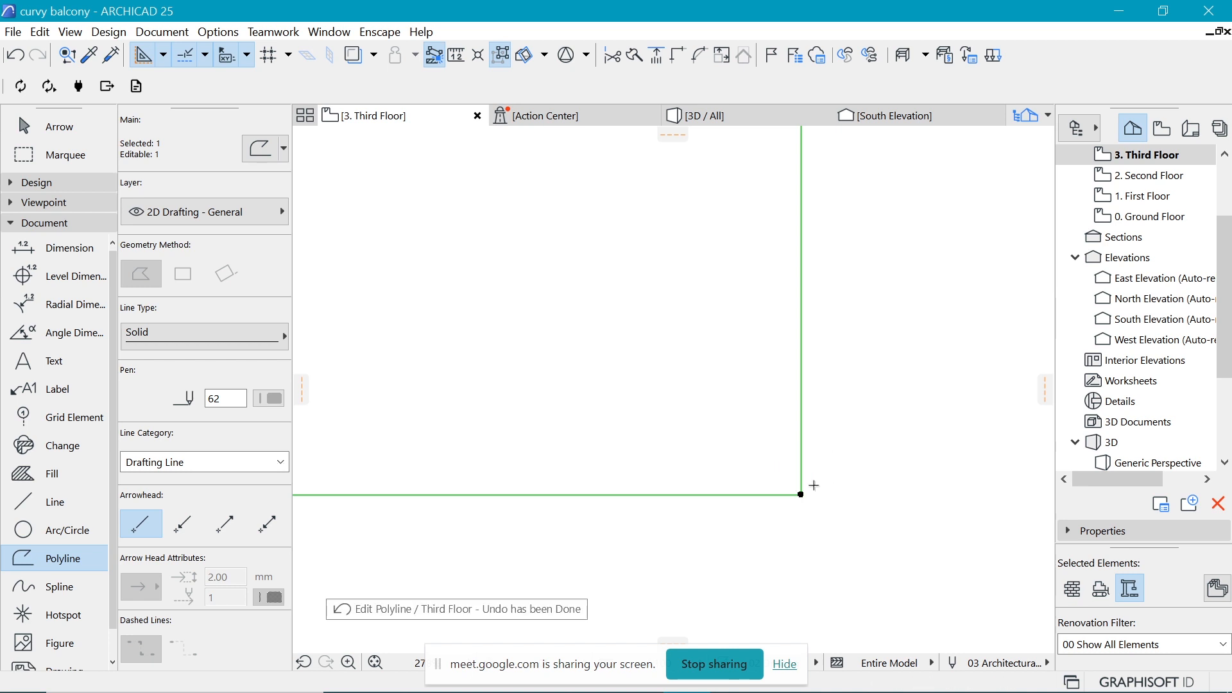
Fillet the lower-right corner of the square polyline with a radius of 1000.
click(801, 494)
scroll(805, 488, down, 2)
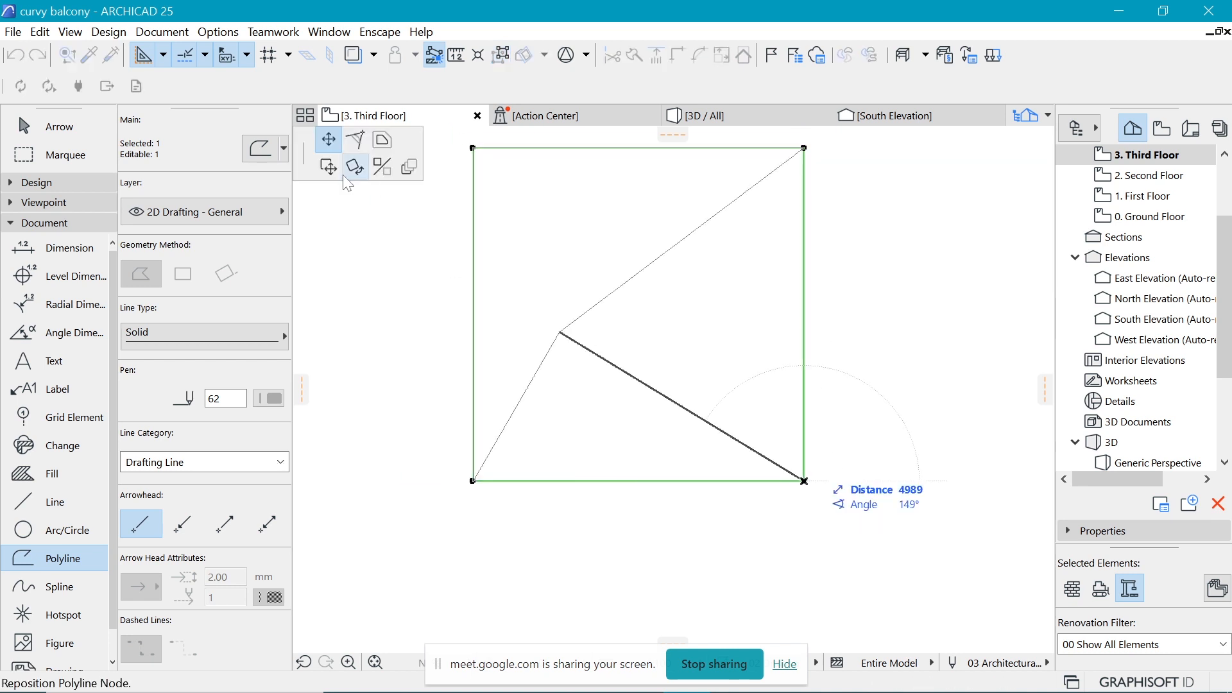
click(356, 140)
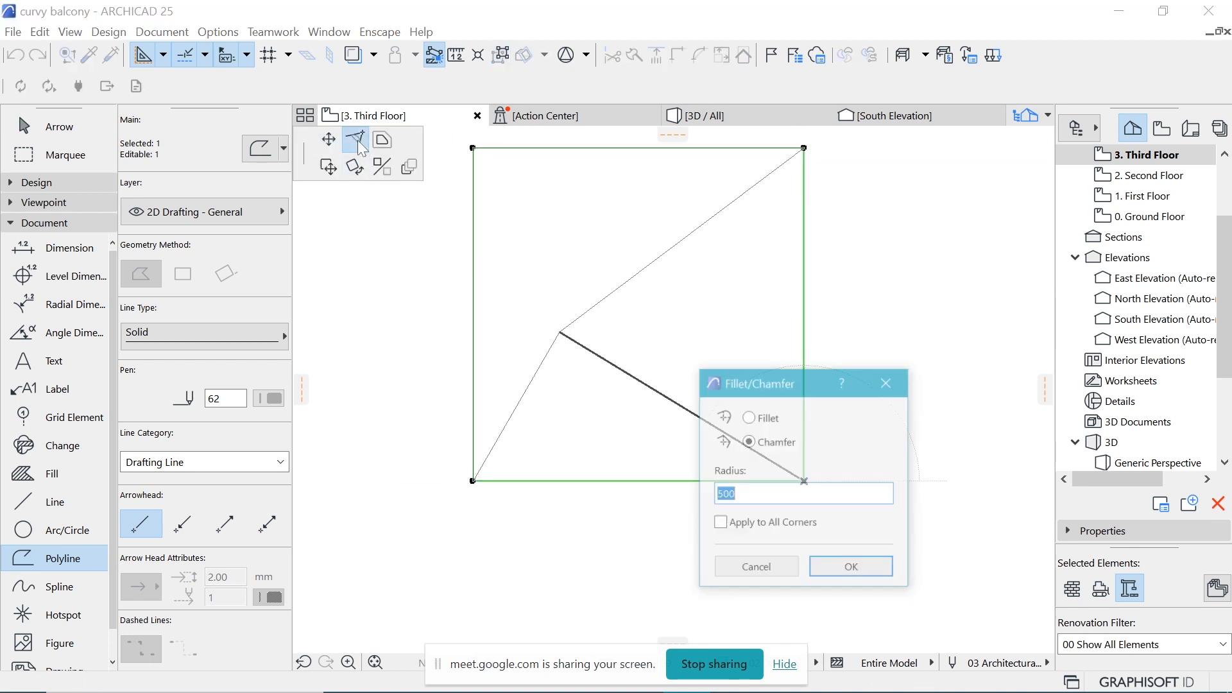
click(762, 423)
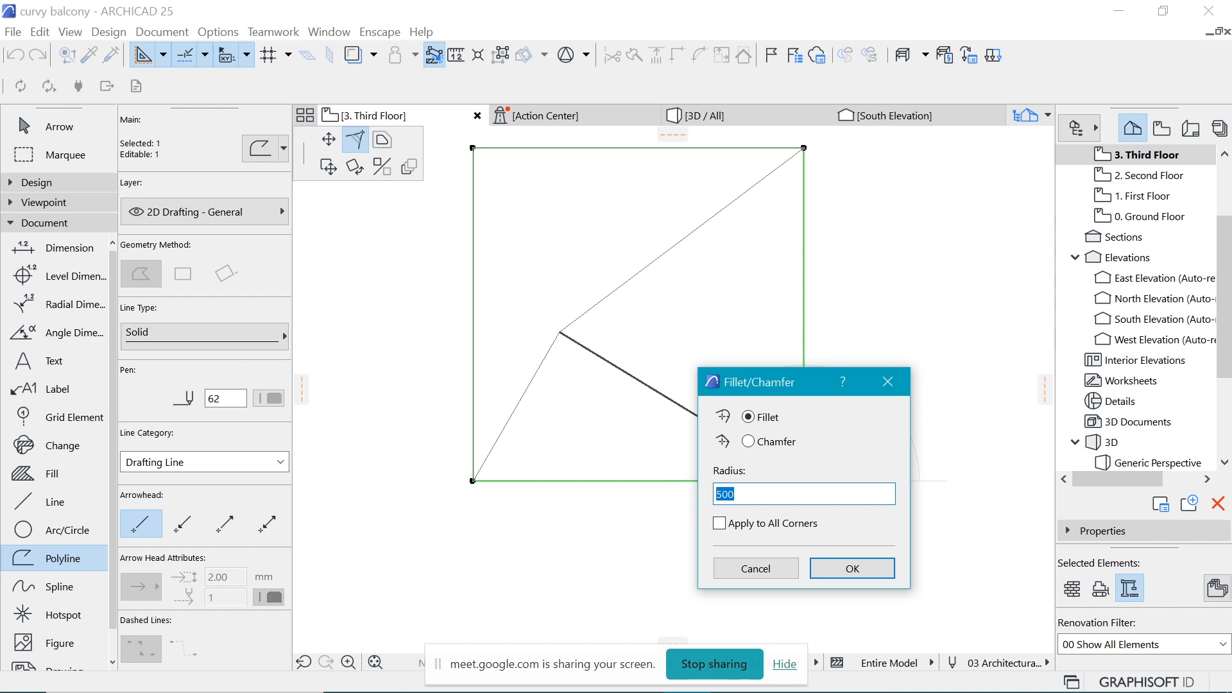
text(1000)
key(Return)
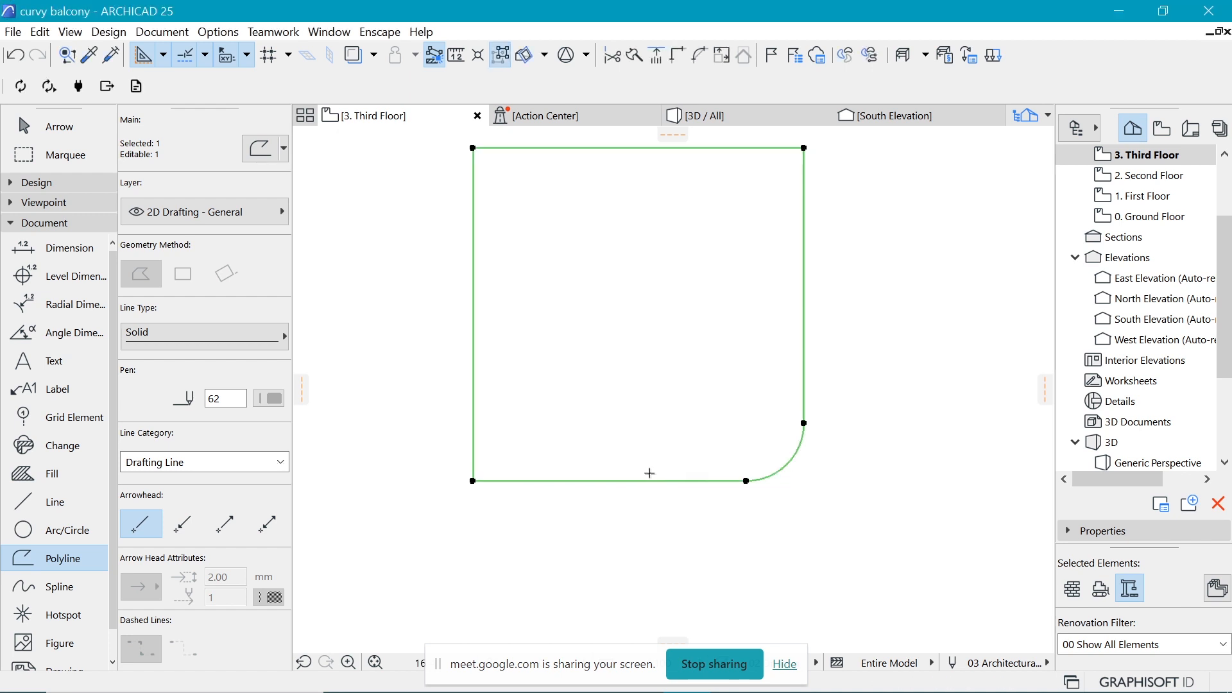
Delete the filleted square polyline from the plan.
scroll(828, 428, down, 3)
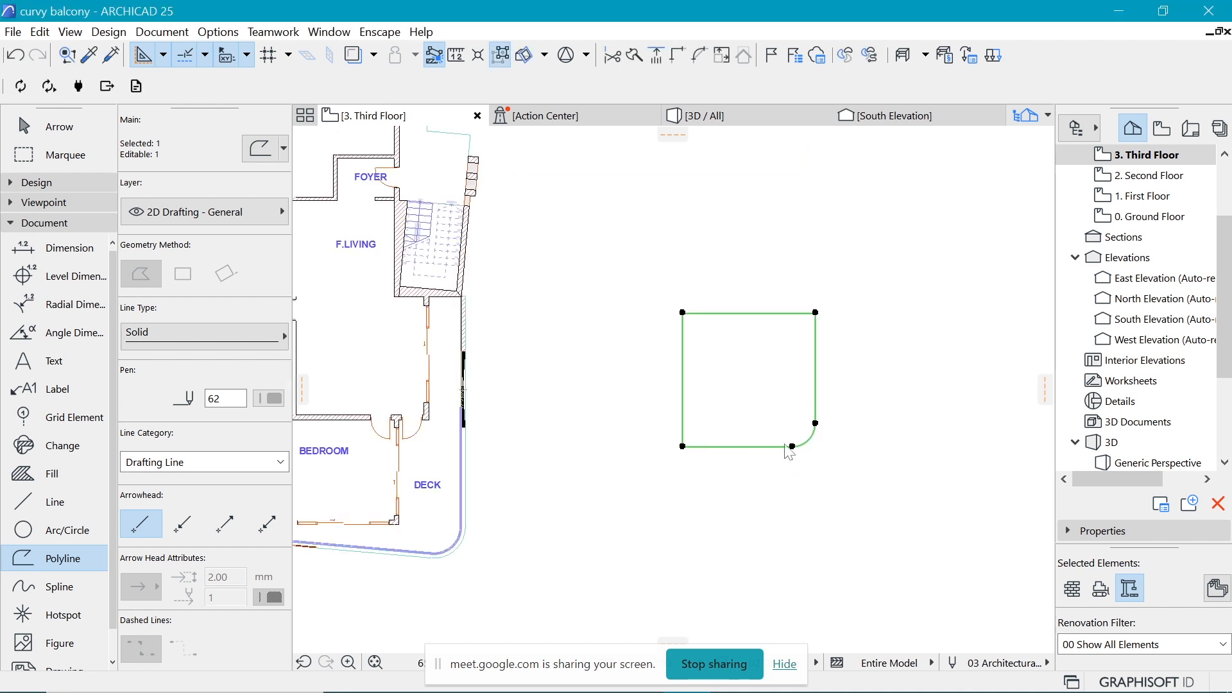
scroll(843, 428, down, 3)
scroll(649, 422, up, 1)
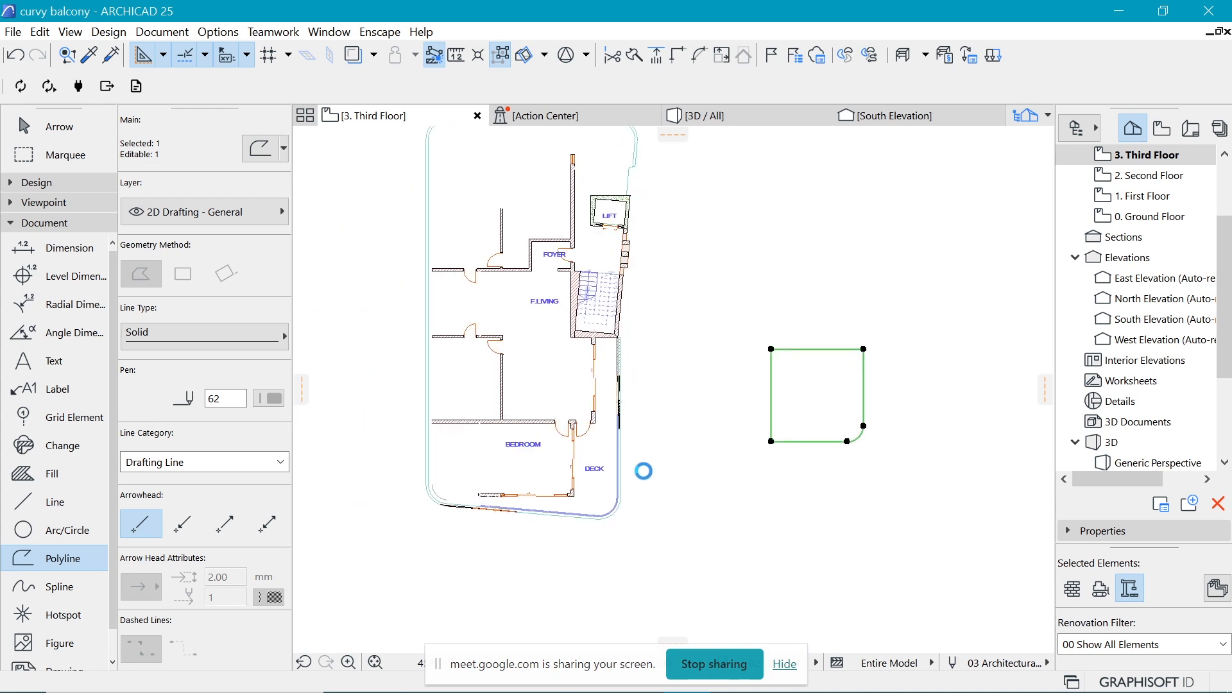
scroll(716, 459, up, 1)
scroll(718, 460, up, 1)
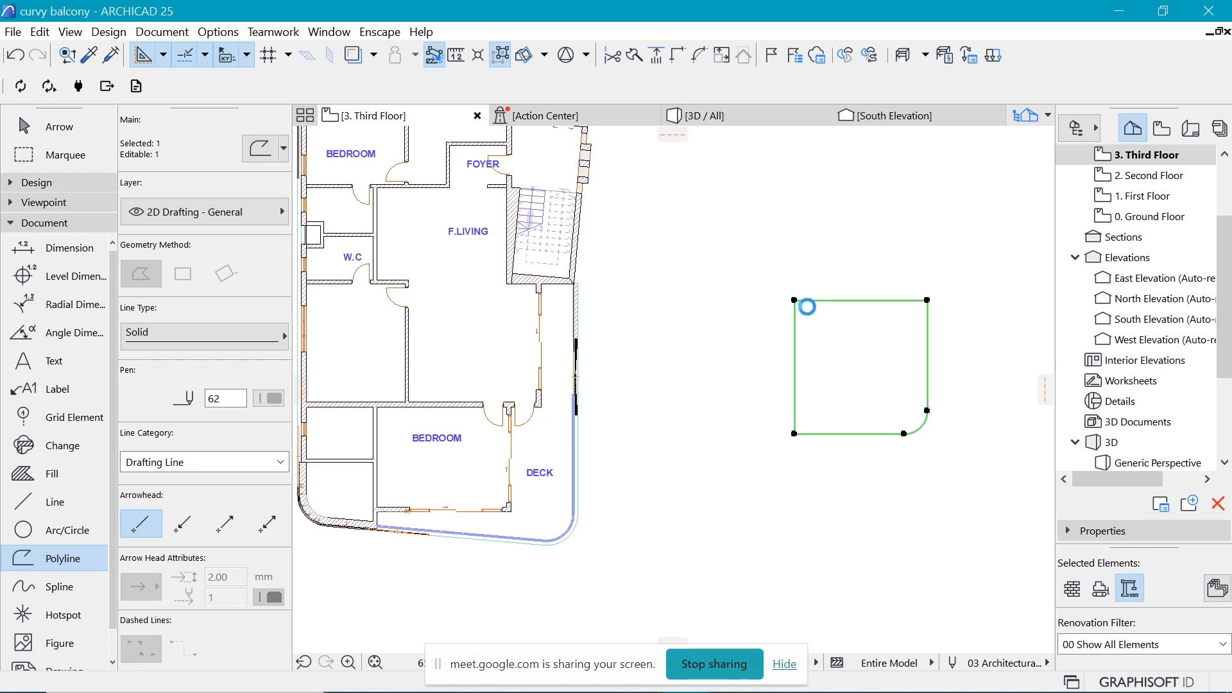
key(Escape)
shift+click(794, 304)
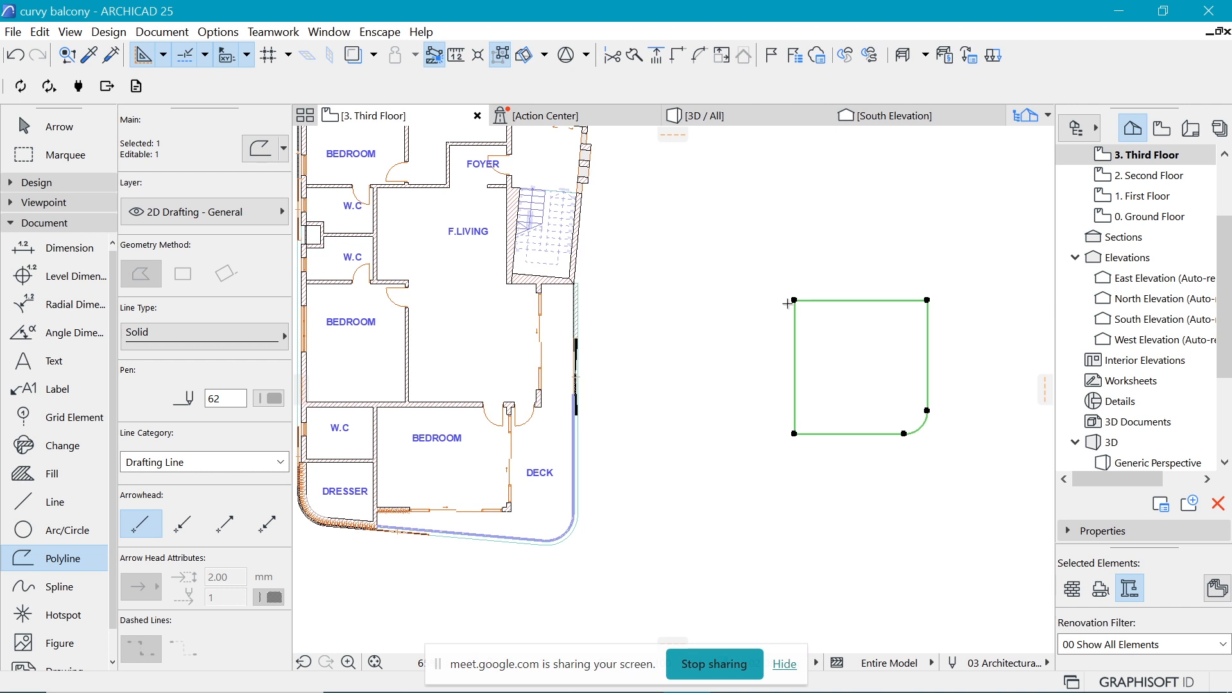
key(Escape)
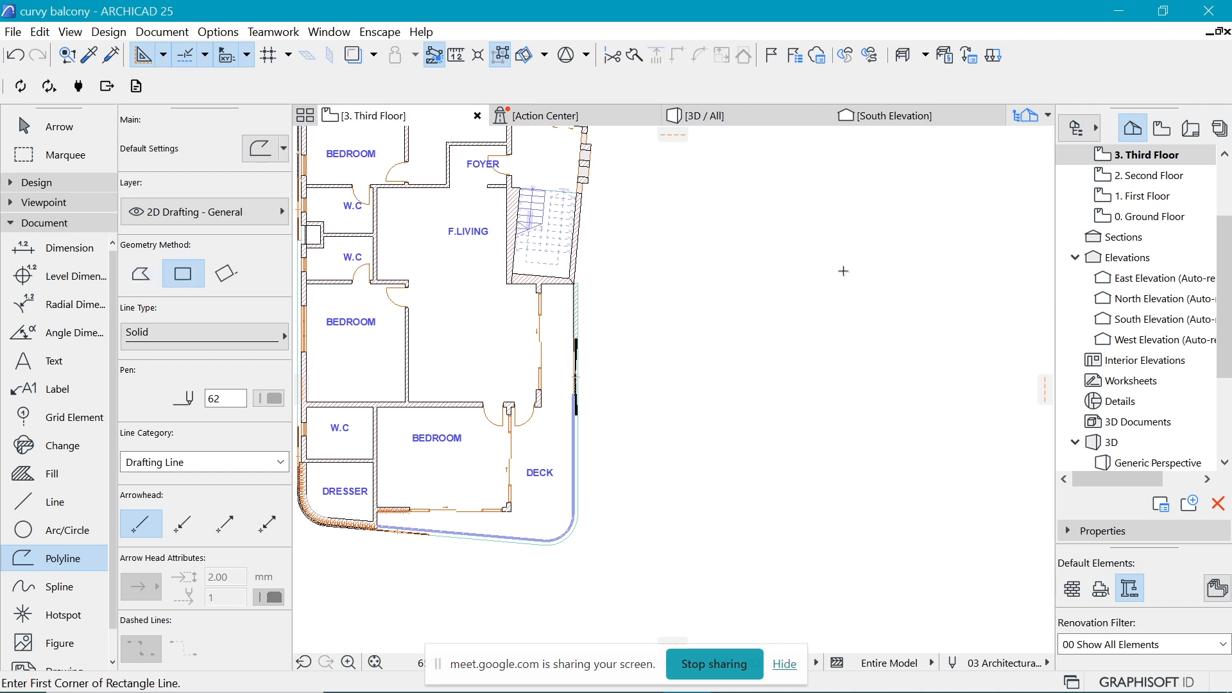
Copy the settings of the outer wall beside the deck and draw a straight vertical wall in the empty area beside the building.
scroll(892, 274, up, 1)
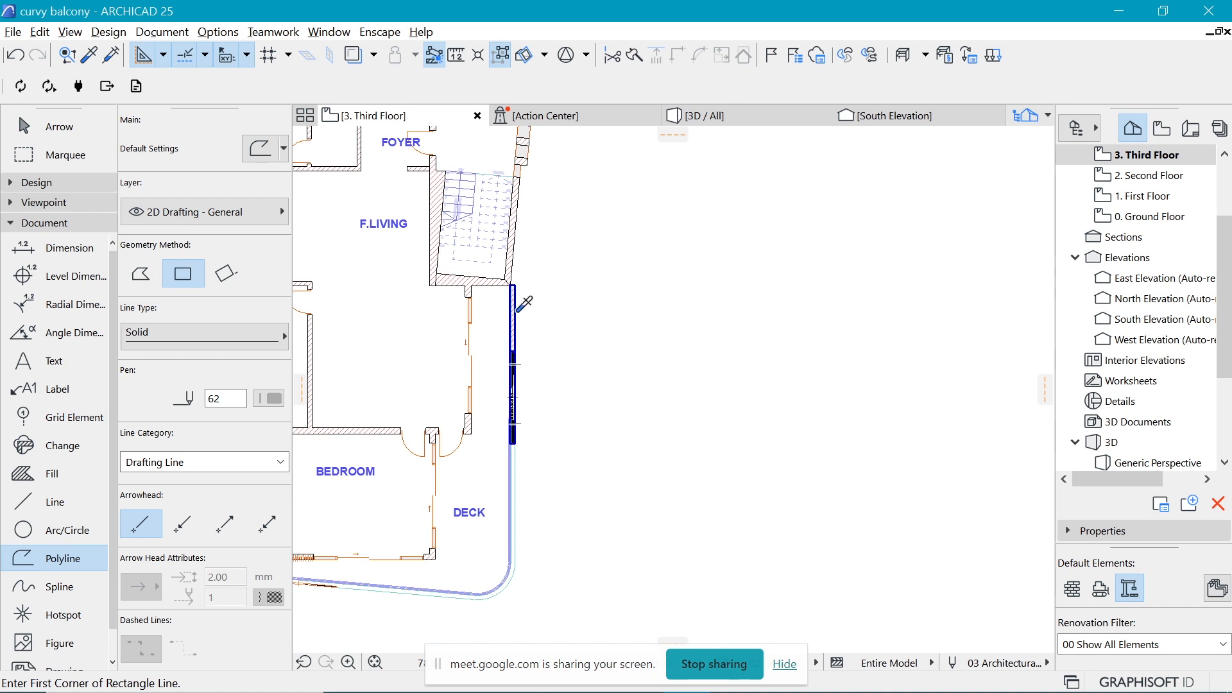
alt+click(525, 303)
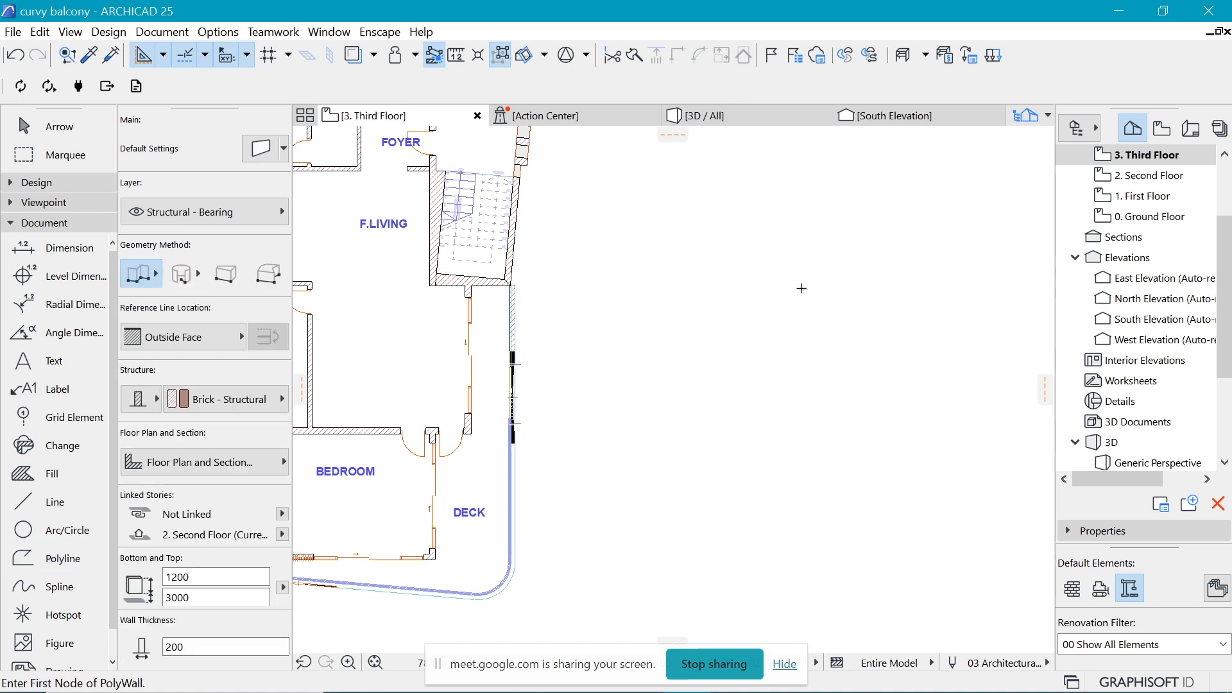
click(902, 268)
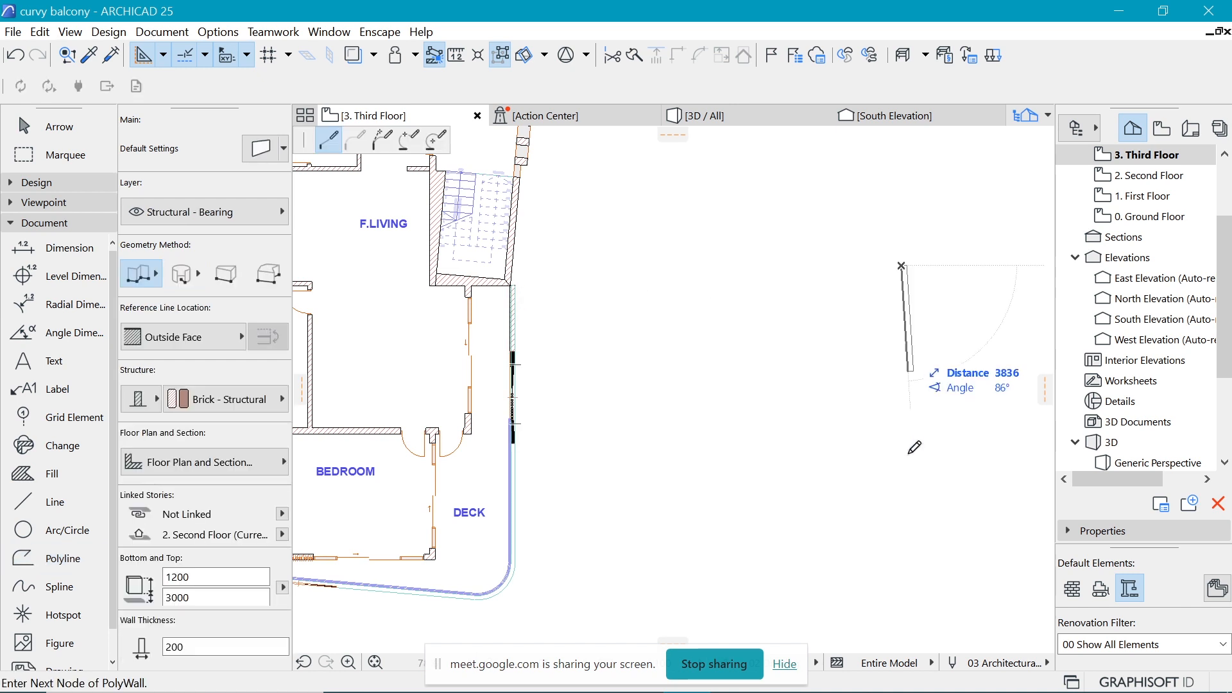
double_click(904, 472)
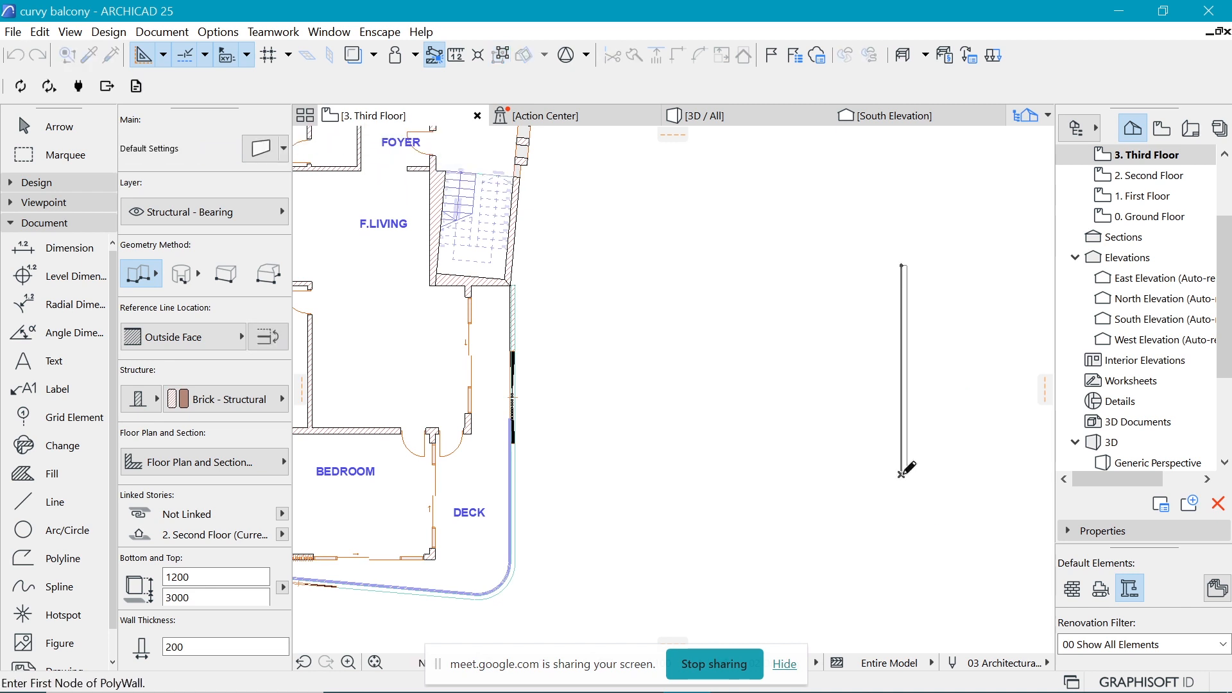
scroll(598, 407, down, 7)
scroll(768, 351, up, 5)
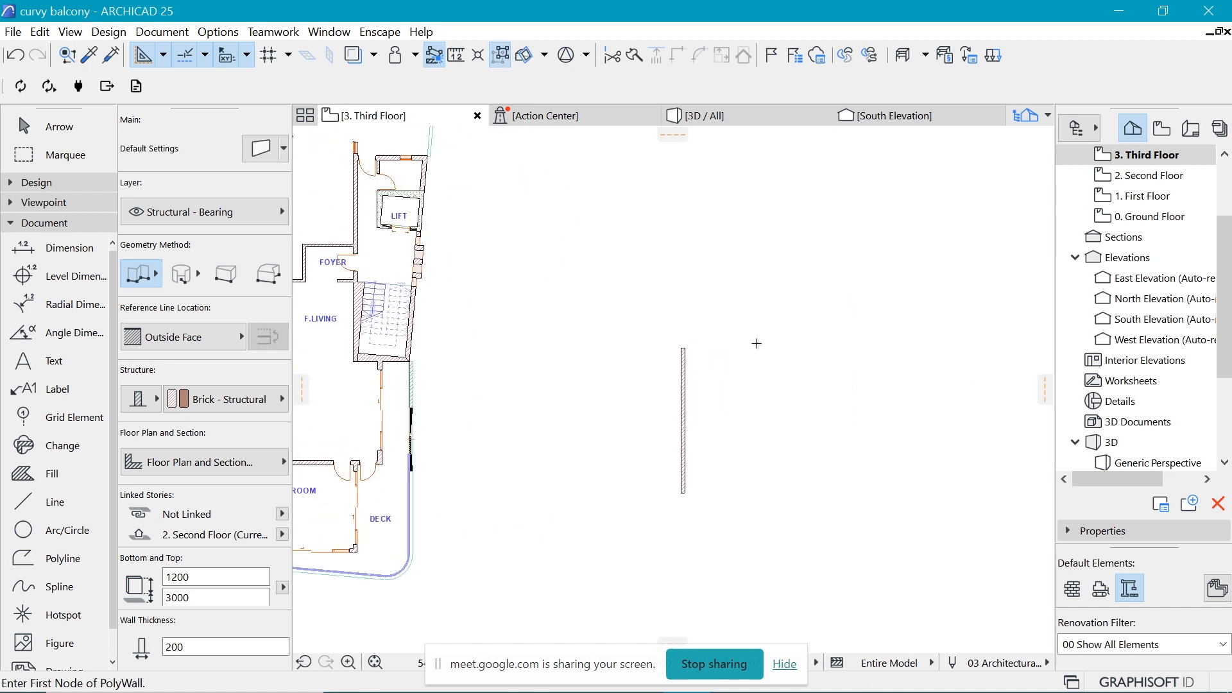
Enclose the newly drawn wall in a marquee and show only the marquee area in 3D, fitted and viewed from its broad side.
click(34, 156)
click(726, 442)
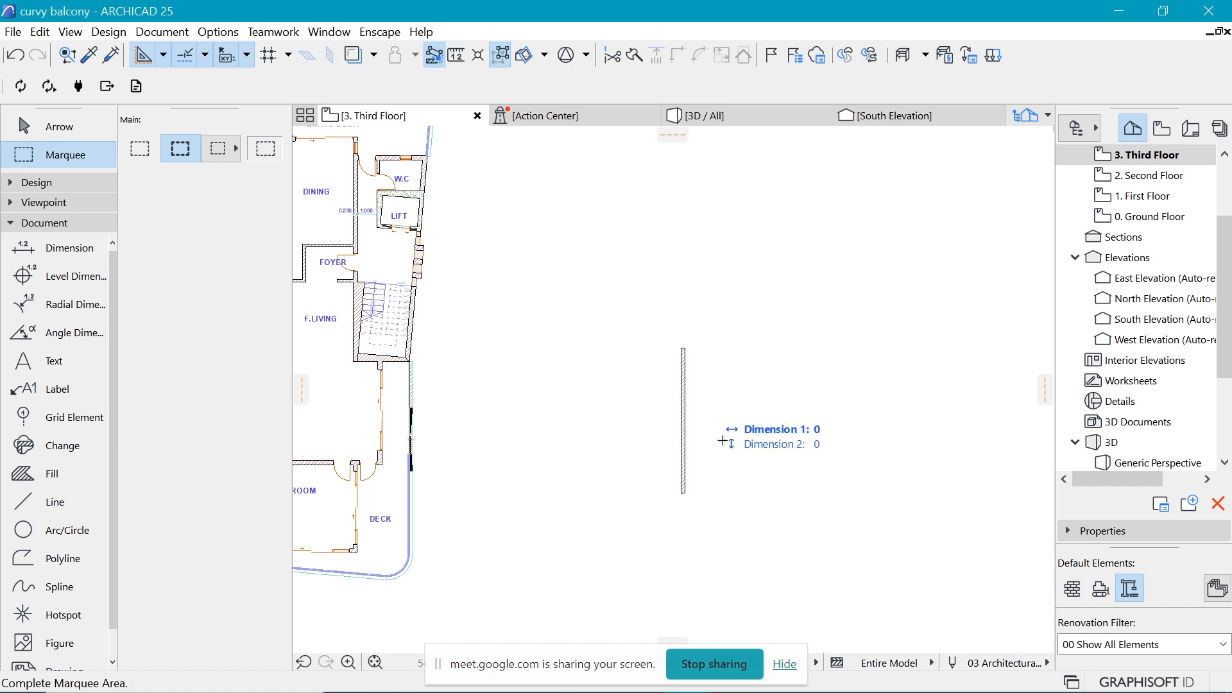
click(736, 519)
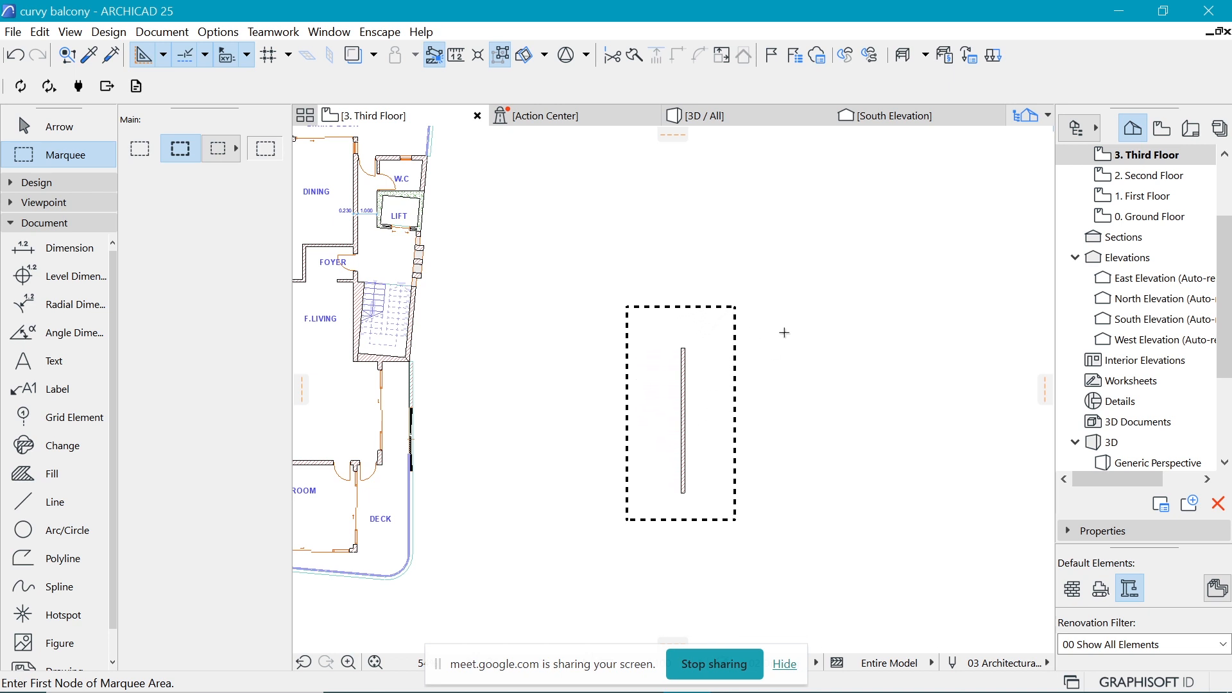
right_click(805, 328)
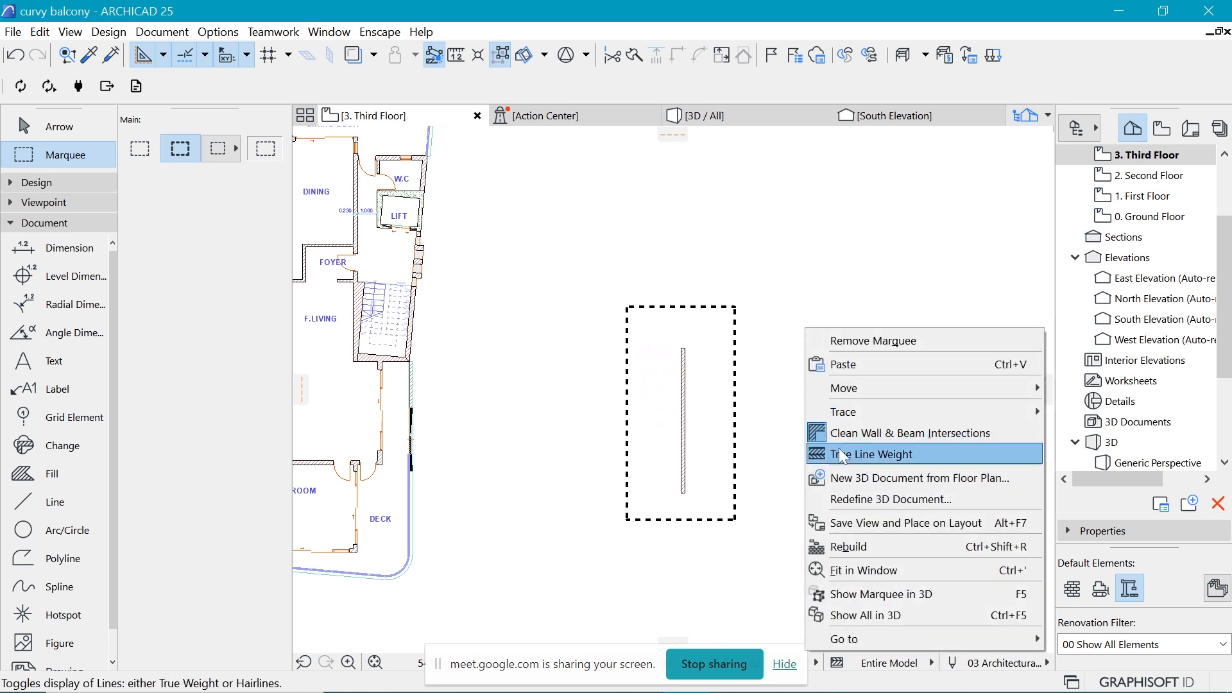
click(873, 593)
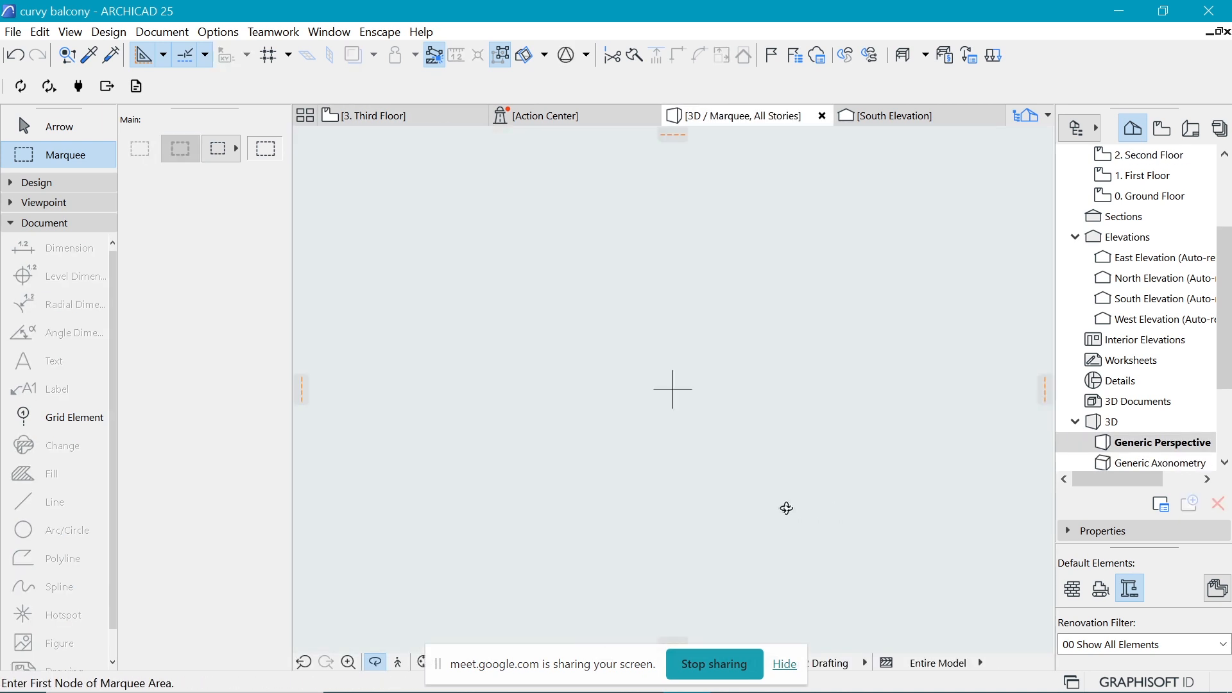
drag(440, 666, 518, 675)
click(427, 665)
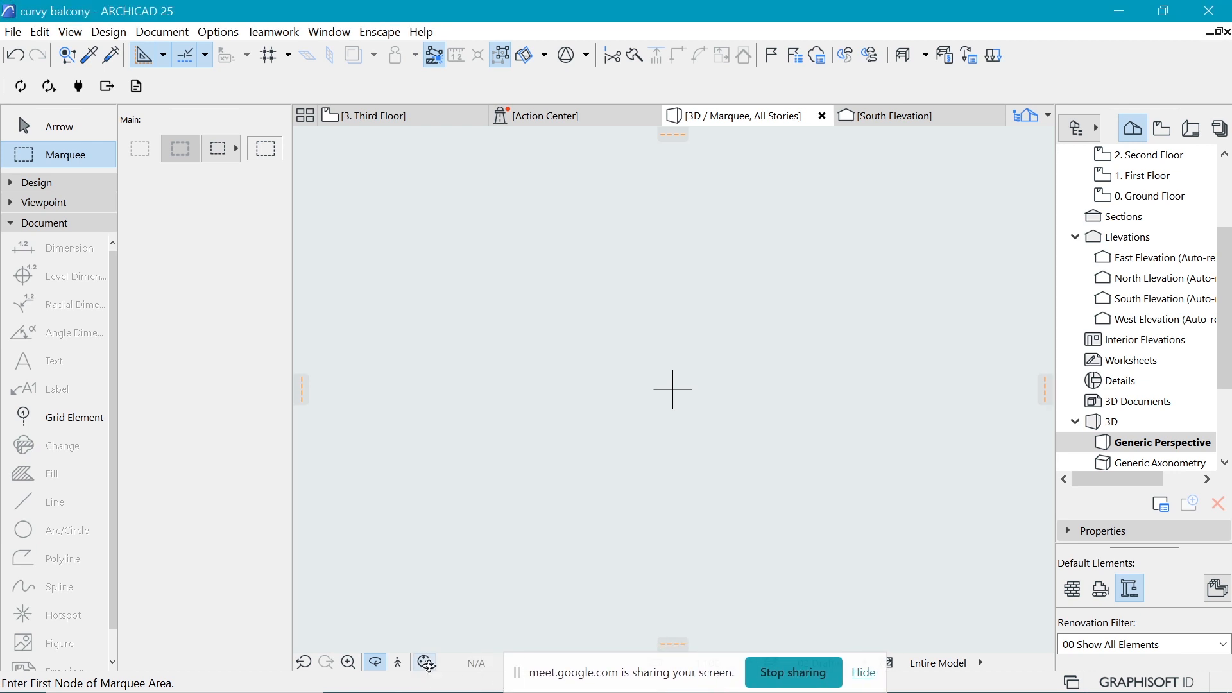
click(427, 666)
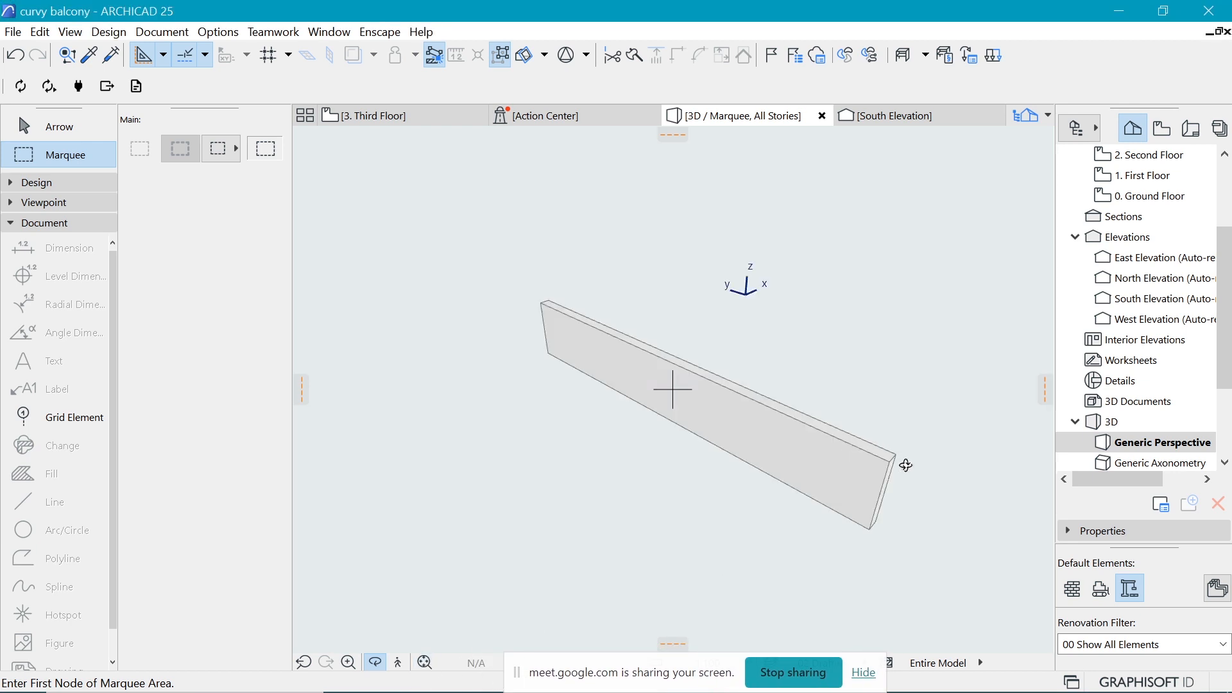
scroll(914, 485, up, 1)
drag(916, 489, 522, 432)
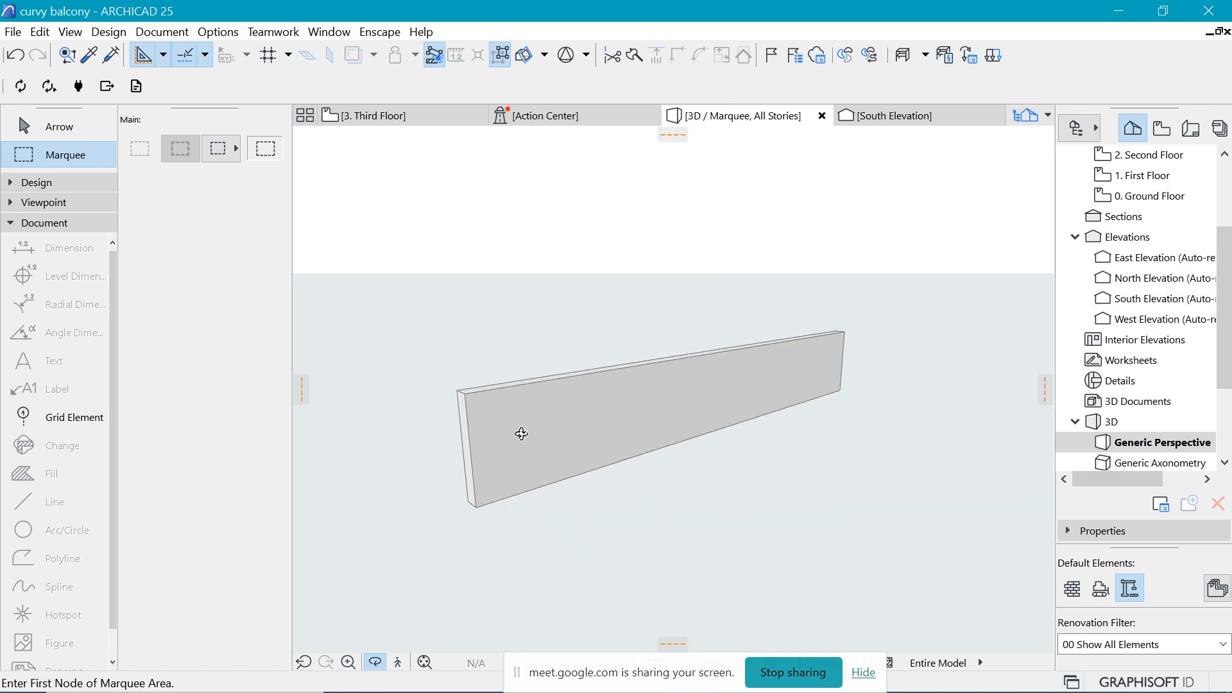
drag(582, 397, 583, 397)
drag(818, 403, 713, 412)
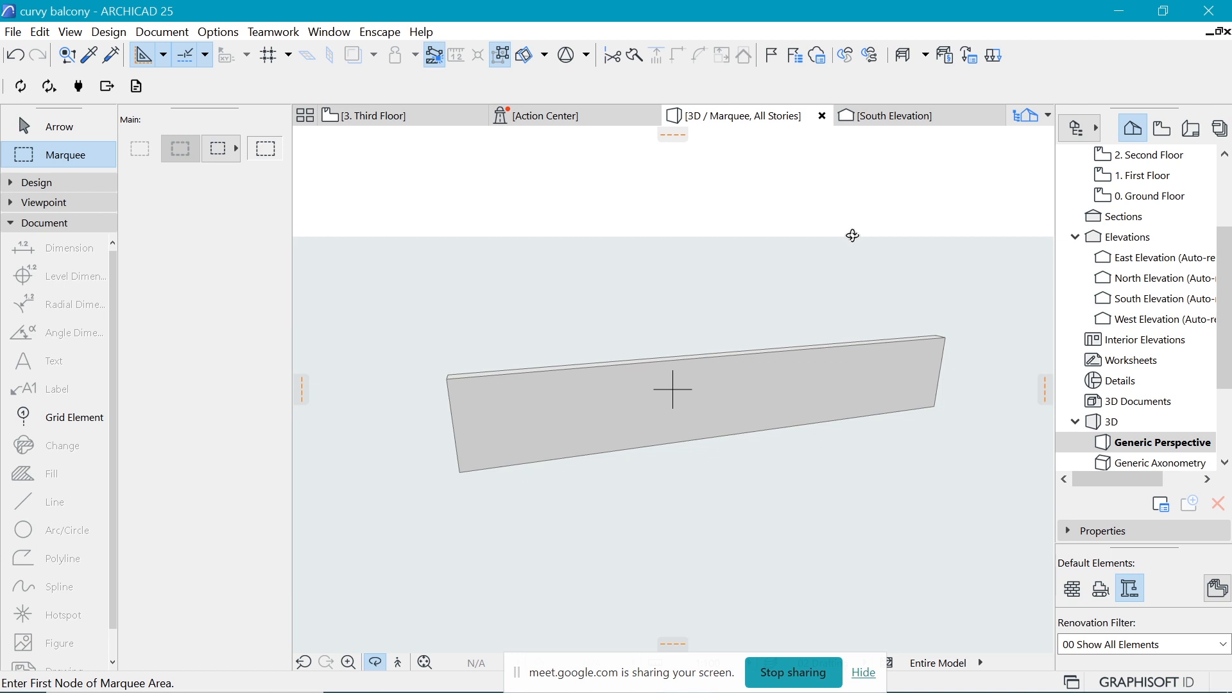
key(o)
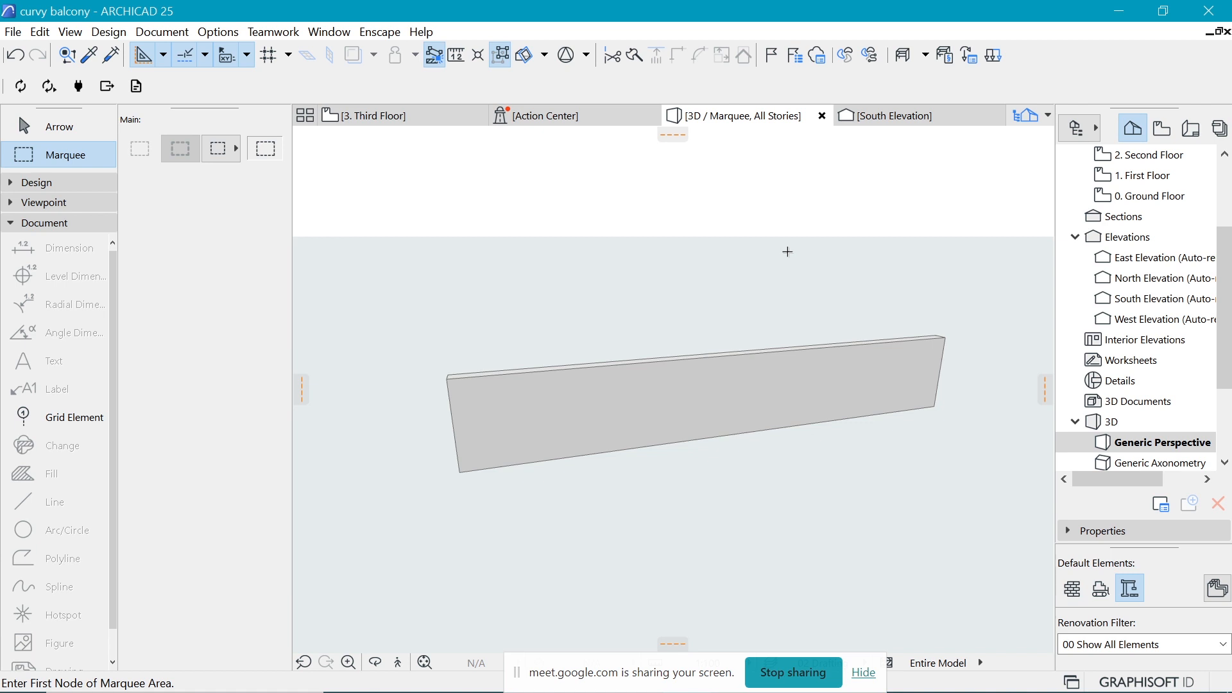
Cut a triangular polygonal opening through the wall, sloping from its near lower corner to a point partway along the upper edge.
click(82, 182)
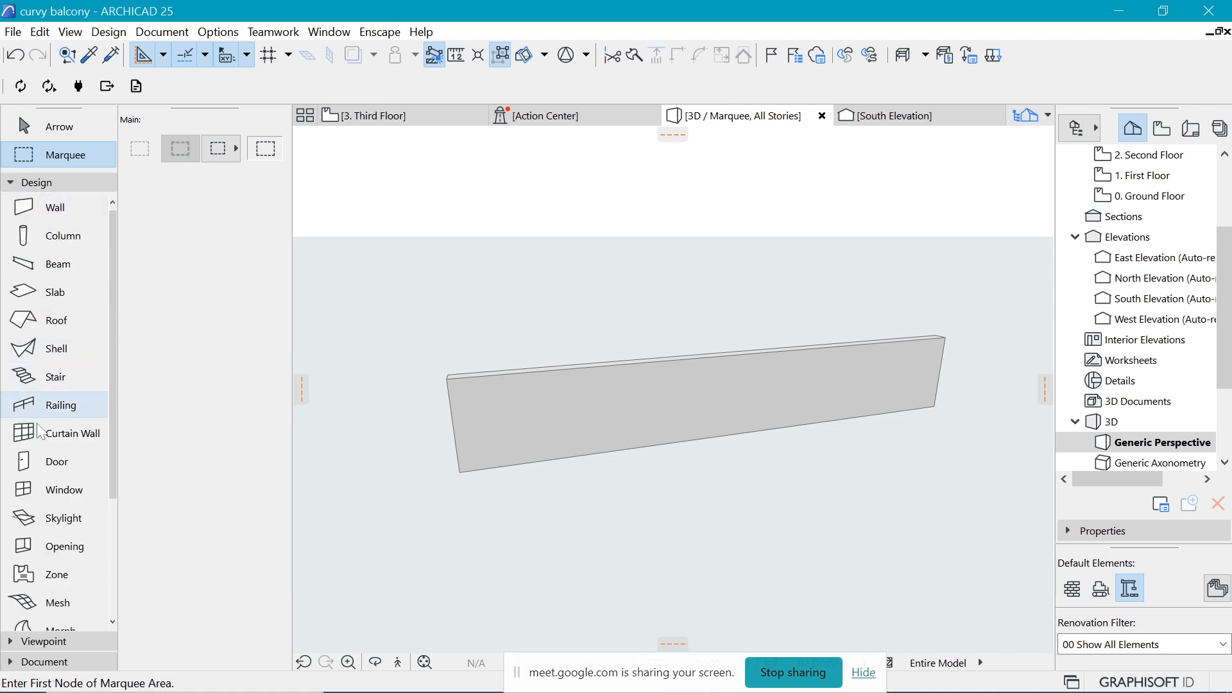
click(21, 548)
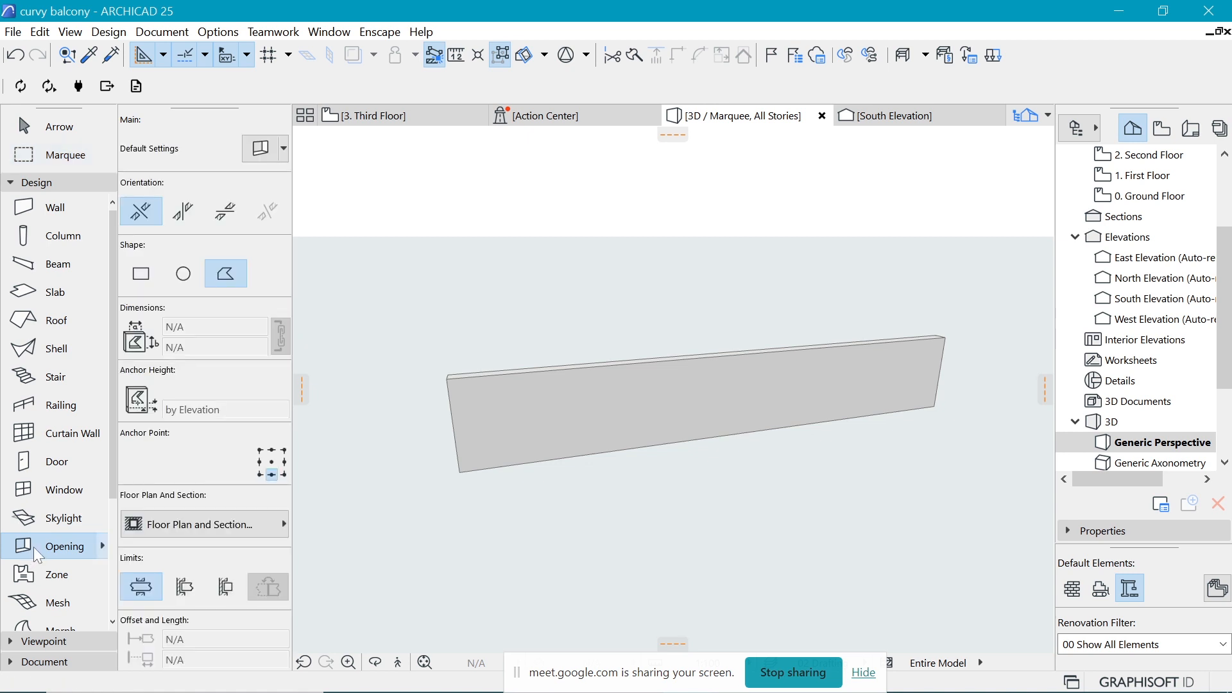
click(144, 281)
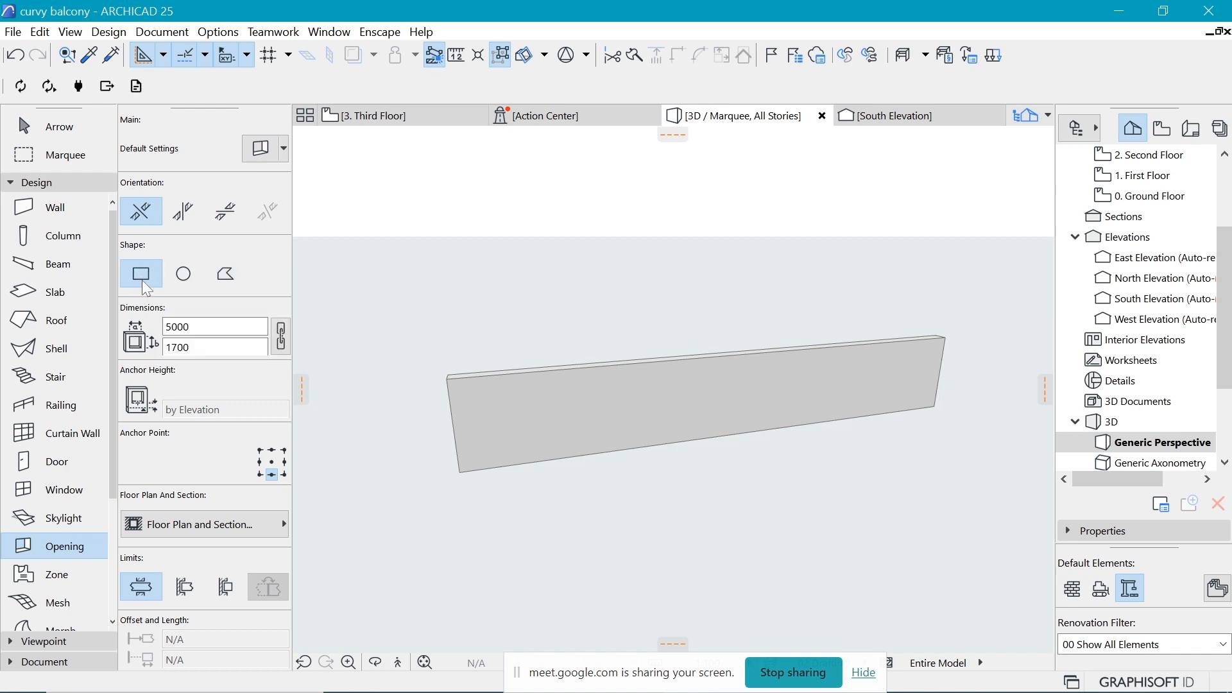
click(188, 273)
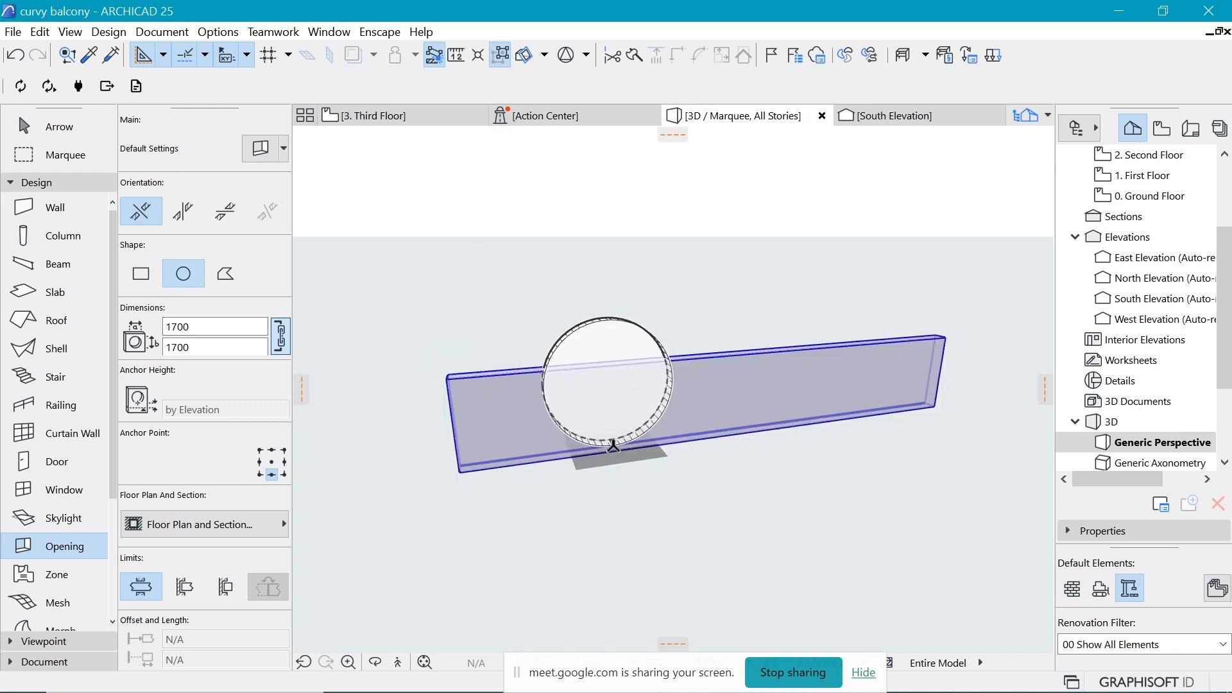
click(142, 274)
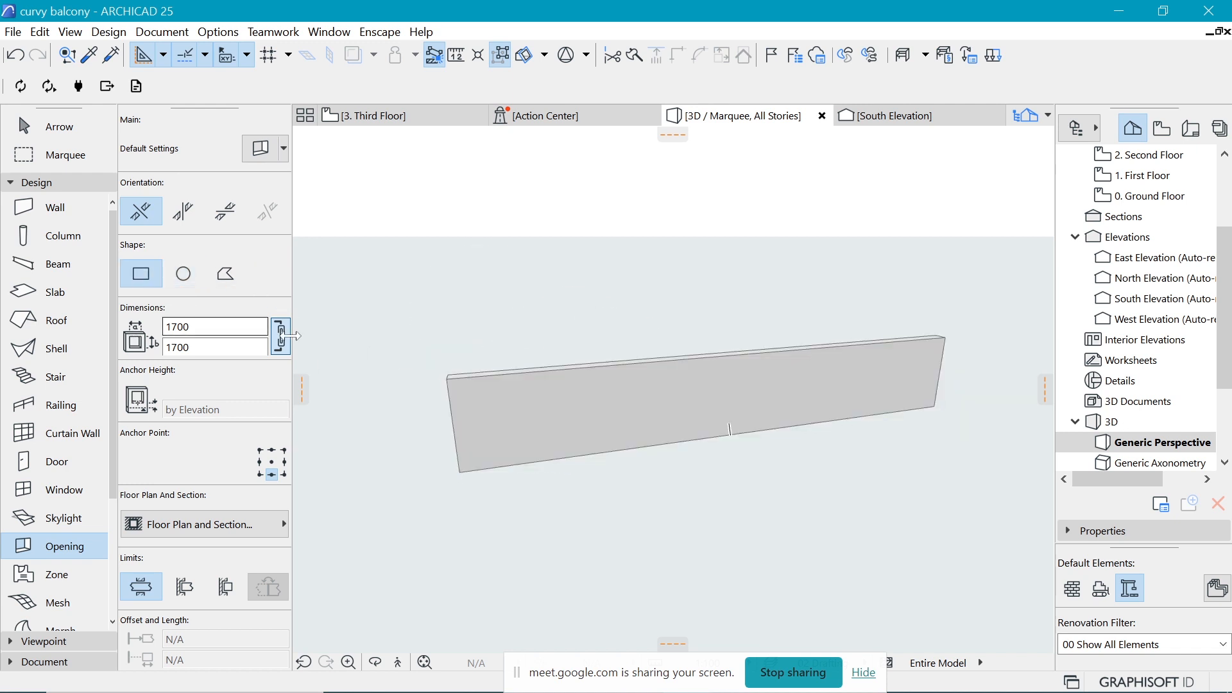
click(228, 274)
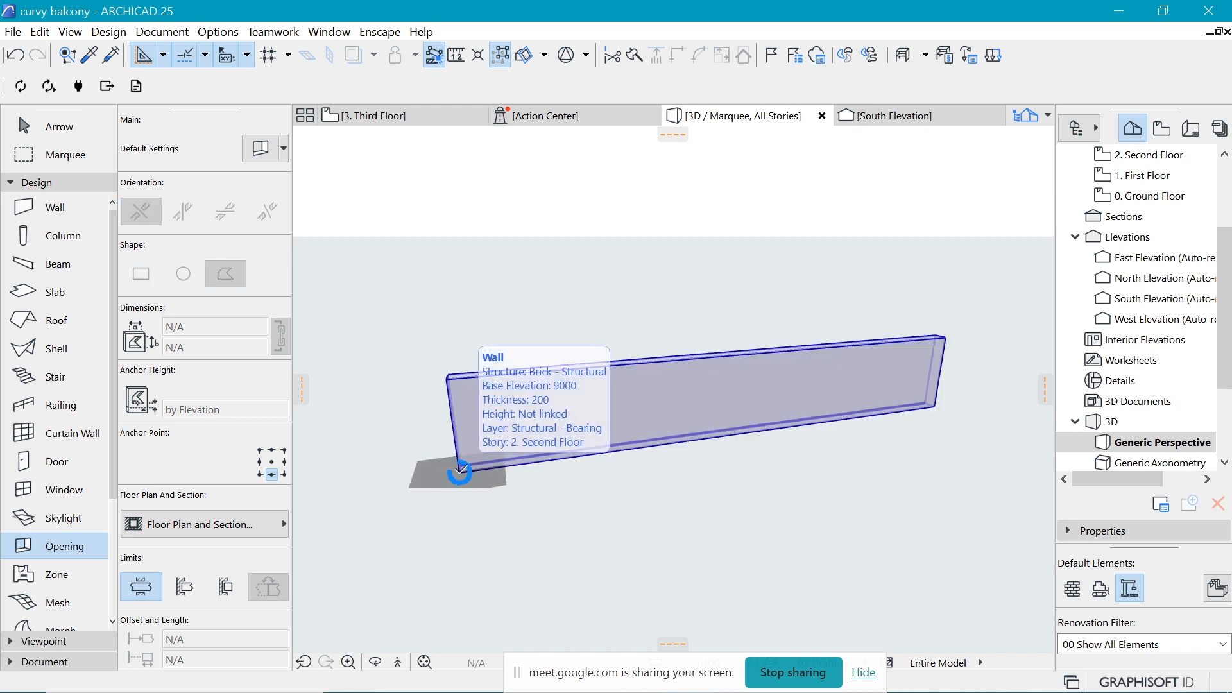
click(460, 472)
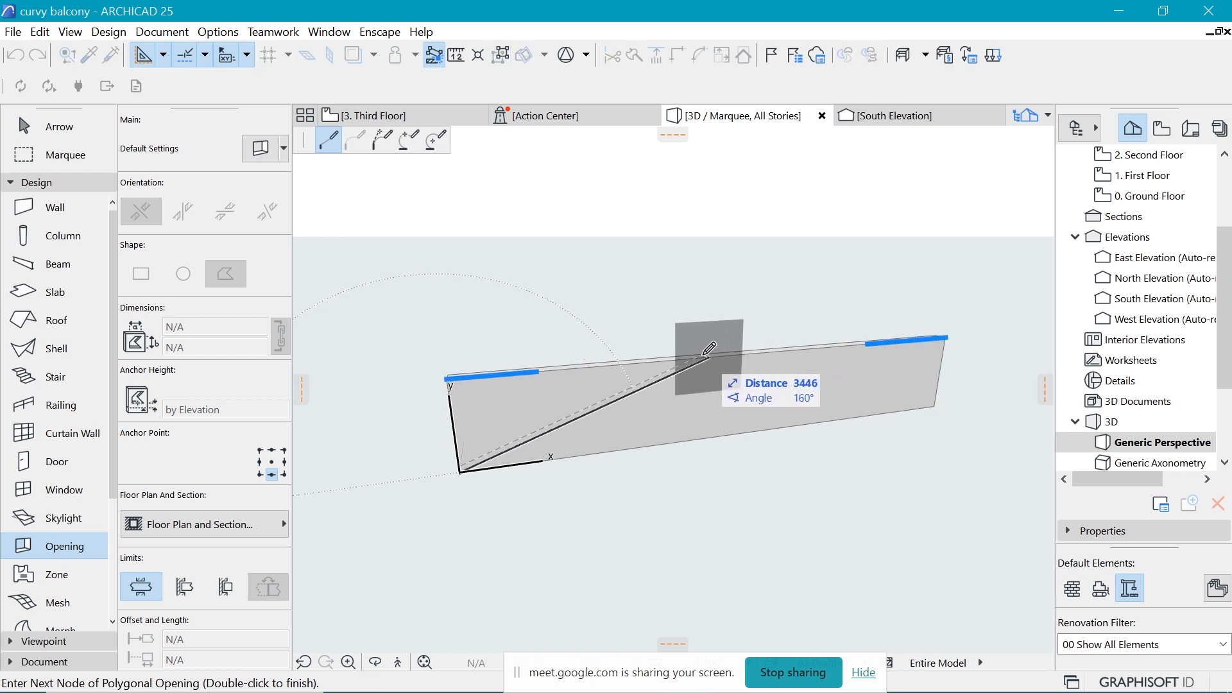
scroll(663, 367, up, 1)
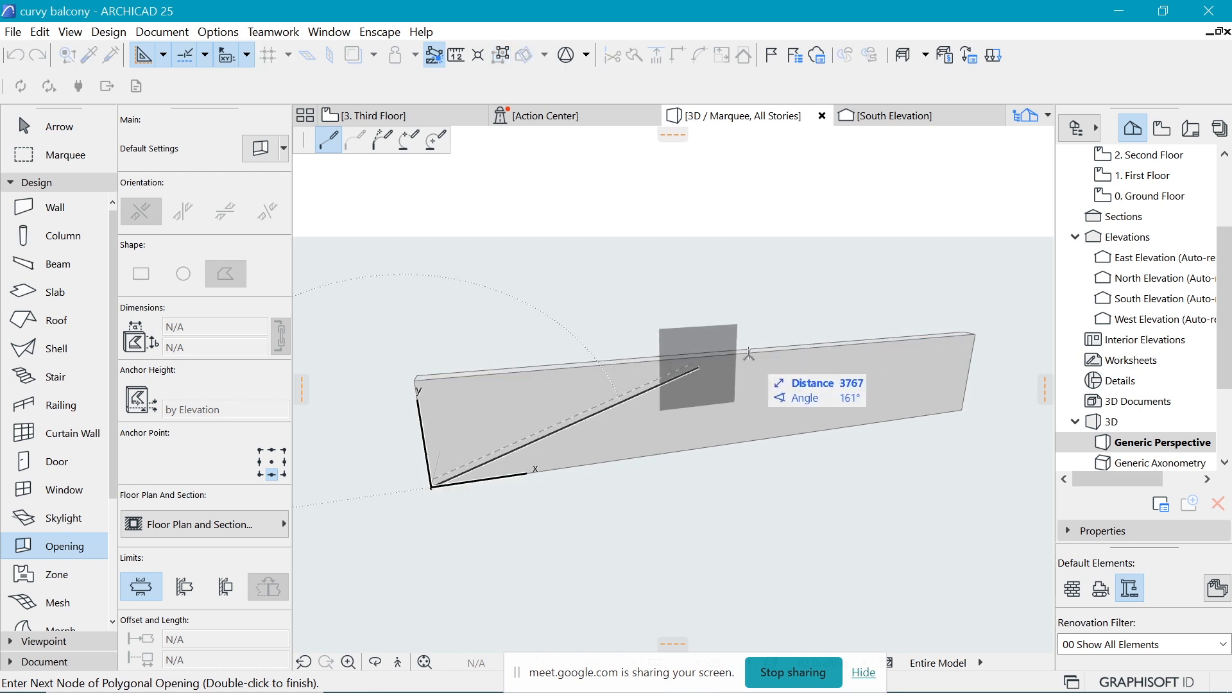
click(749, 351)
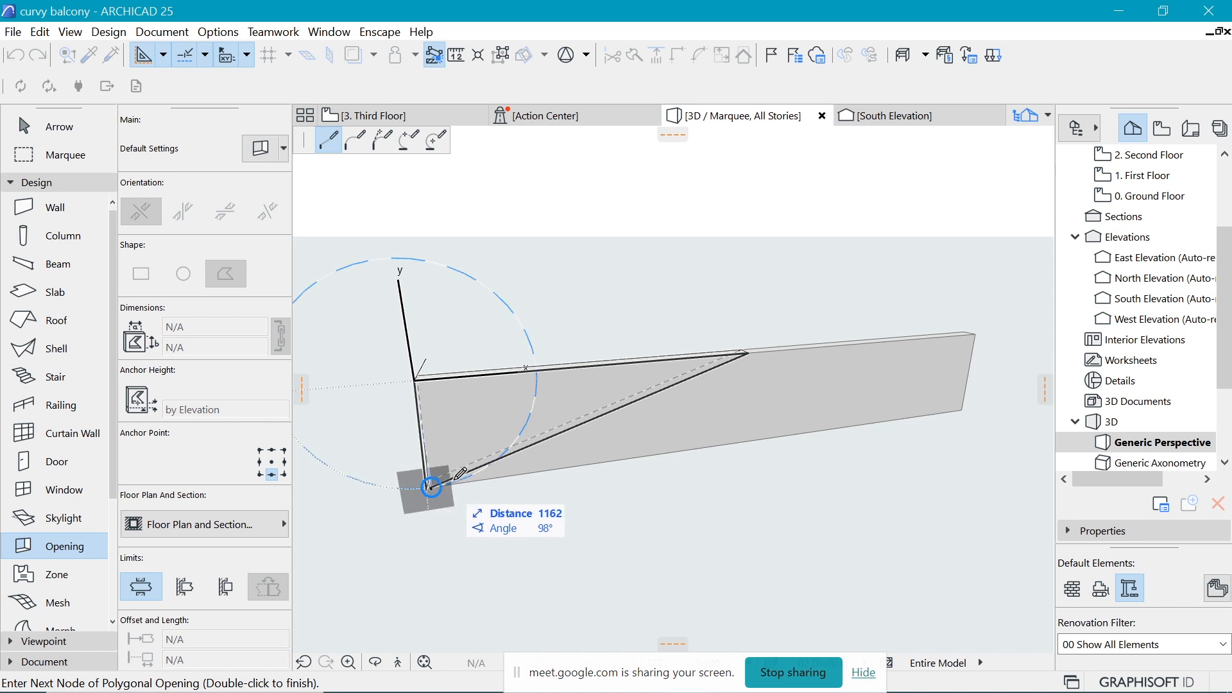
click(431, 487)
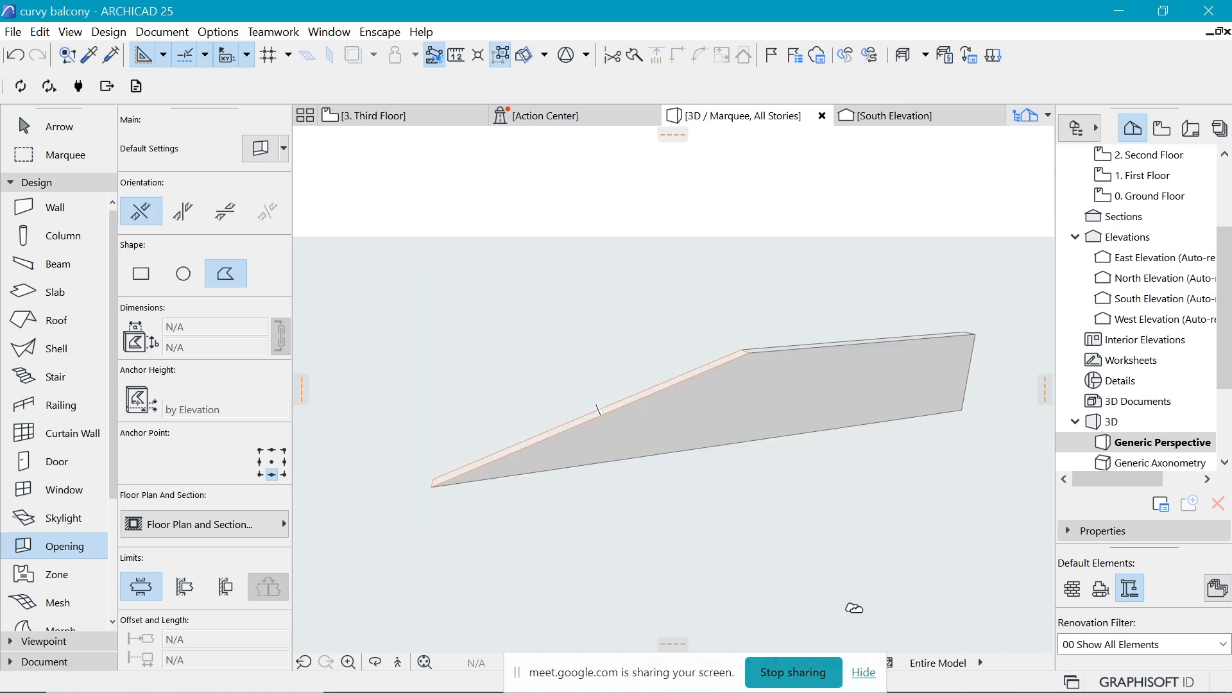
Select the triangular opening in the wall.
shift+middle_drag(828, 542, 820, 420)
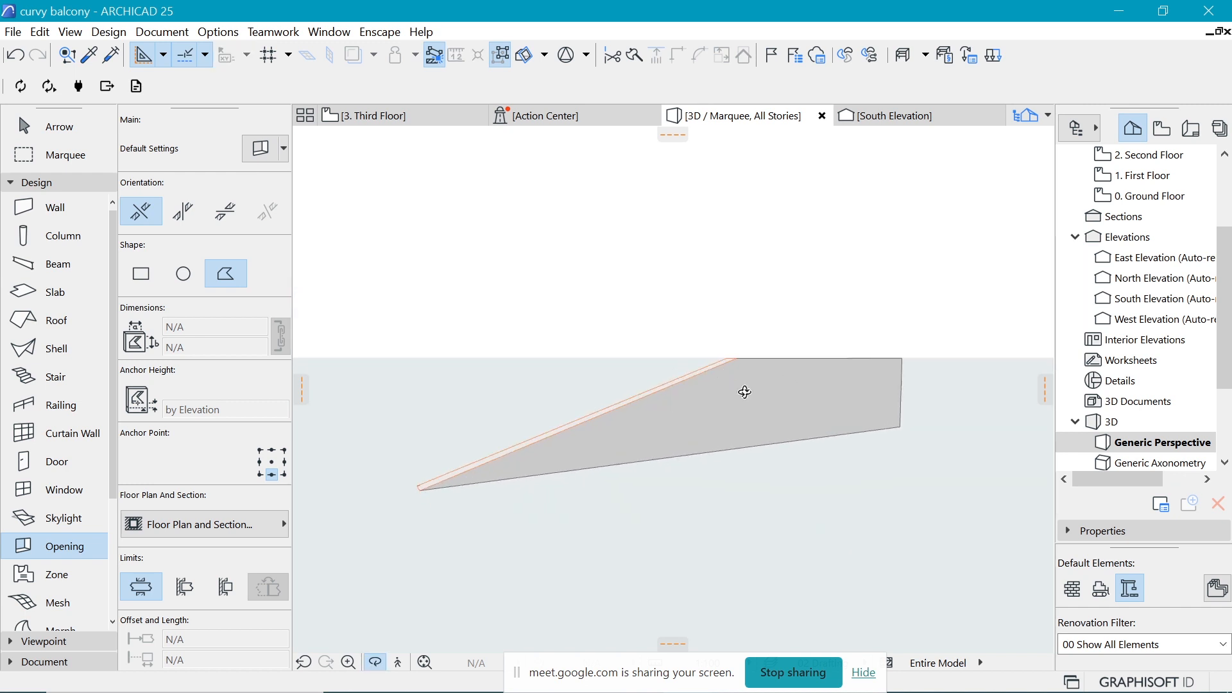
shift+click(736, 363)
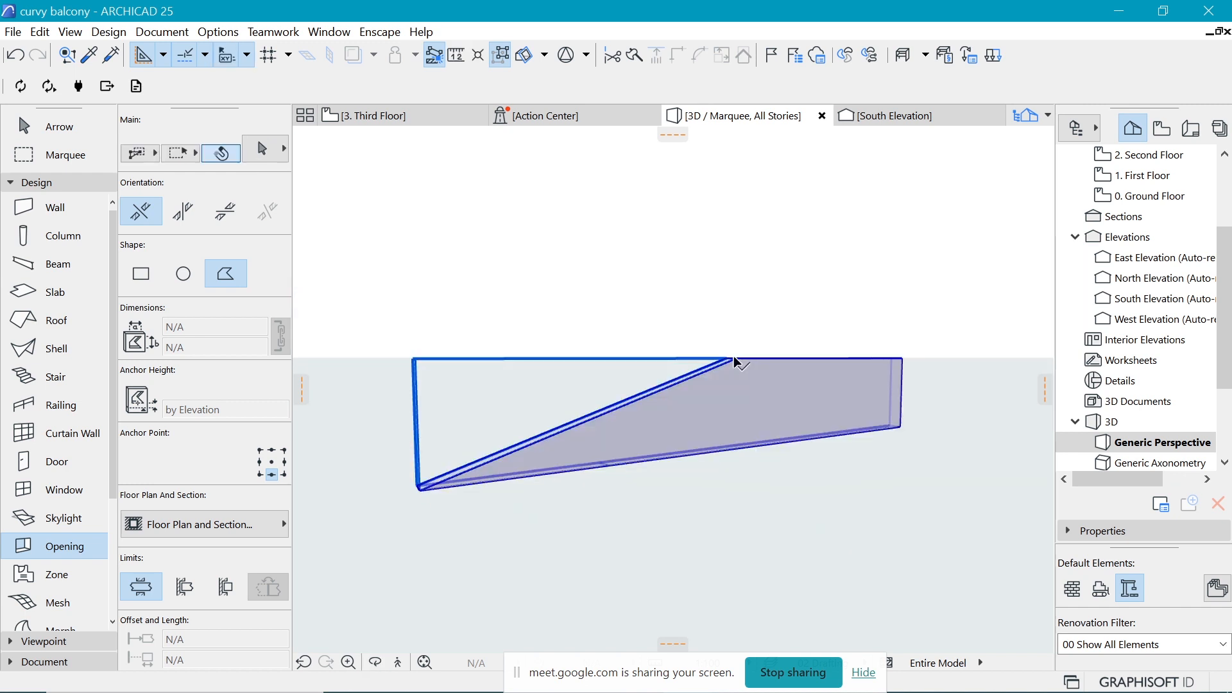
shift+click(736, 362)
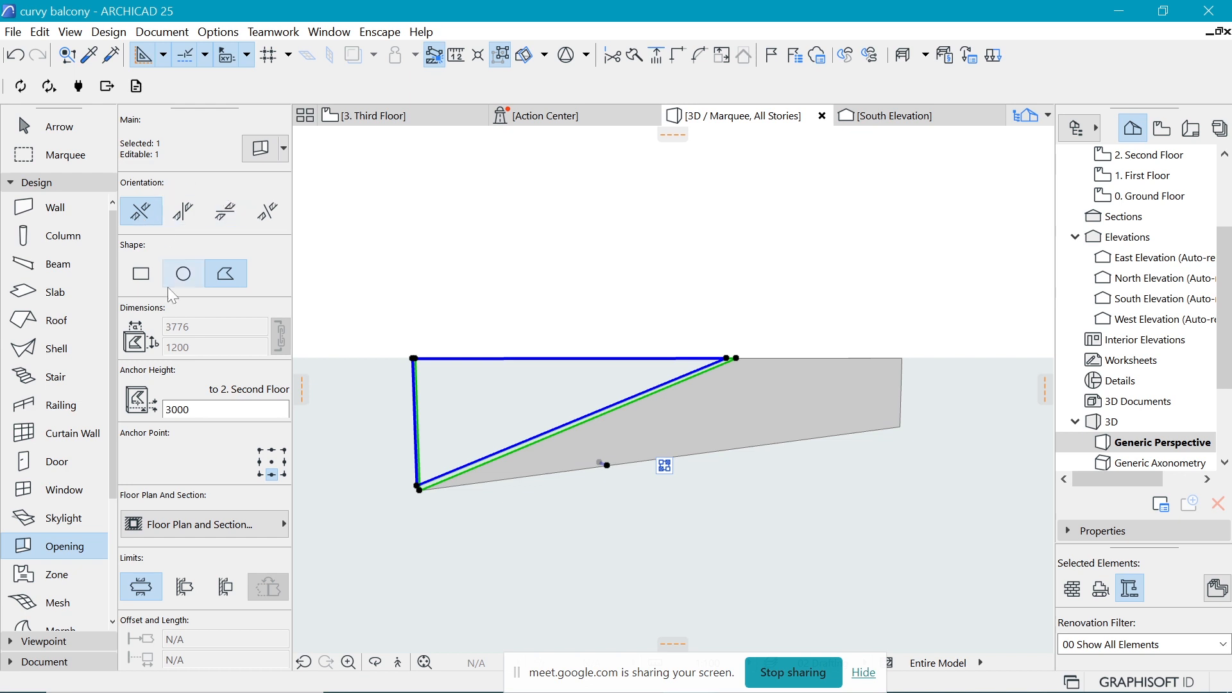
Try the vertical orientation and a one-sided depth limit on the opening, then restore the perpendicular orientation and unlimited depth.
click(182, 212)
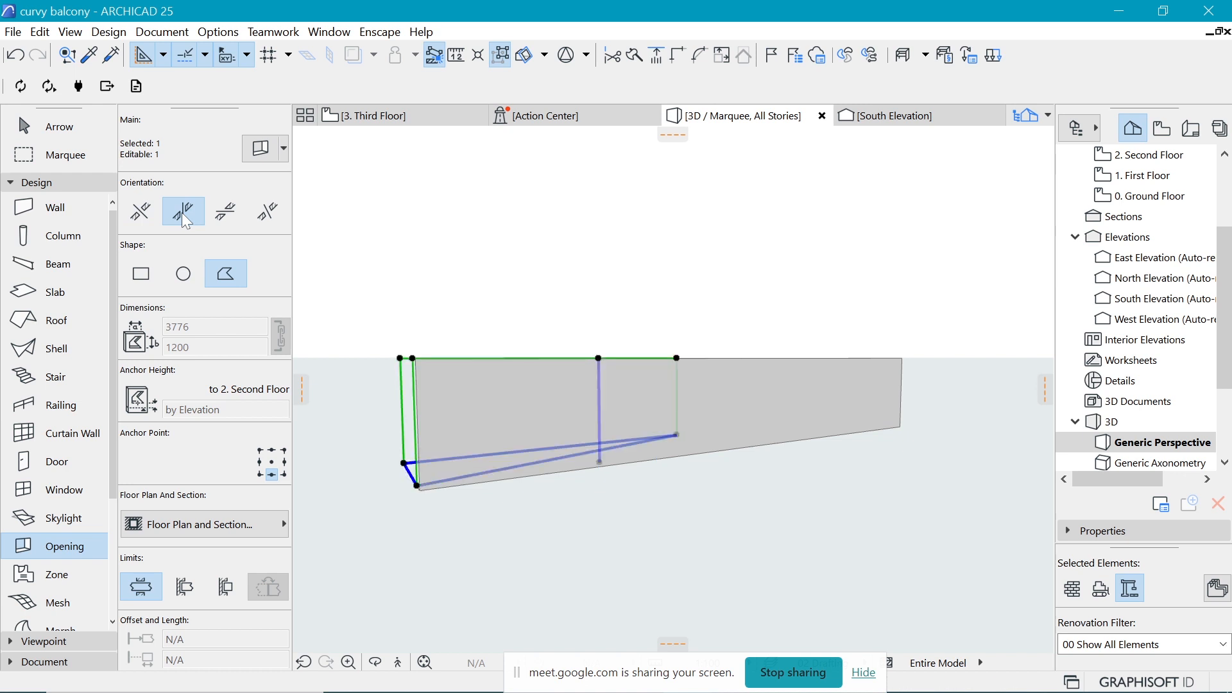
click(143, 215)
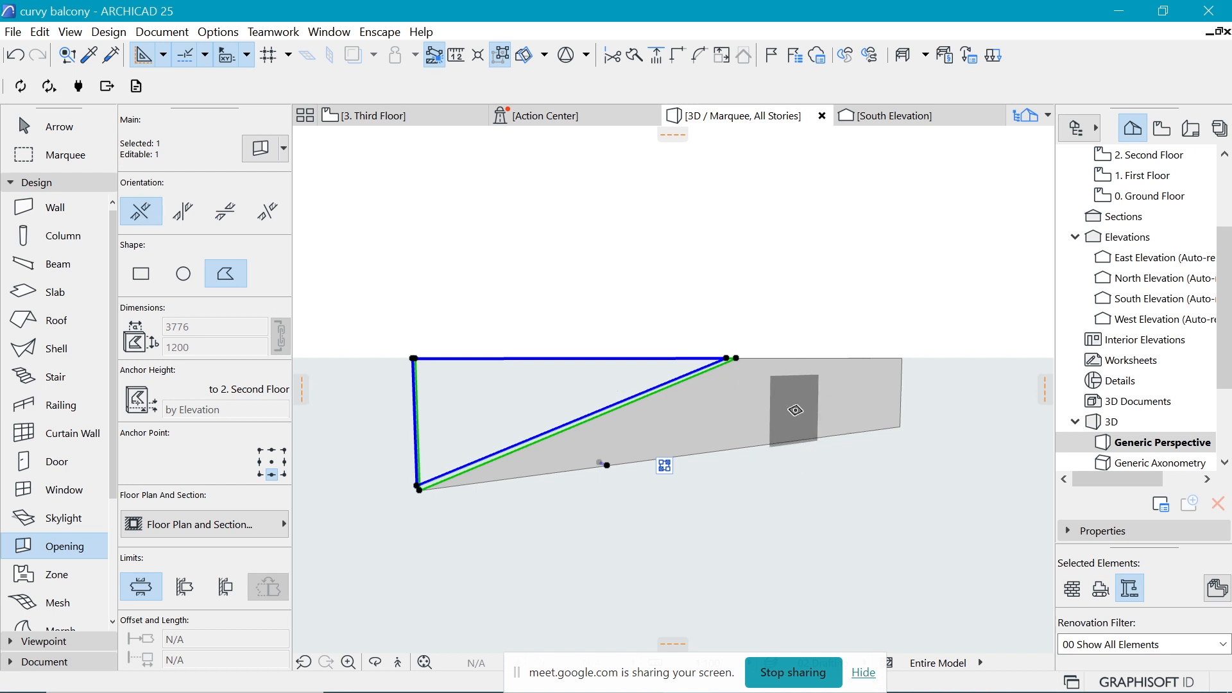
scroll(220, 363, down, 5)
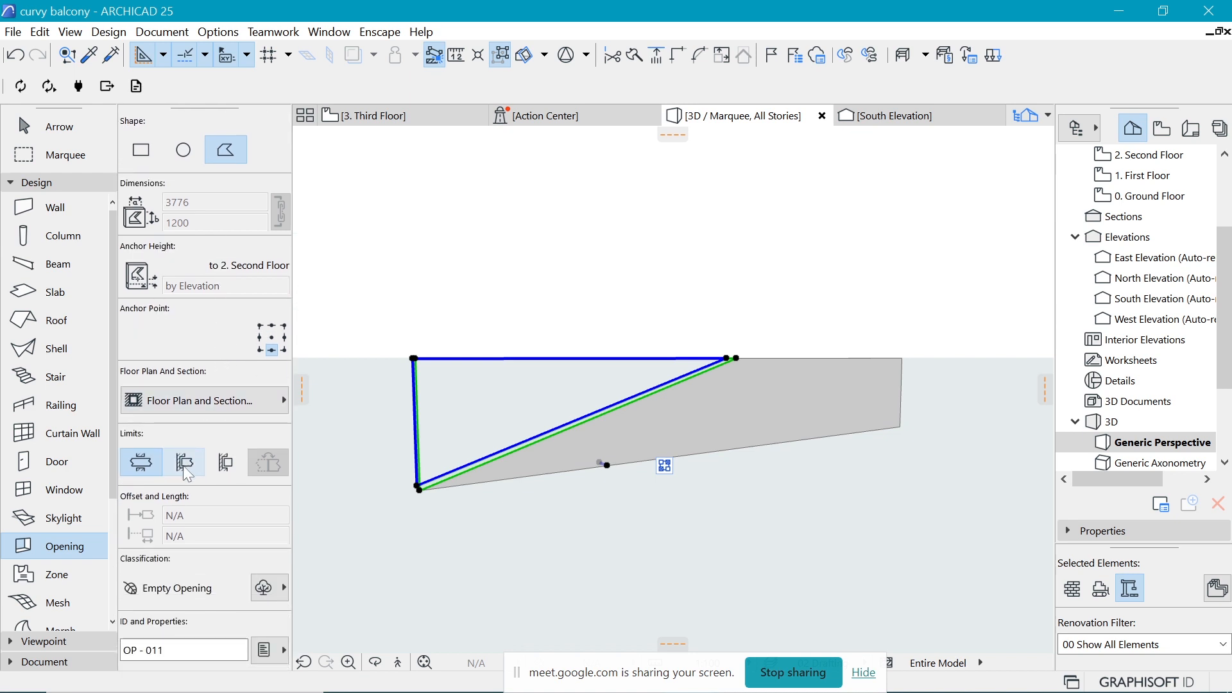
click(185, 464)
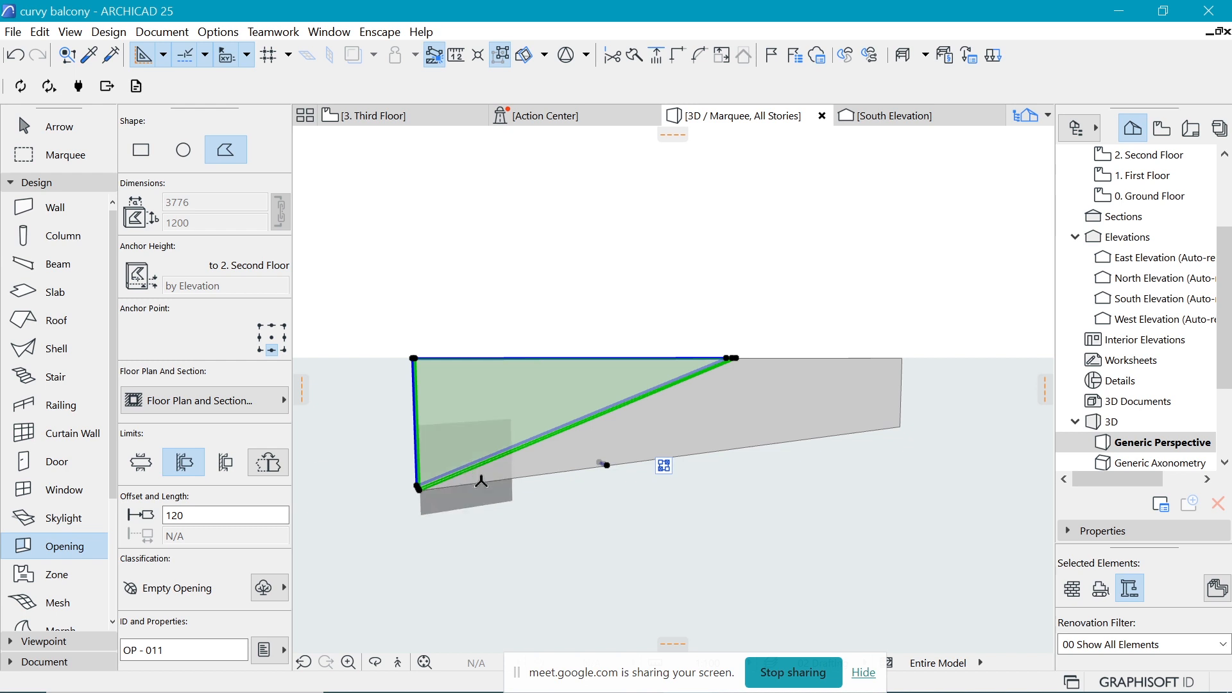
shift+middle_drag(482, 485, 714, 464)
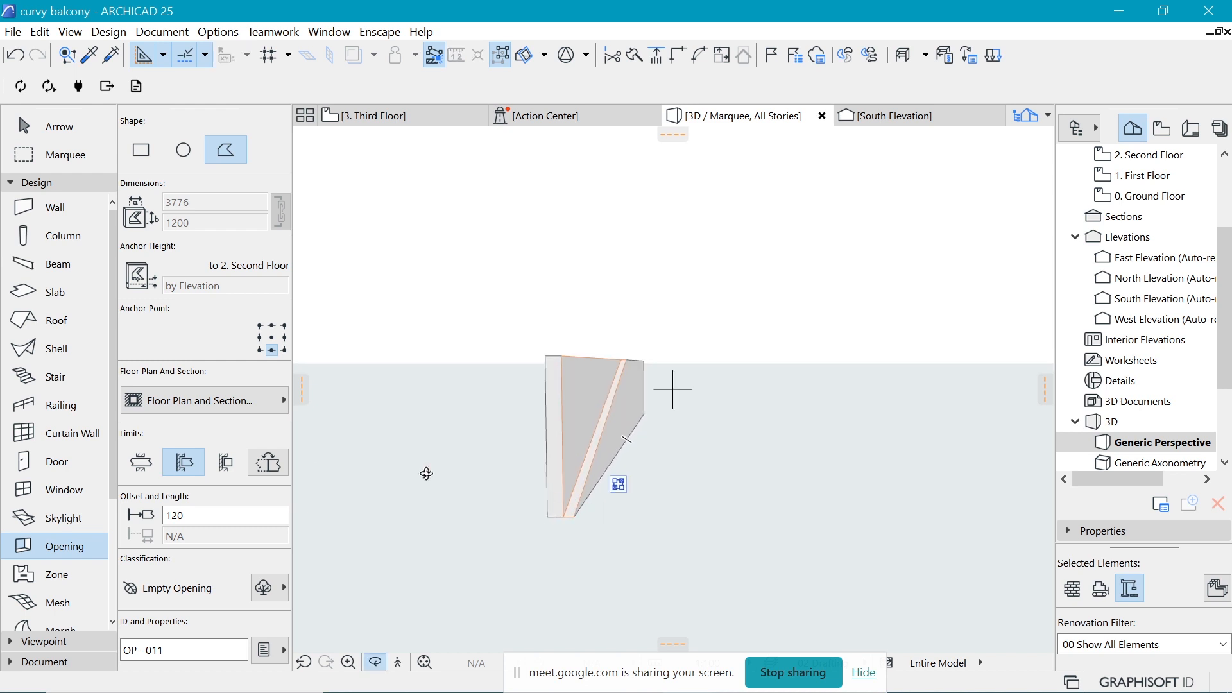
click(142, 463)
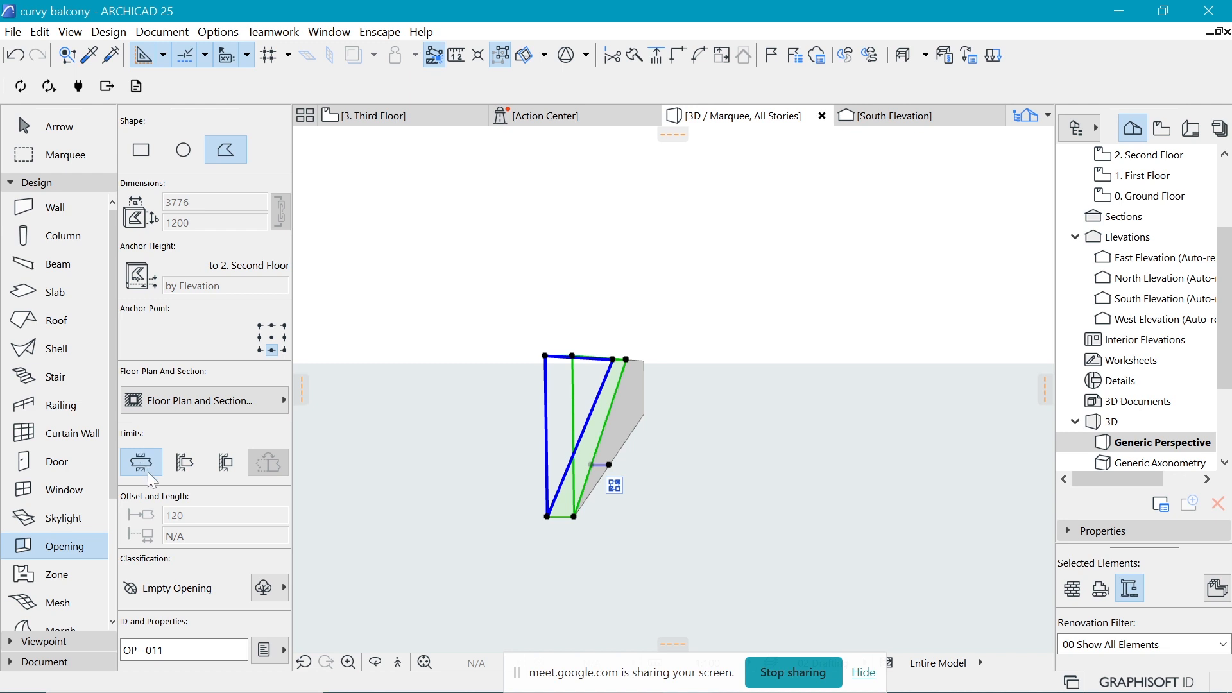
shift+middle_drag(675, 447, 443, 441)
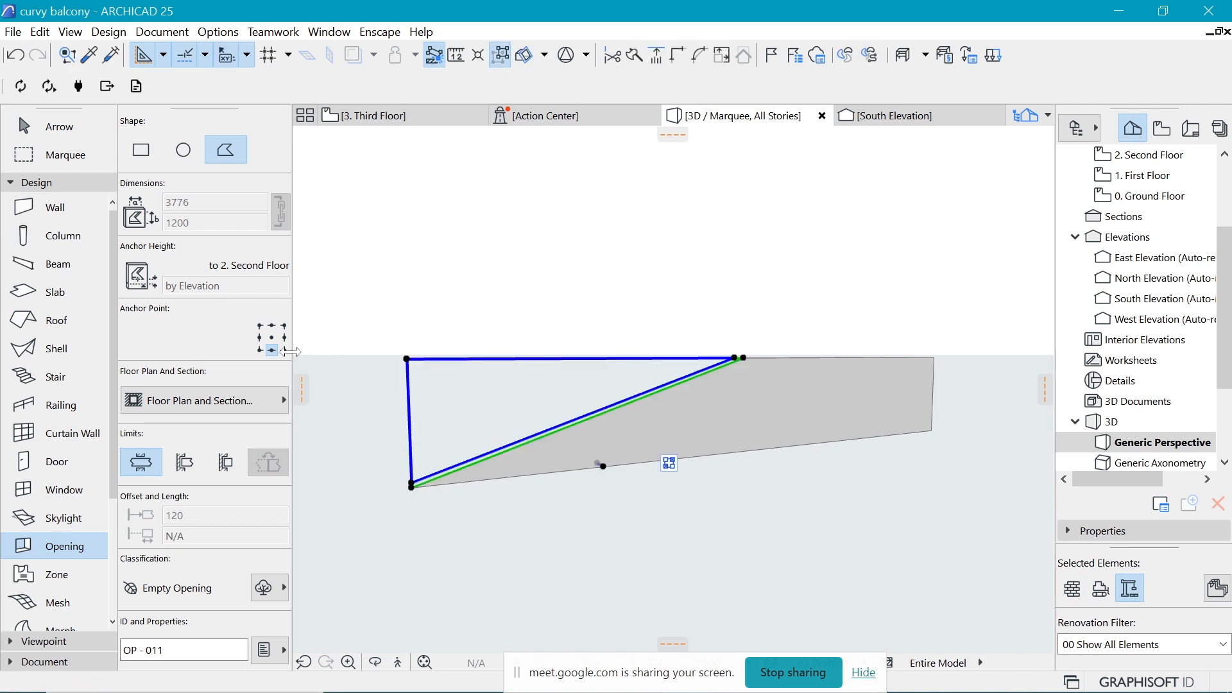
Try the top-centre anchor point on the opening and restore the bottom-centre anchor.
click(274, 343)
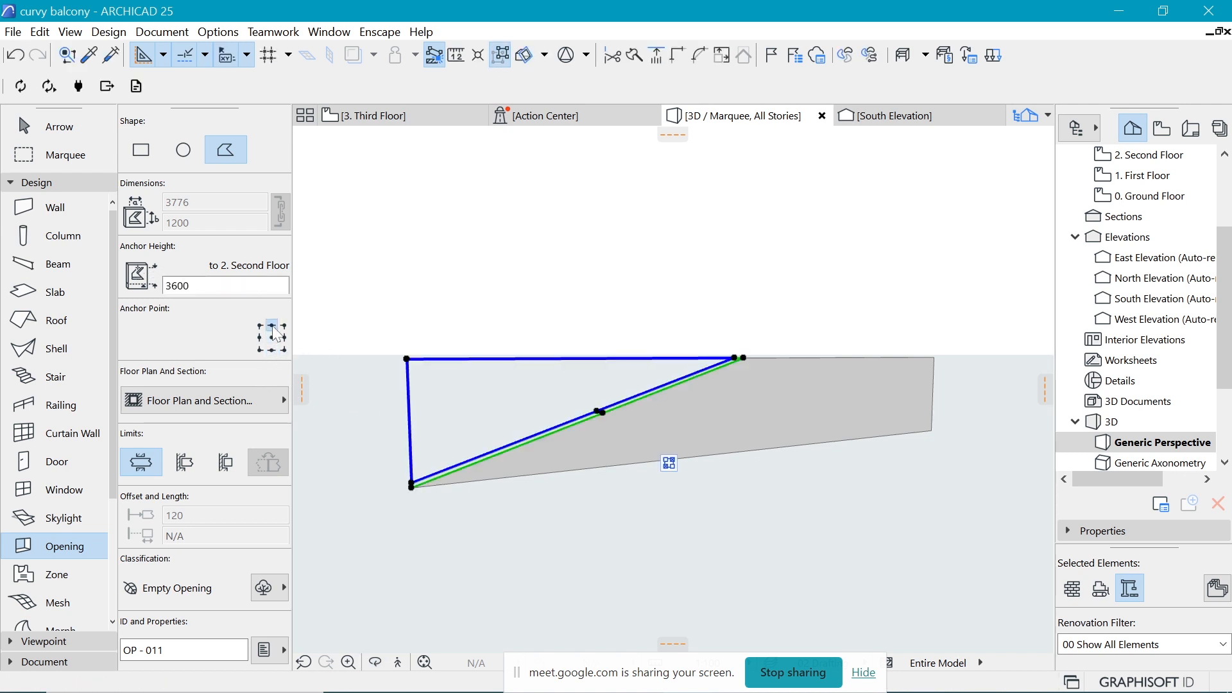
click(272, 326)
scroll(145, 487, up, 3)
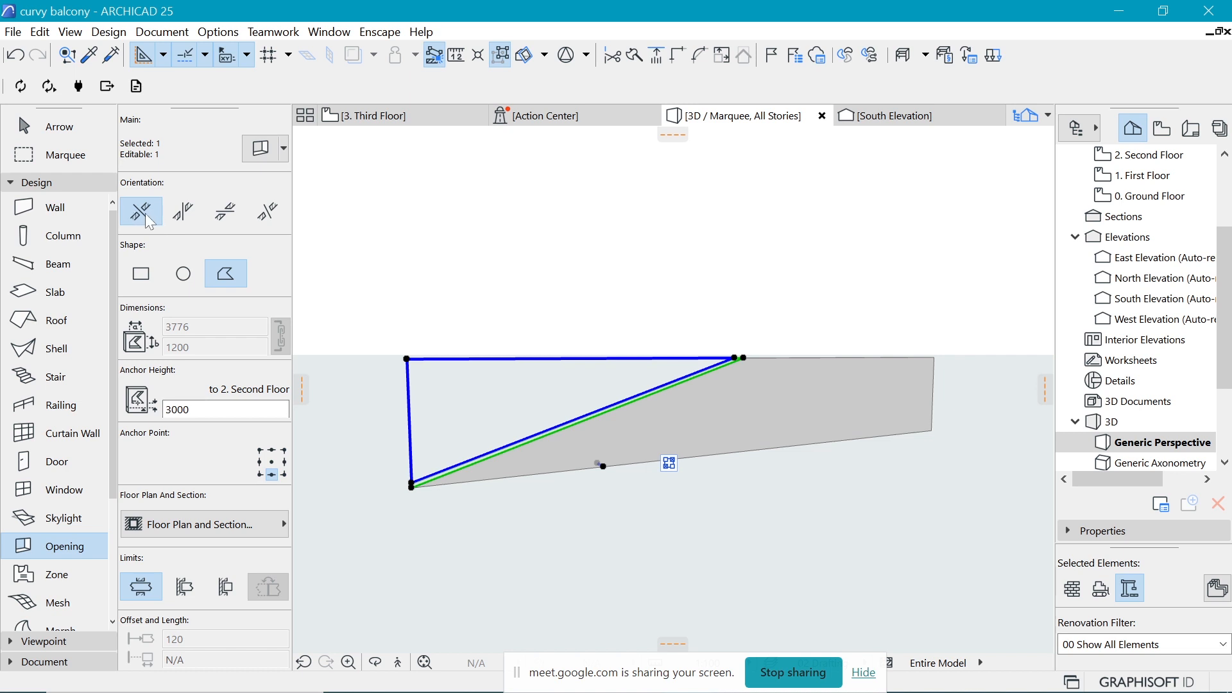
scroll(172, 506, down, 2)
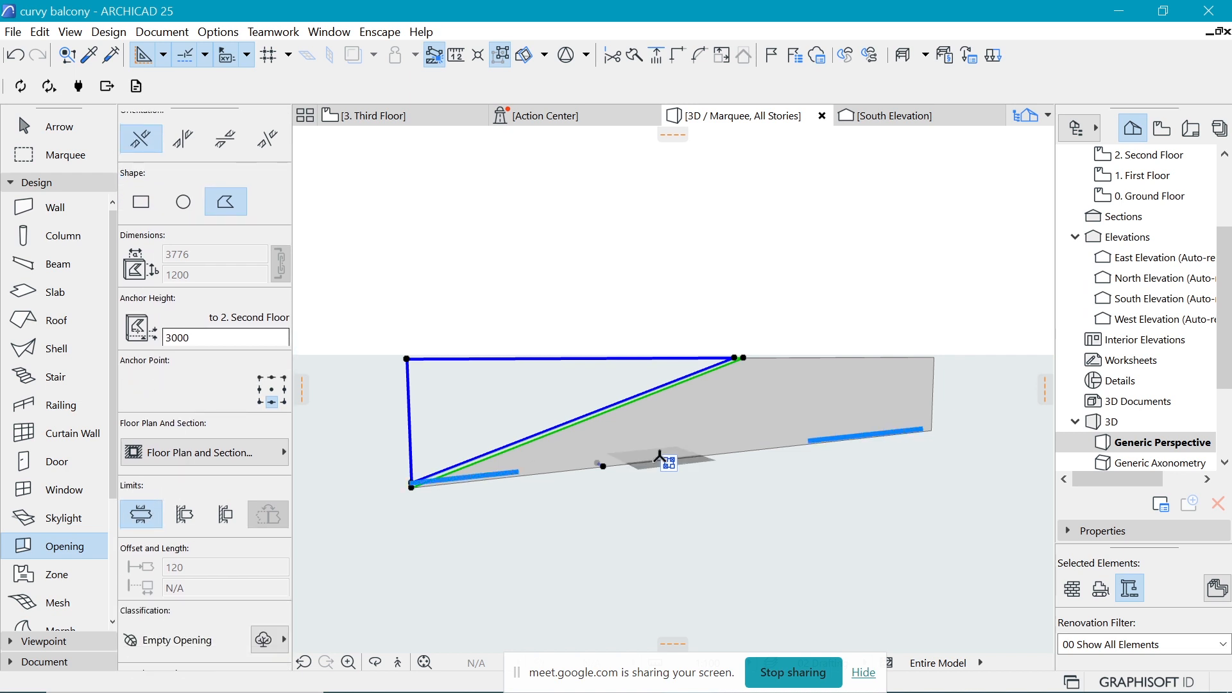
Try curving the triangular opening's sloping edge upward into a single arc with a radius of about 6860 mm, then undo it.
scroll(449, 383, up, 2)
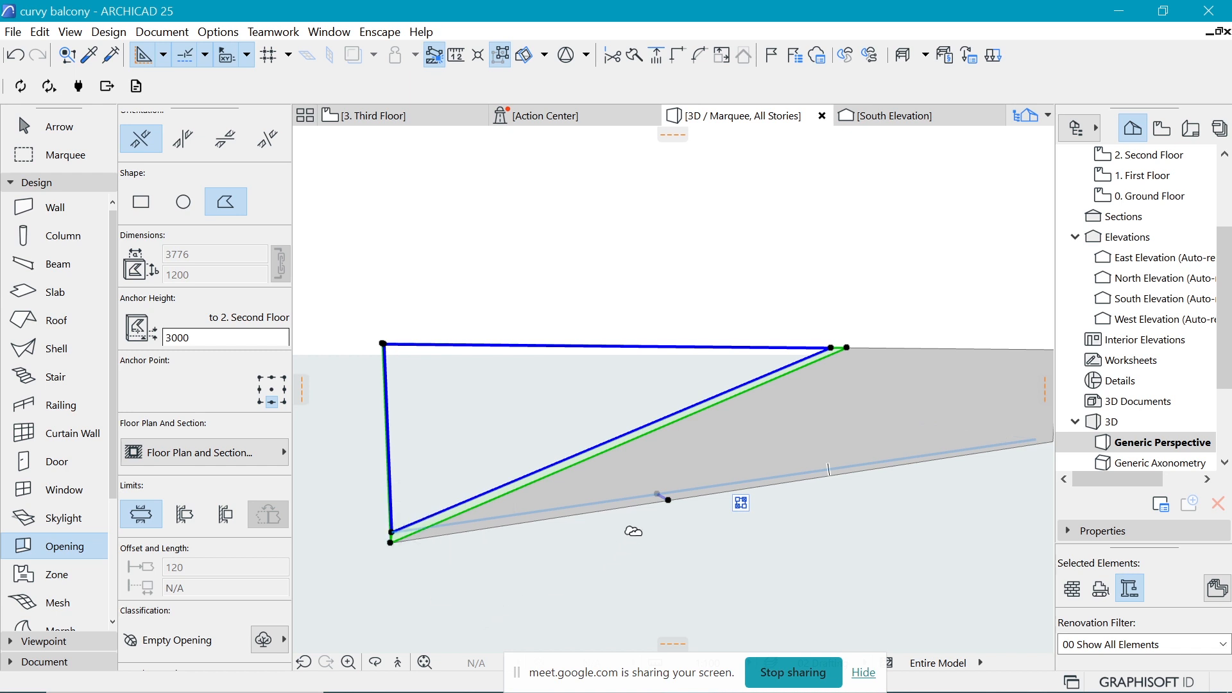
click(661, 499)
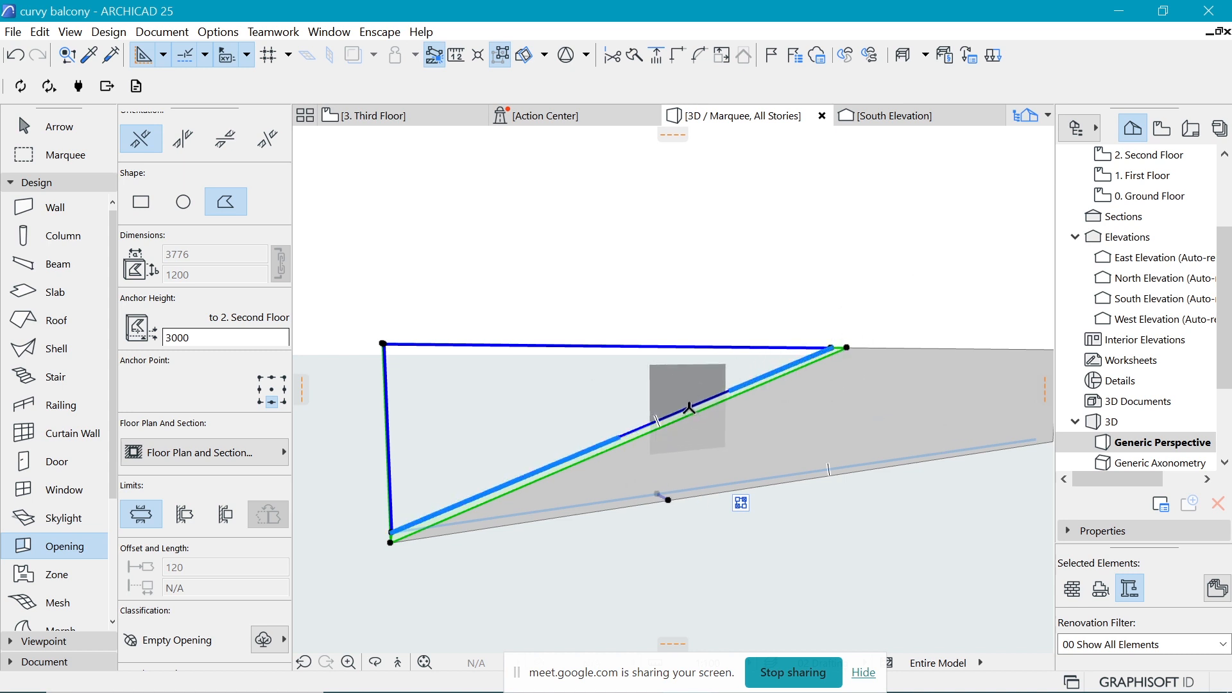
click(690, 410)
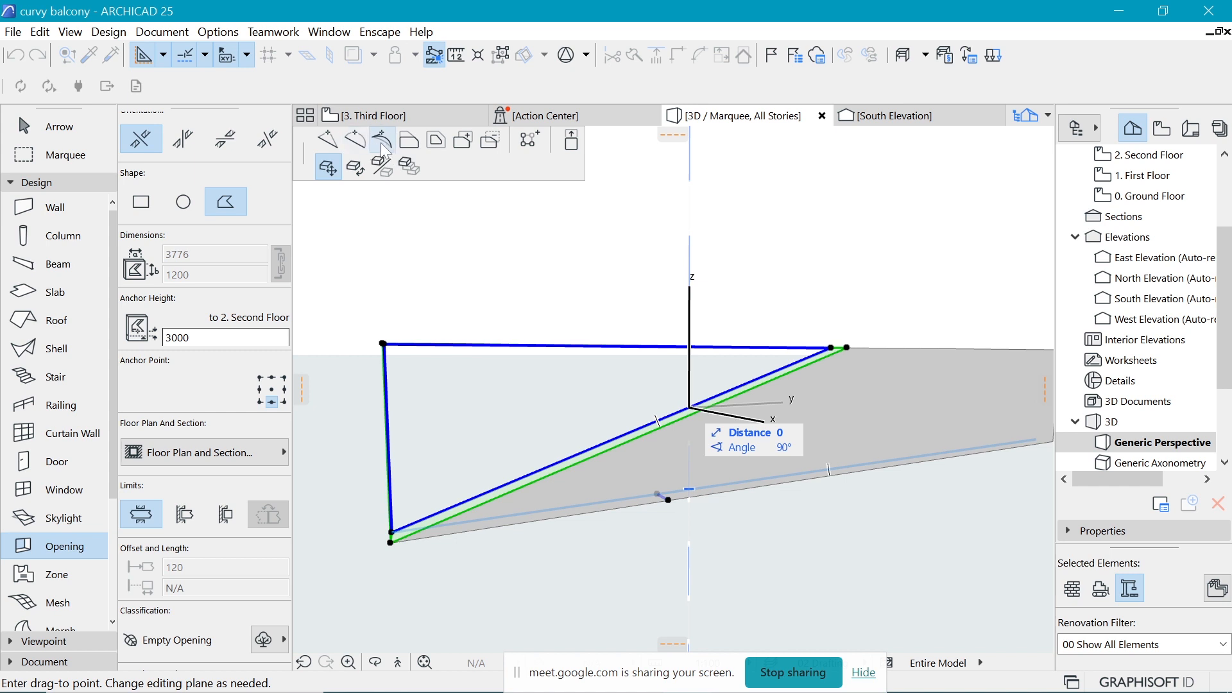
click(365, 150)
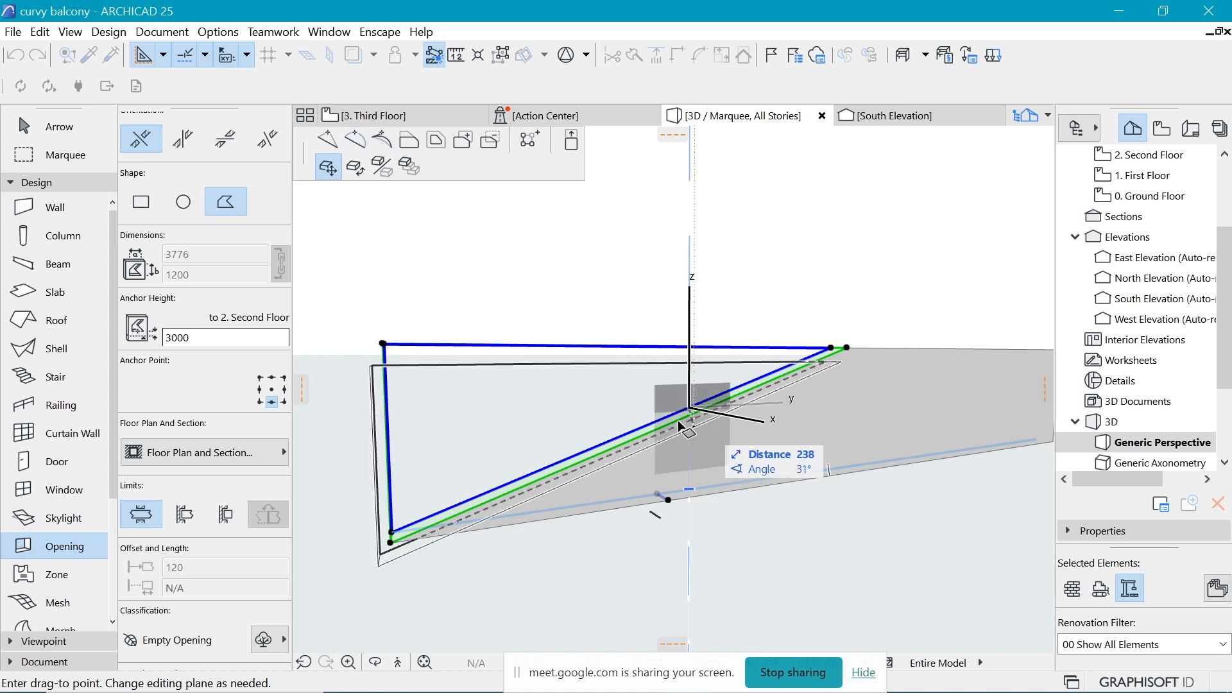
click(682, 418)
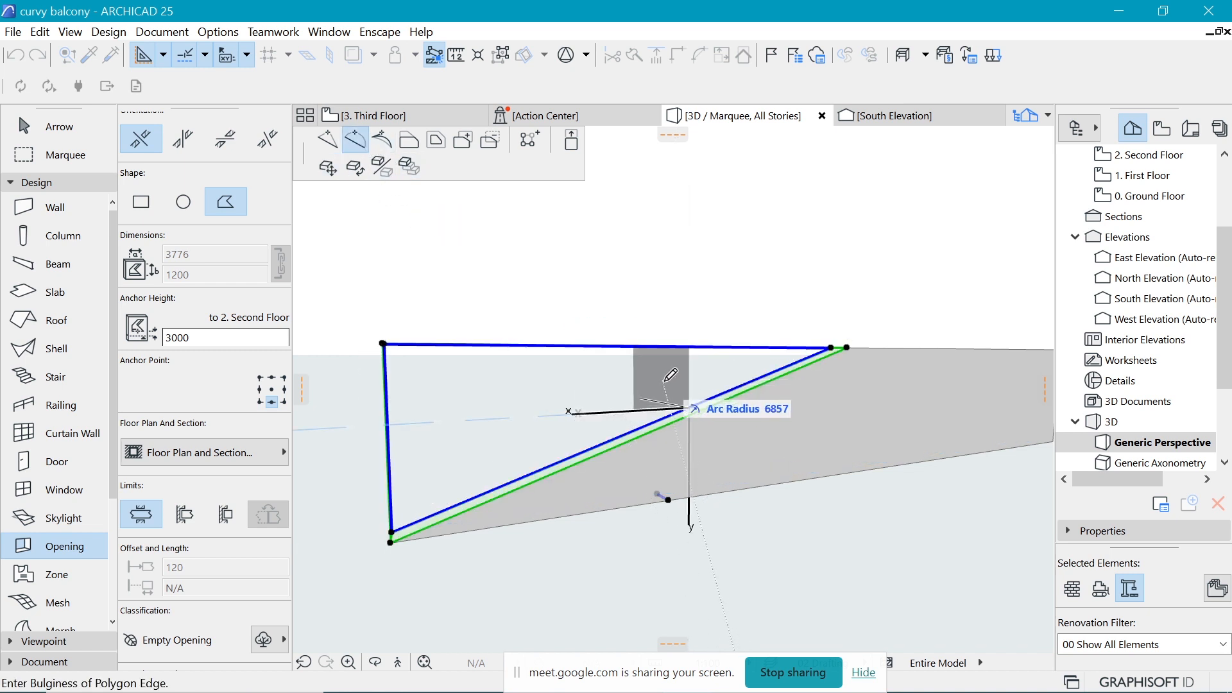
click(675, 383)
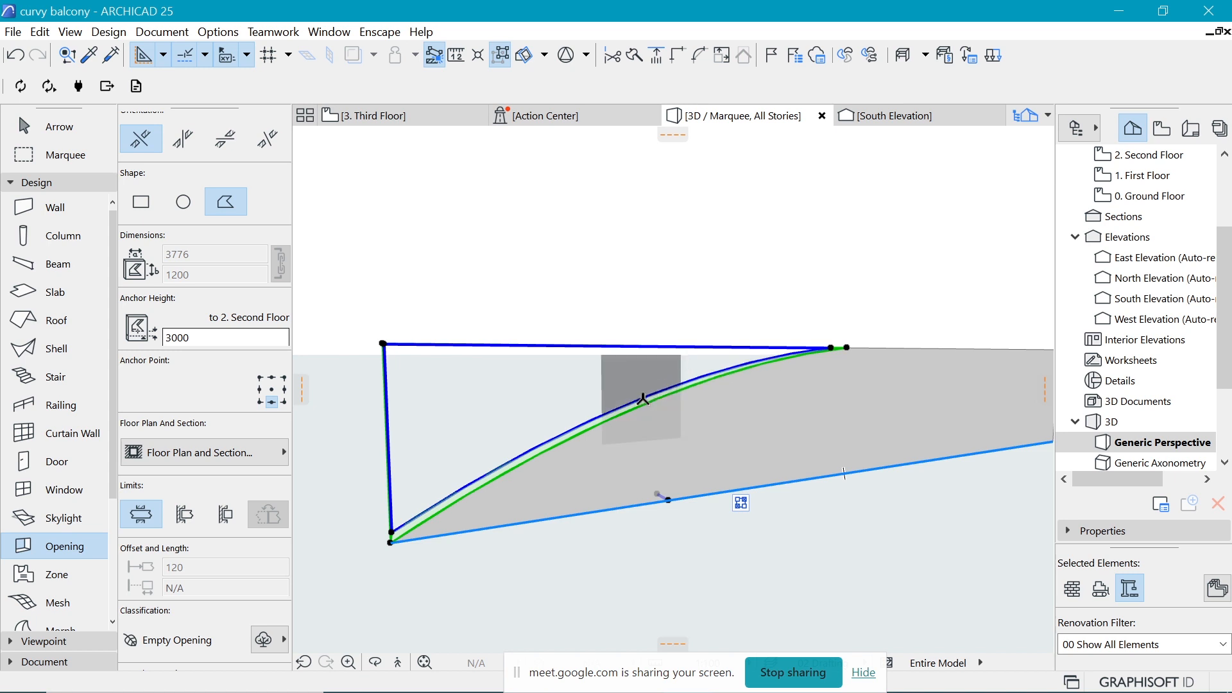
key(ctrl+z)
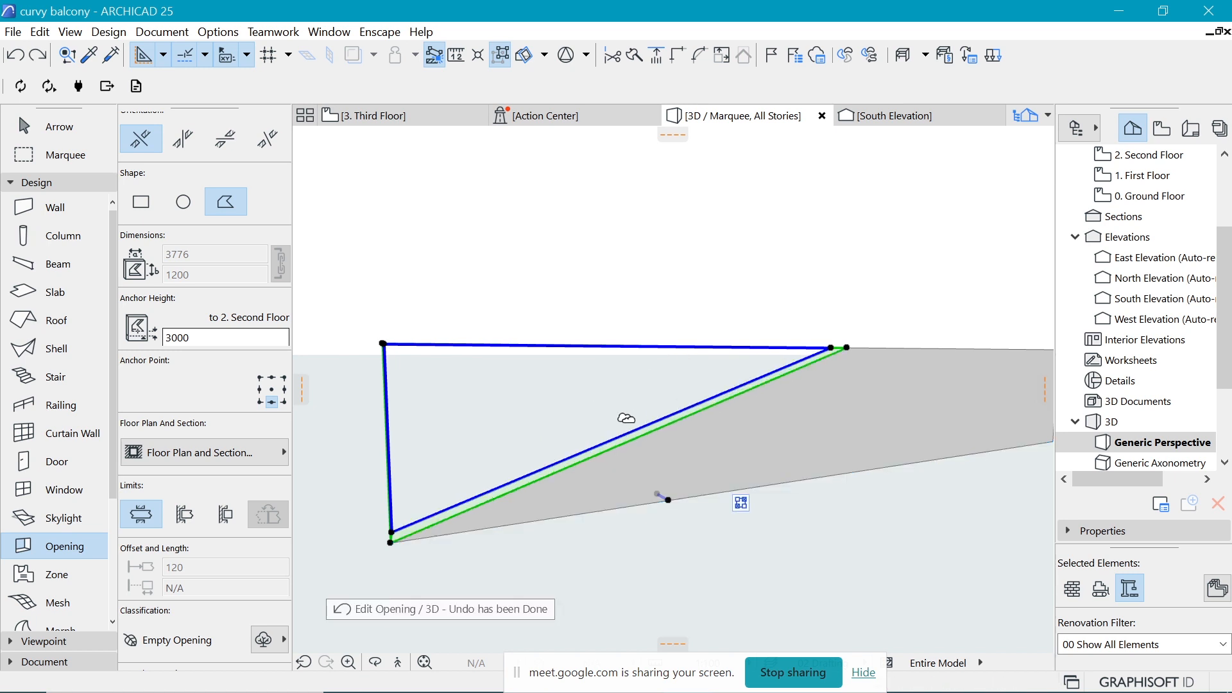
Insert a new node at about the midpoint of the opening's sloping edge, keeping both segments straight.
click(628, 432)
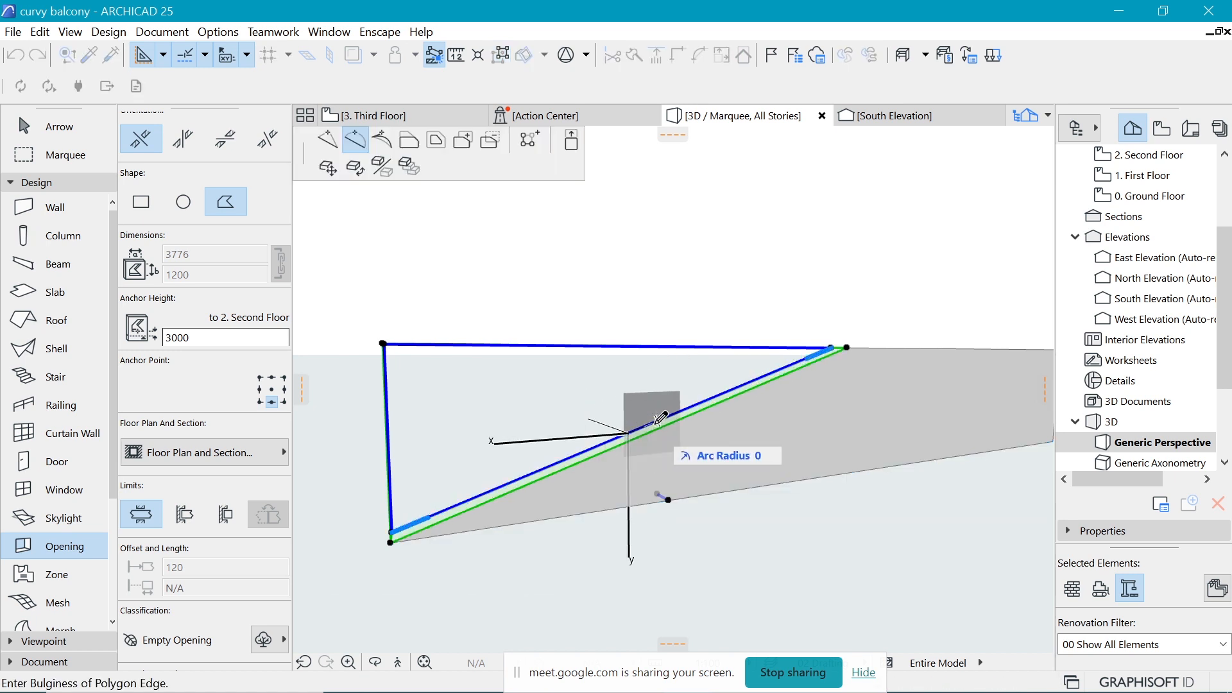
click(328, 140)
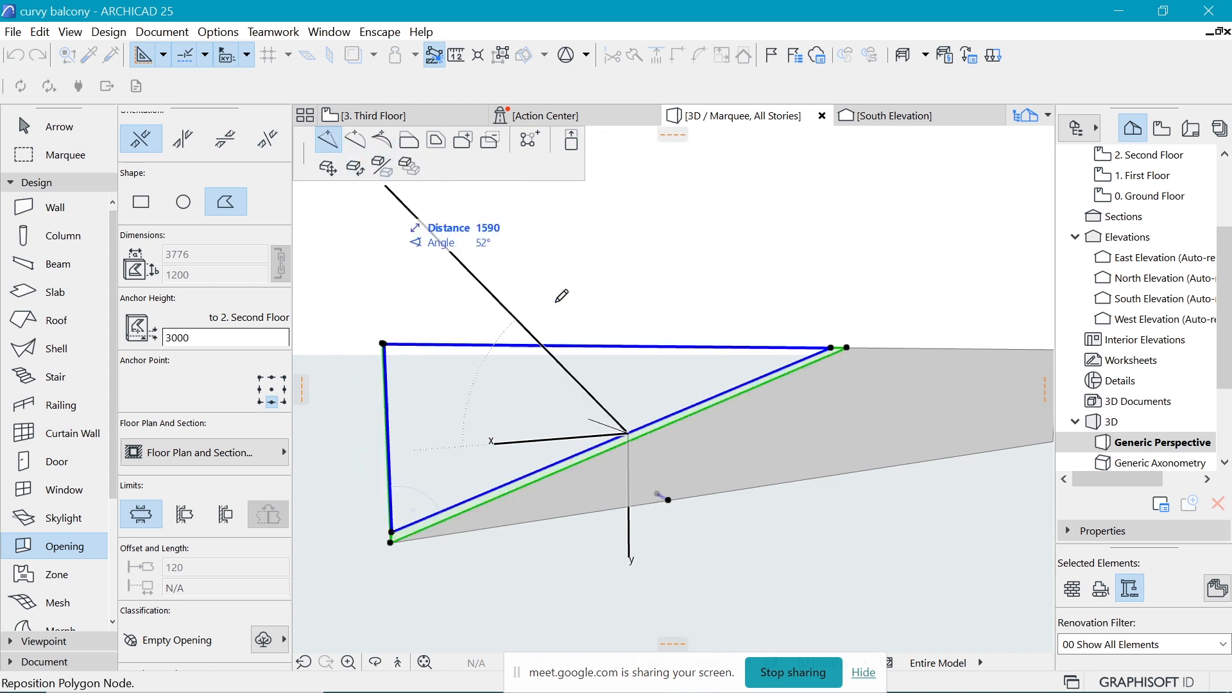
click(661, 416)
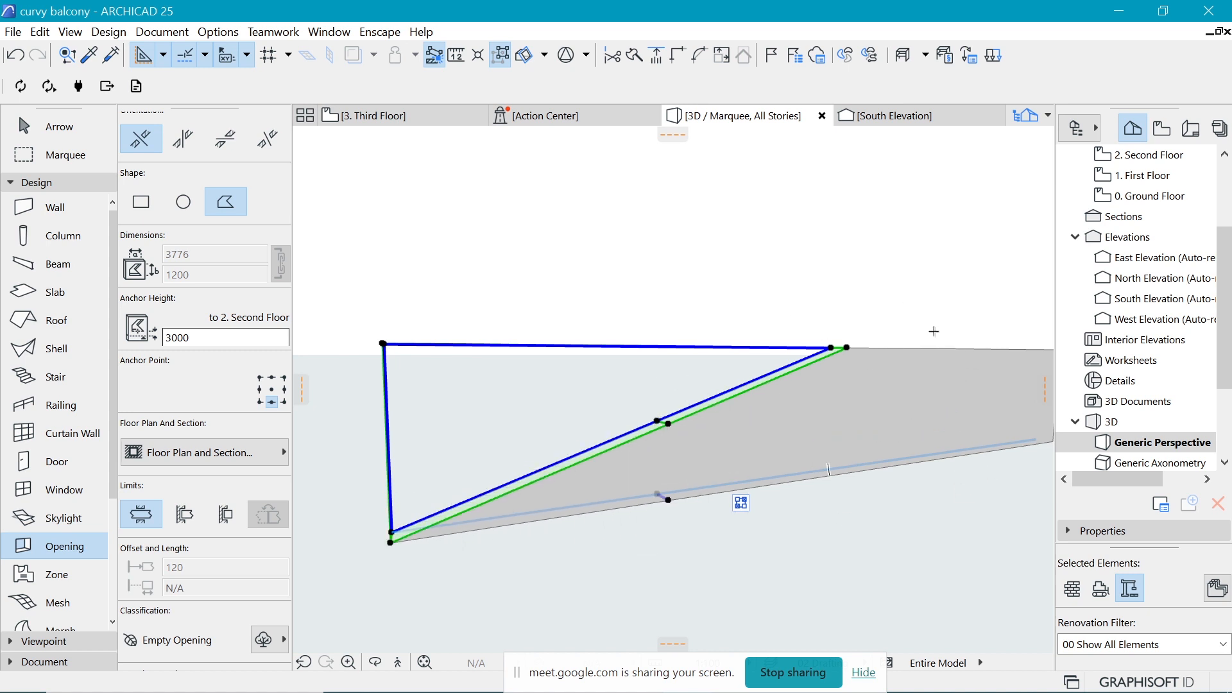
Curve the upper half of the opening's sloping edge so that it runs tangent to the wall's top edge.
click(768, 372)
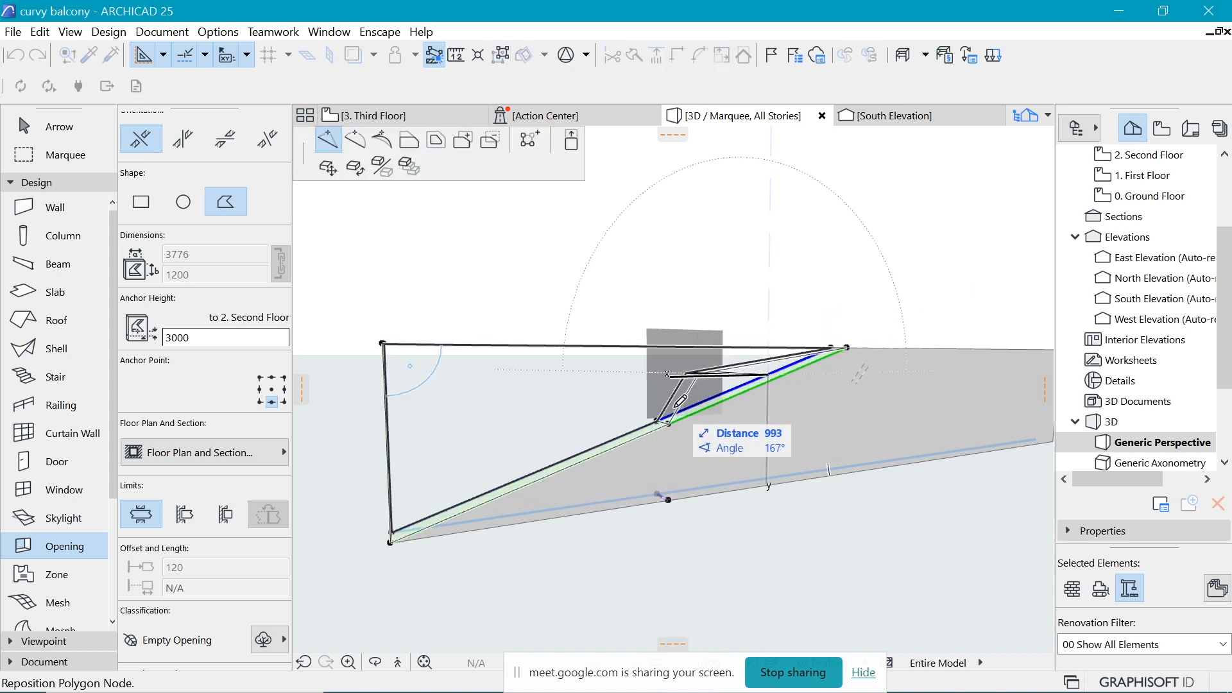
click(386, 142)
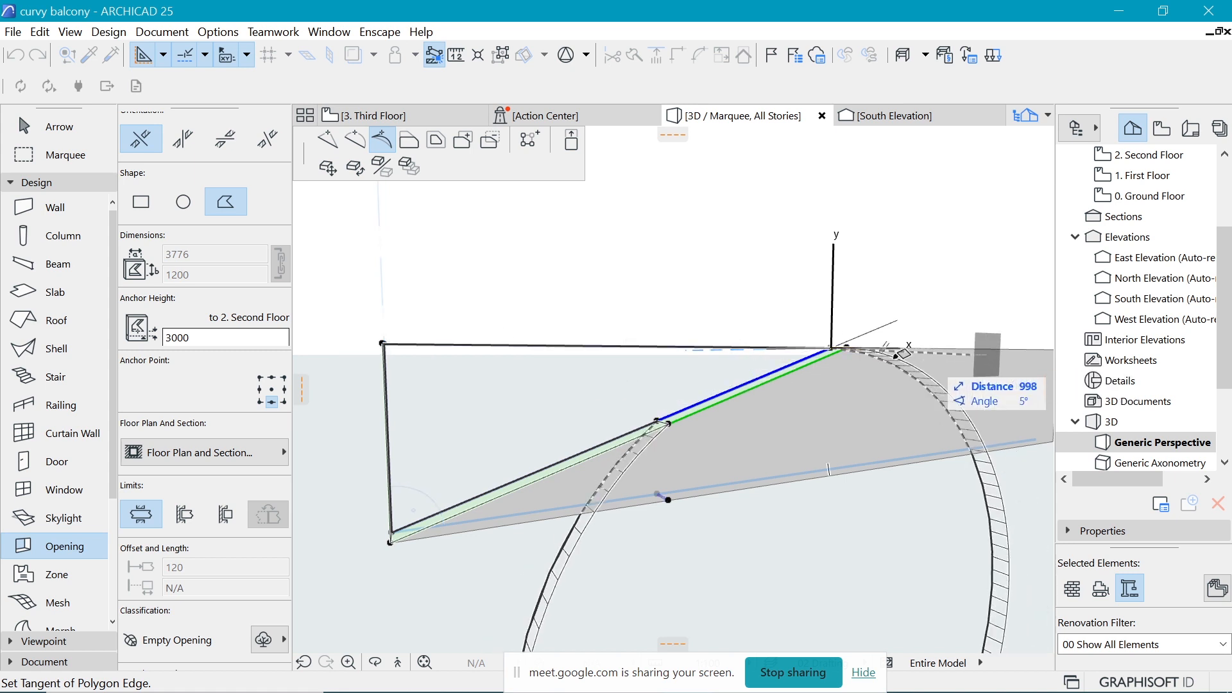
click(539, 345)
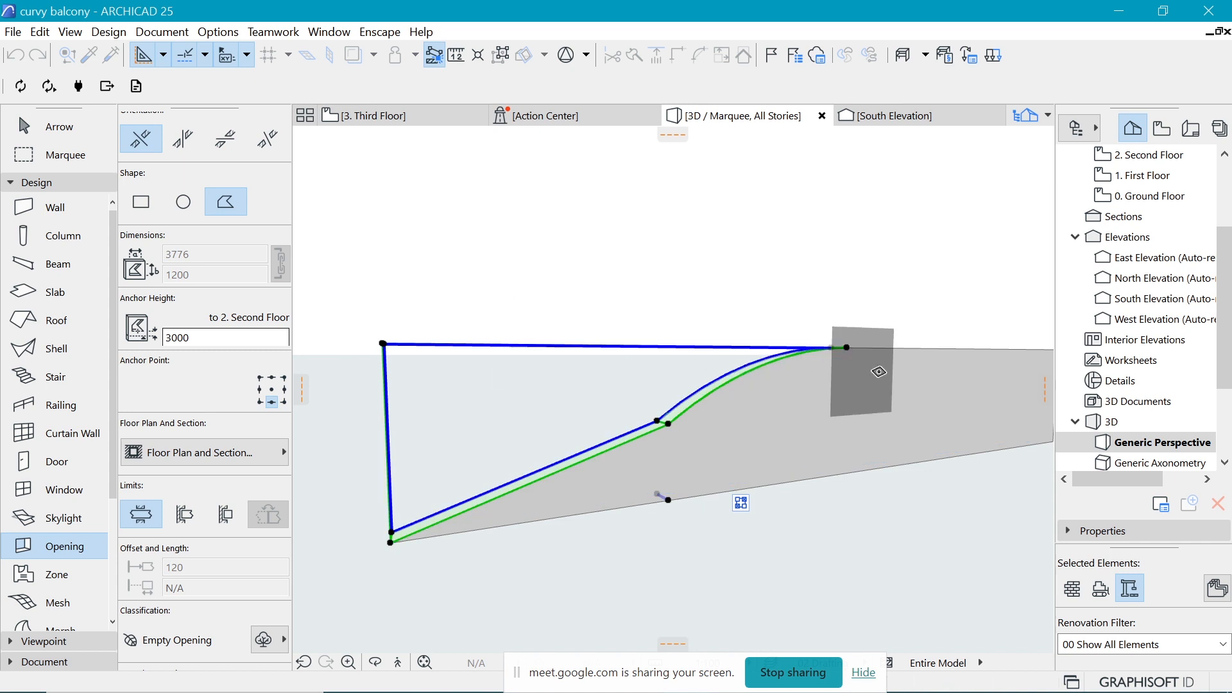
Curve the lower half of the opening's sloping edge so that it runs tangent to the wall's bottom edge.
scroll(879, 377, up, 3)
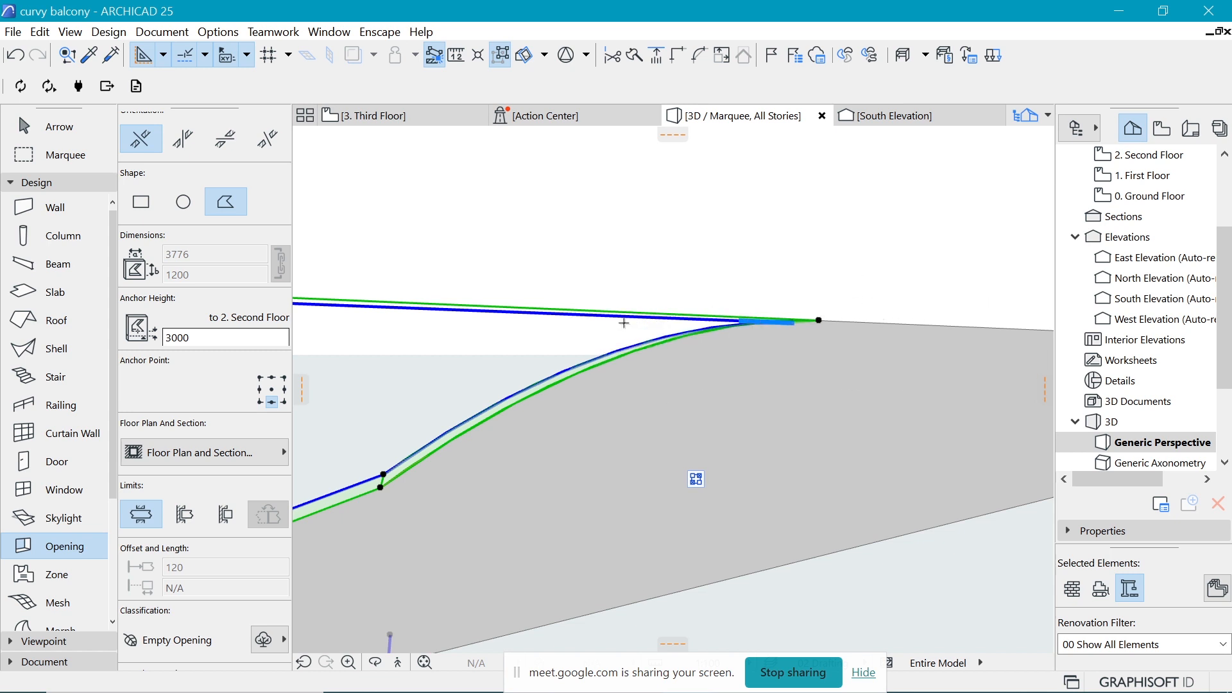
scroll(941, 312, down, 5)
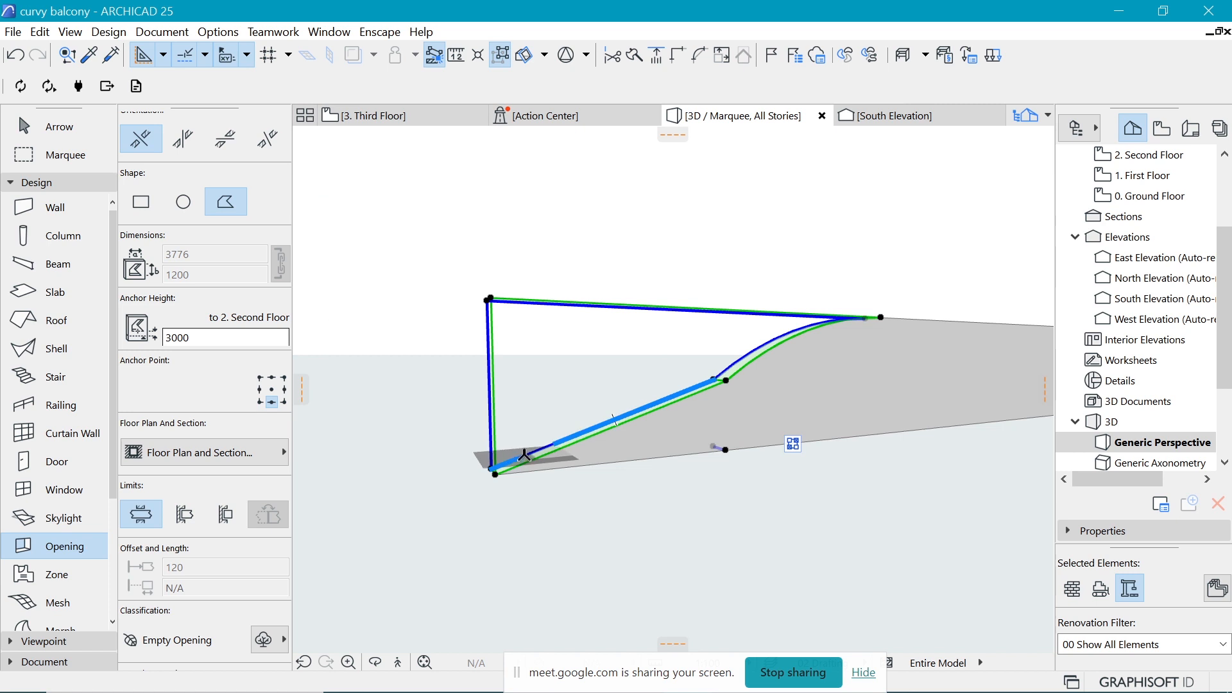
click(525, 456)
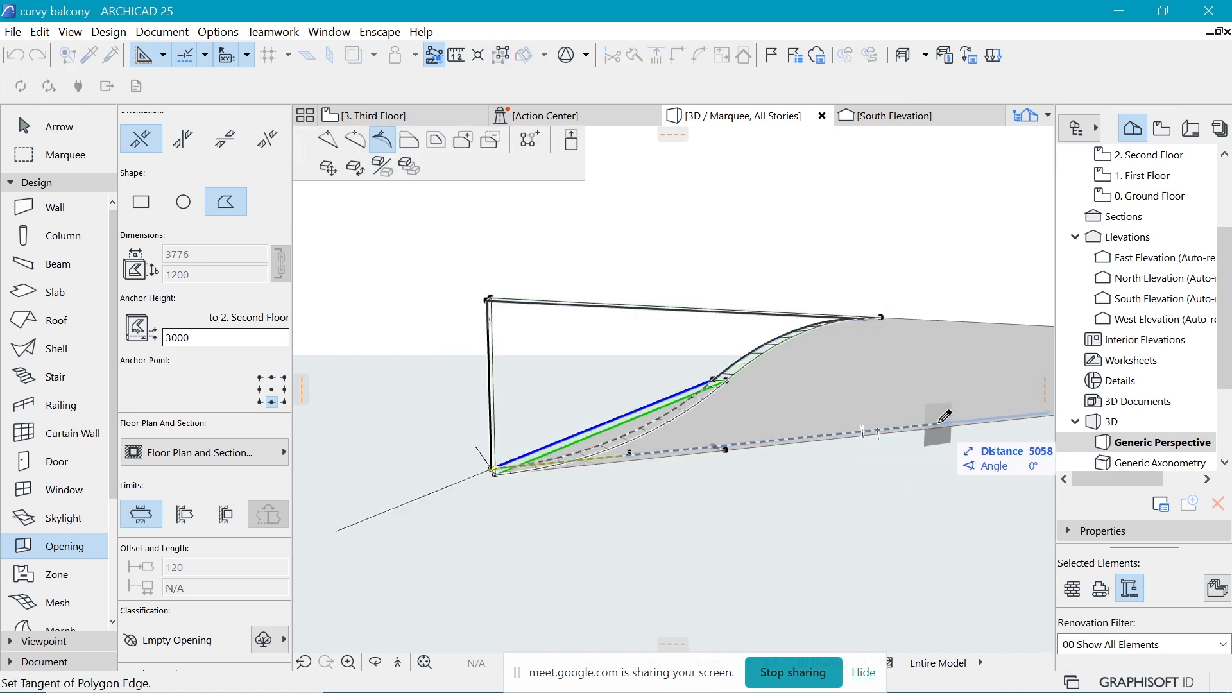
click(943, 418)
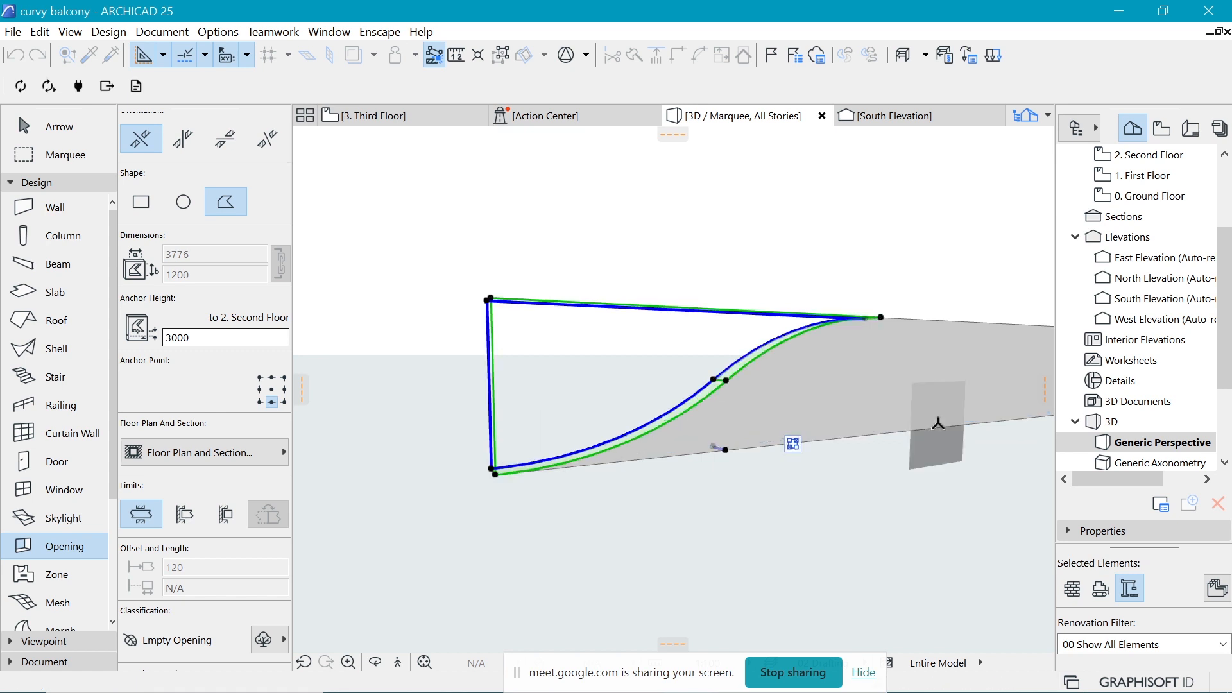
Examine the S-shaped cut in the wall from several angles and distances in 3D, and deselect the opening.
shift+middle_drag(852, 420, 485, 446)
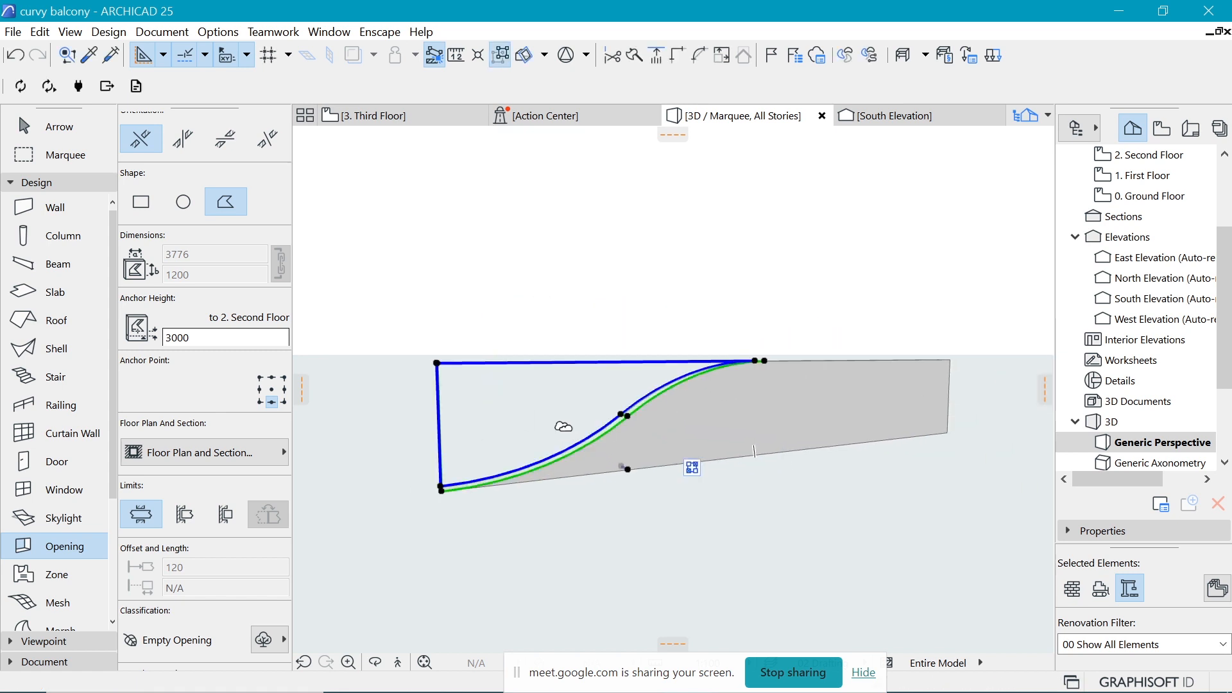
scroll(556, 428, up, 2)
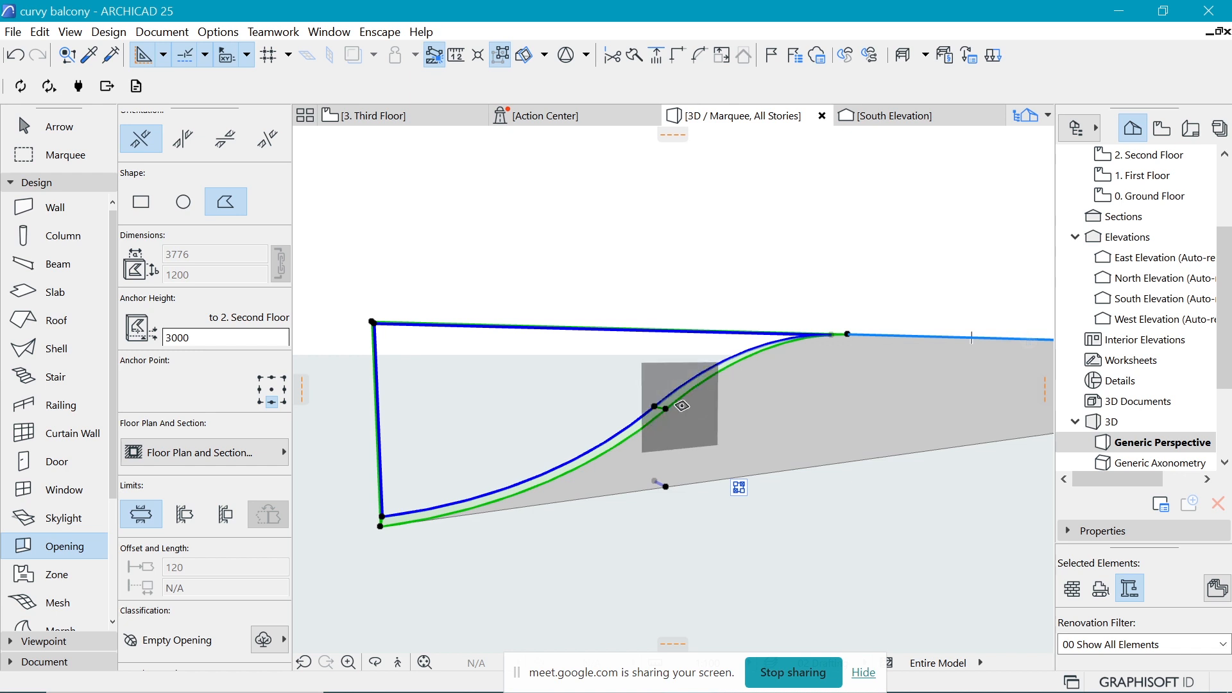
shift+middle_drag(736, 391, 721, 414)
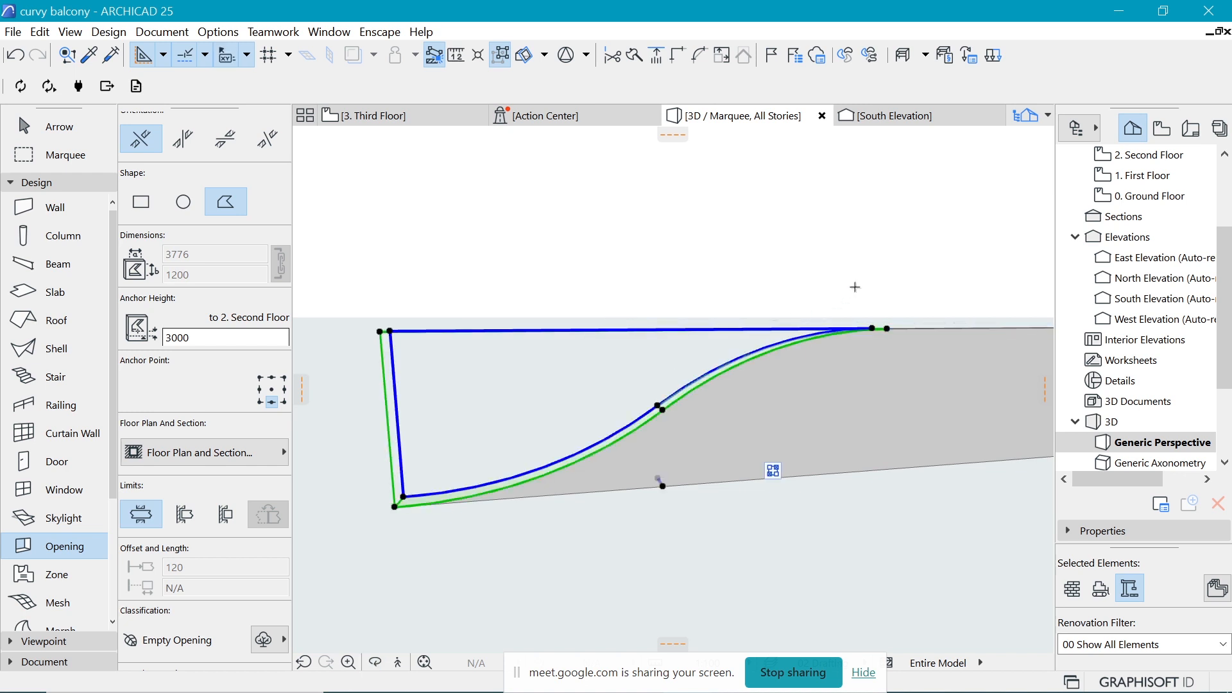
key(Escape)
scroll(765, 475, down, 2)
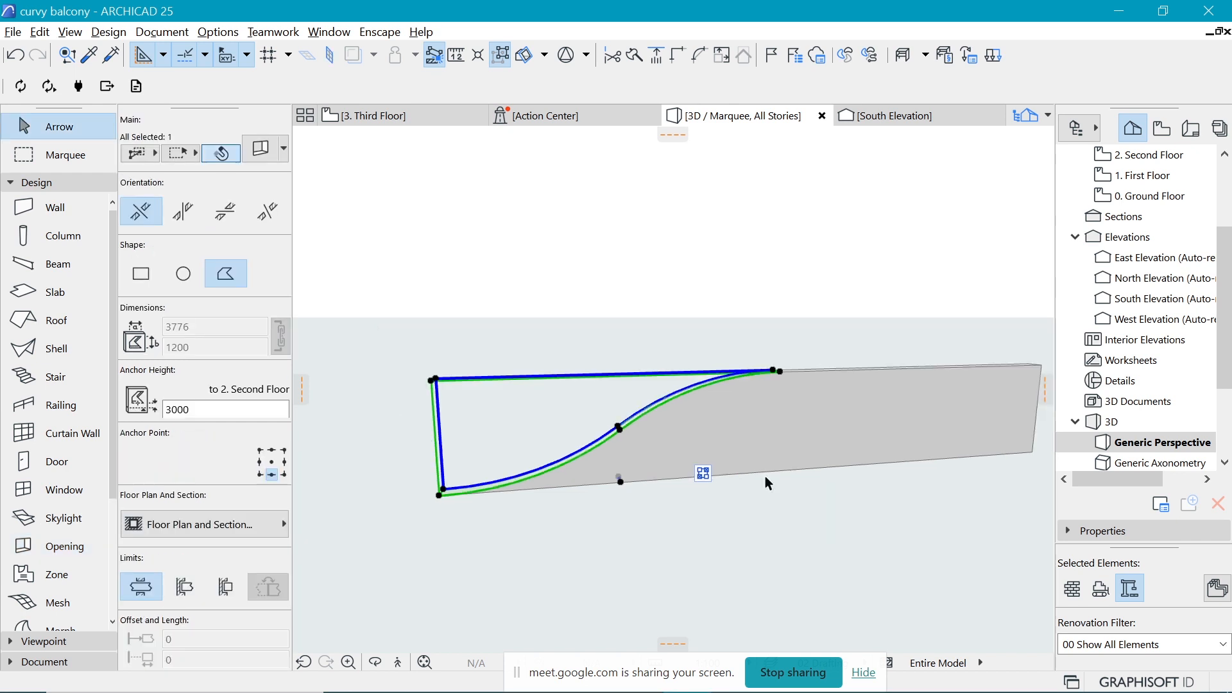
key(Escape)
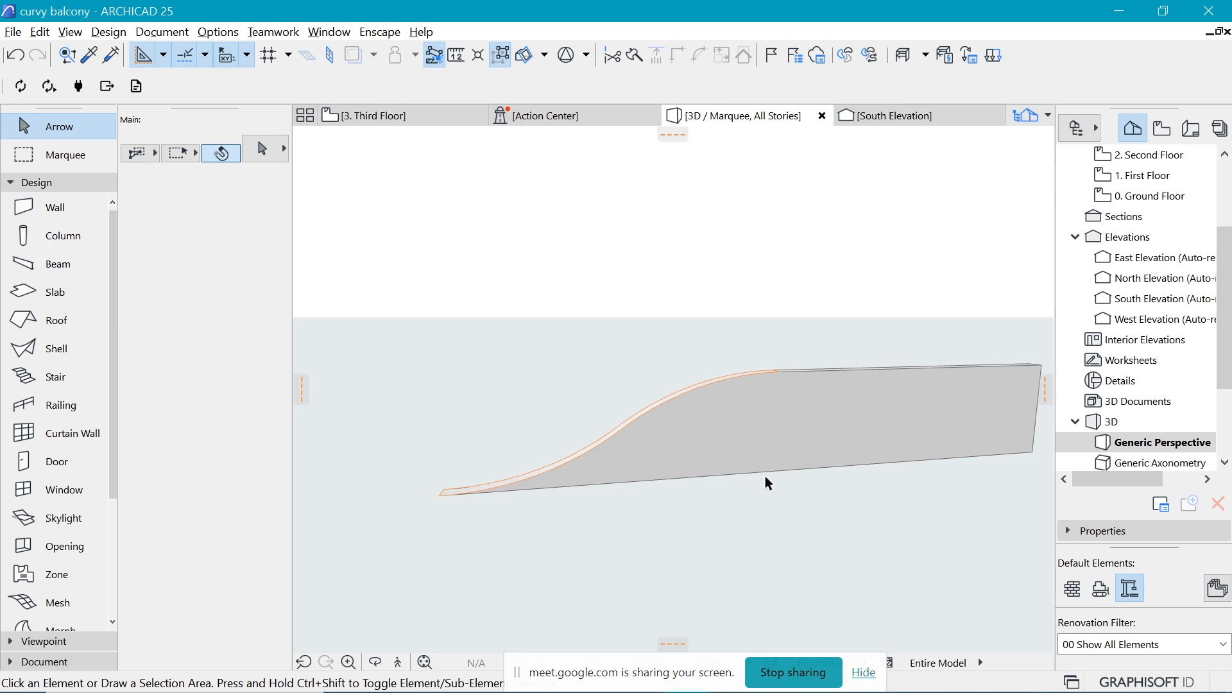
scroll(762, 266, down, 3)
scroll(729, 280, up, 1)
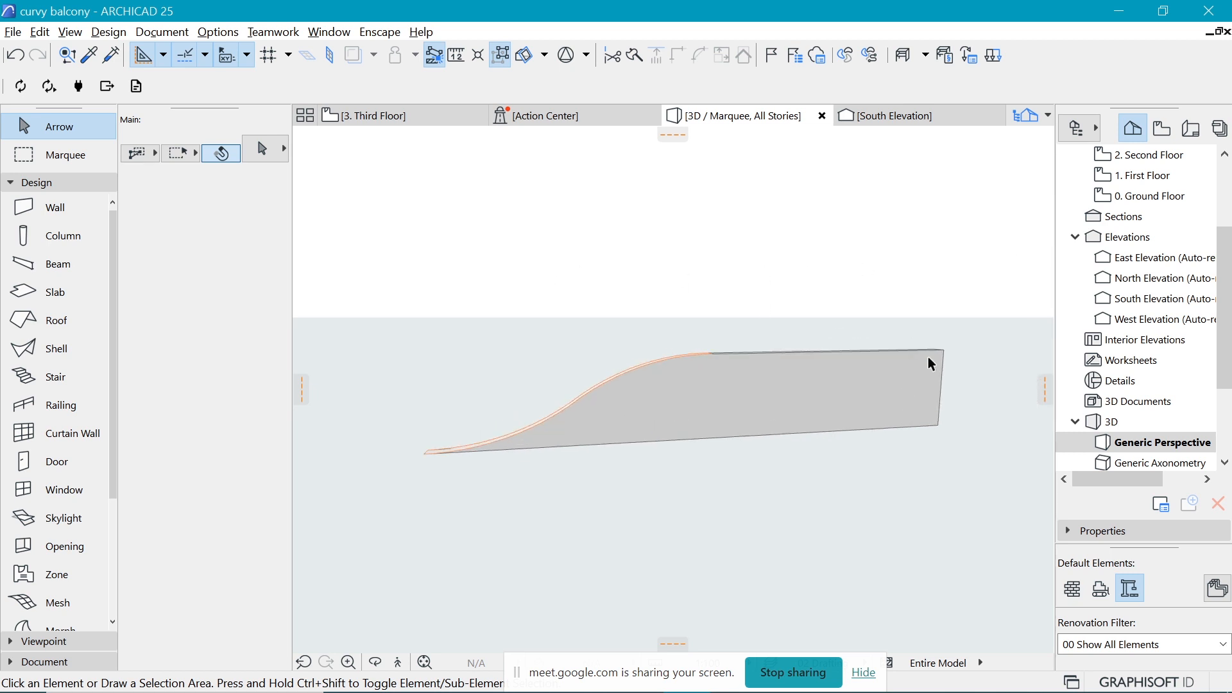
scroll(972, 308, up, 3)
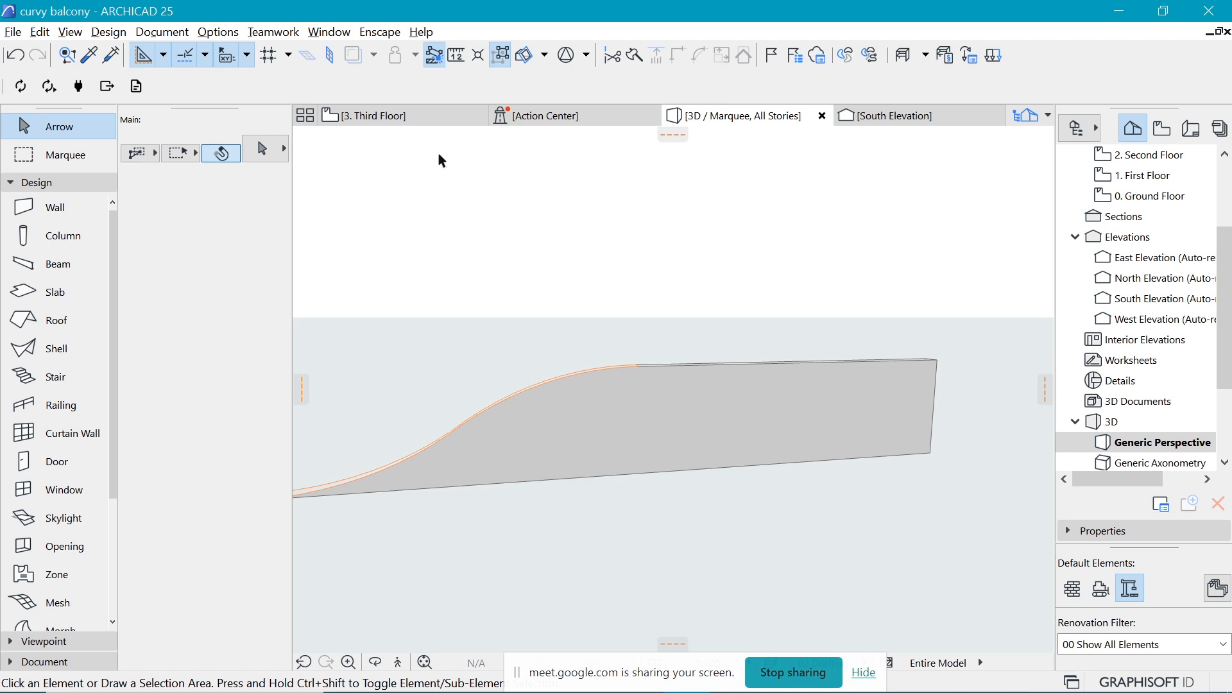
mouse_move(386, 122)
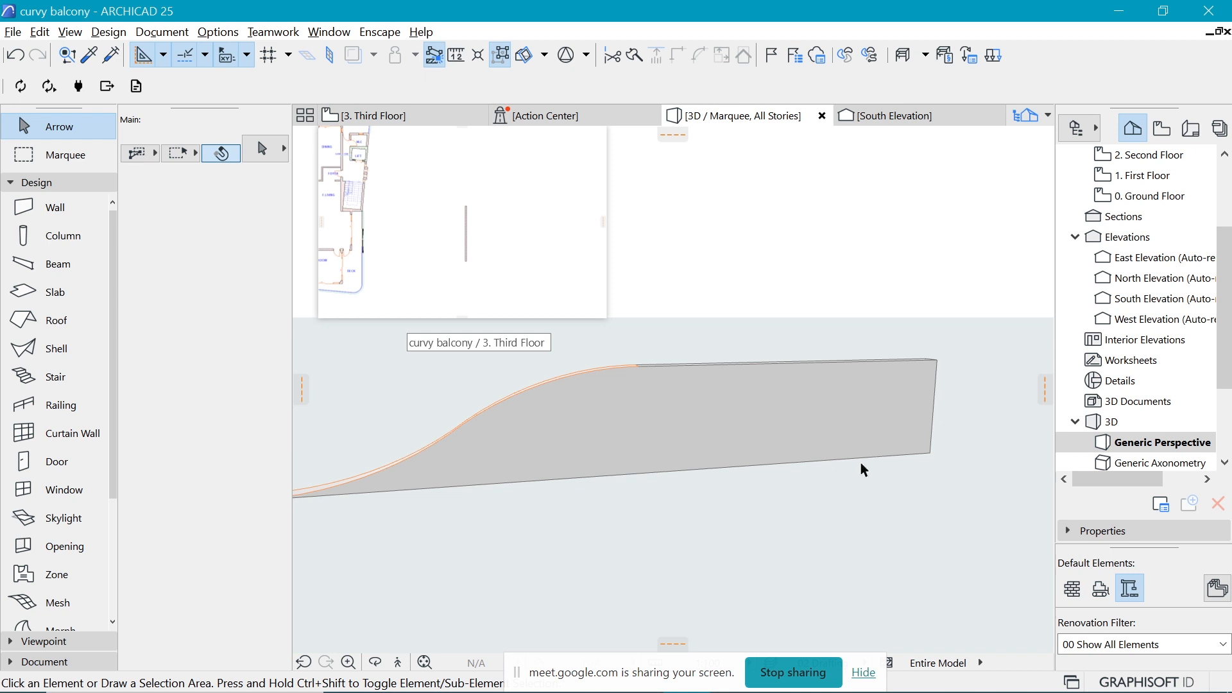
scroll(862, 464, down, 1)
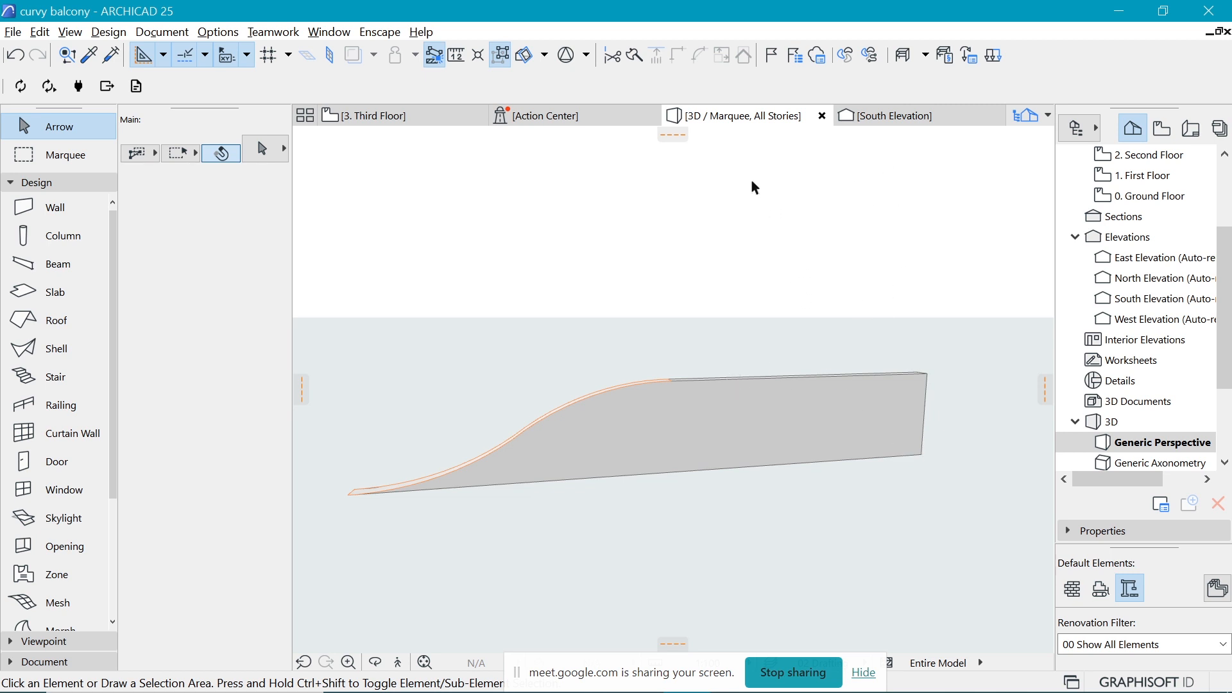
On the Third Floor plan, place an elevation line about 11075 mm long beside the freestanding vertical wall, facing the wall.
click(385, 116)
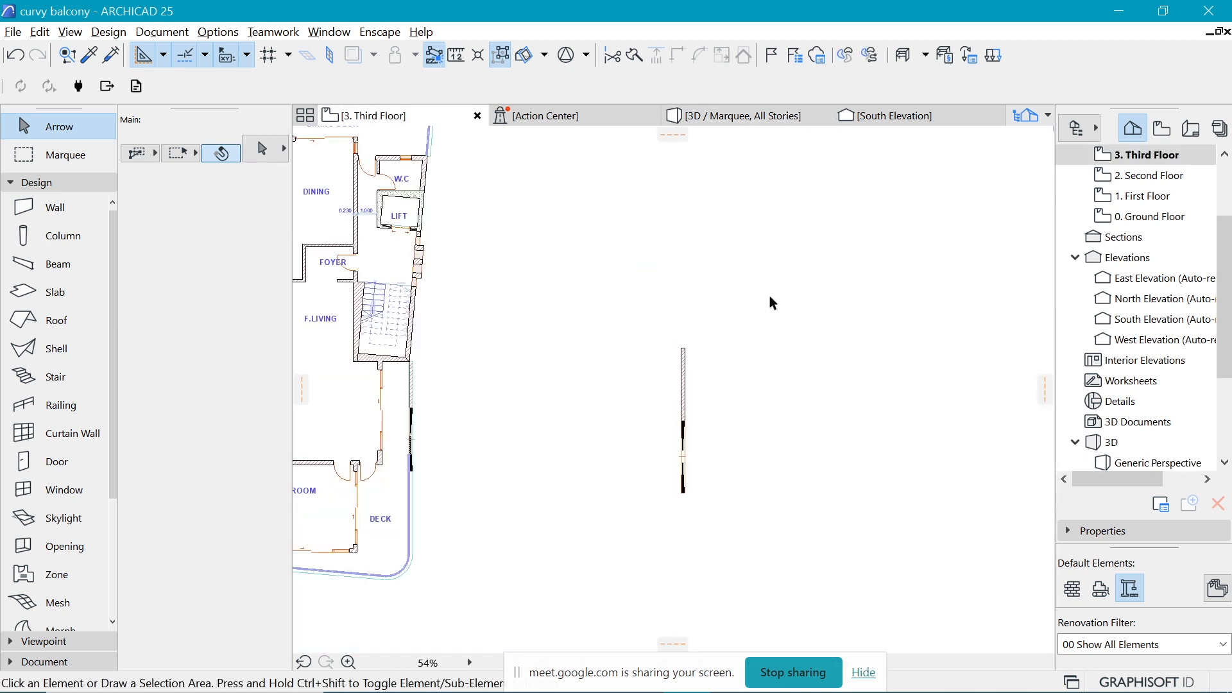
click(56, 186)
click(49, 224)
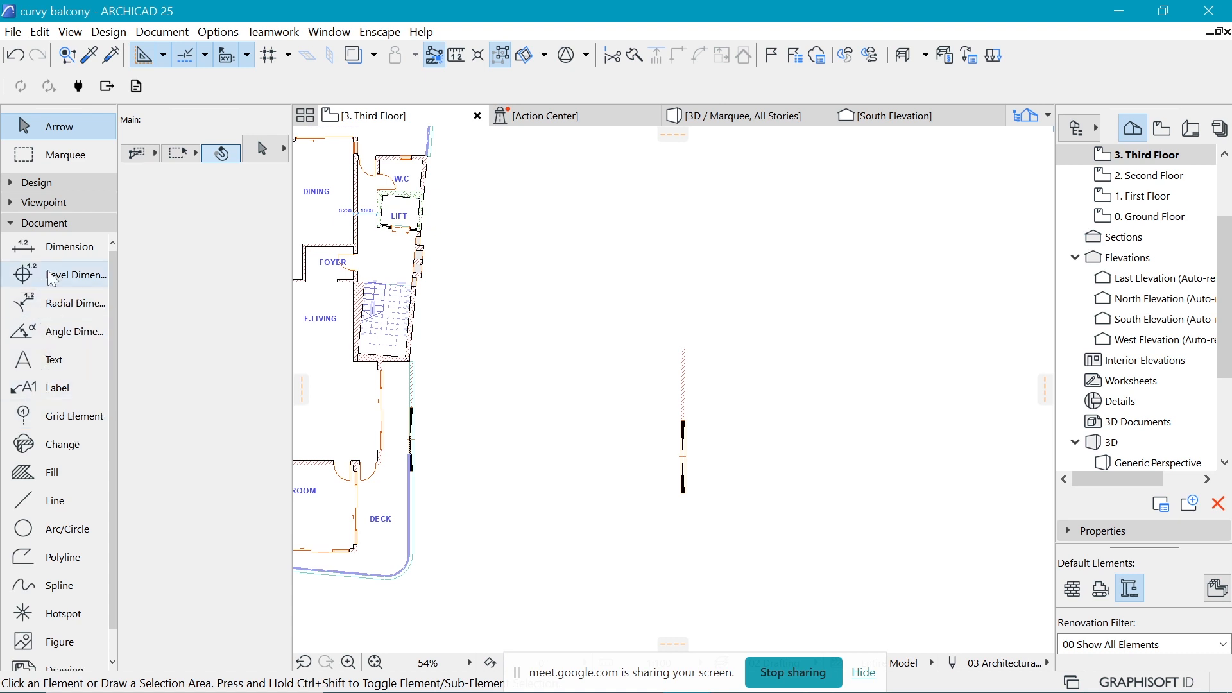
click(56, 224)
click(43, 202)
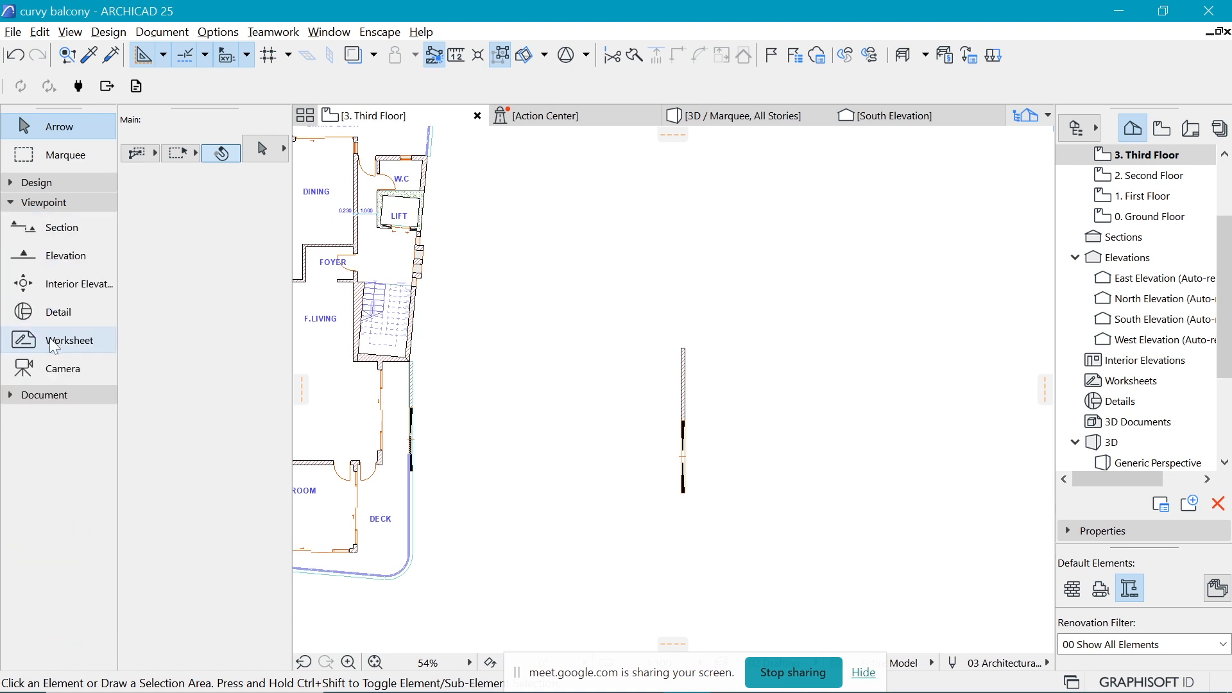
click(61, 256)
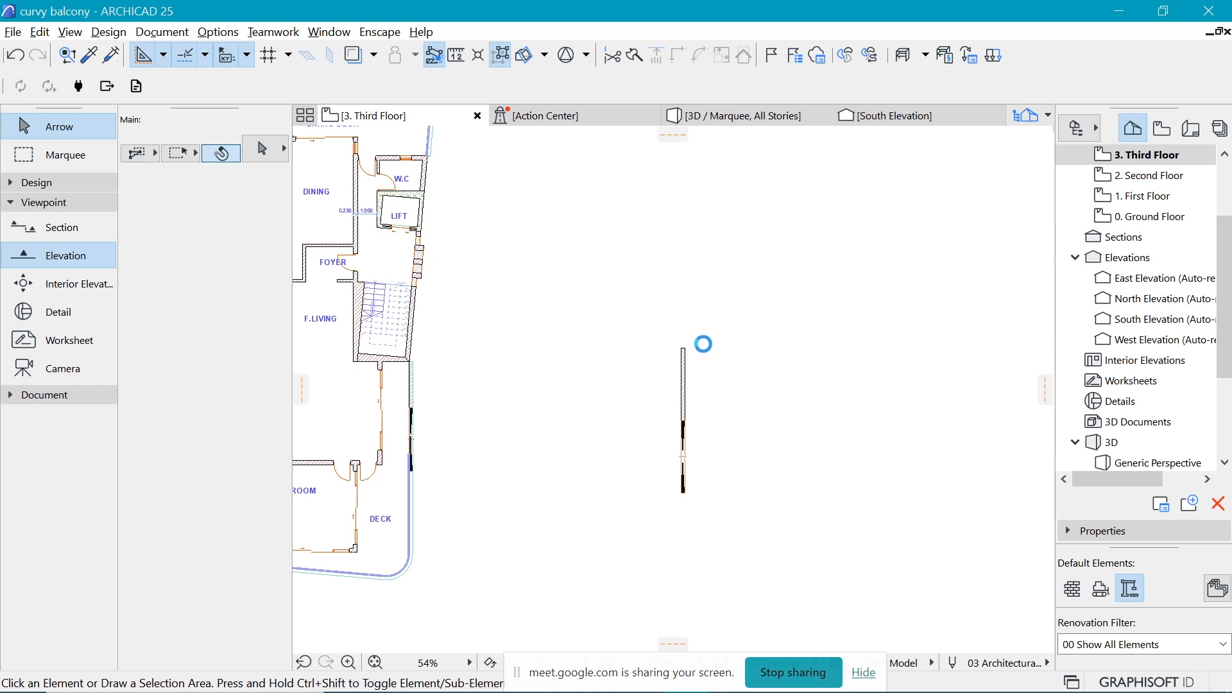
click(702, 330)
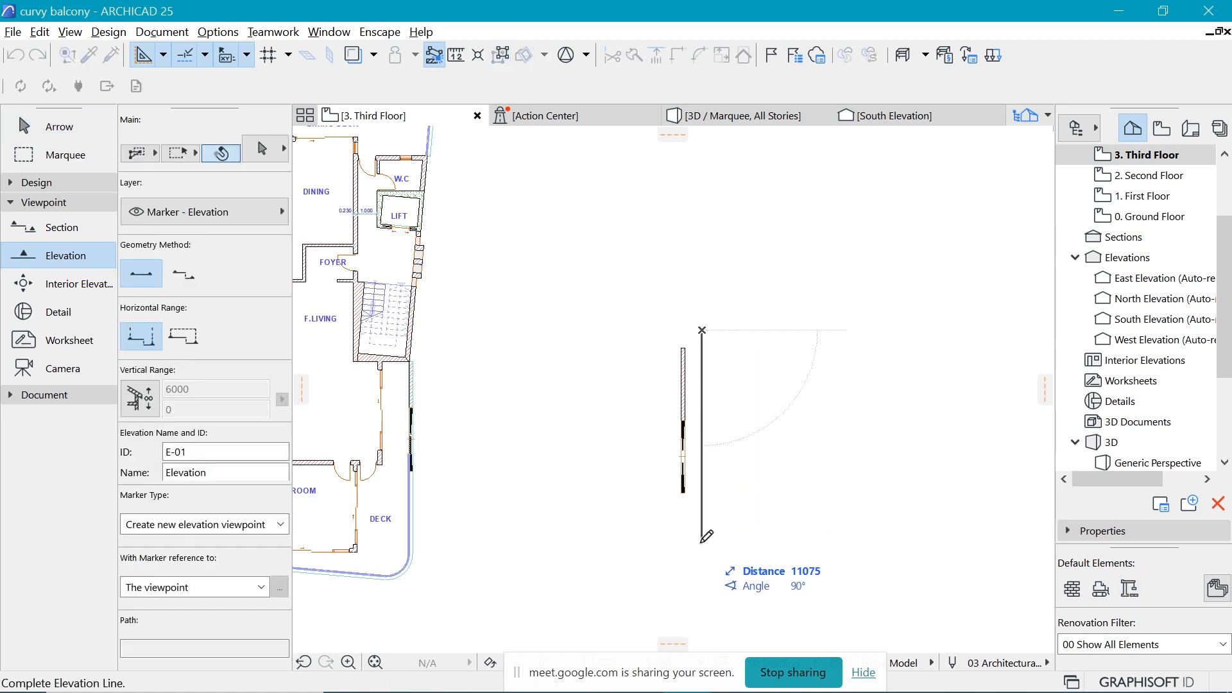
click(703, 543)
click(602, 513)
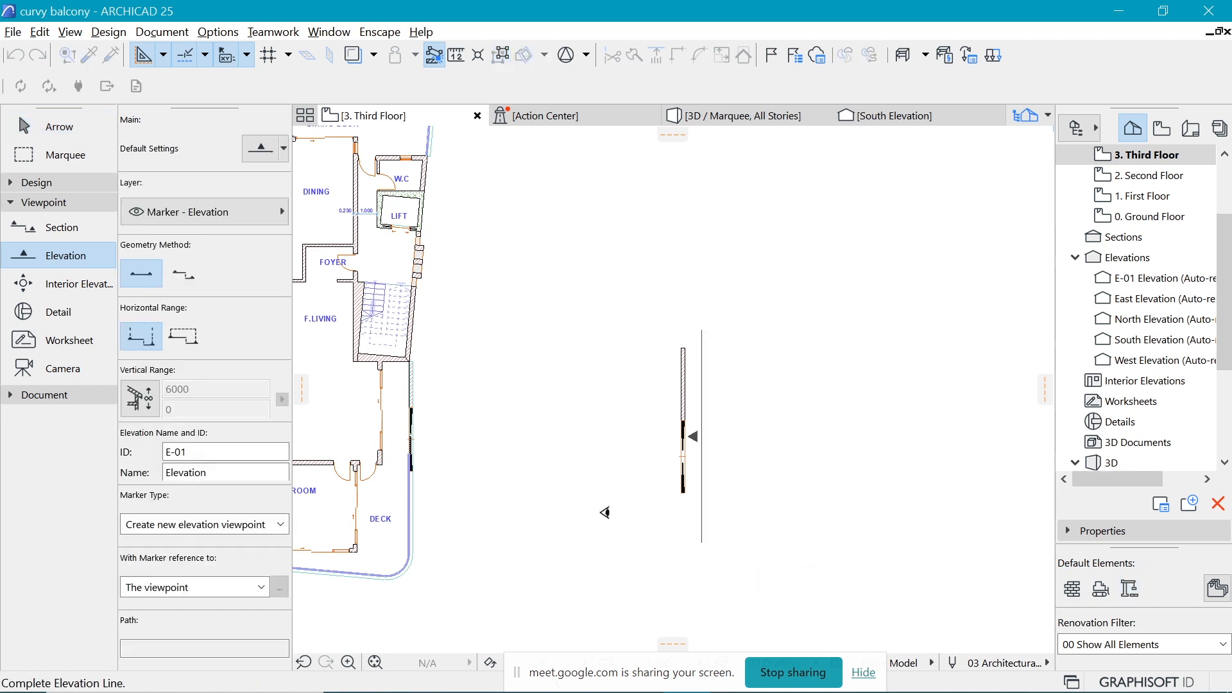
Limit the horizontal range of the E-01 elevation marker and open its elevation view.
shift+click(703, 437)
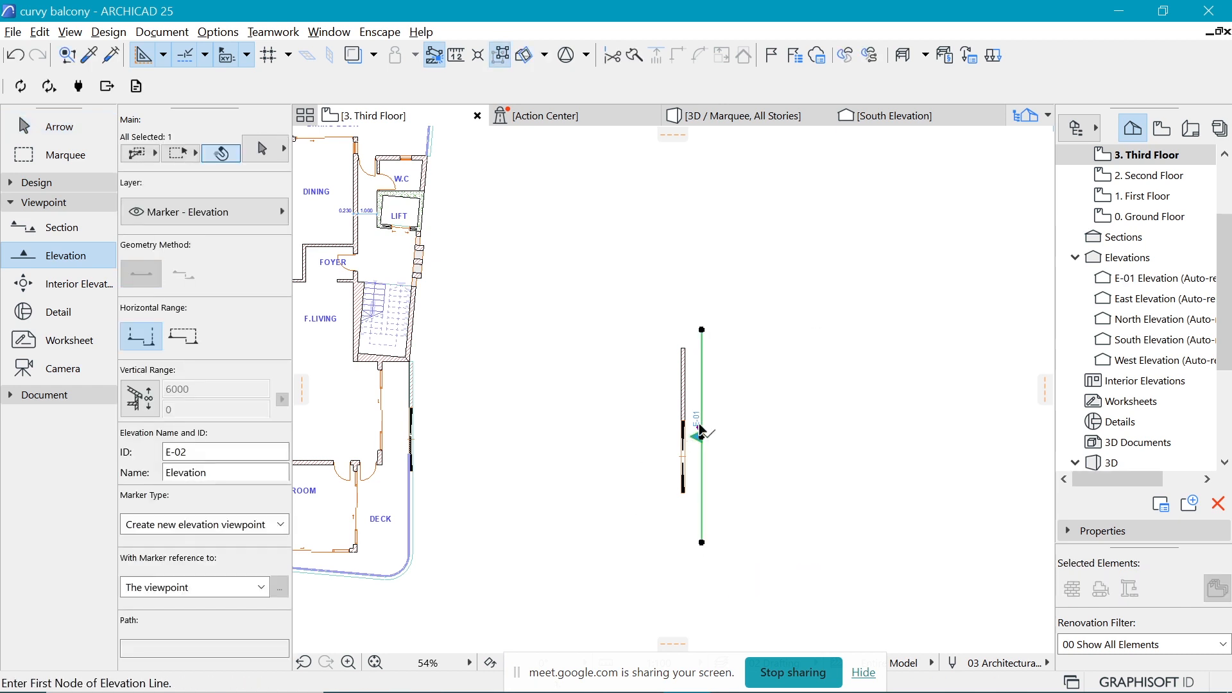
click(194, 338)
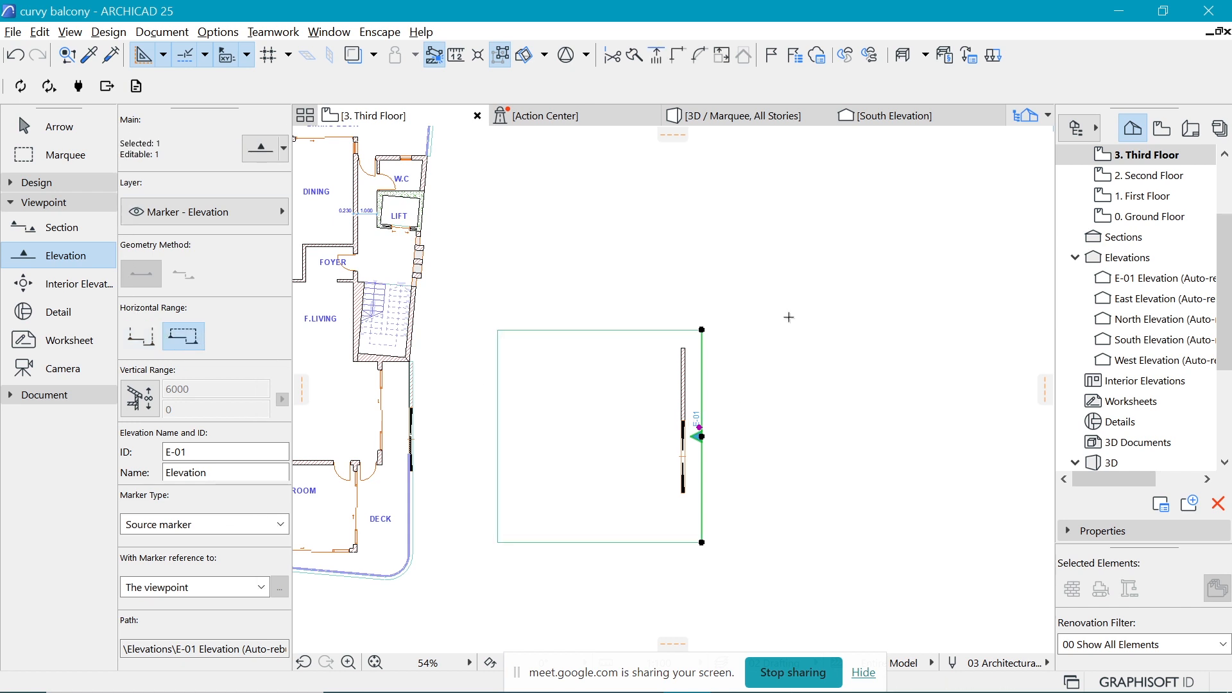
right_click(789, 317)
click(869, 273)
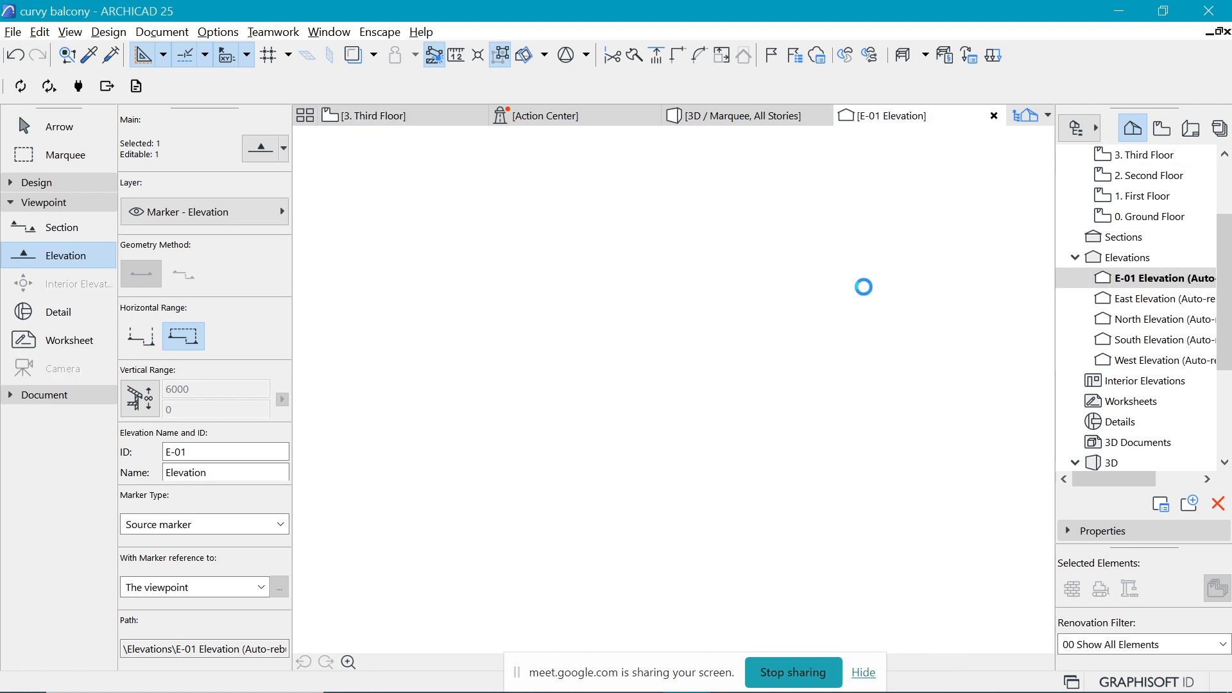
Examine the wall's curved profile in the E-01 elevation, selecting the wall to check its outline and deselecting it.
scroll(684, 355, up, 3)
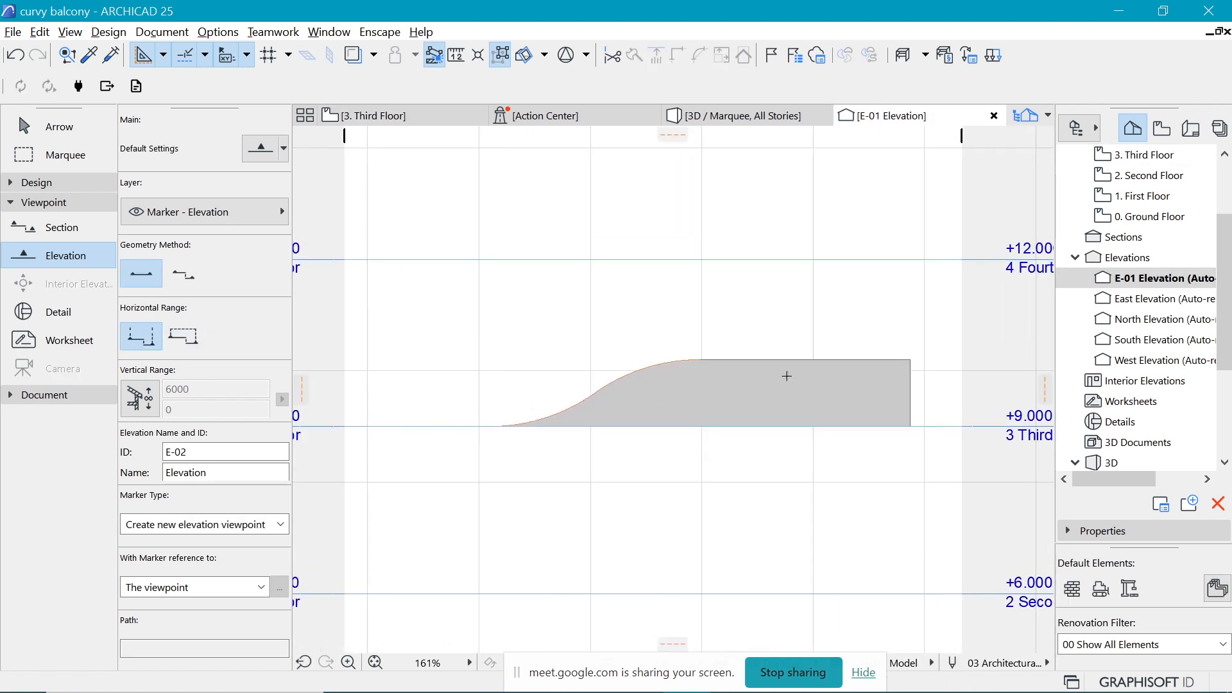
scroll(787, 376, up, 1)
key(Escape)
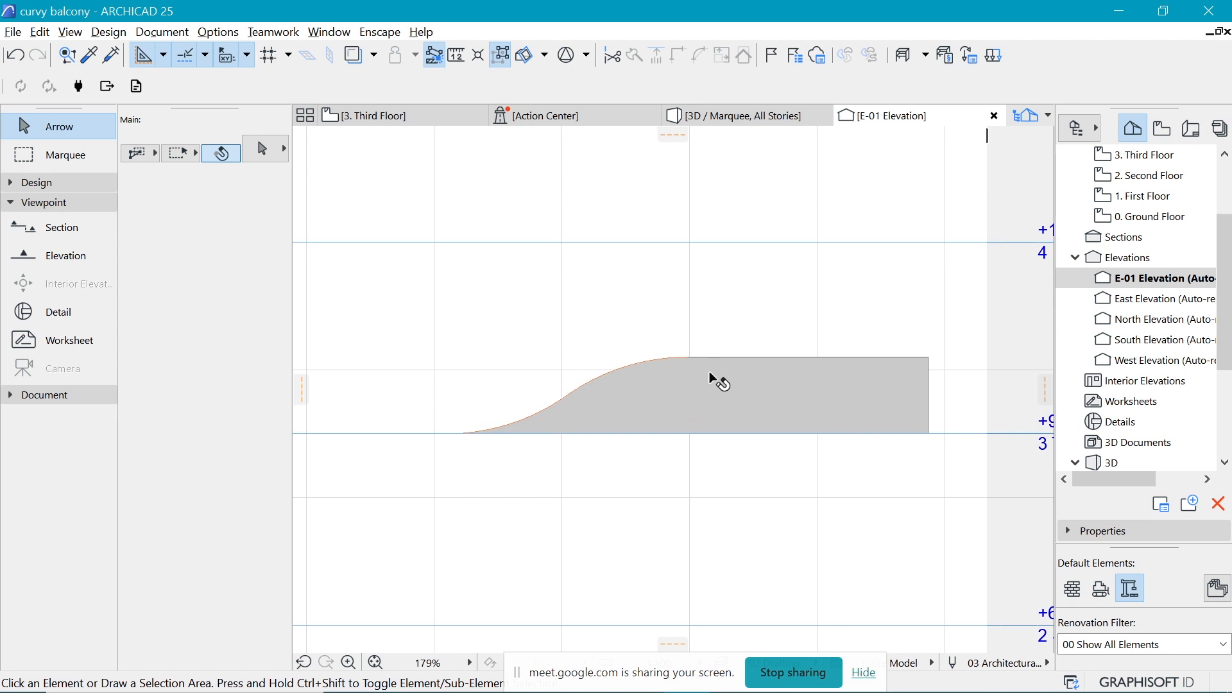
scroll(710, 371, down, 2)
click(822, 382)
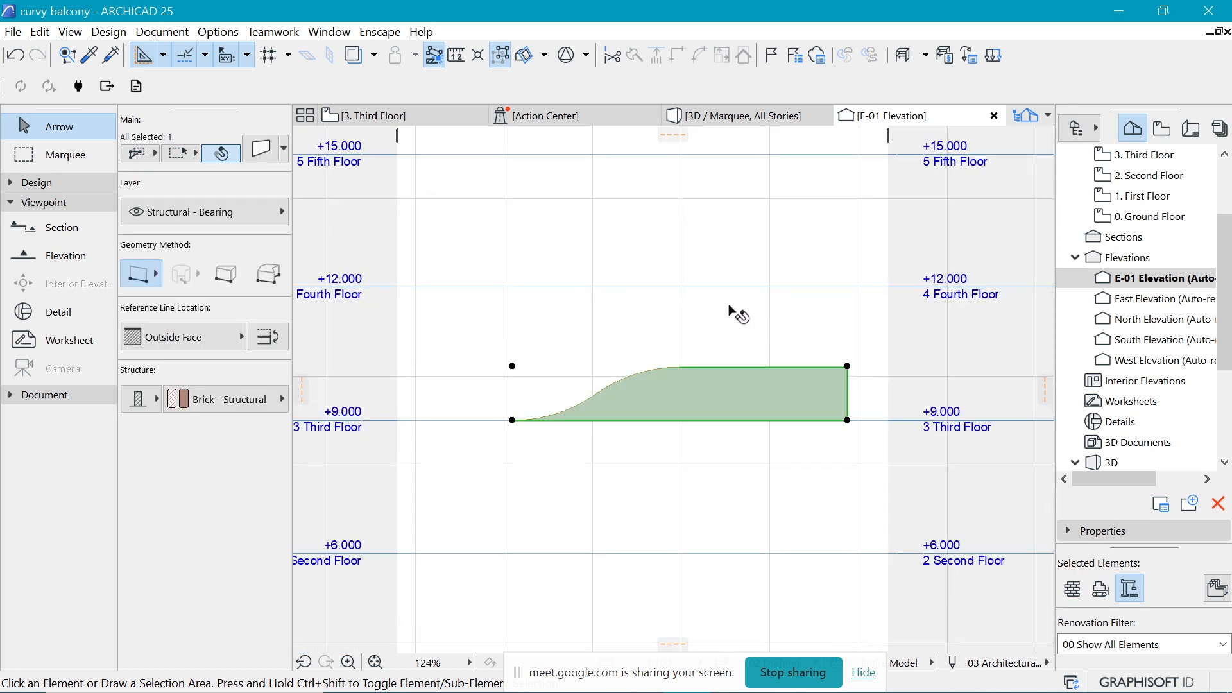
click(729, 306)
scroll(730, 305, up, 2)
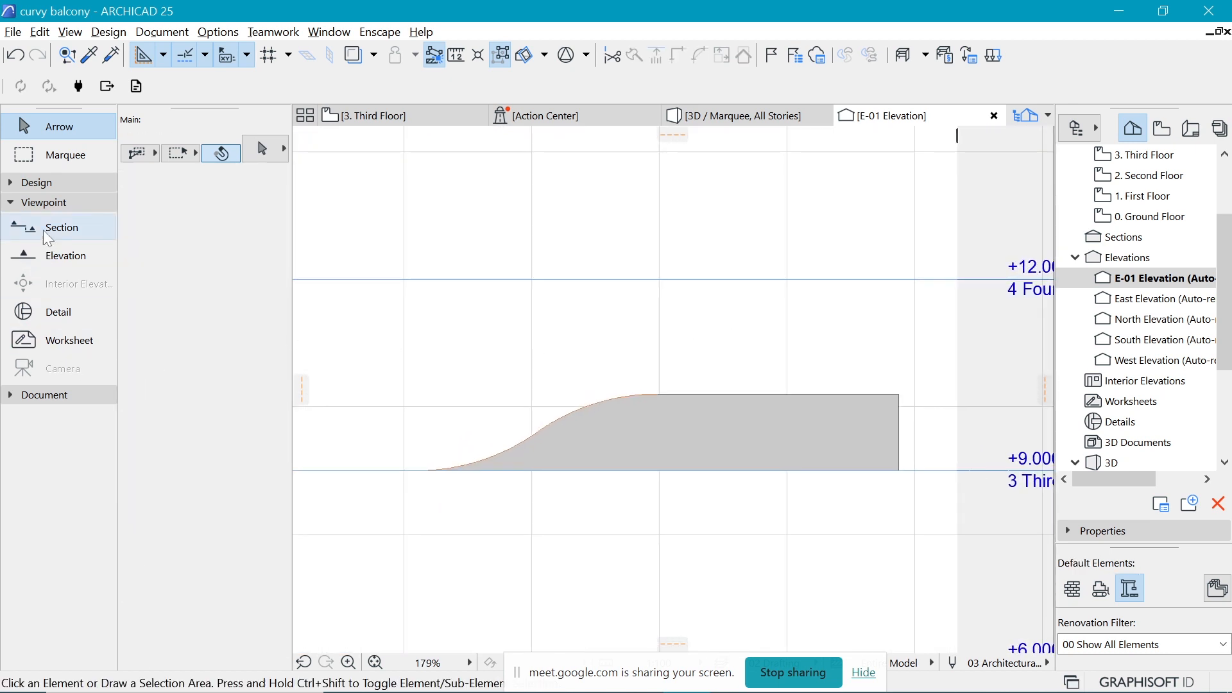
click(44, 203)
click(44, 182)
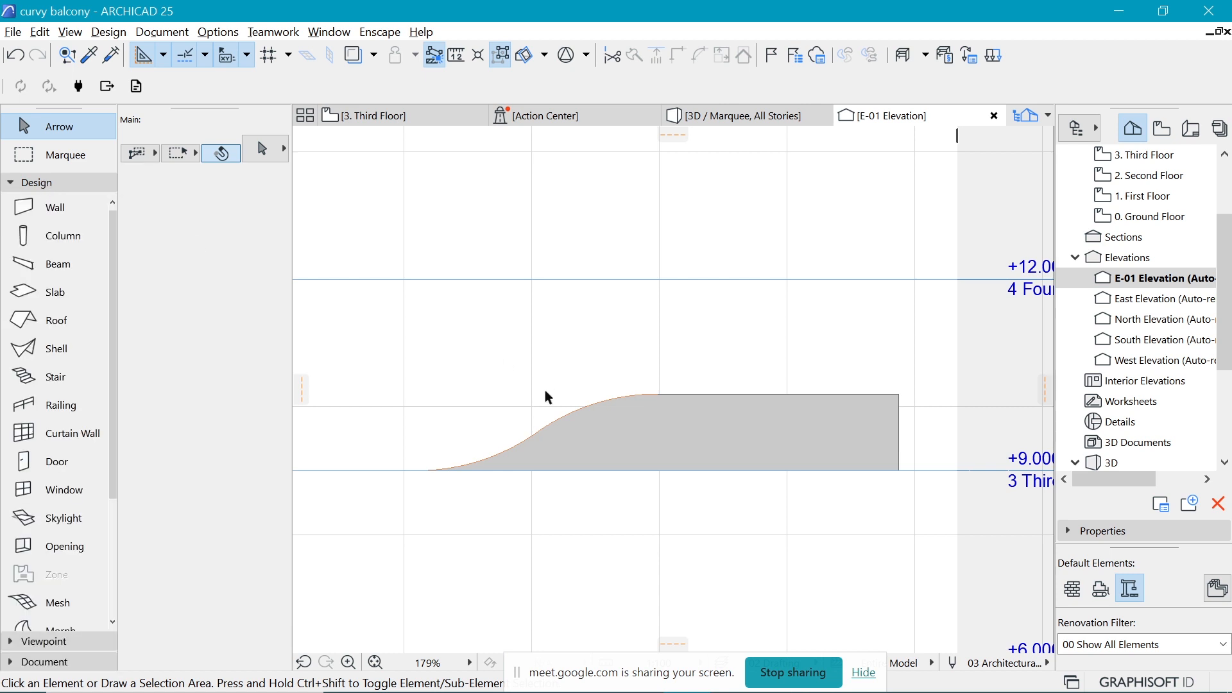
click(51, 182)
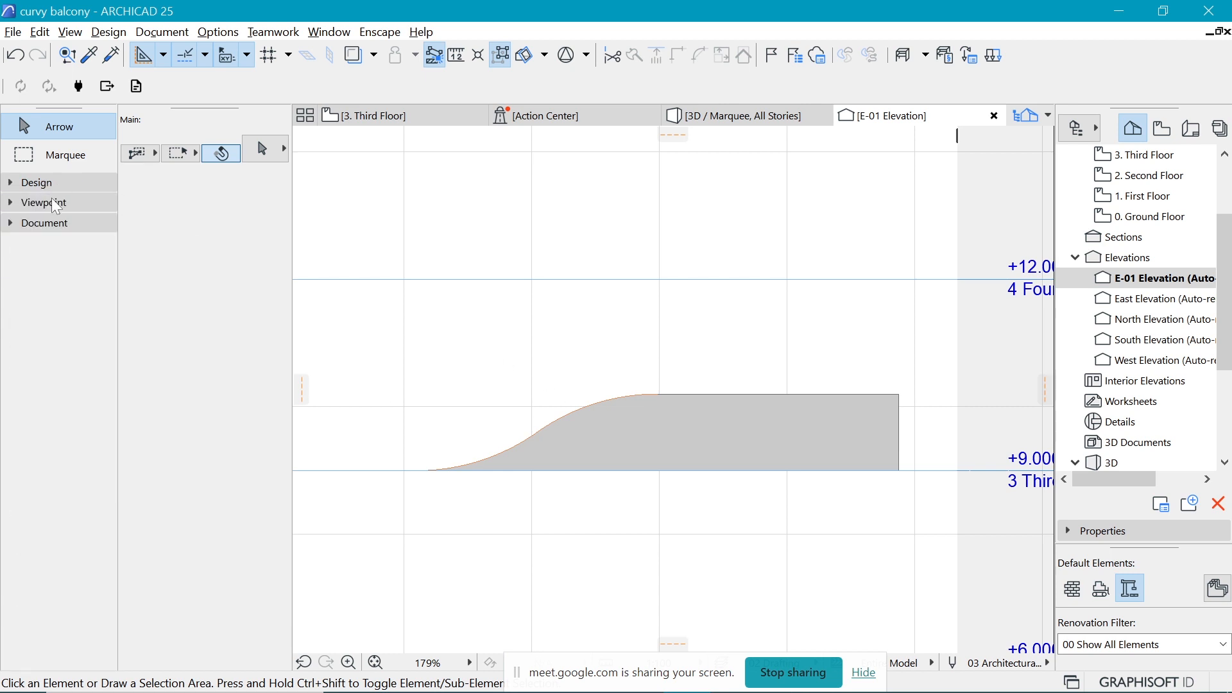
click(51, 184)
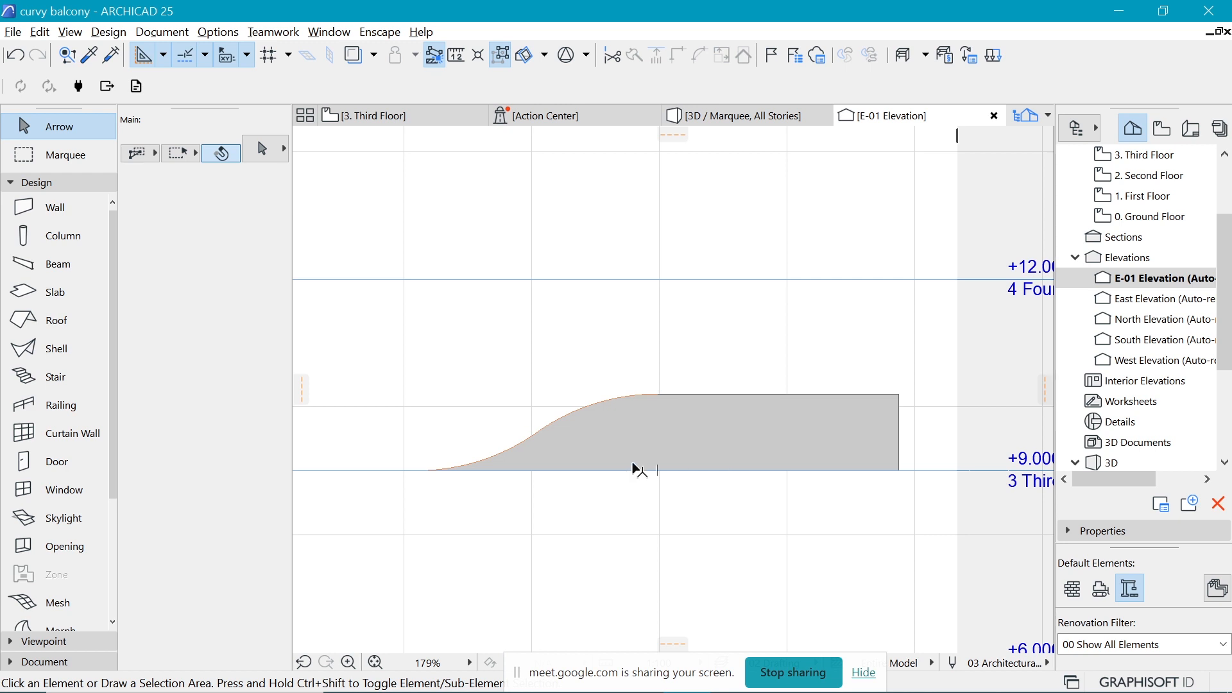
click(53, 183)
click(46, 206)
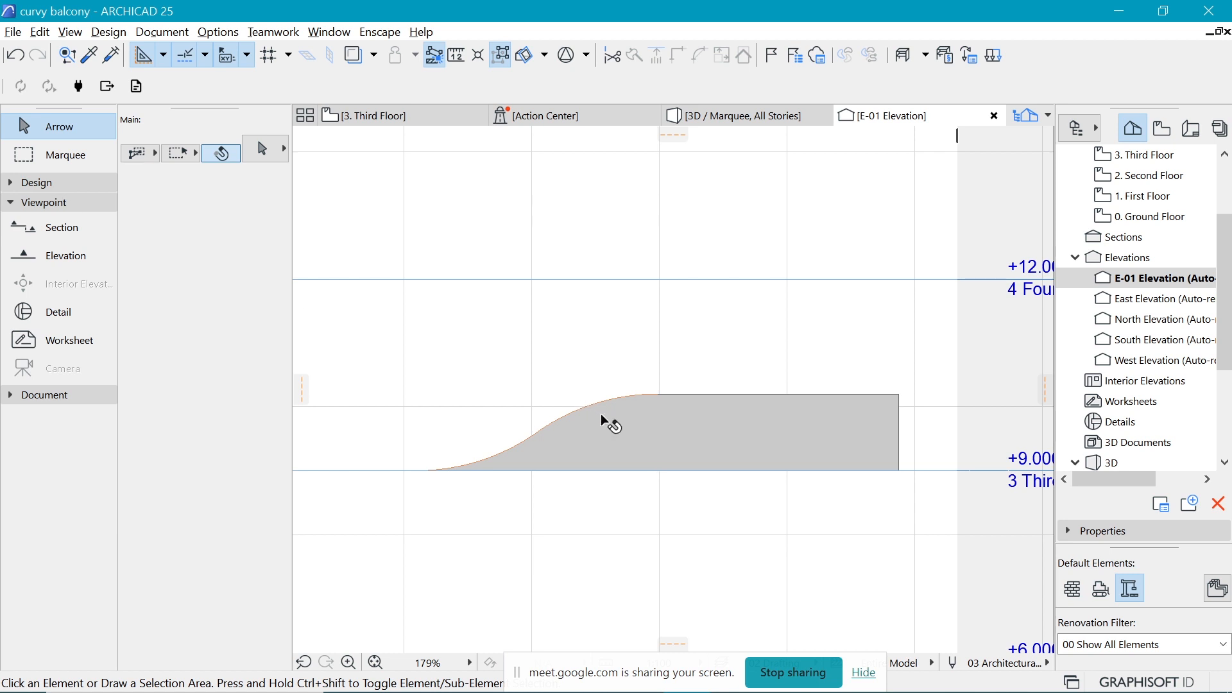
Lengthen the wall by stretching its square end outward along the Third Floor level, and deselect it.
click(619, 423)
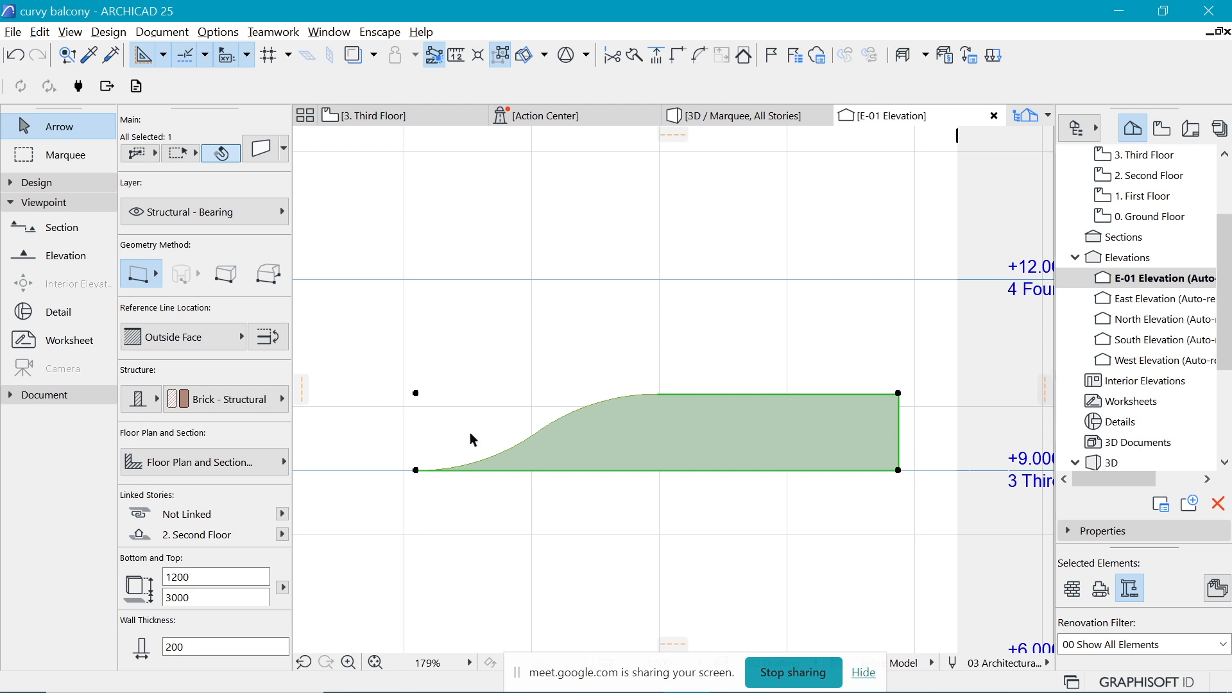
scroll(470, 434, down, 4)
scroll(657, 431, up, 3)
click(696, 469)
click(685, 468)
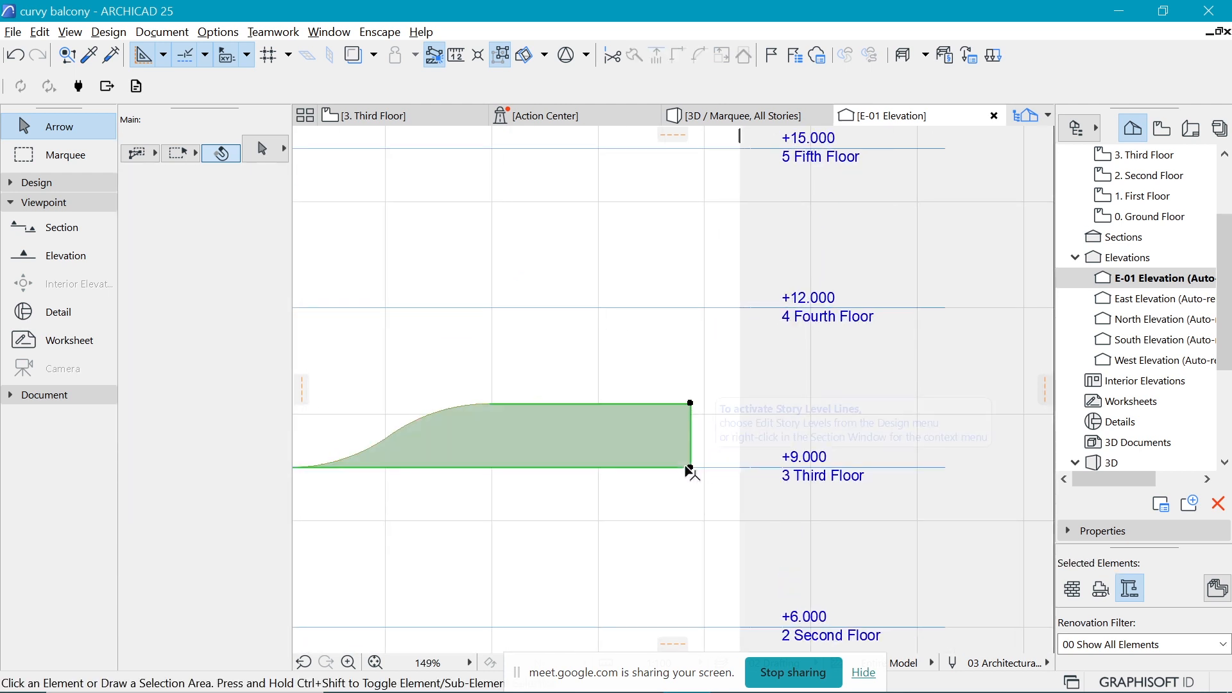
click(691, 468)
click(690, 468)
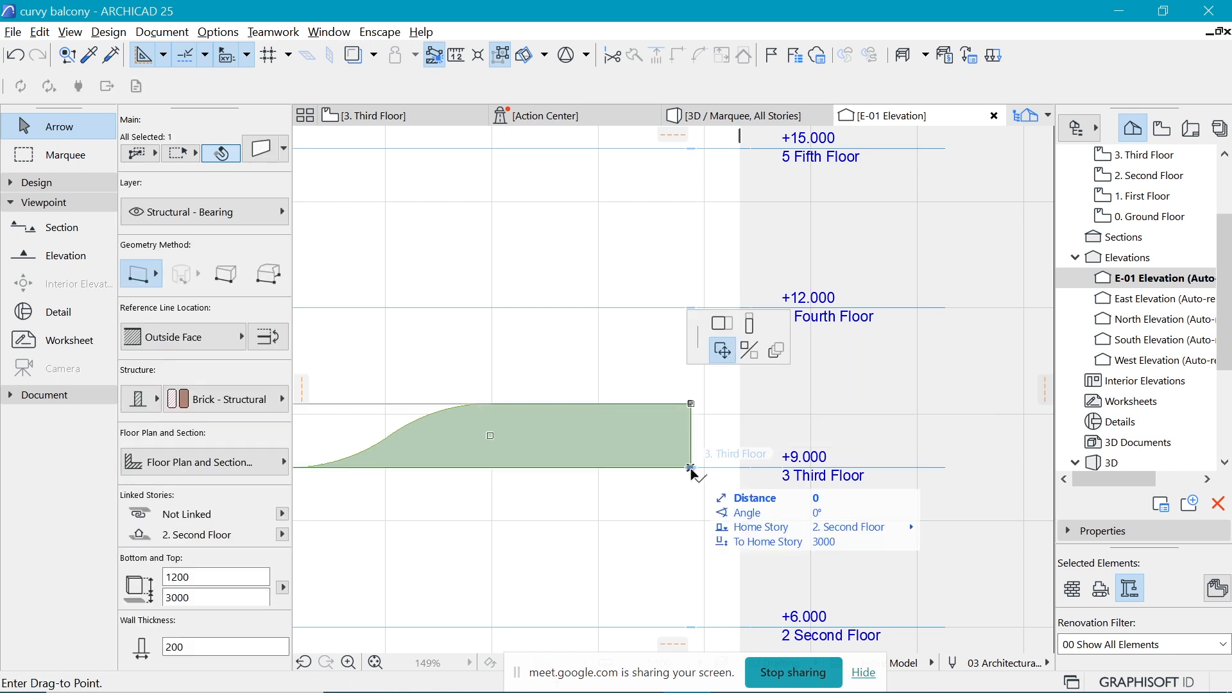
click(362, 145)
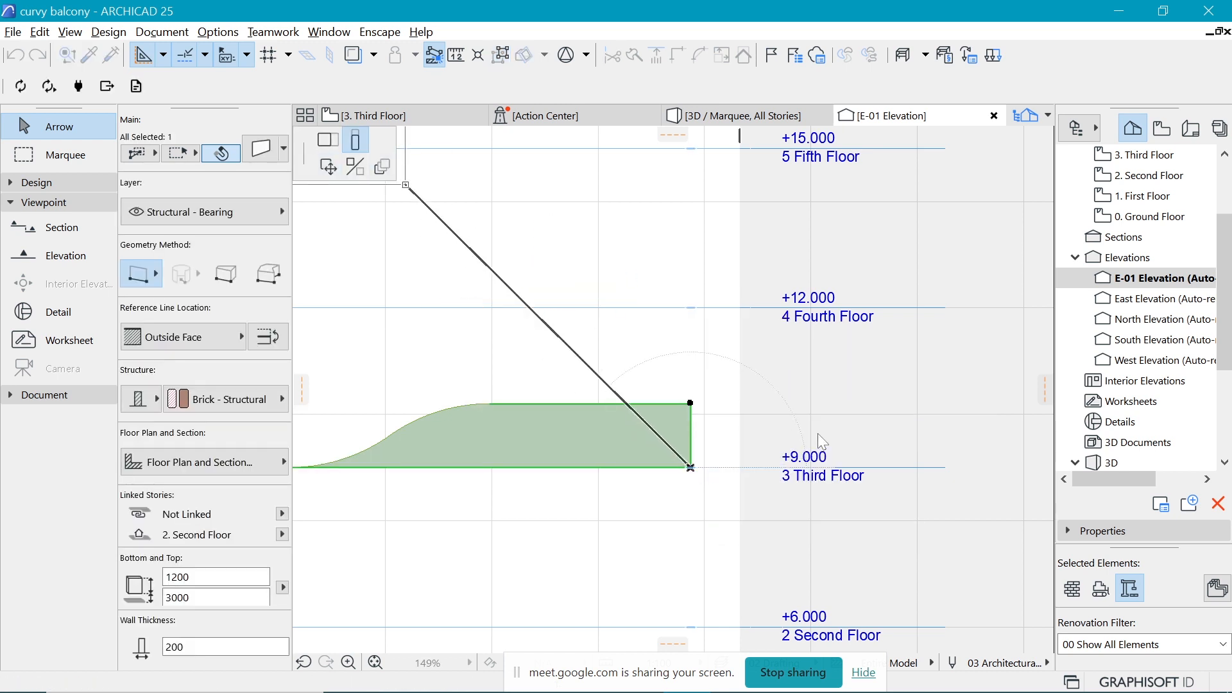
click(328, 140)
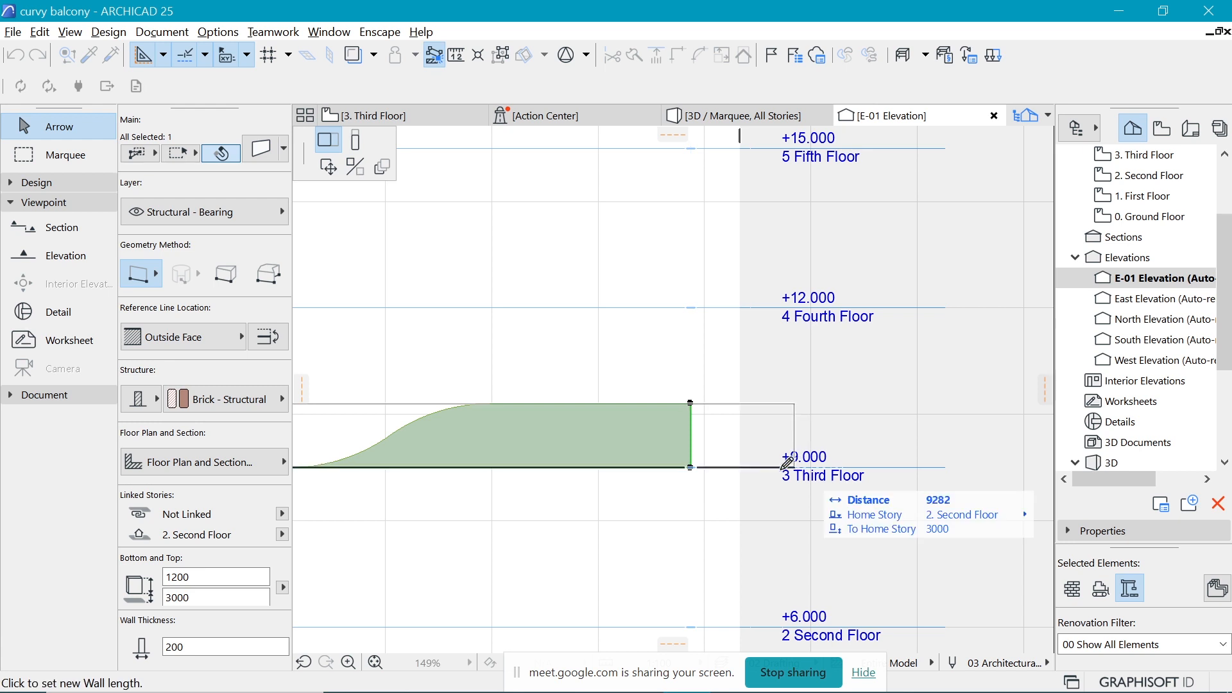
click(764, 461)
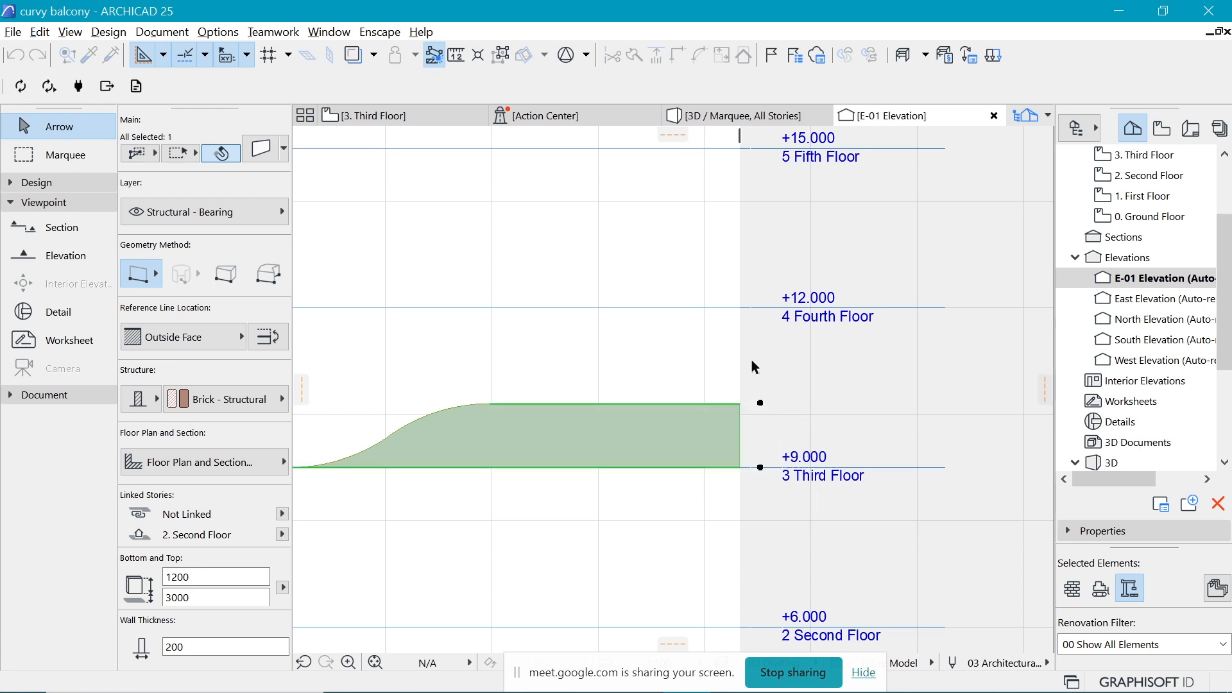
mouse_move(740, 360)
mouse_down()
mouse_move(837, 391)
mouse_move(927, 390)
mouse_up()
scroll(776, 397, up, 1)
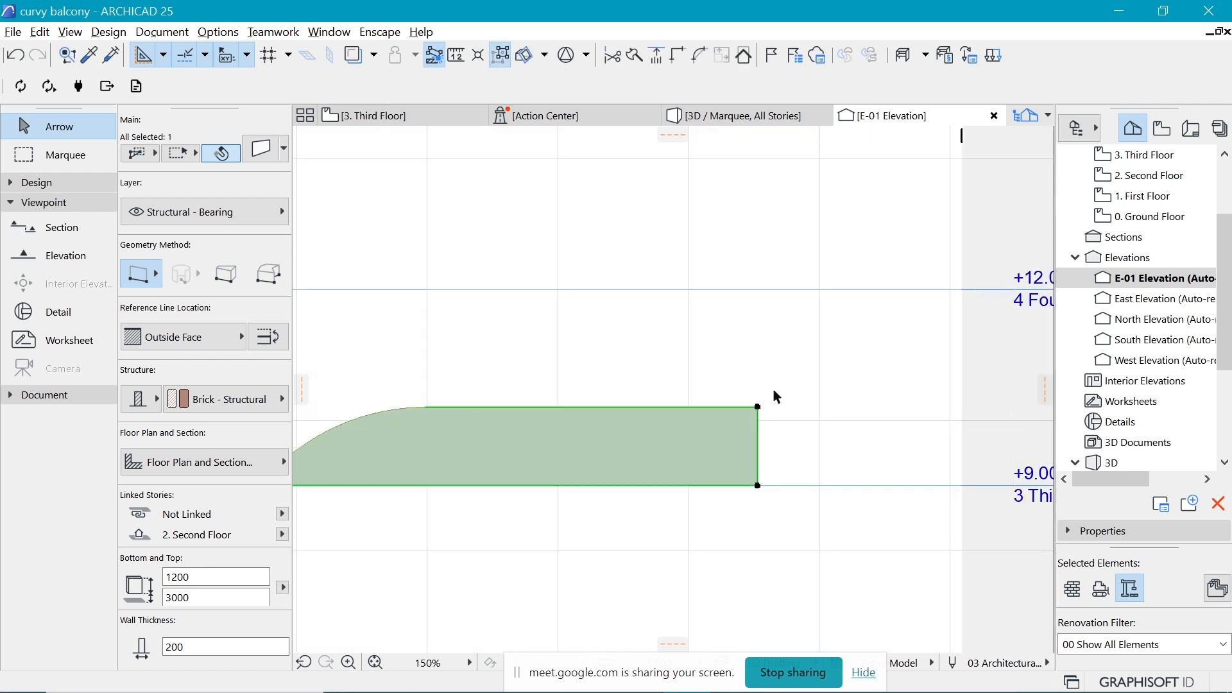
scroll(774, 391, up, 2)
key(Escape)
Draw a rectangular polyline on the wall's face from its upper square corner down to about 300 mm above the wall's base.
click(84, 184)
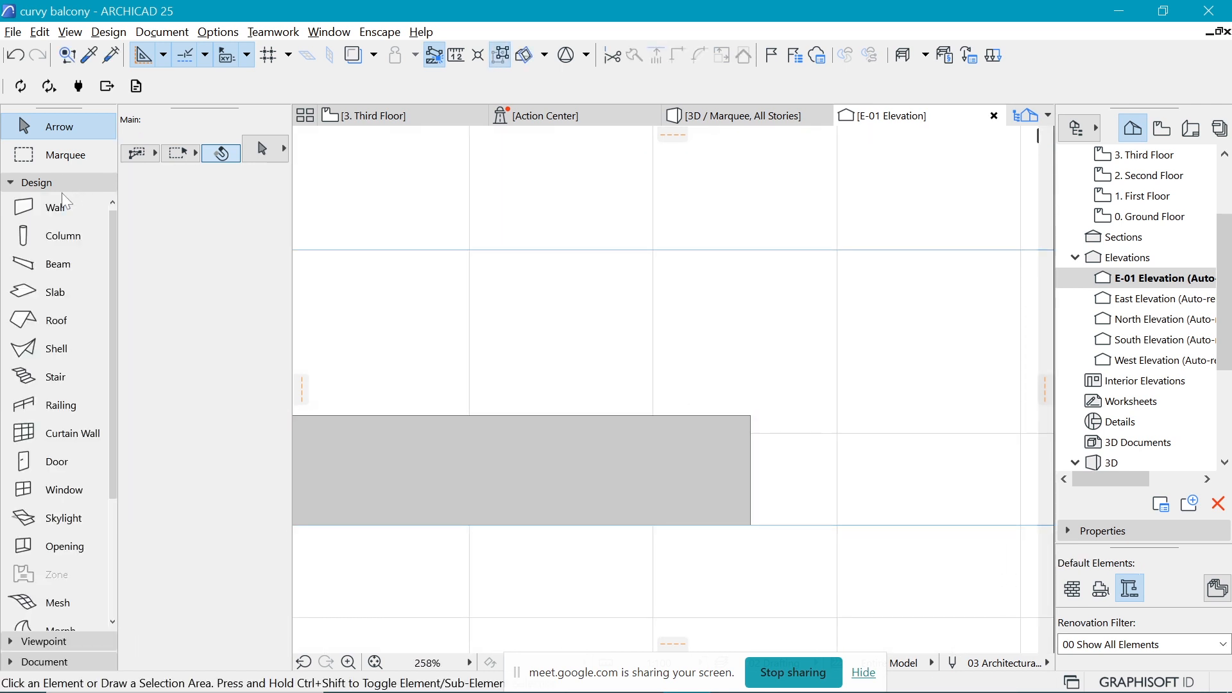
click(55, 187)
click(63, 184)
click(62, 184)
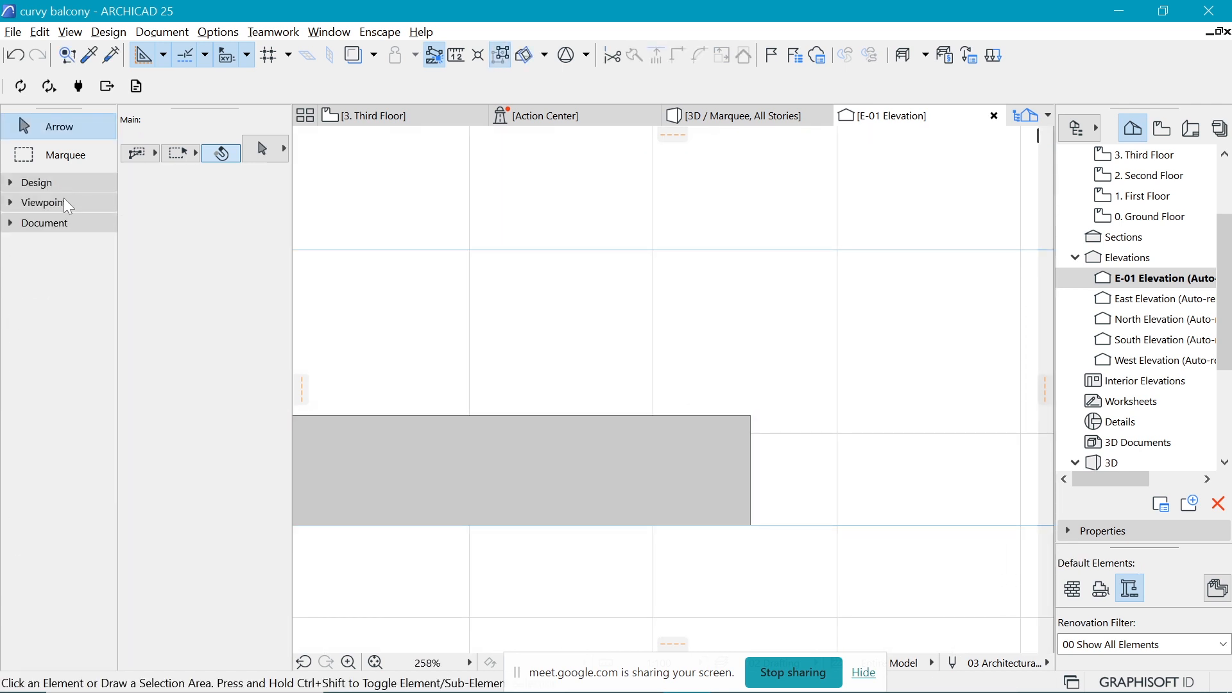
click(64, 225)
click(90, 556)
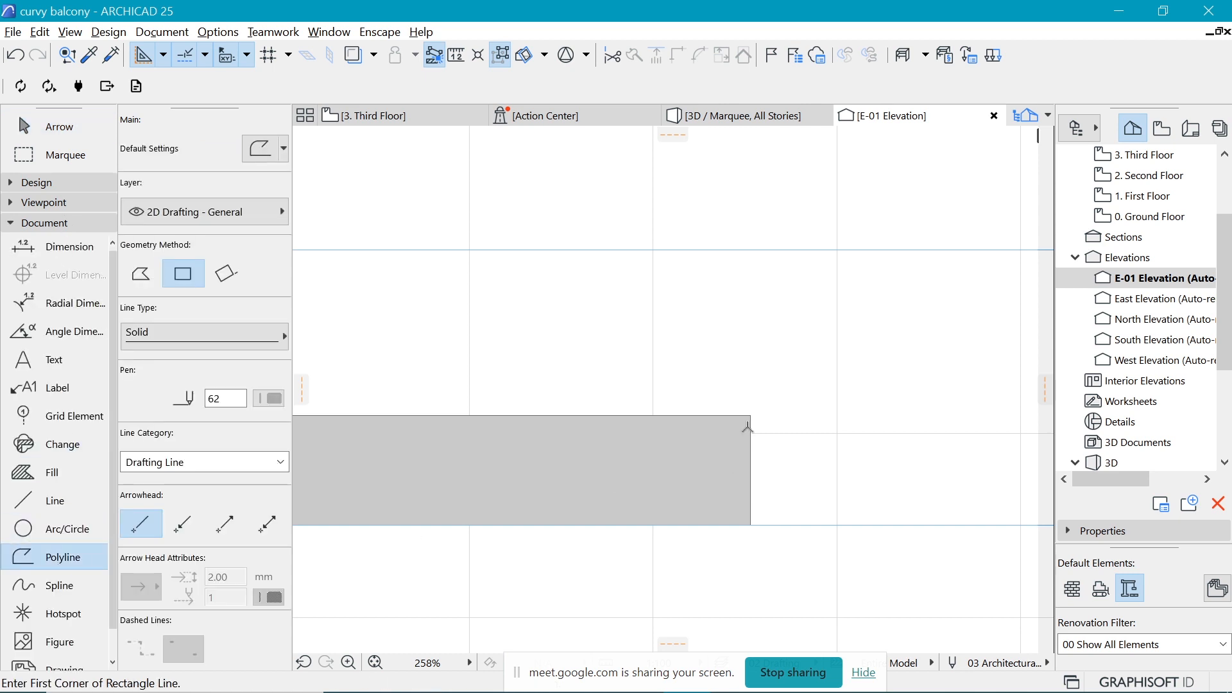
click(751, 416)
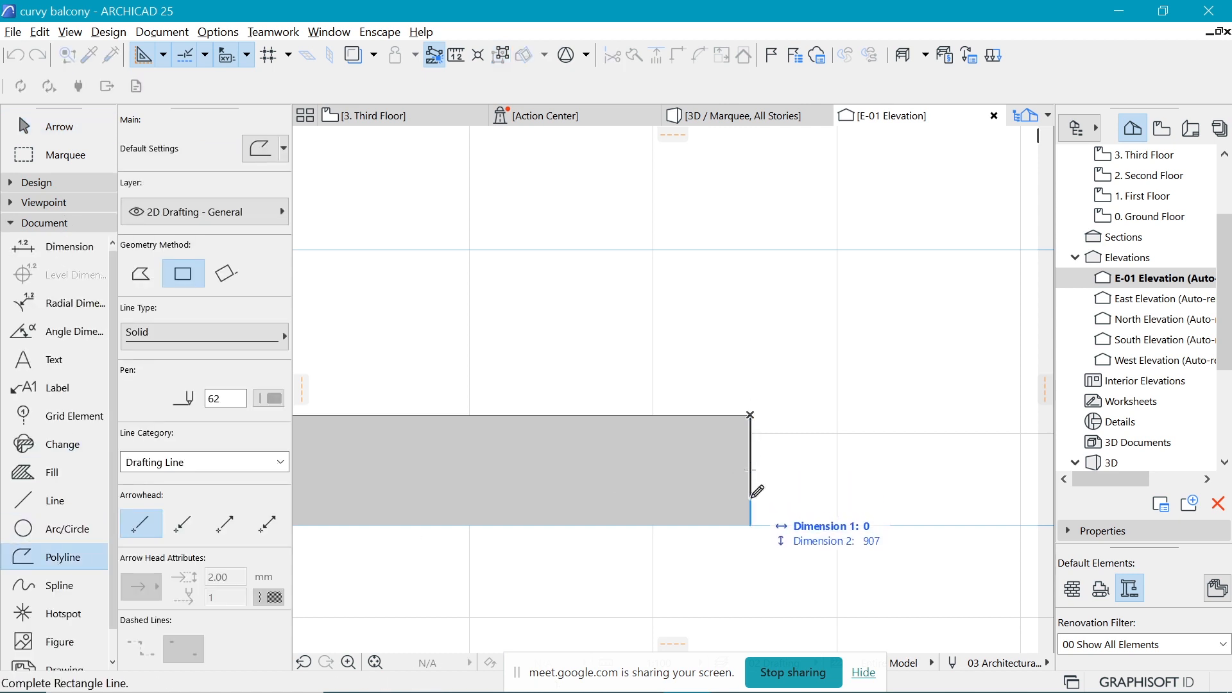
click(751, 525)
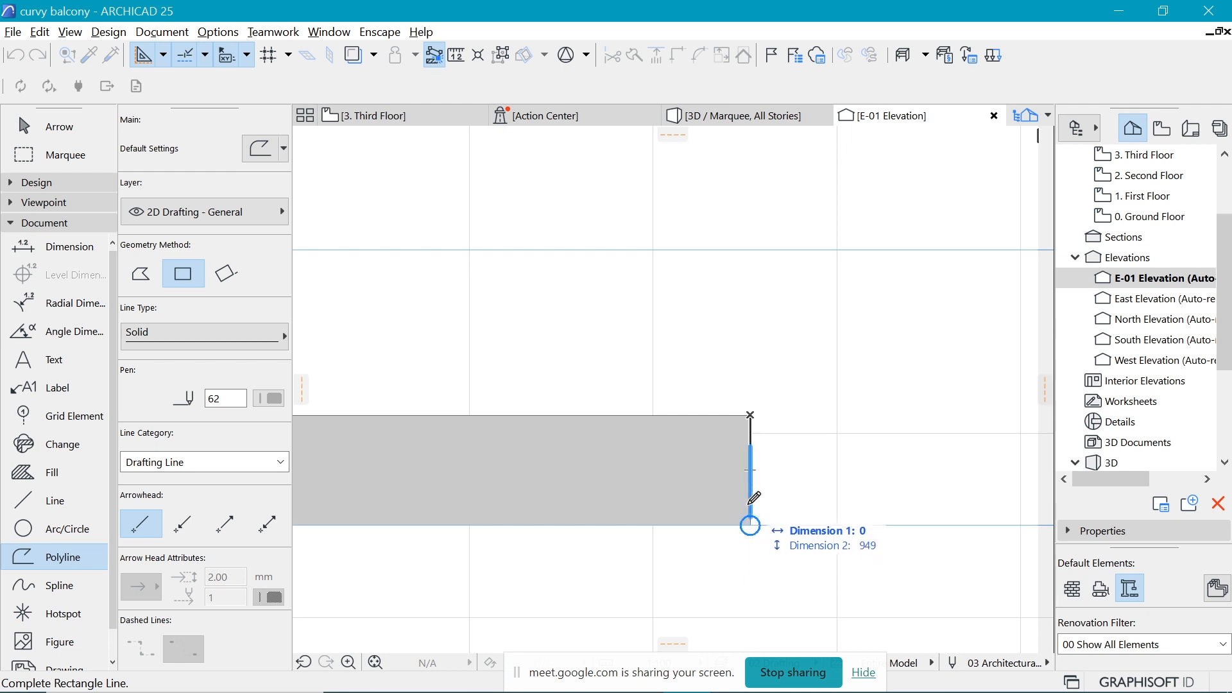
click(751, 415)
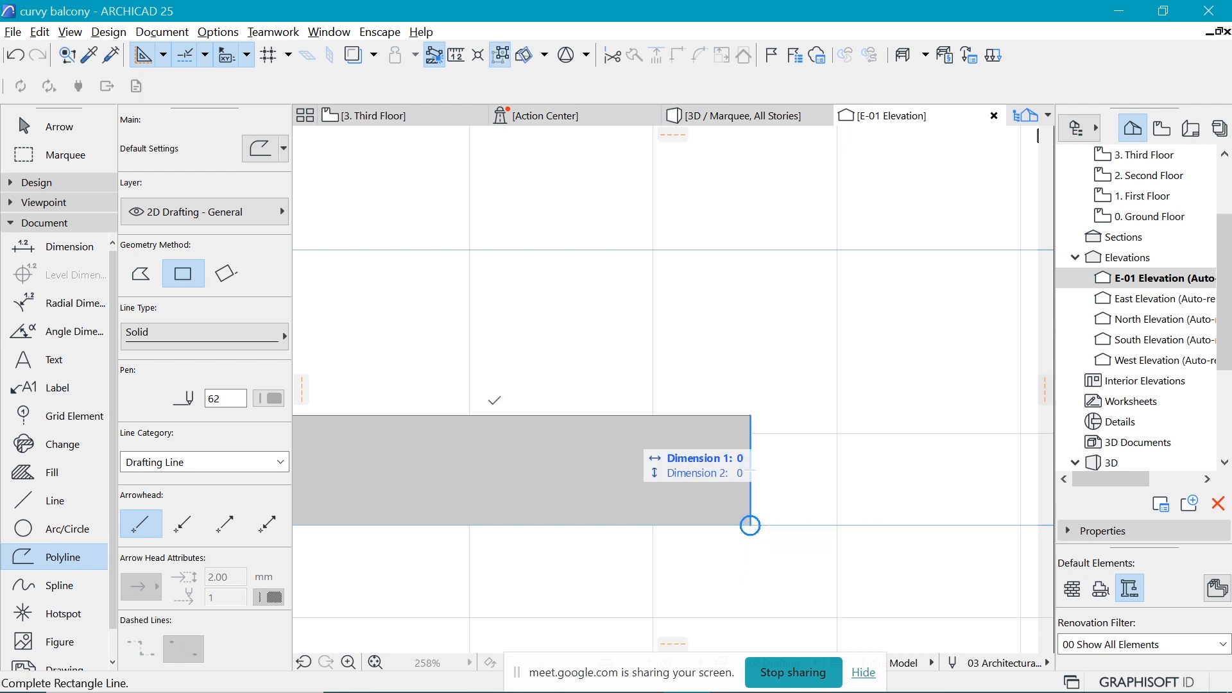
click(437, 498)
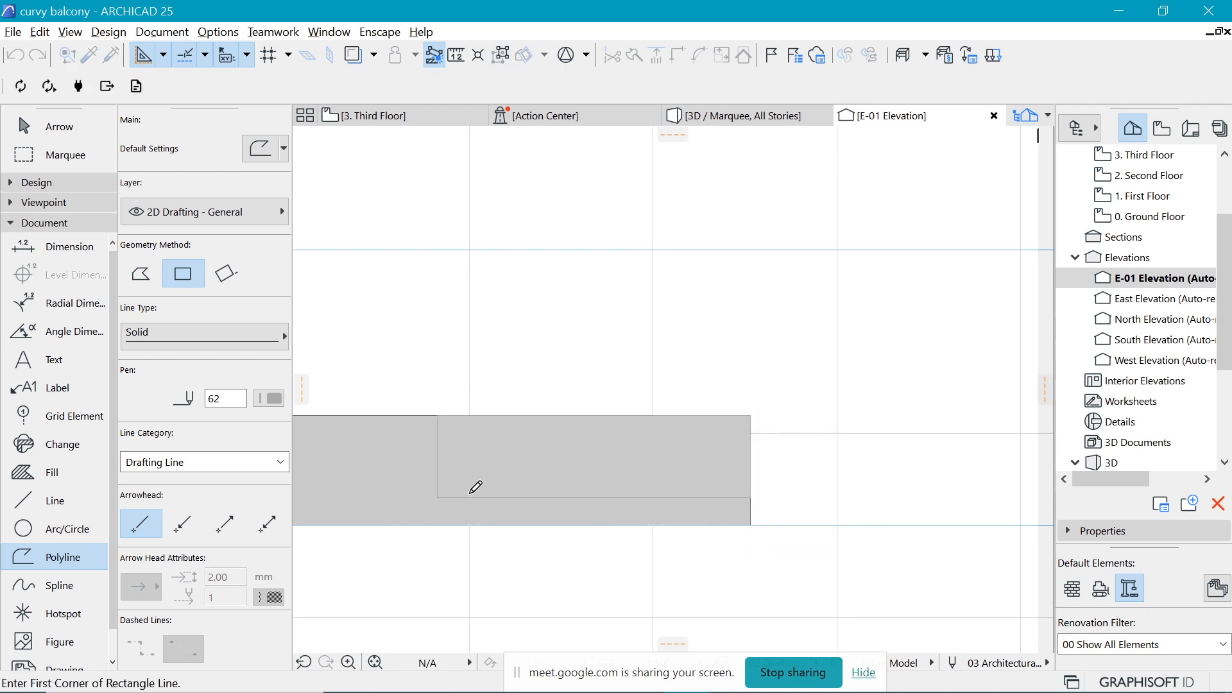
Offset the rectangle's inner vertical edge toward the wall's square end, making the rectangle about 3100 mm wide.
scroll(613, 438, down, 4)
scroll(545, 448, up, 4)
shift+click(708, 487)
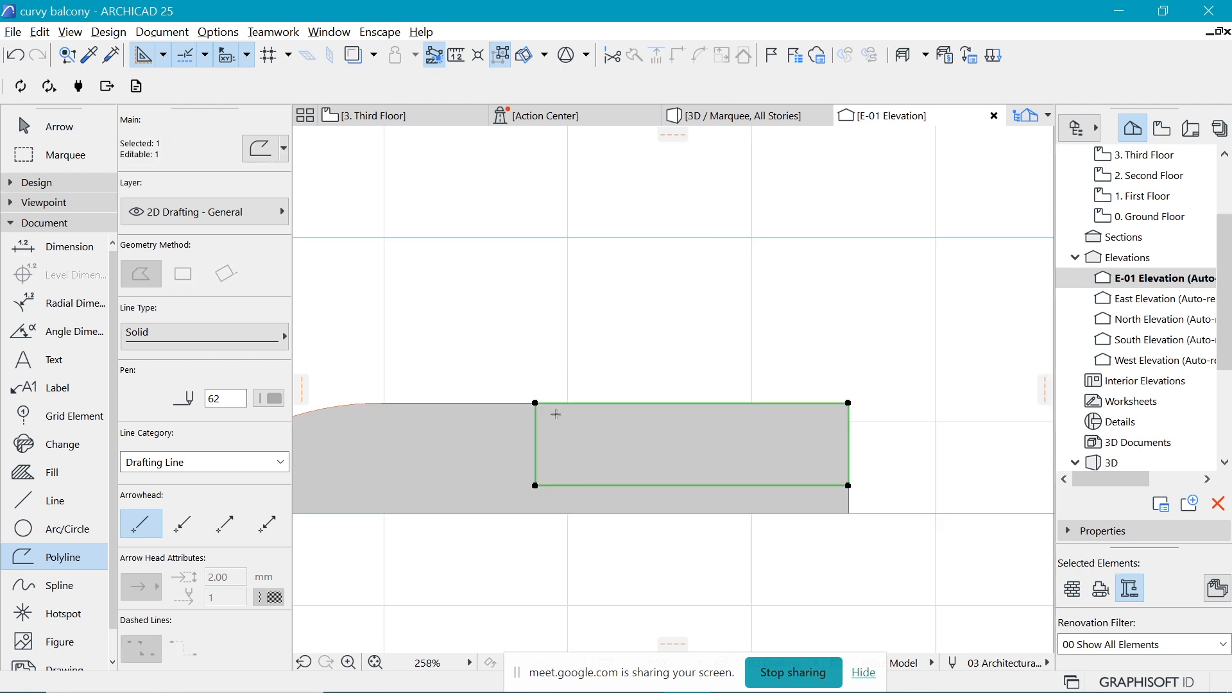
scroll(556, 414, up, 2)
click(527, 436)
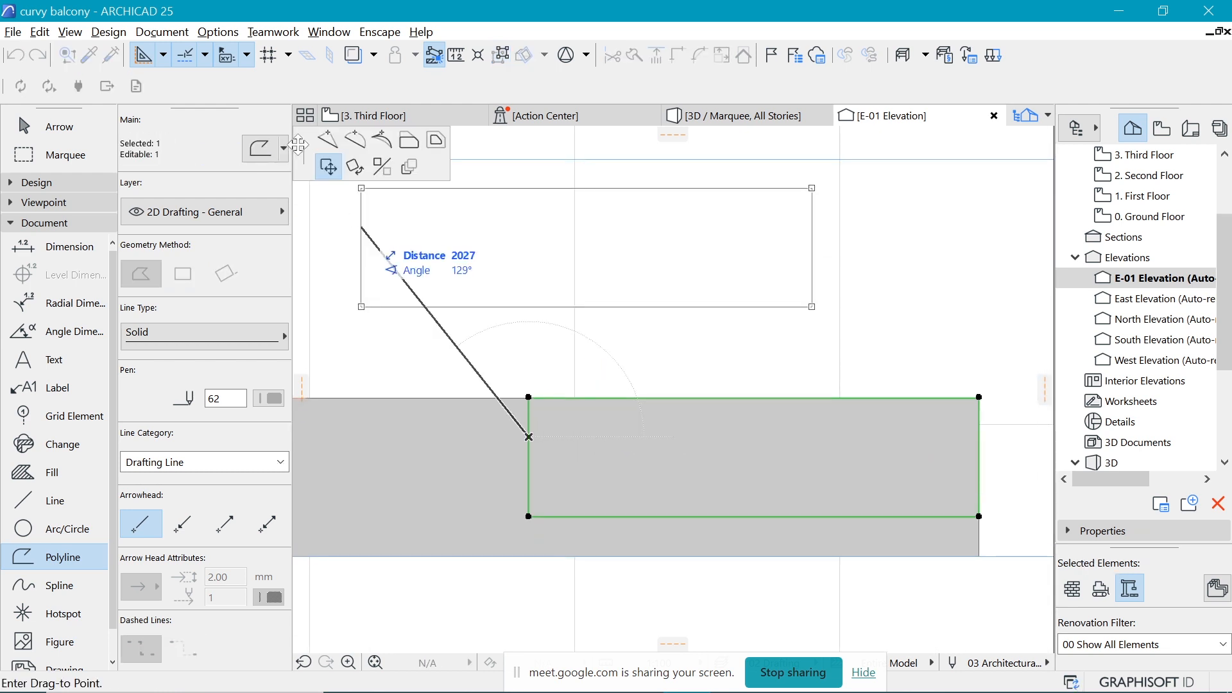
click(409, 140)
click(570, 398)
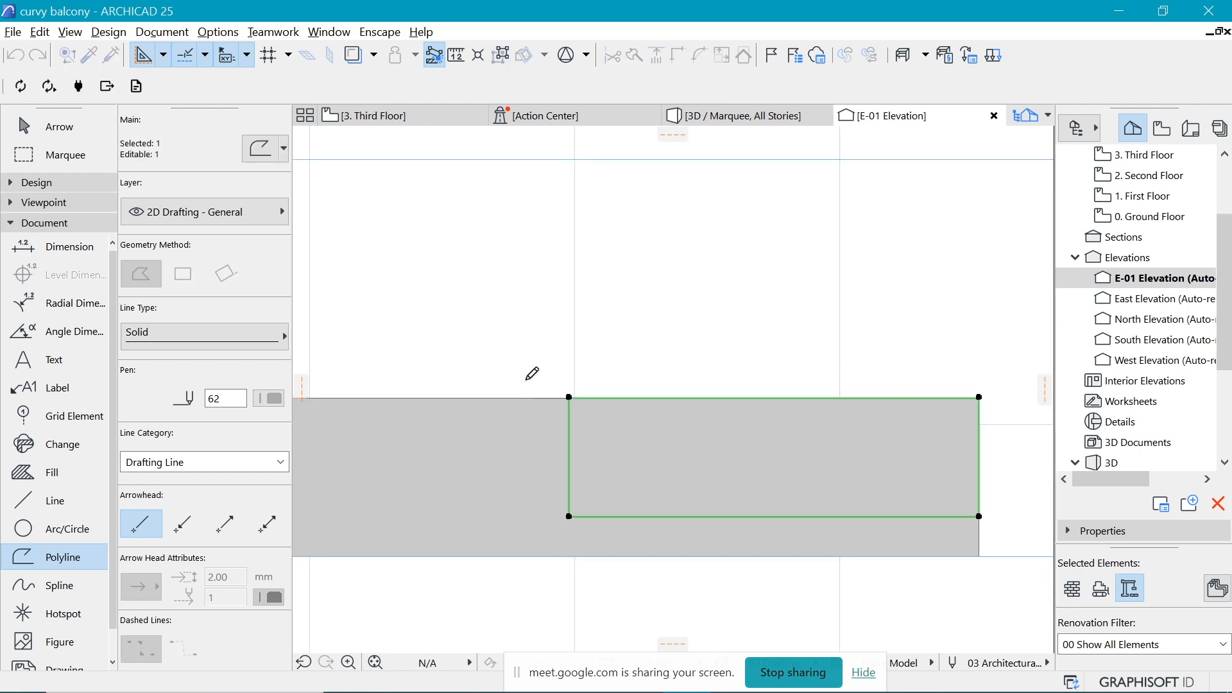
scroll(678, 434, down, 3)
scroll(877, 451, up, 2)
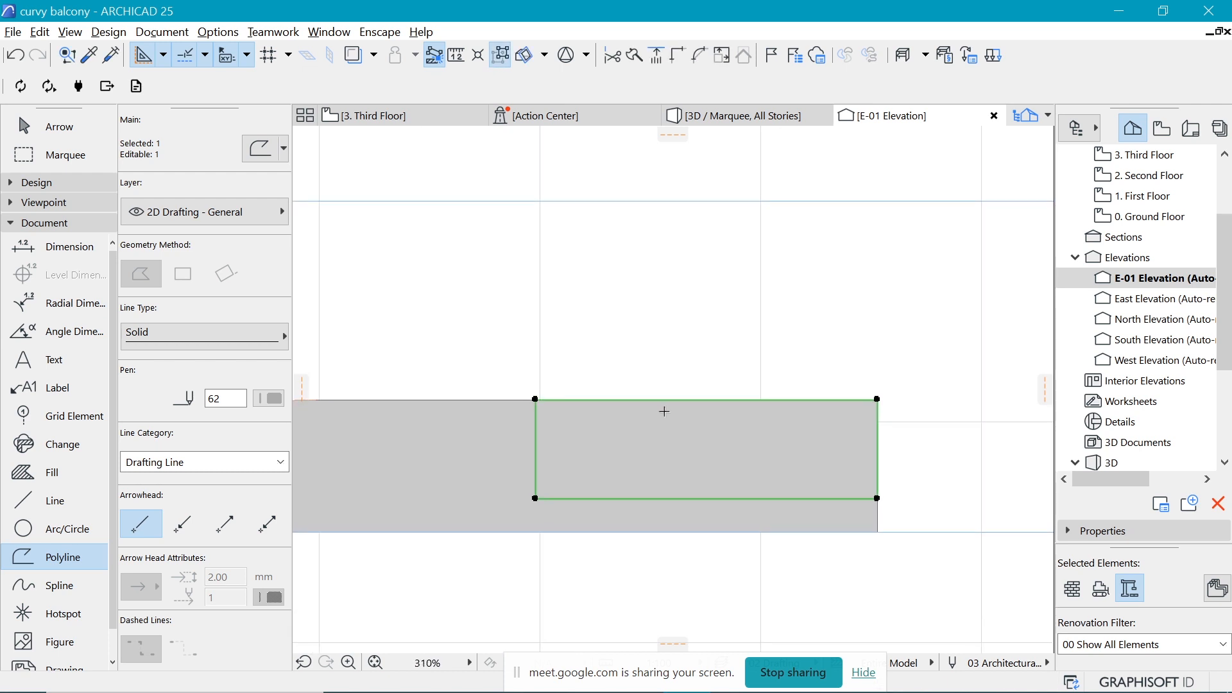
Offset the rectangle's inner vertical edge inward by 97 mm for a width of 3000 mm, check the width, and deselect the rectangle.
click(533, 420)
click(653, 227)
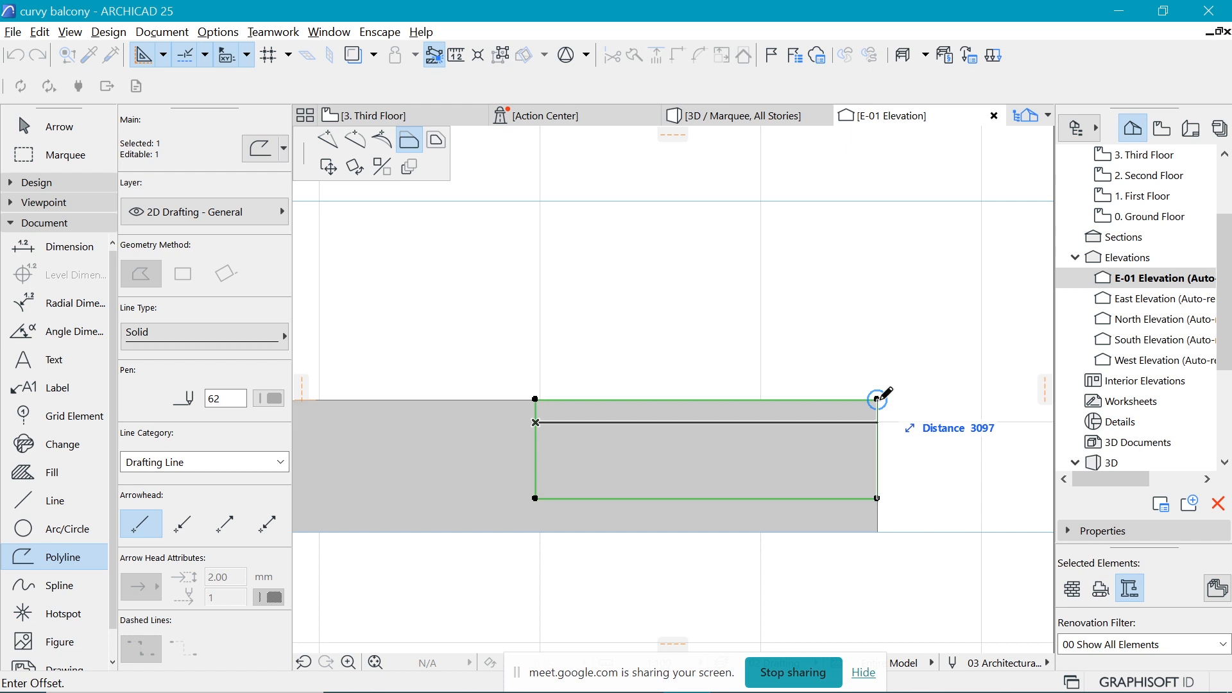
text(9)
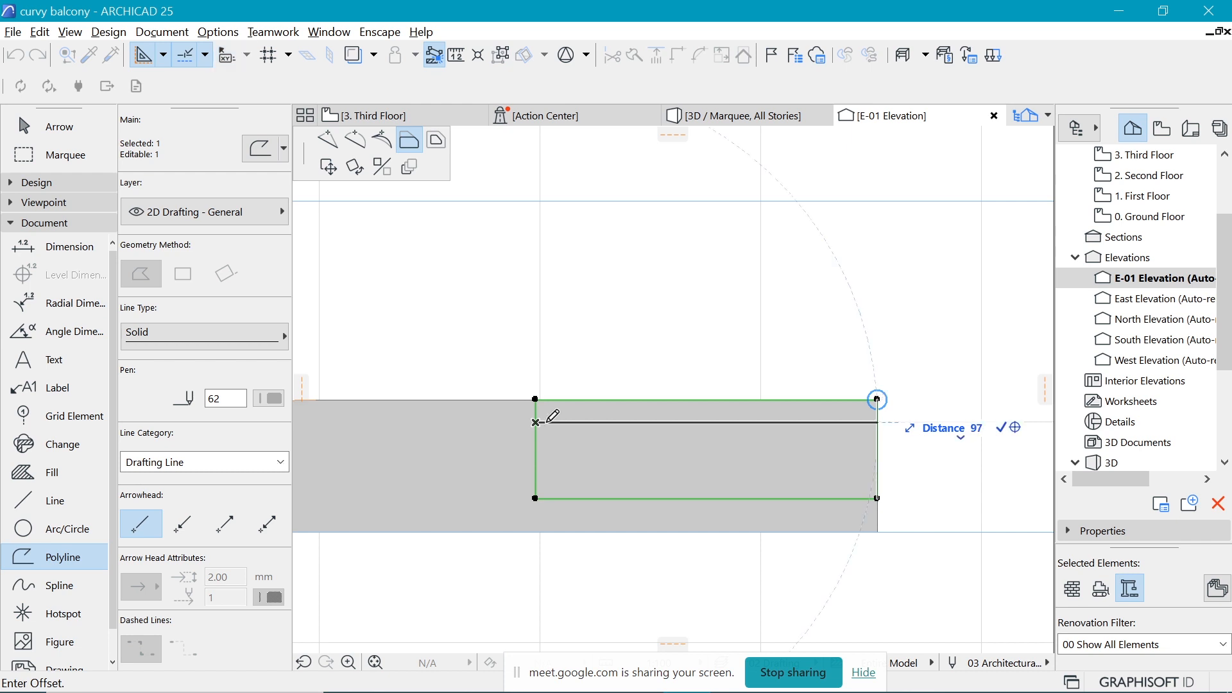
key(Return)
click(546, 422)
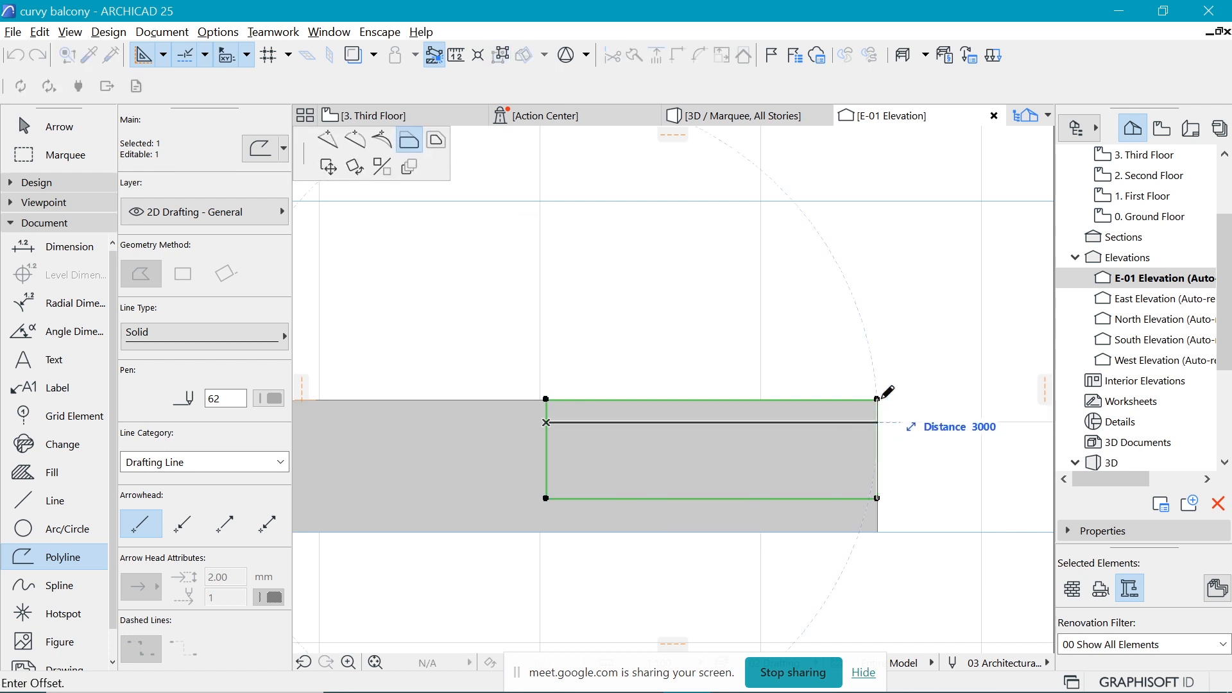
key(Escape)
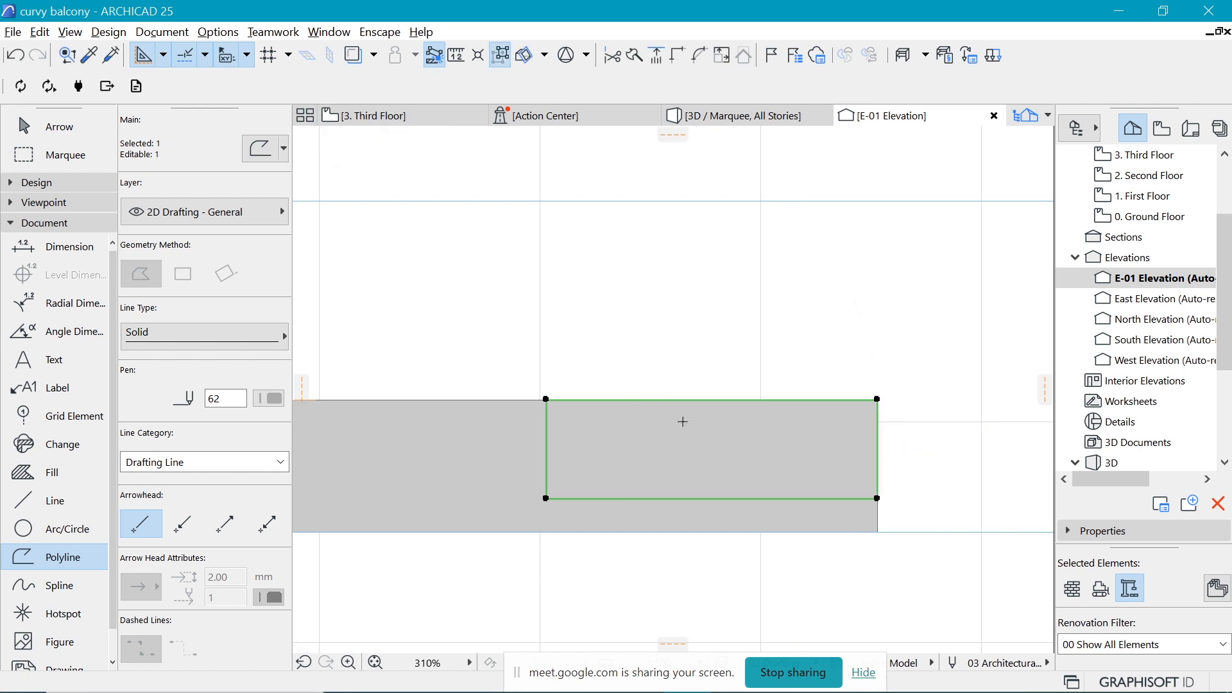
key(Escape)
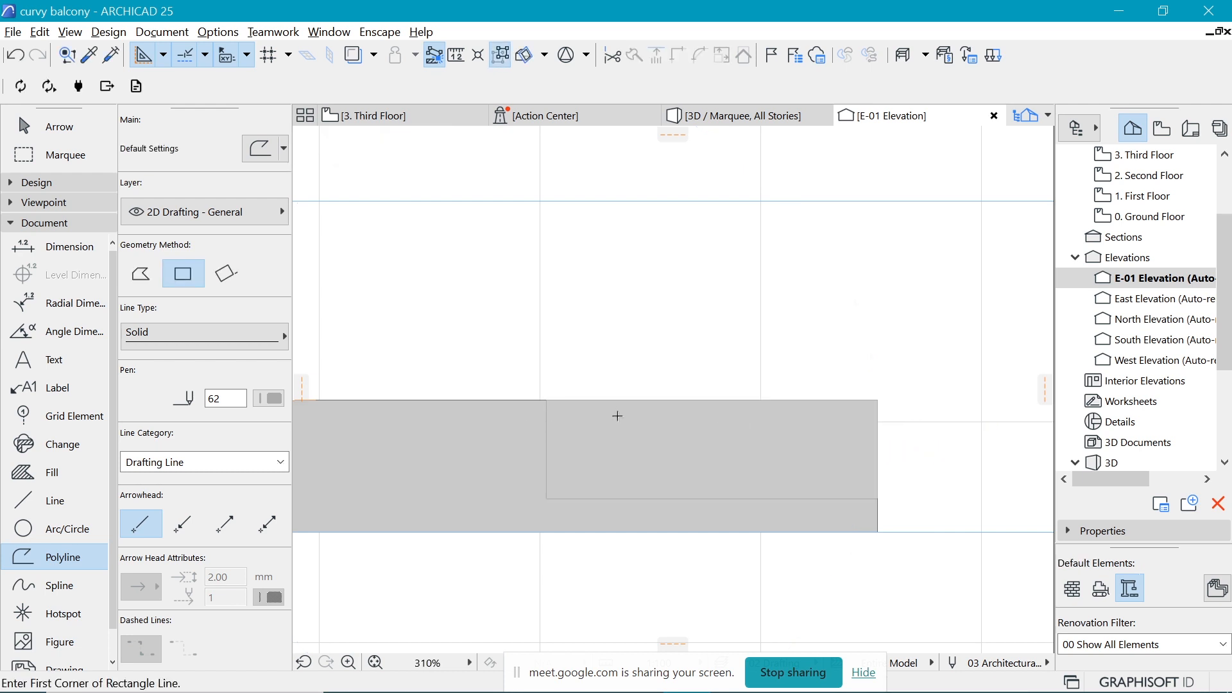
Offset the rectangle's lower edge downward so that it lies 300 mm above the wall's base, and check that distance.
scroll(754, 476, up, 2)
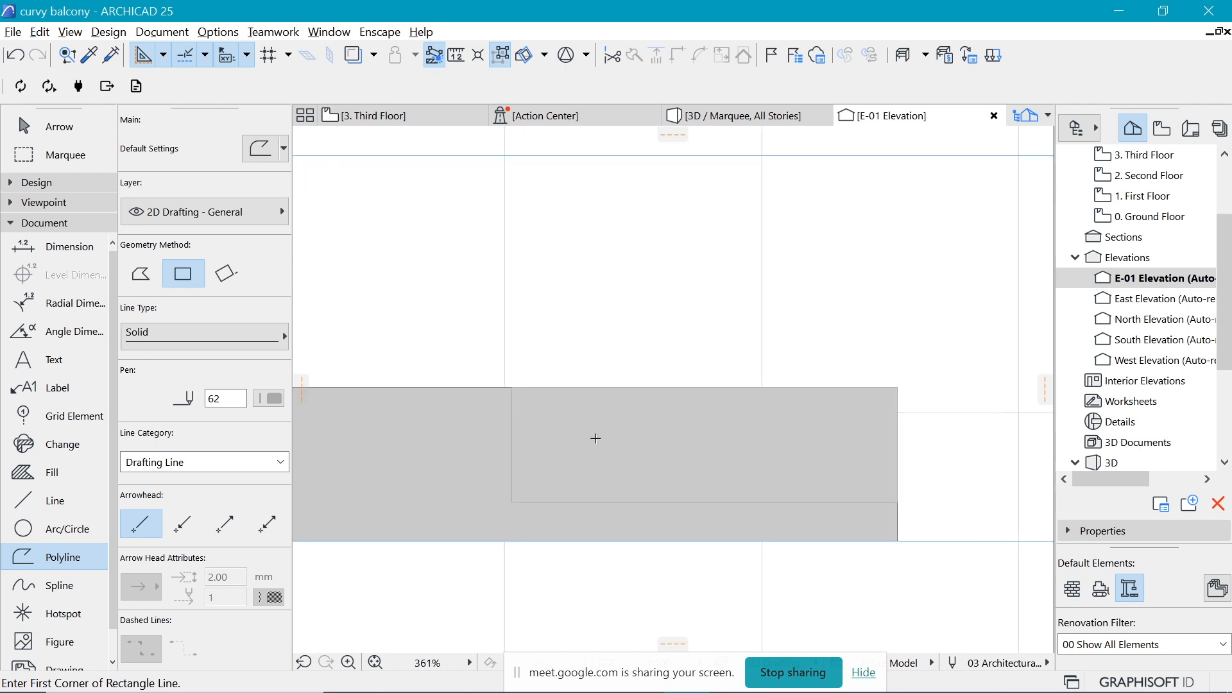
shift+click(720, 505)
click(763, 503)
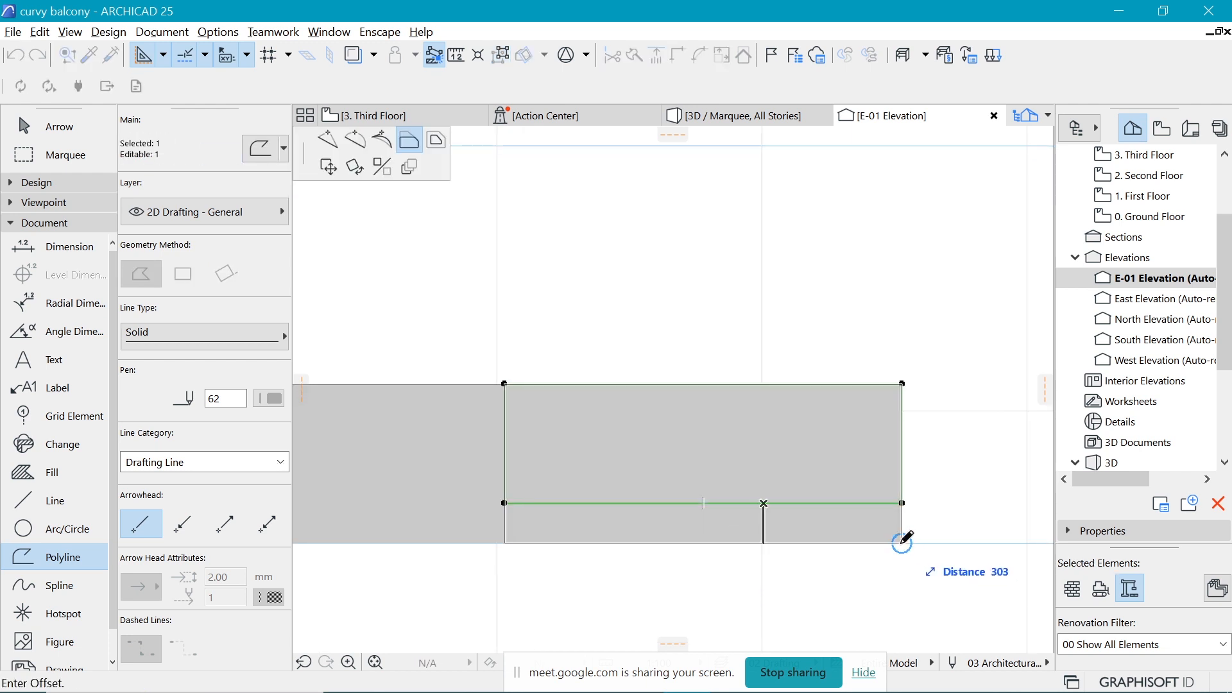
key(Tab)
text(0)
key(Return)
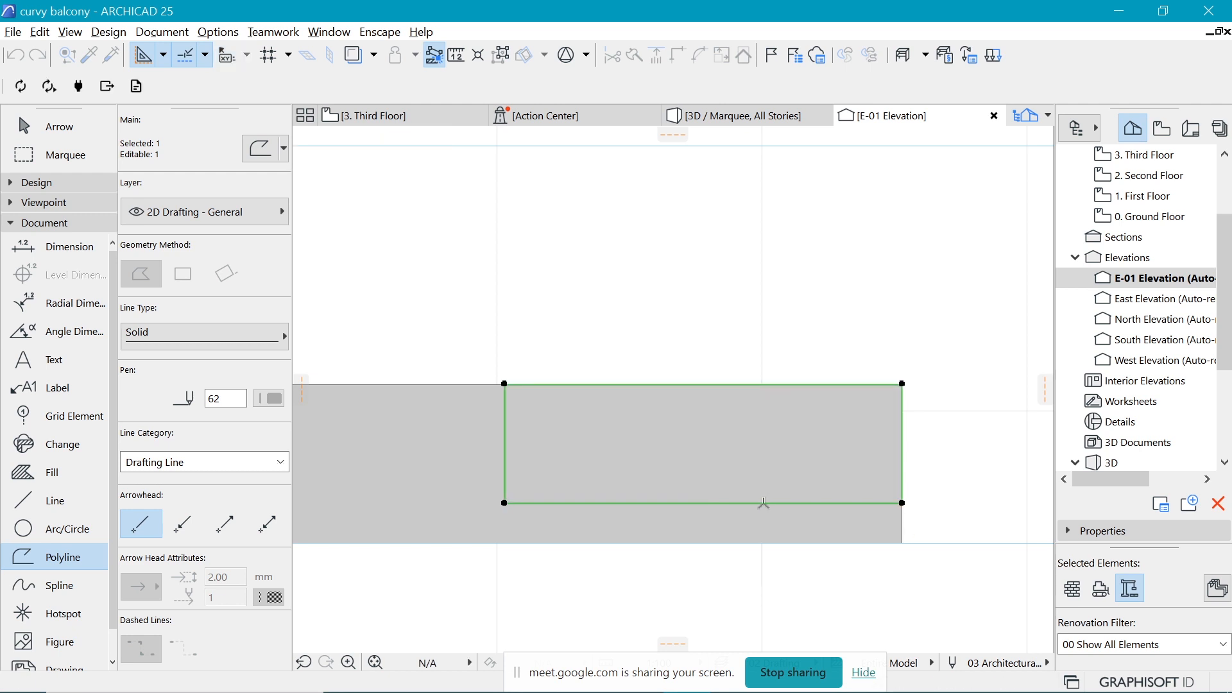
click(763, 504)
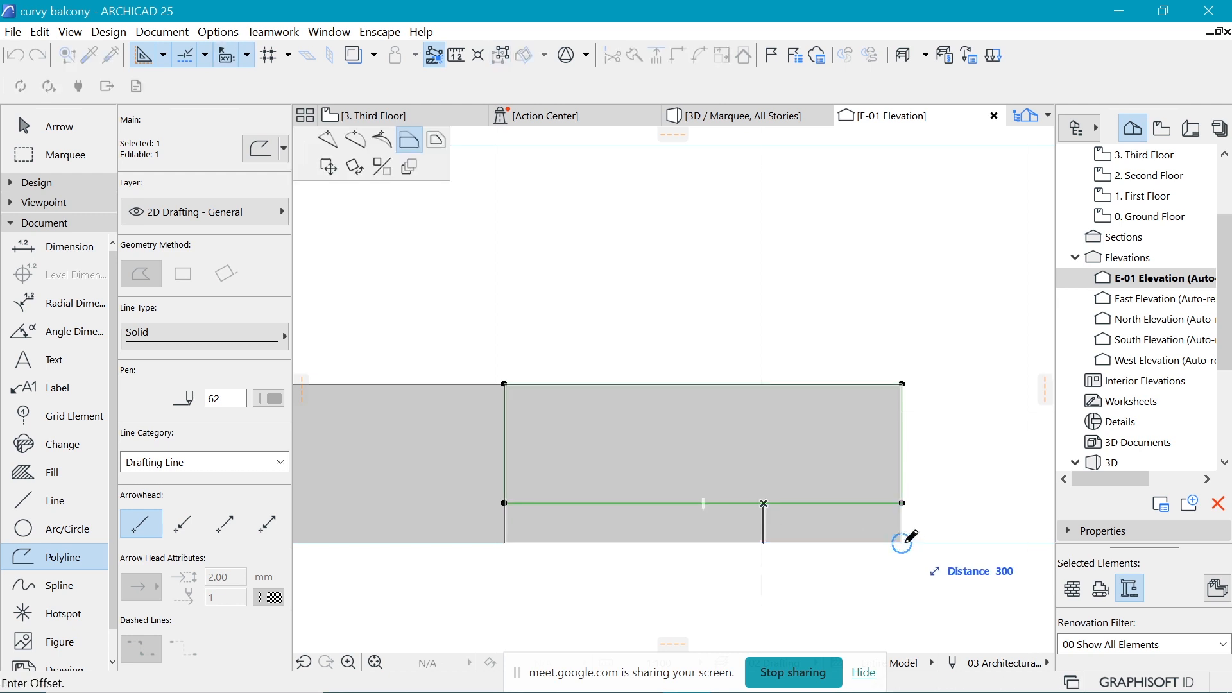
Measure the rectangle's clearance above the wall's base and its width, and deselect it.
click(903, 384)
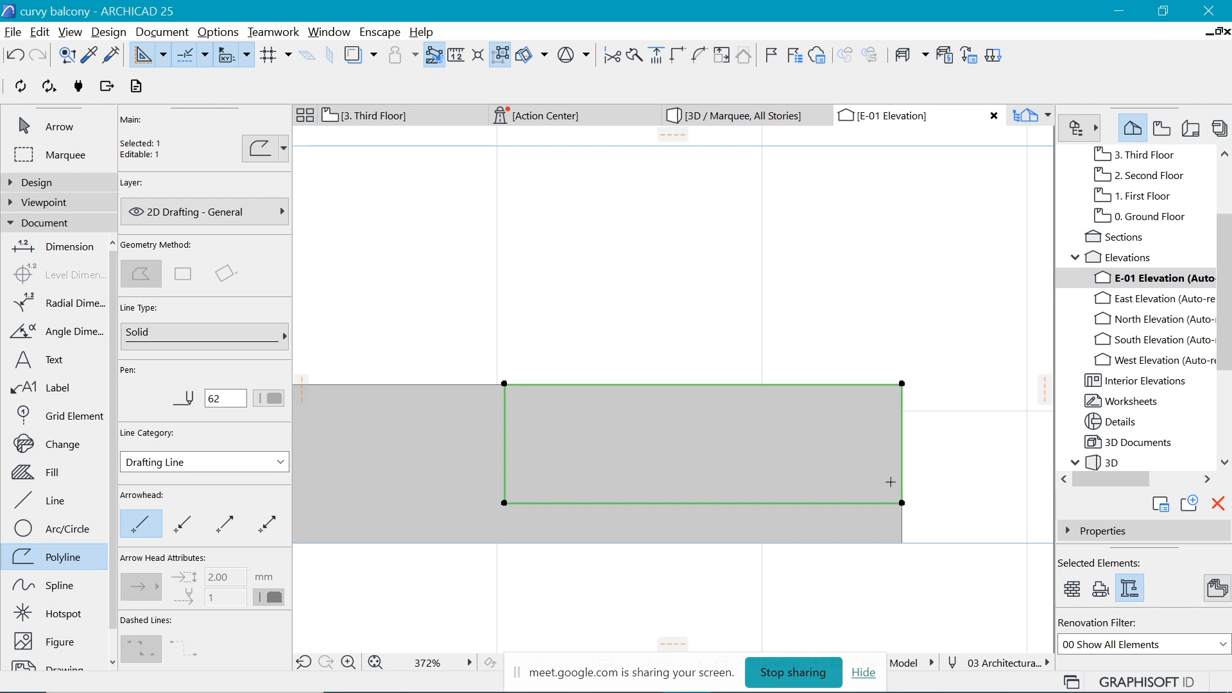
key(m)
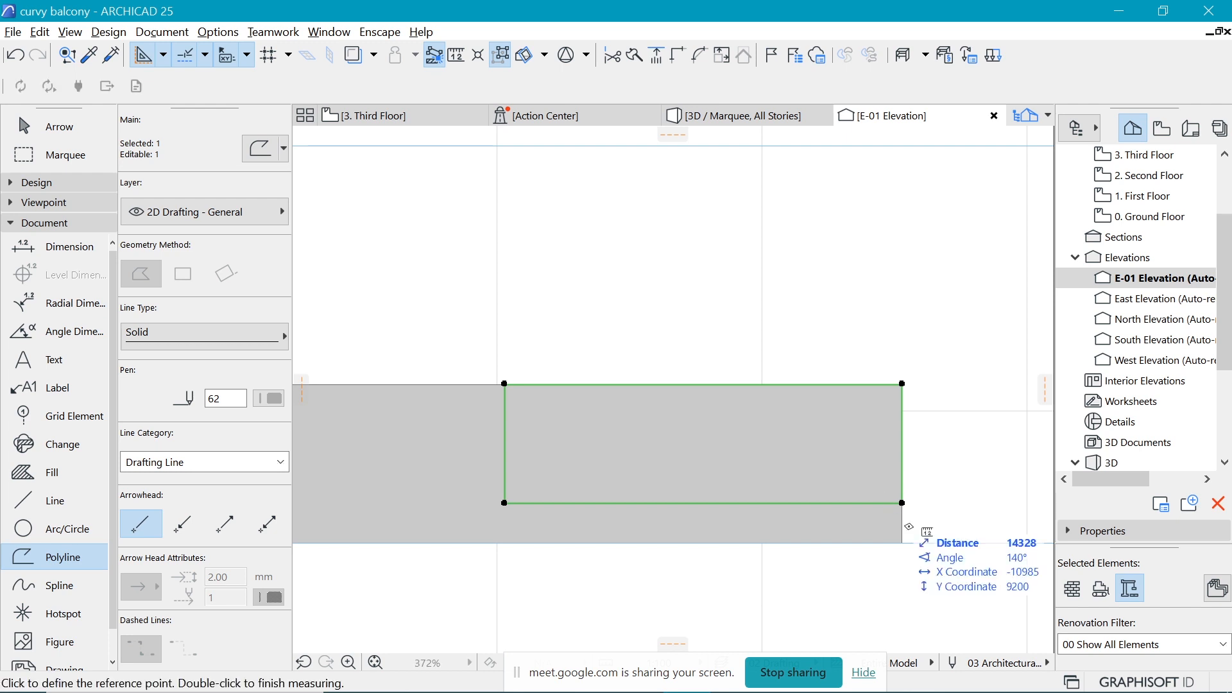
click(902, 502)
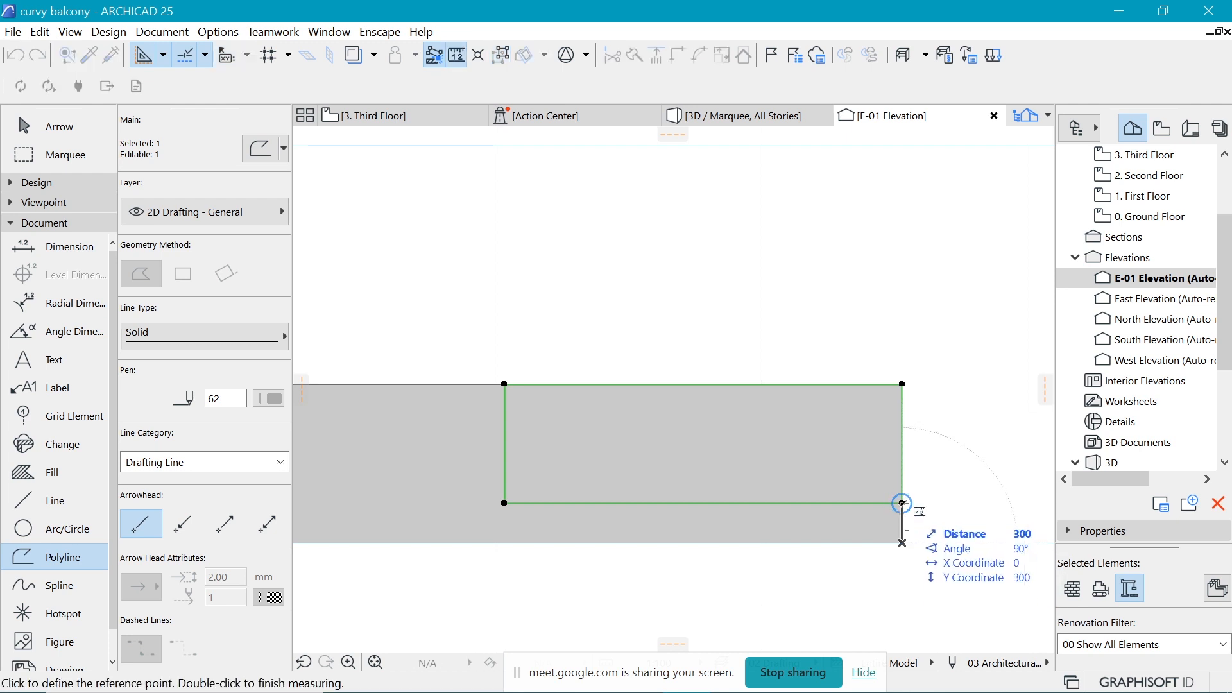
key(Escape)
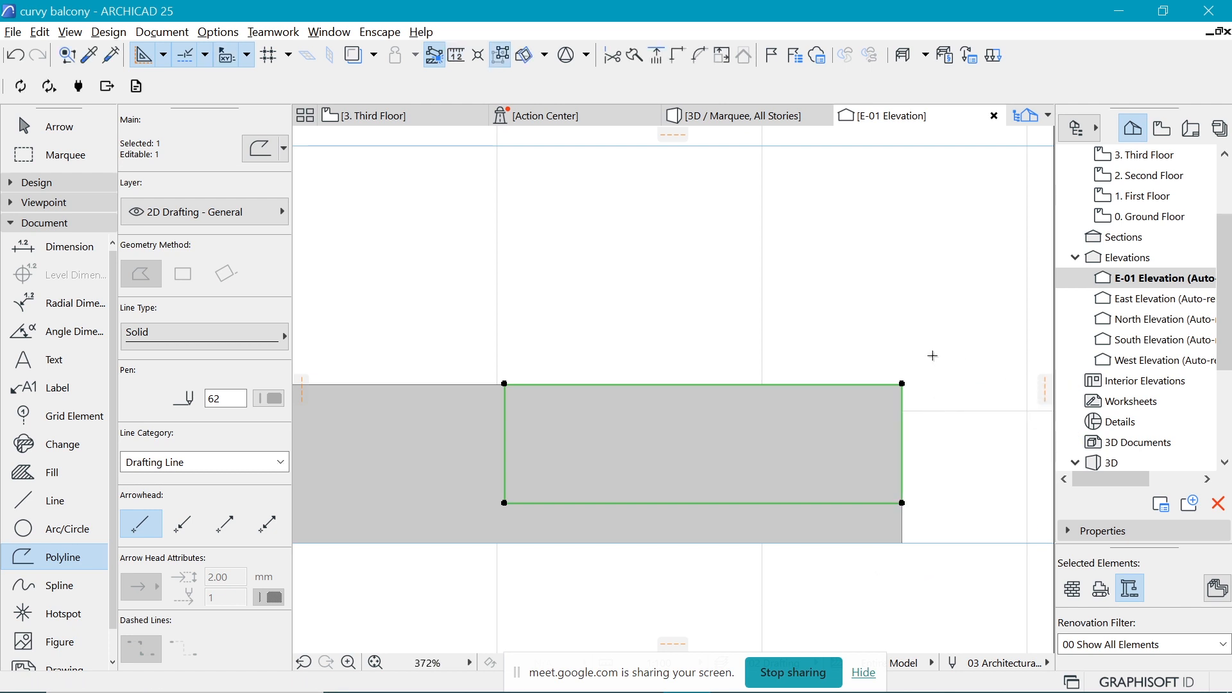
key(m)
click(902, 384)
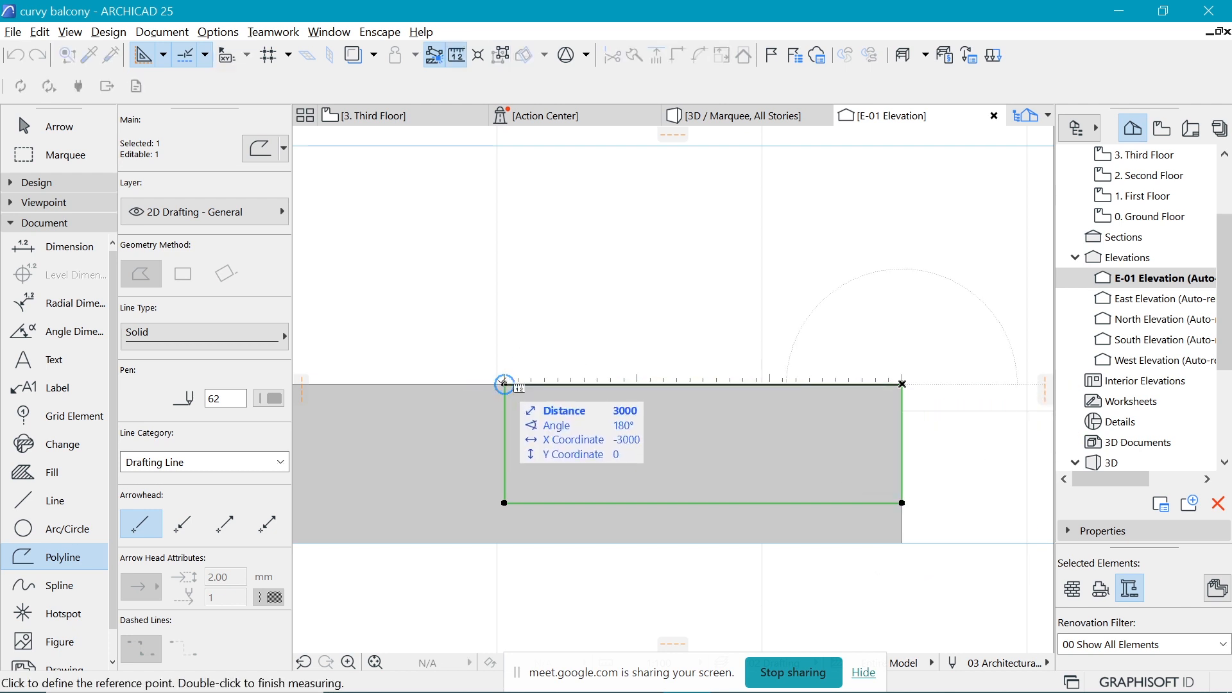
key(Escape)
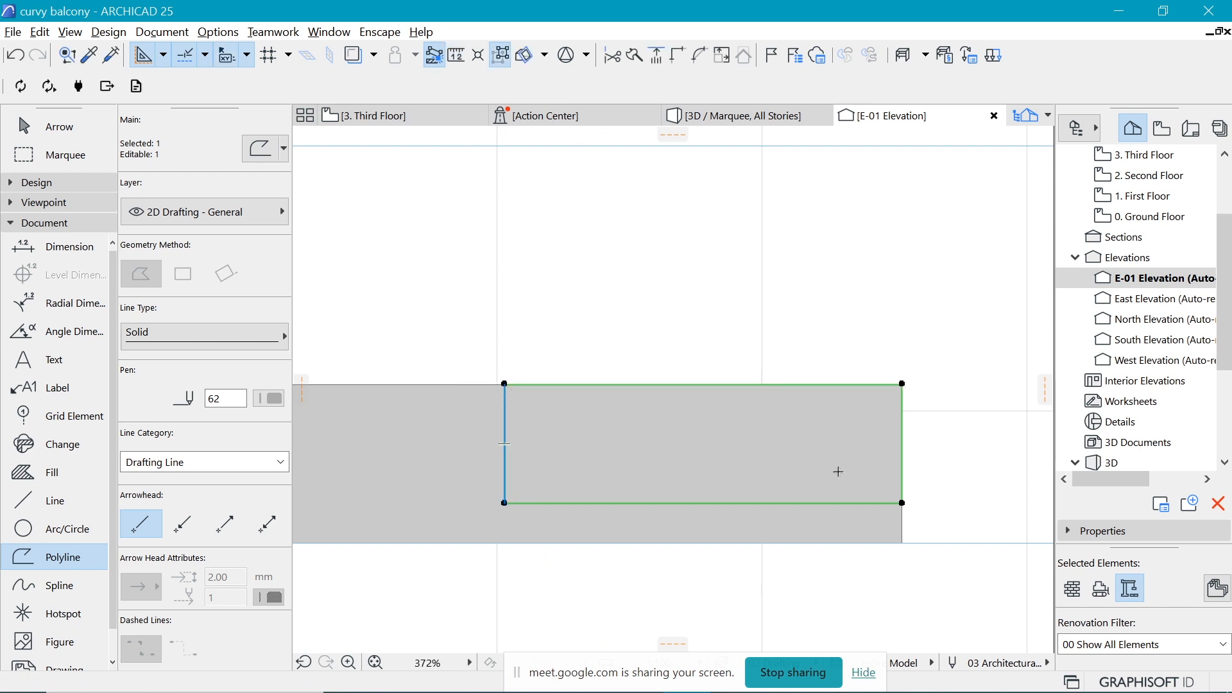
key(Escape)
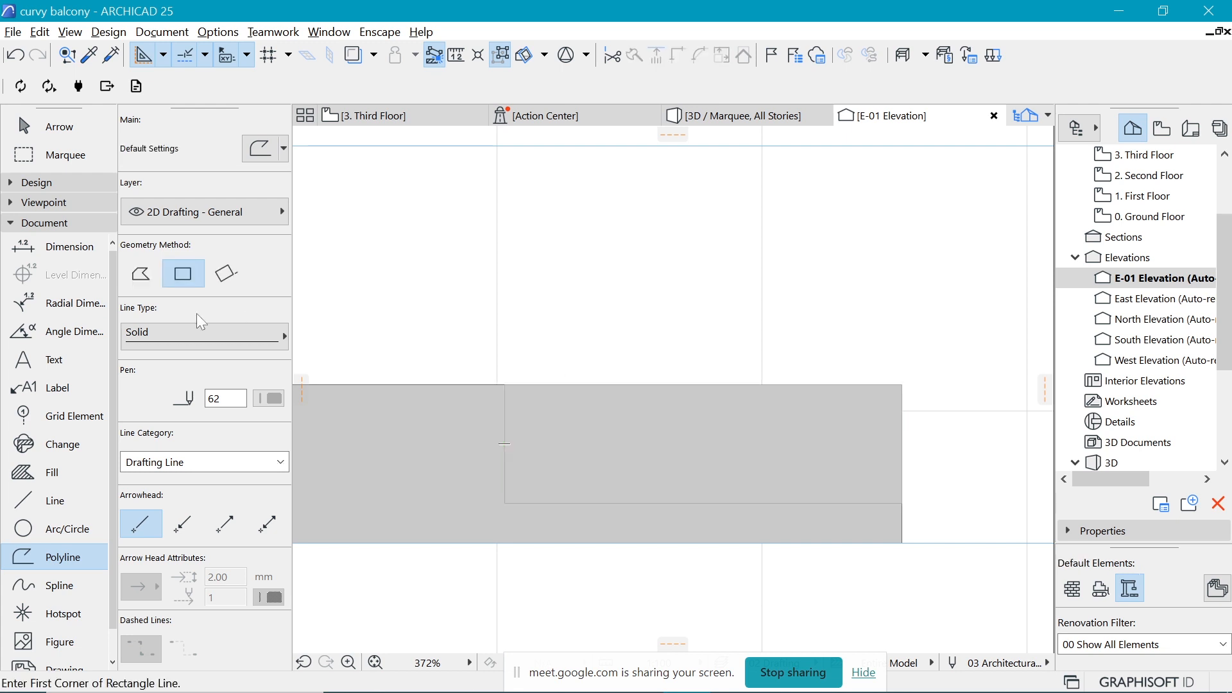
Draw a diagonal line from the rectangle's inner upper corner to its lower corner at the wall's end.
click(55, 501)
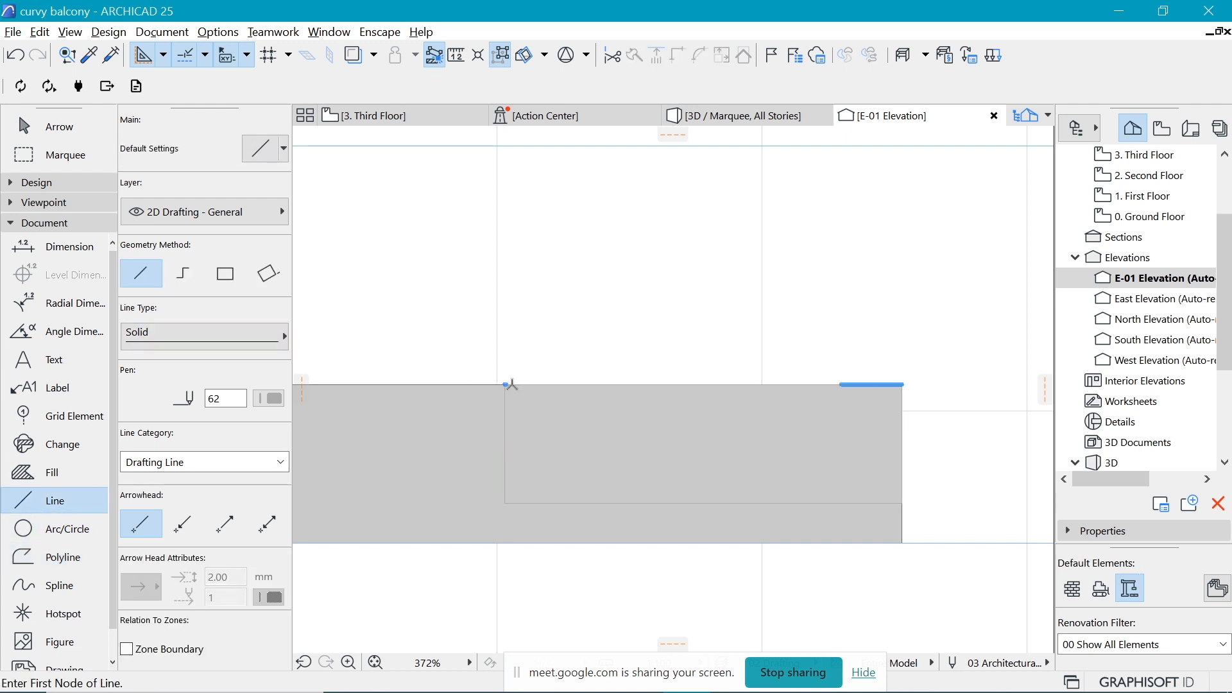
click(505, 385)
click(902, 503)
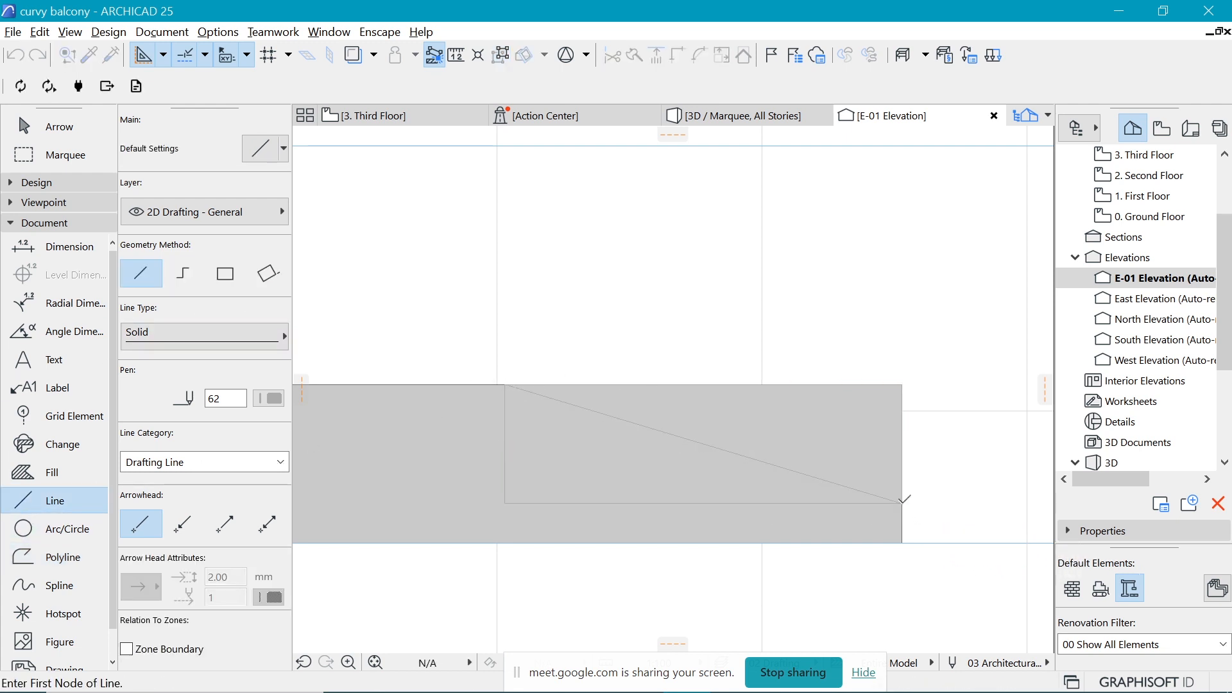
key(Escape)
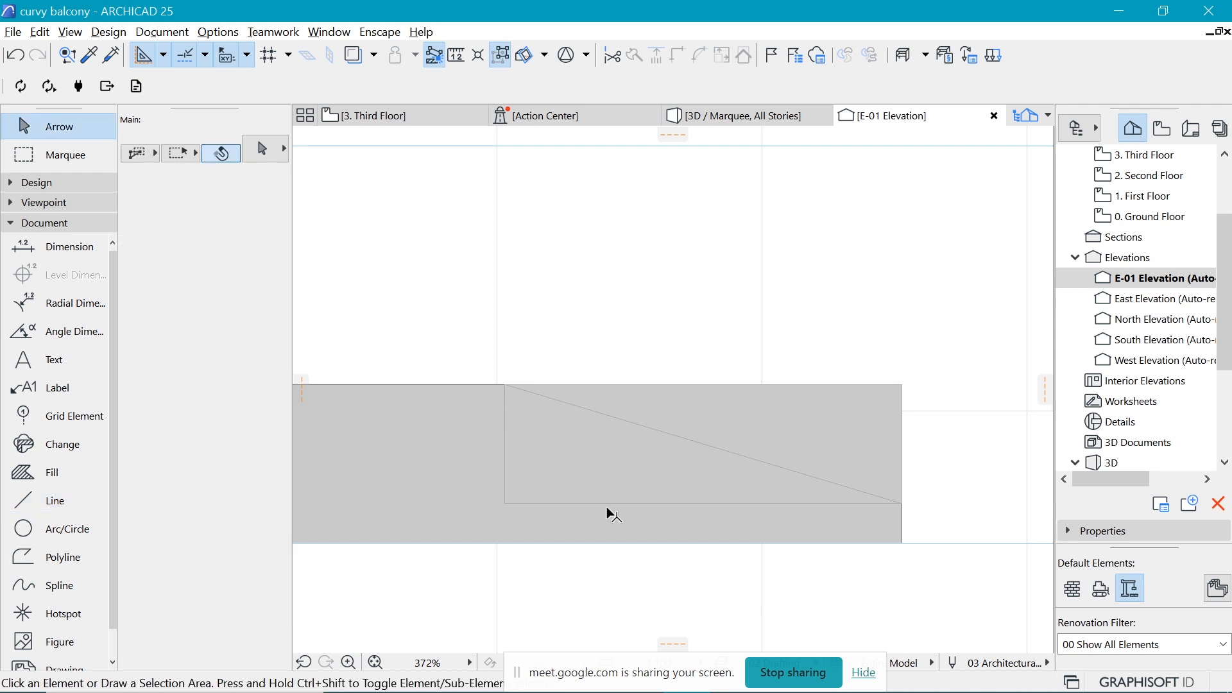
Set the guide rectangle's pen to 20 (red) and deselect it.
click(610, 510)
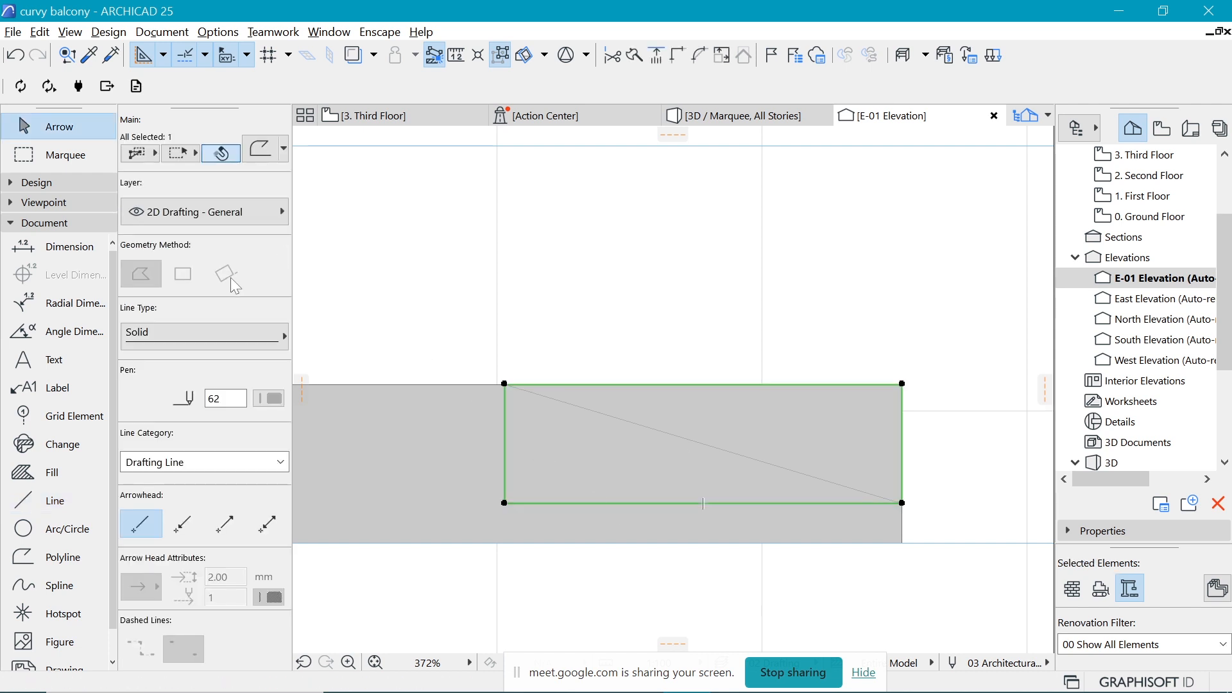
click(264, 393)
click(625, 396)
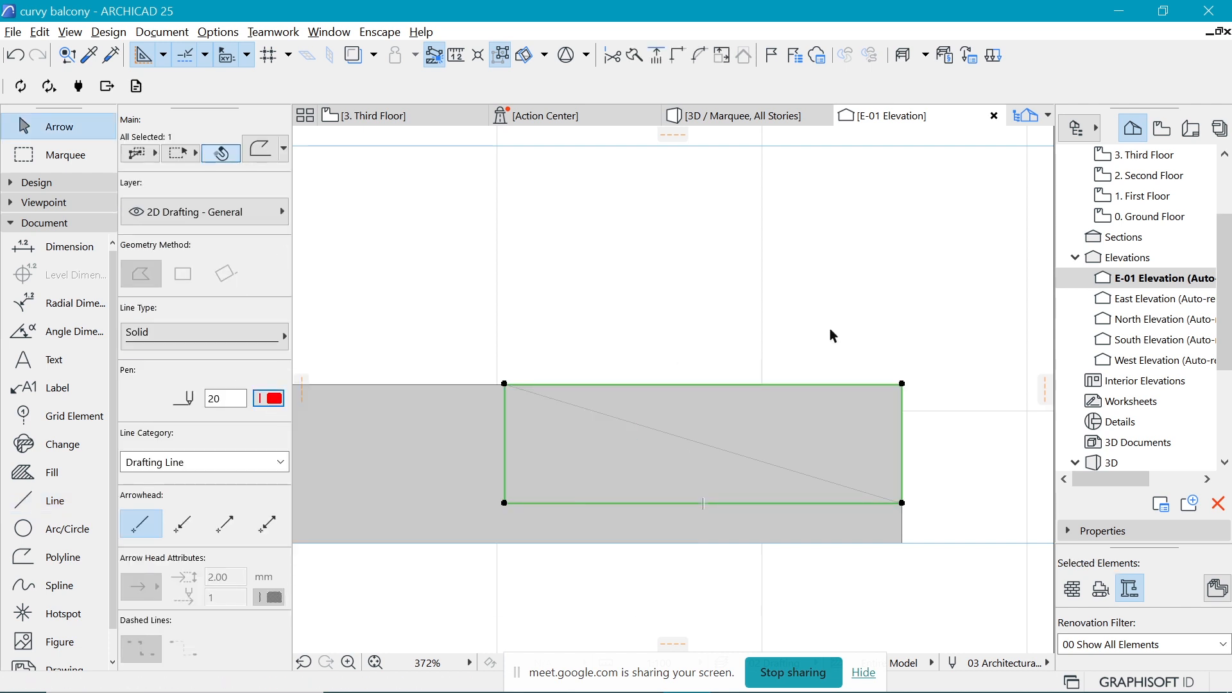
click(832, 326)
key(Escape)
Set the diagonal line's pen to 20 (red) and deselect it.
scroll(757, 518, up, 1)
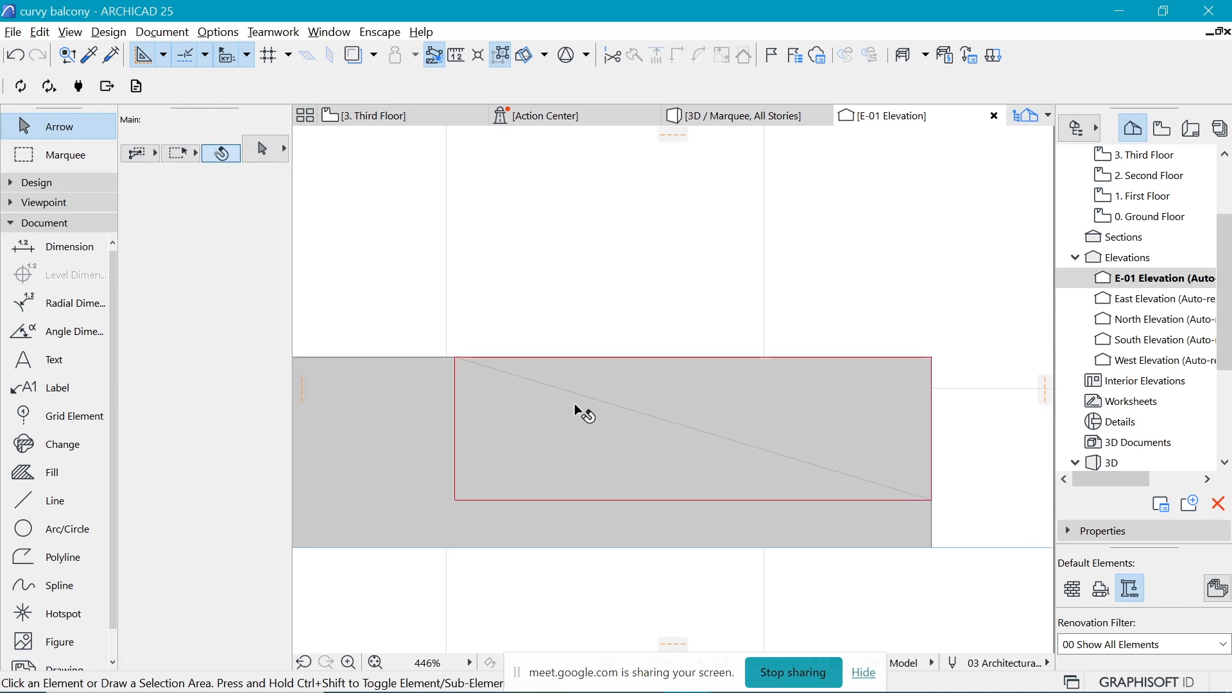
click(654, 418)
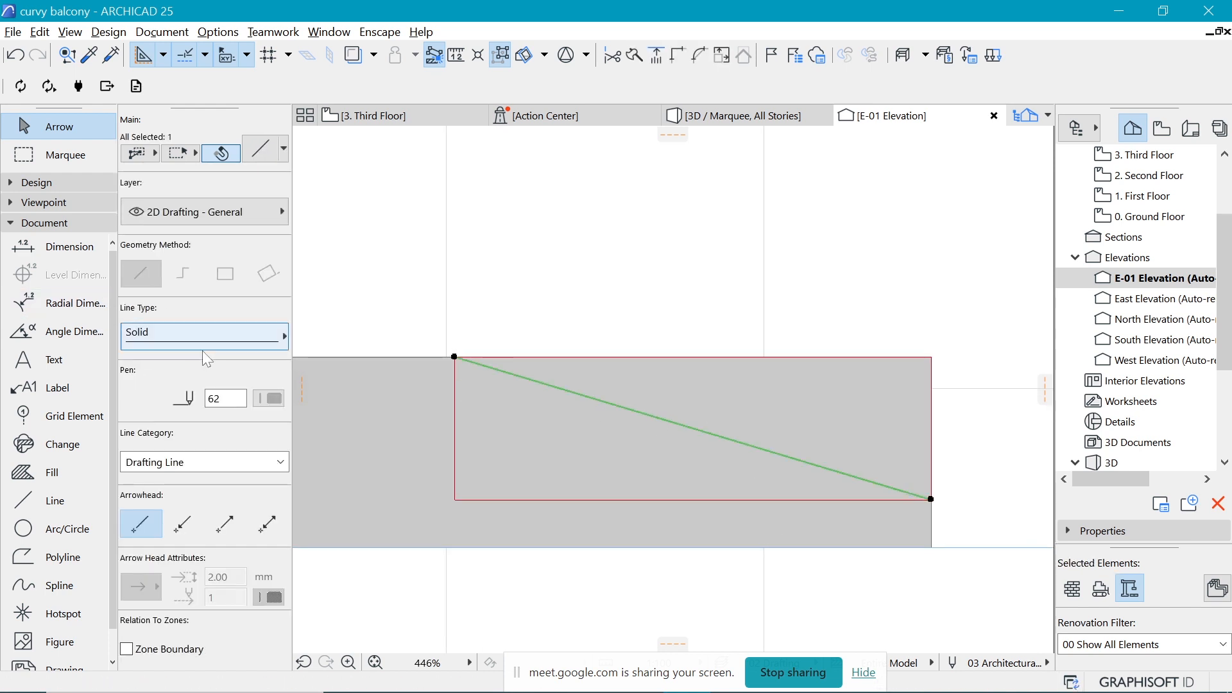
click(268, 399)
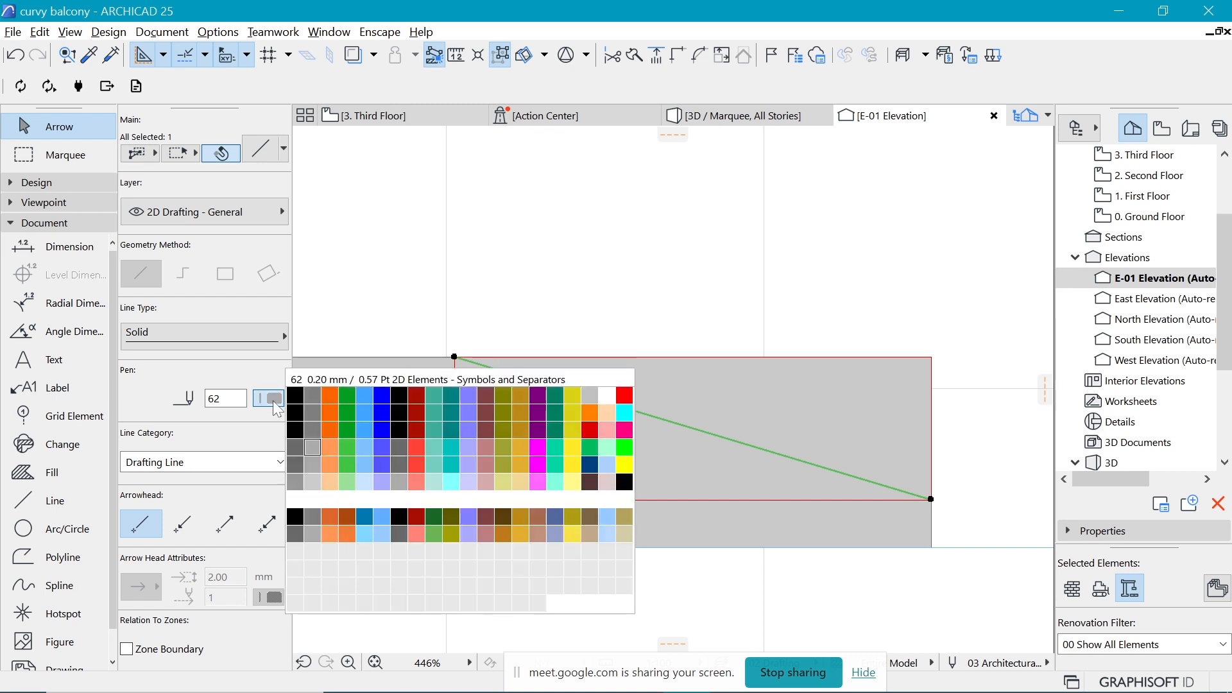
click(610, 403)
click(989, 440)
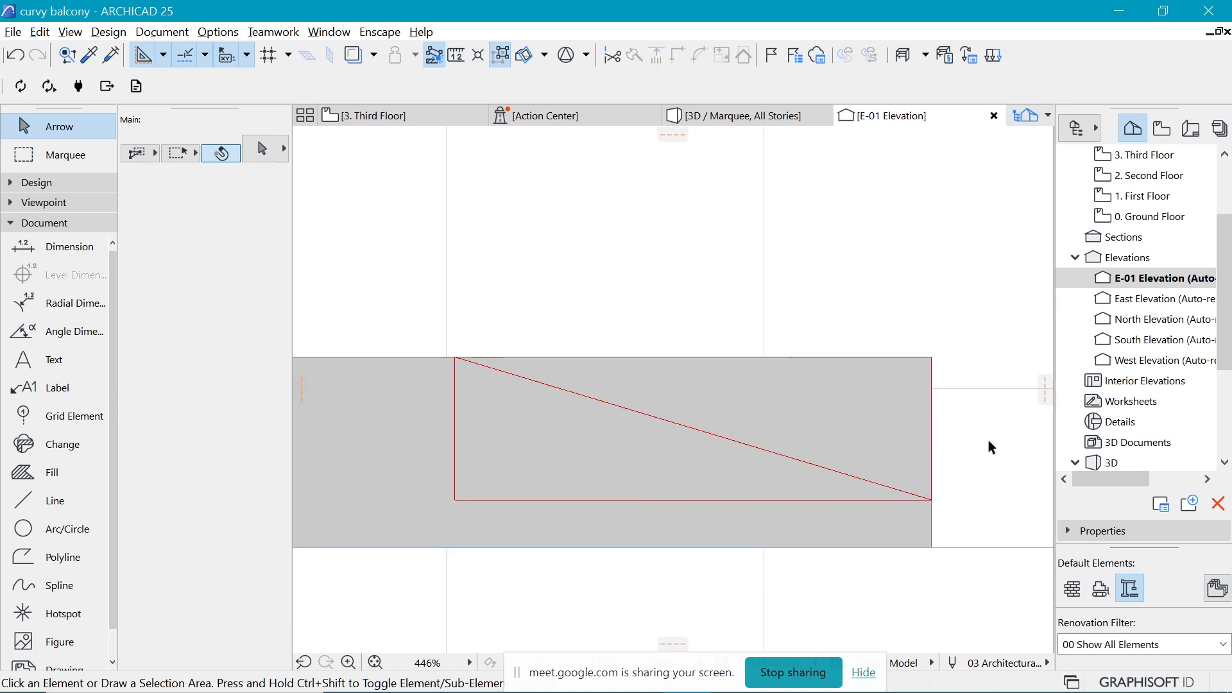
Insert a node at the midpoint of the diagonal line, splitting it into two equal segments.
scroll(621, 441, up, 1)
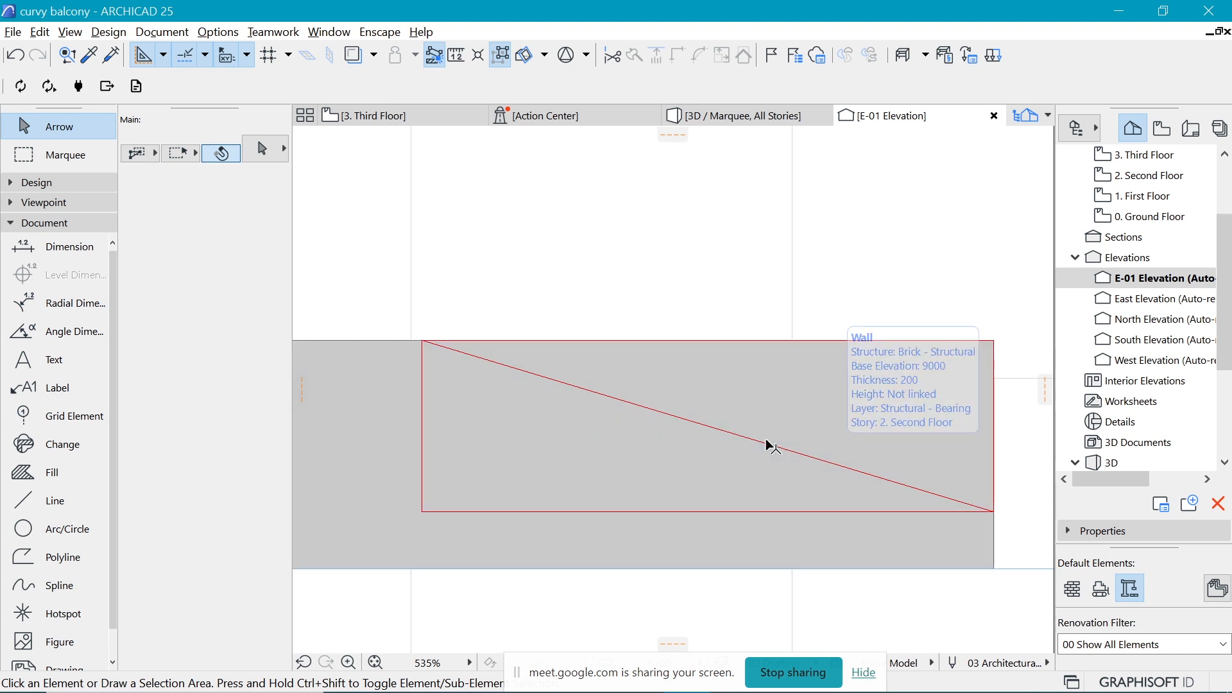
click(715, 433)
click(736, 433)
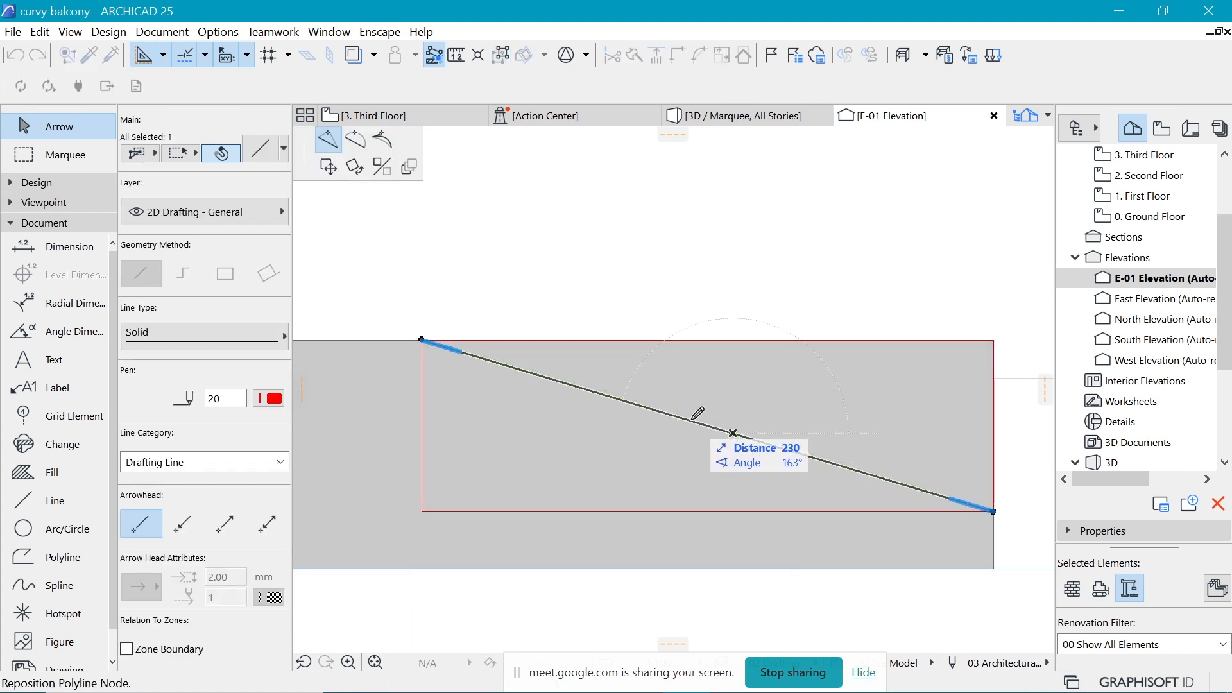
click(707, 425)
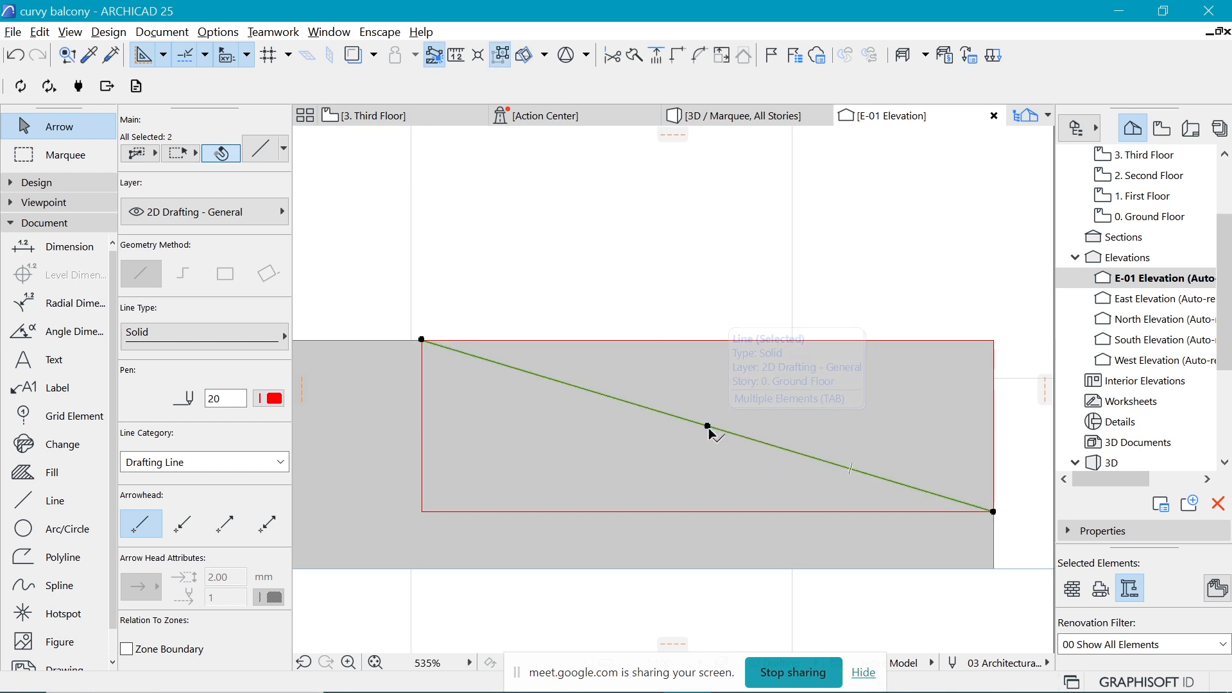
Curve the two diagonal segments into an S-curve, tangent to the rectangle's lower edge at the wall's end and to its upper edge at the inner corner.
click(881, 482)
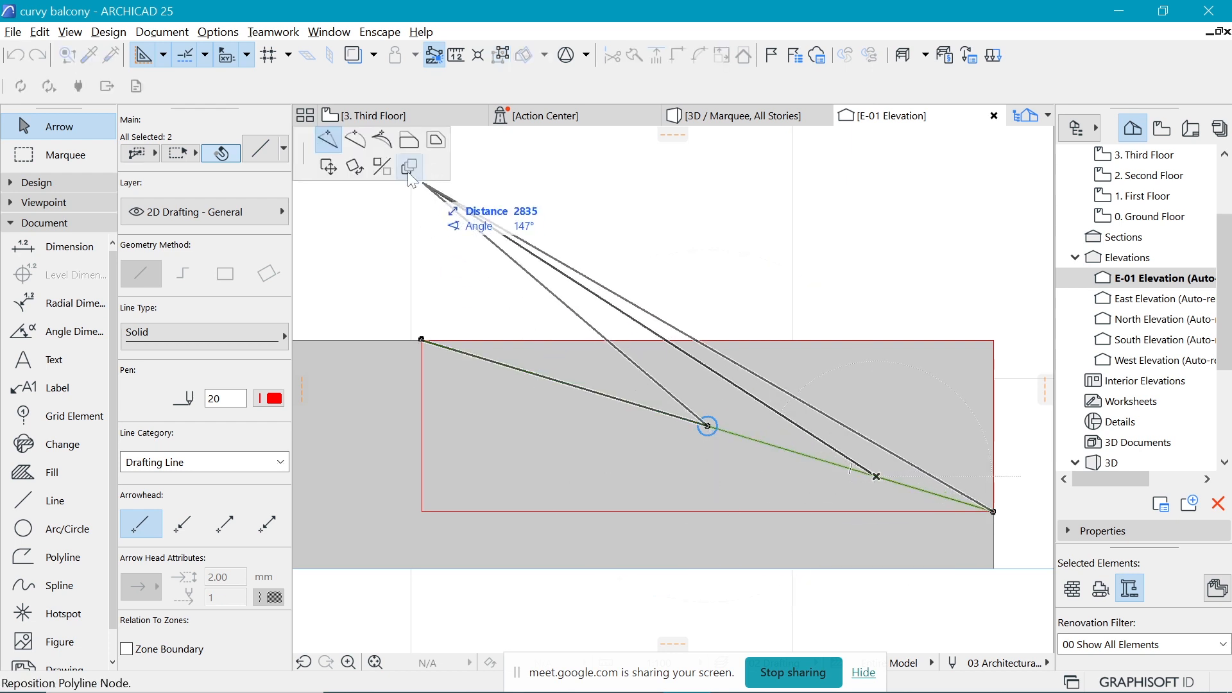
click(382, 139)
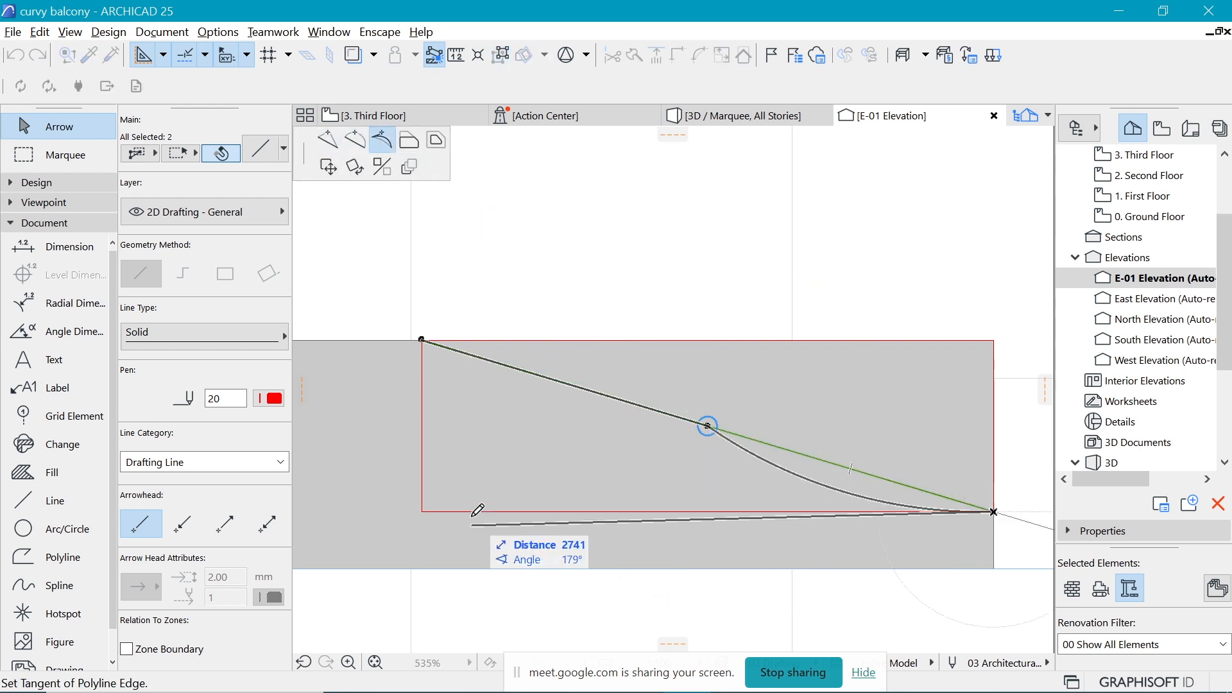
click(474, 511)
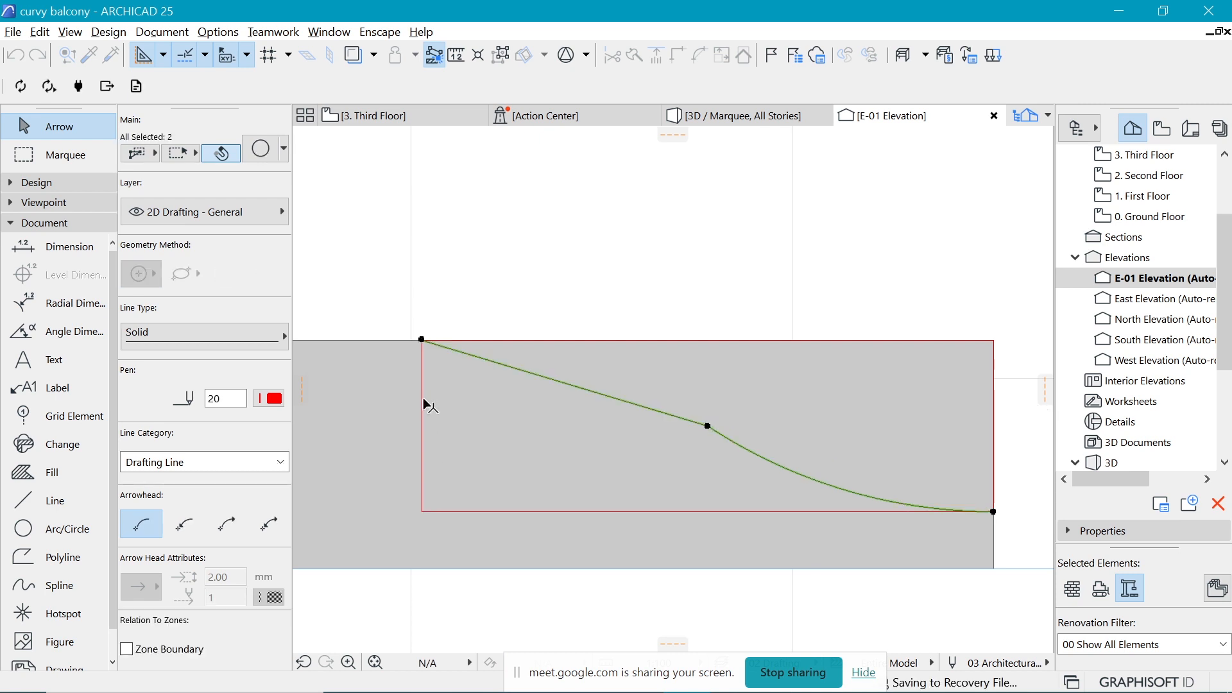
click(670, 345)
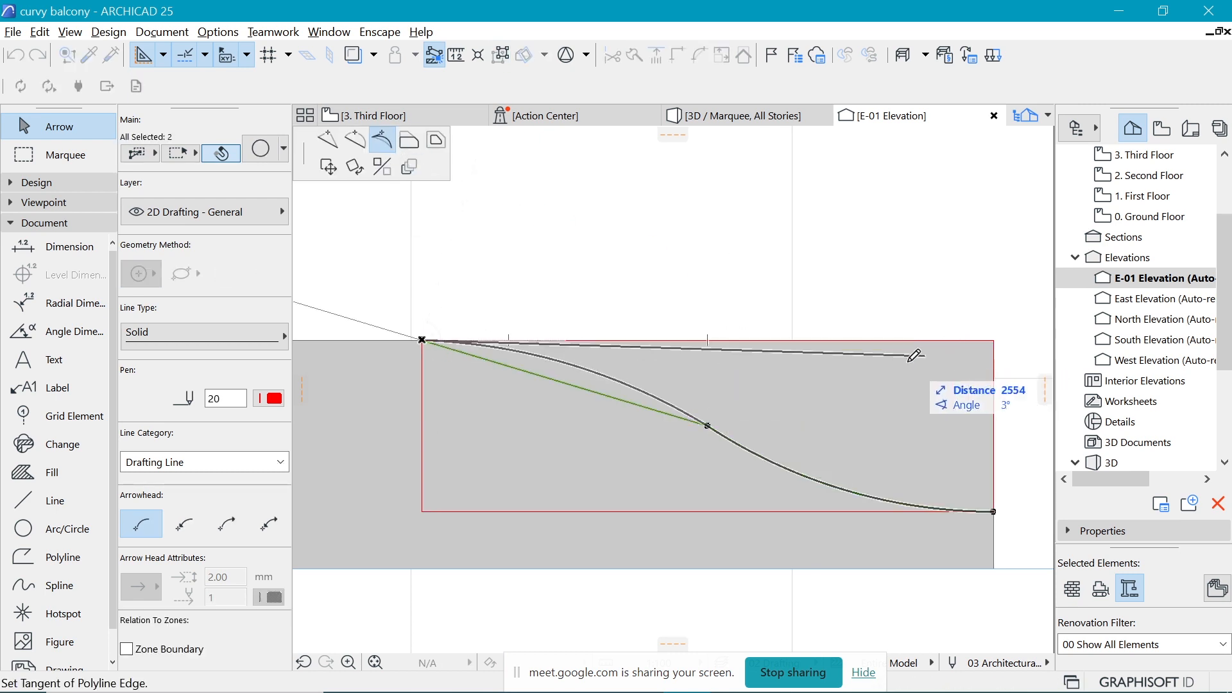
click(934, 339)
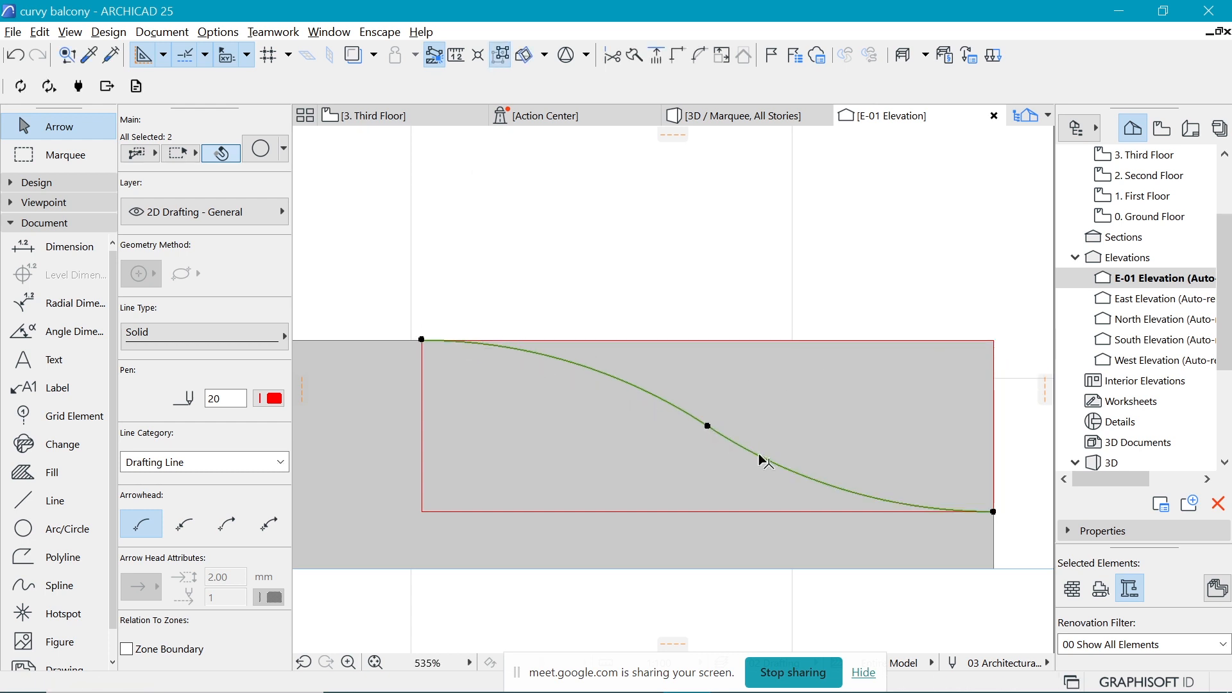
click(1030, 471)
Delete the guide rectangle around the S-curve on the wall's face.
click(796, 520)
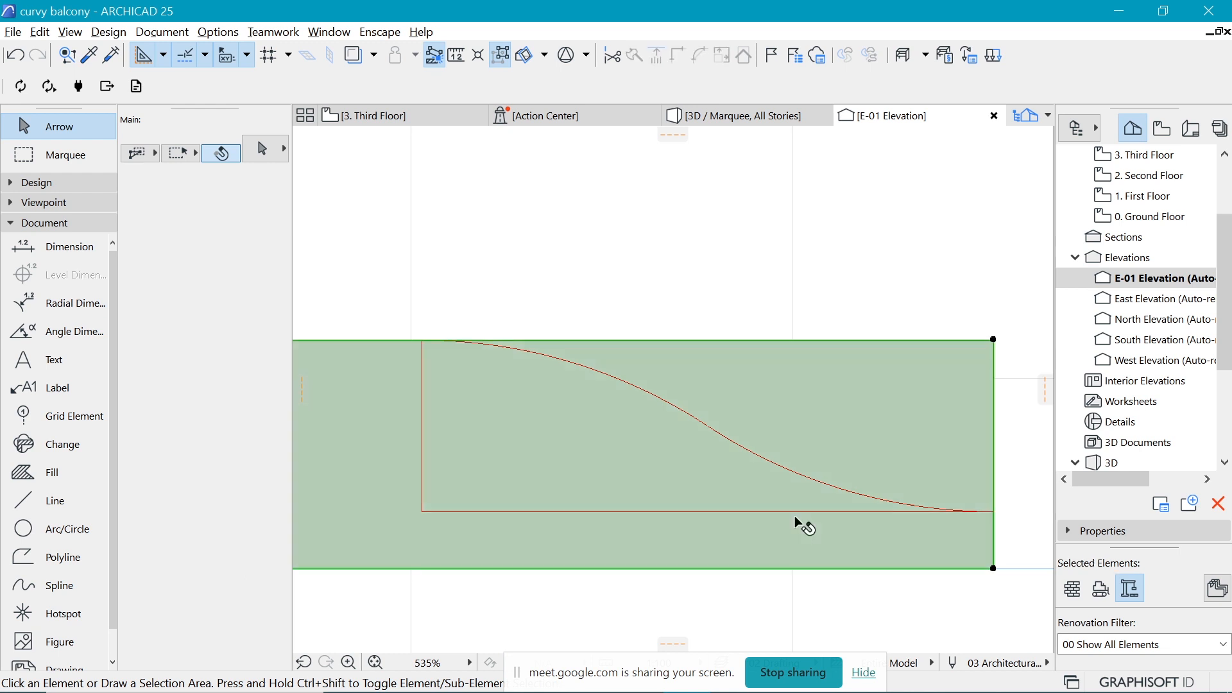
click(796, 291)
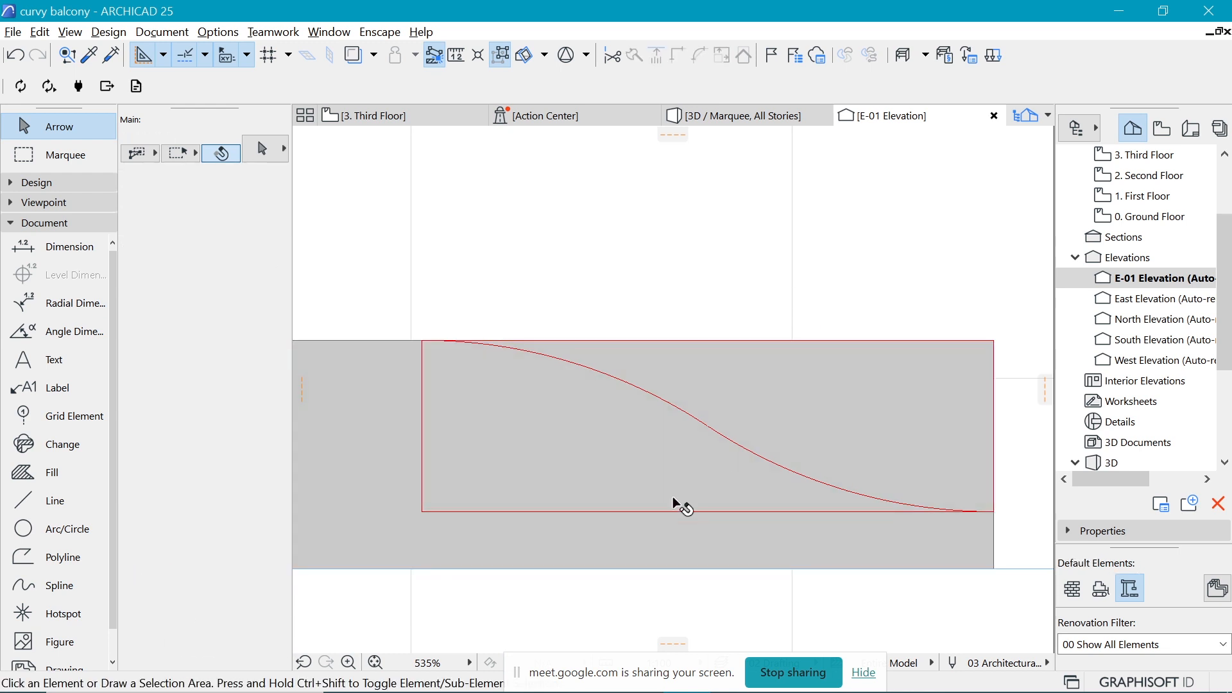
click(673, 520)
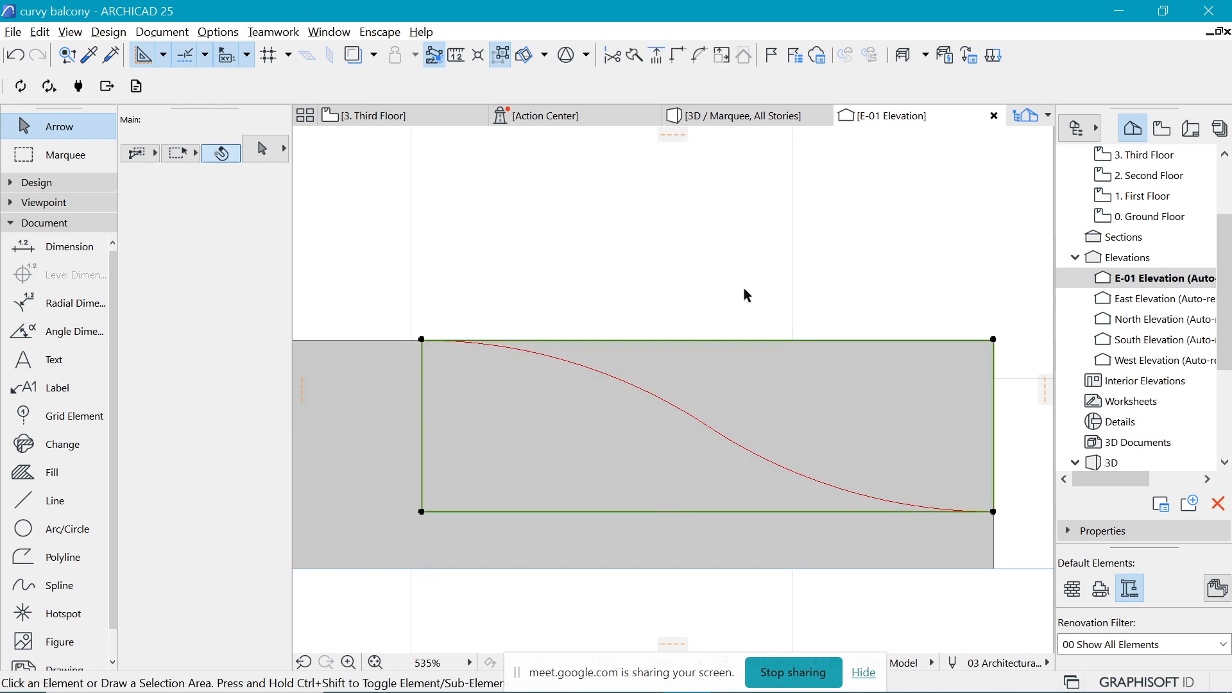
click(745, 287)
scroll(665, 355, down, 3)
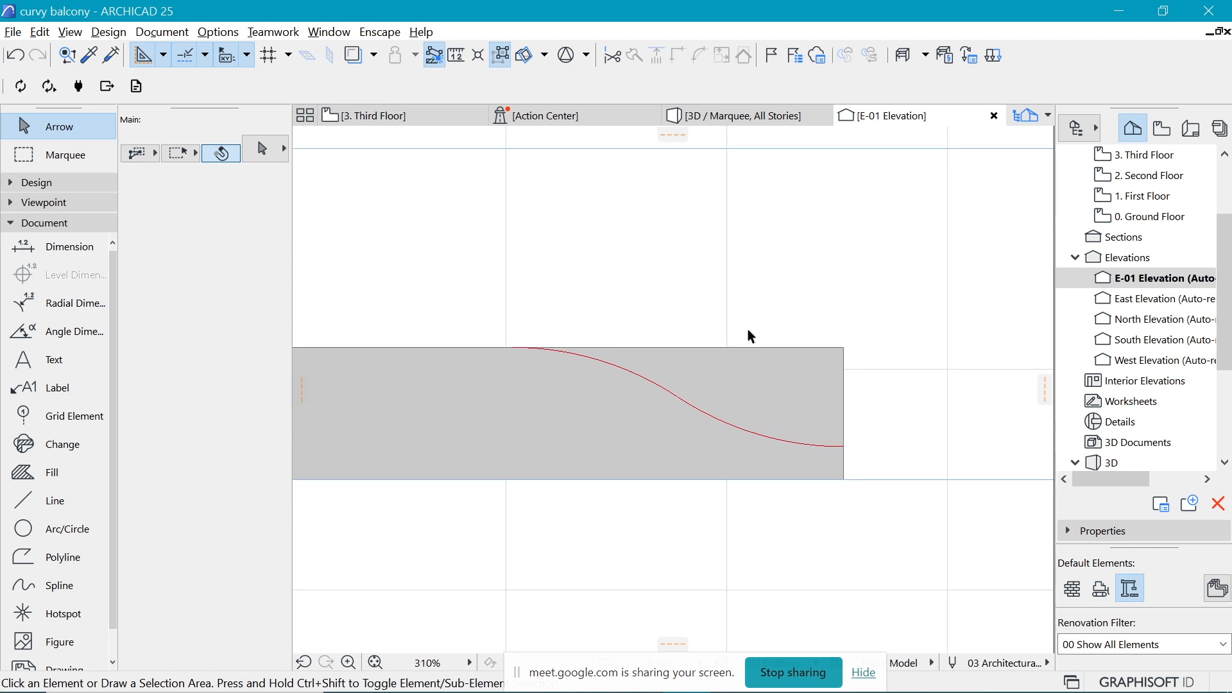
Cut a triangular polygonal opening about 1590 by 530 mm into the upper corner of the wall's uncut end in the 3D view.
click(25, 183)
scroll(51, 473, down, 1)
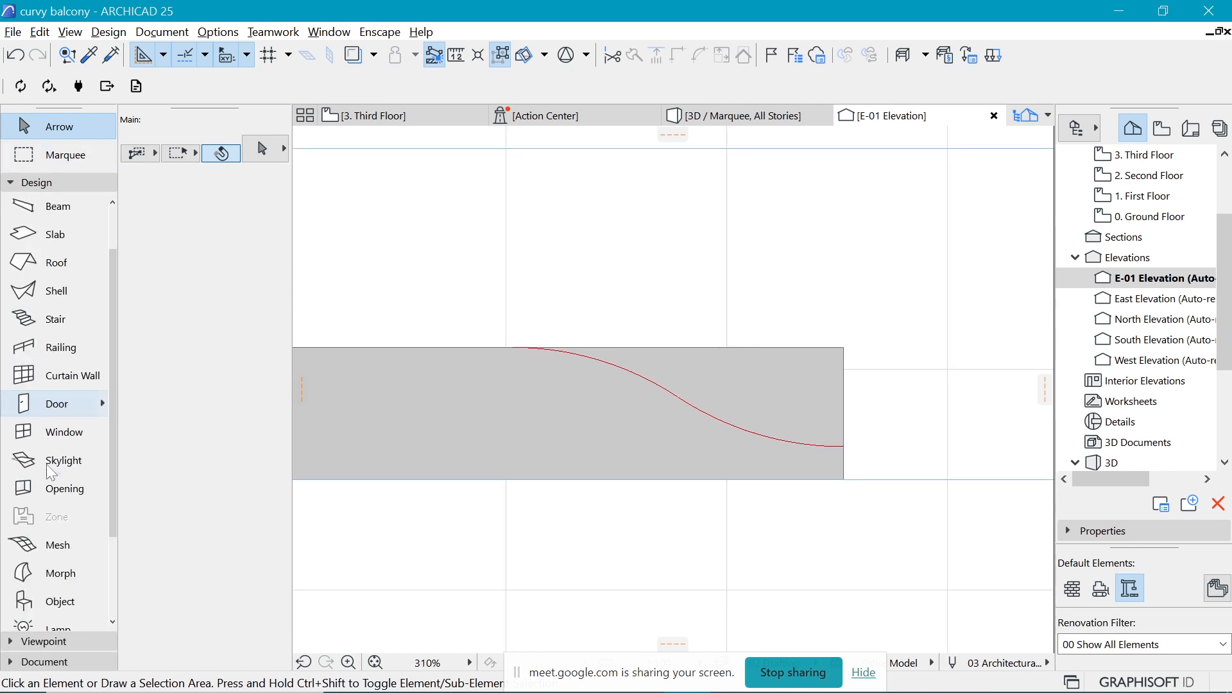
click(45, 488)
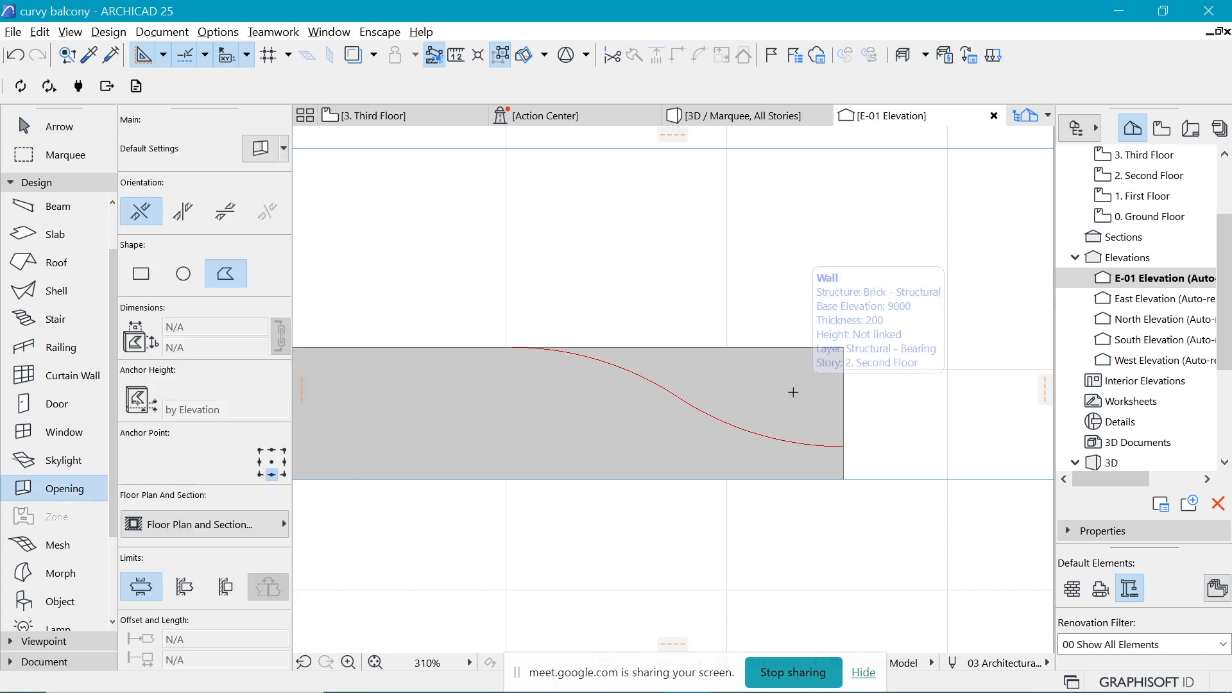
scroll(702, 392, up, 1)
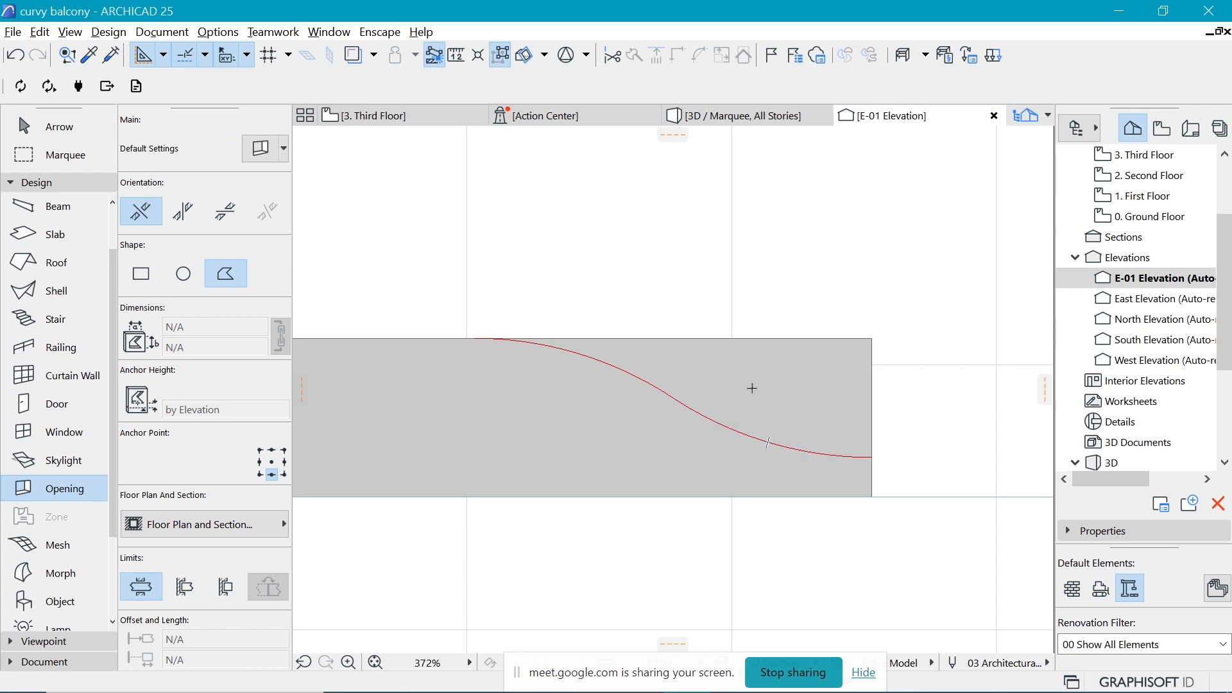
click(735, 117)
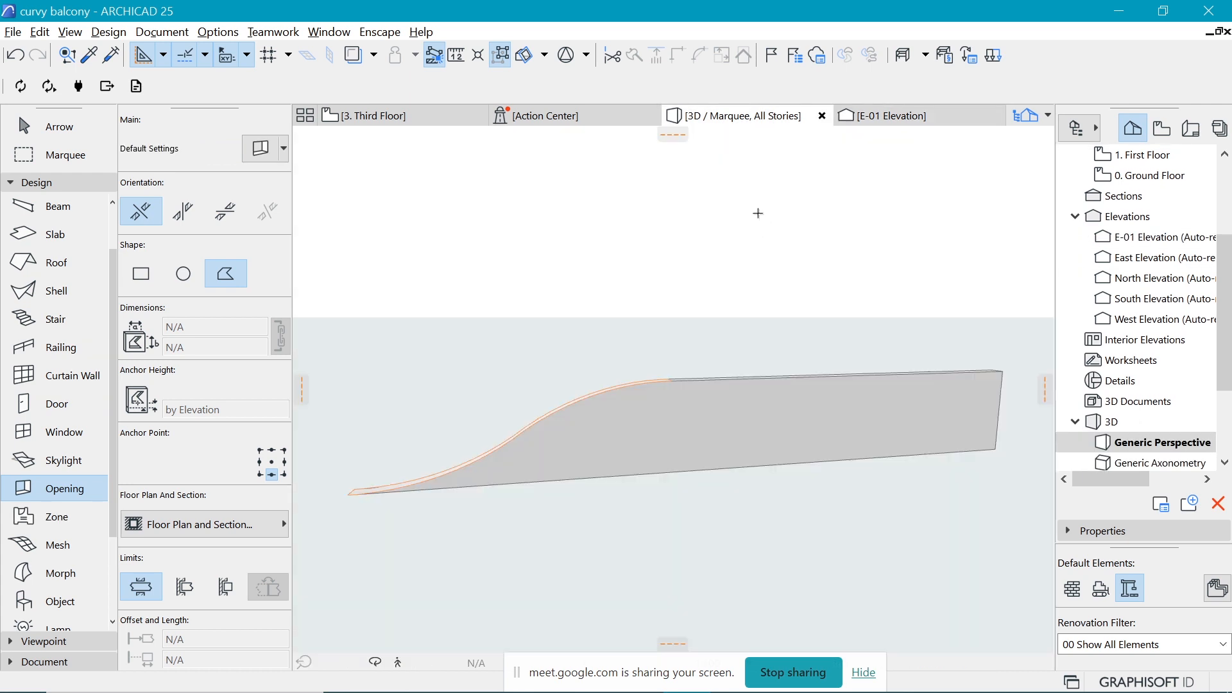
scroll(845, 354, up, 3)
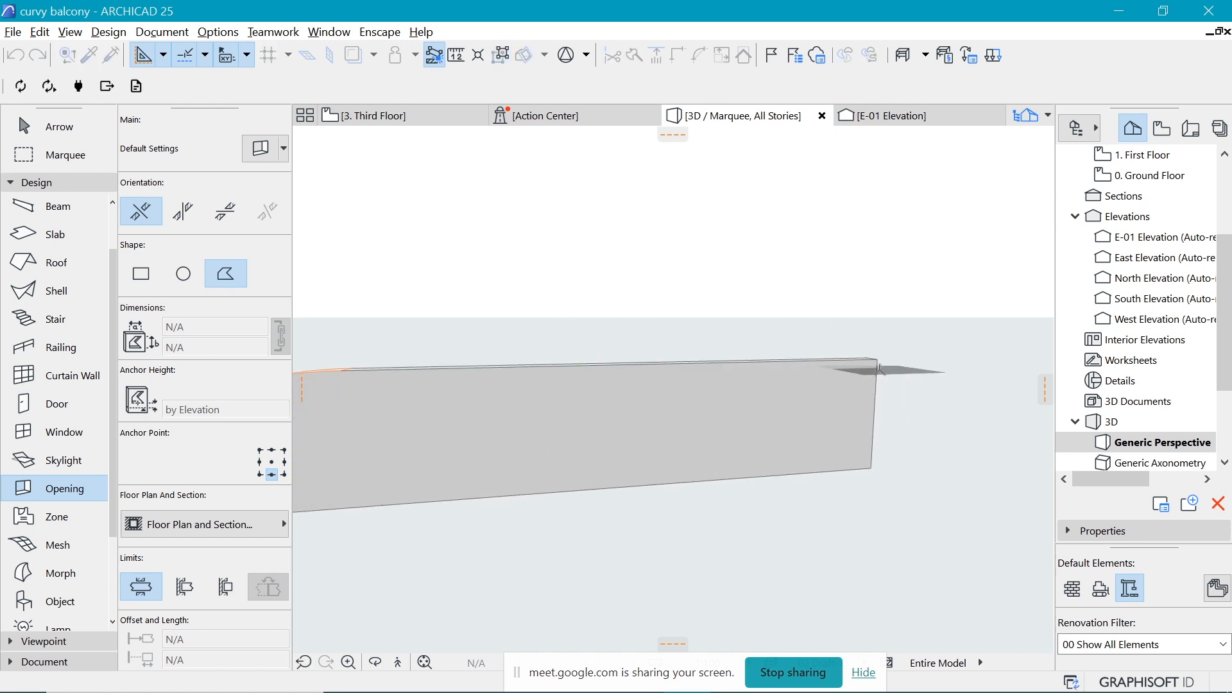
key(Escape)
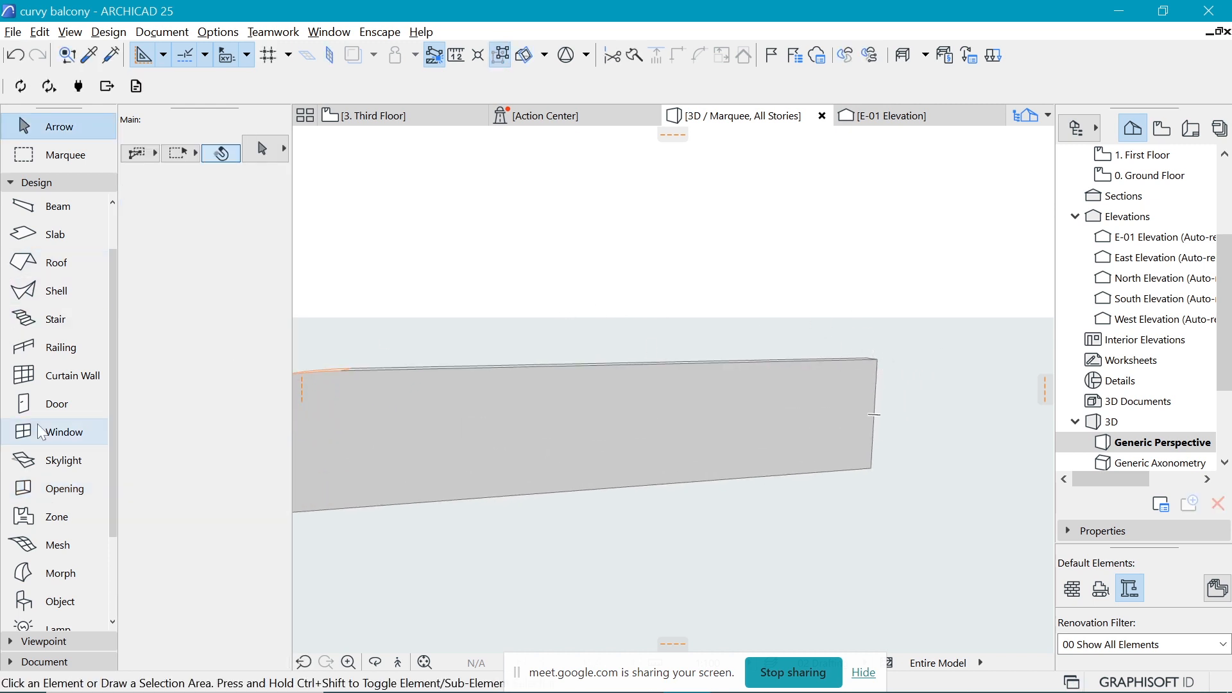
click(46, 494)
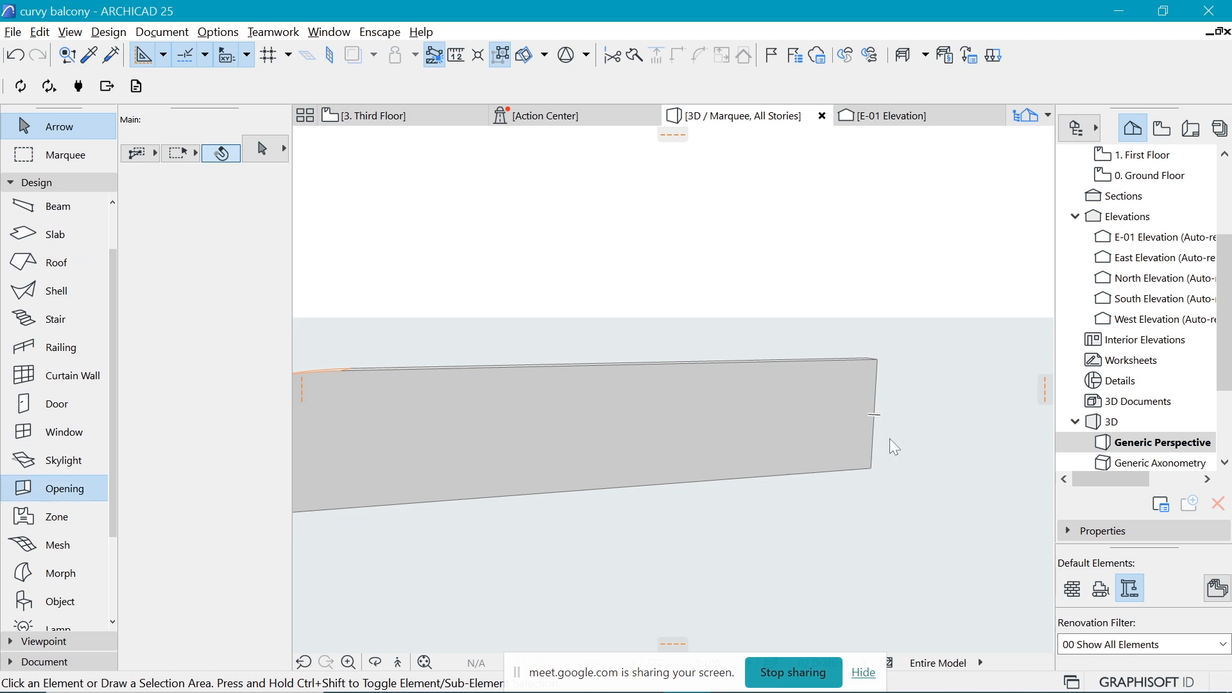
click(878, 358)
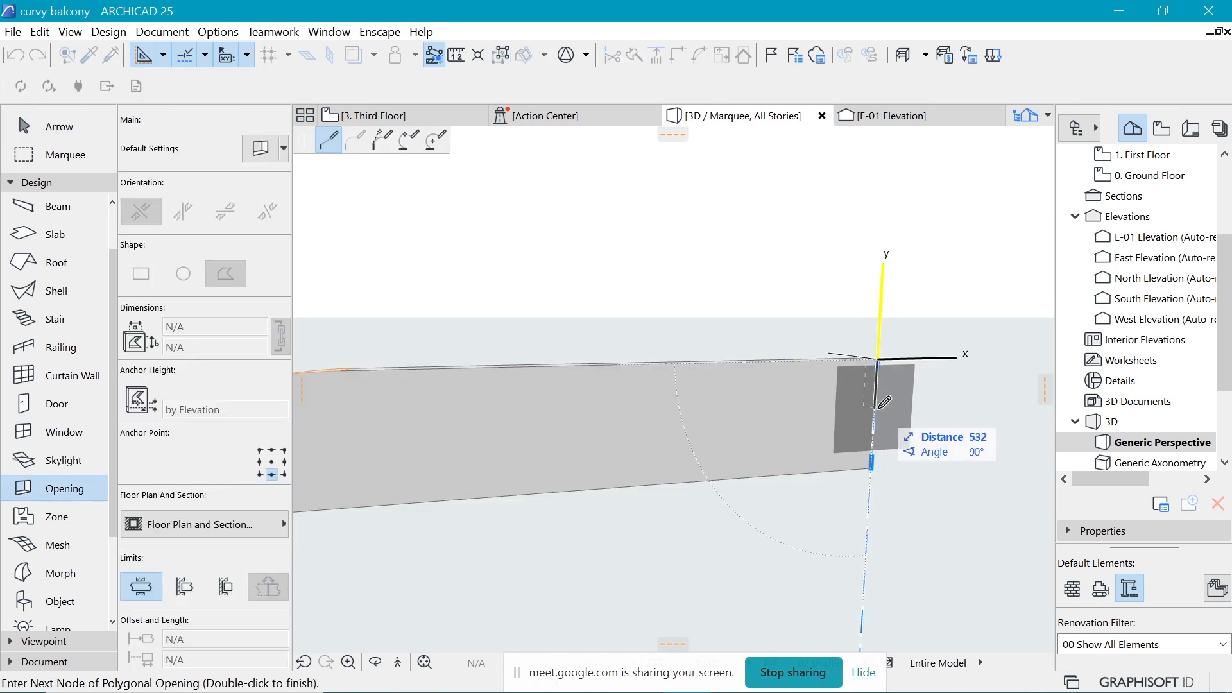
click(876, 408)
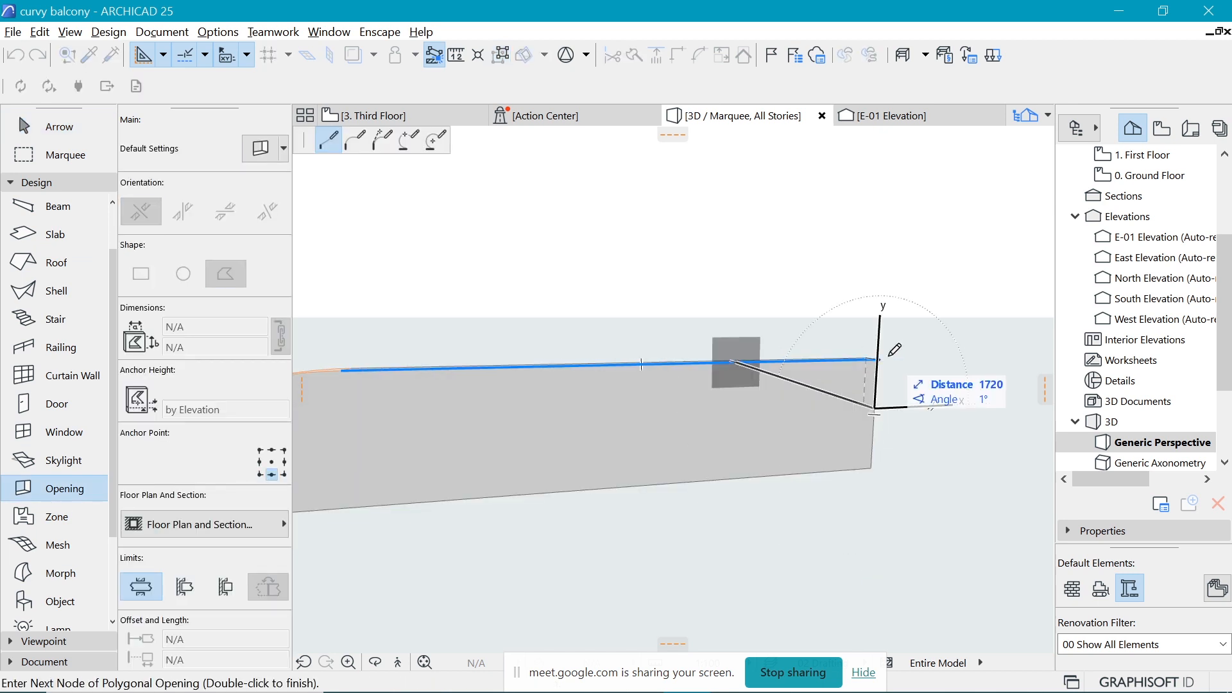
click(737, 362)
click(879, 358)
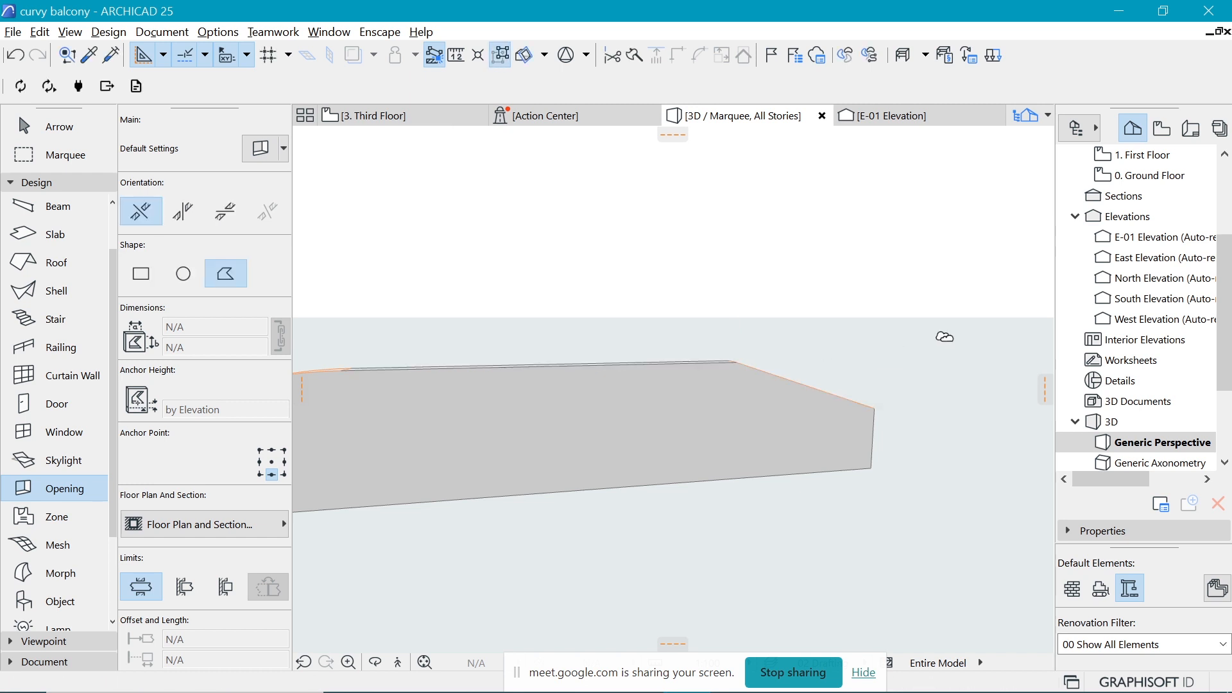
Stretch the triangular opening to 3000 by 900 mm on the E-01 elevation, moving its two sloped-edge nodes to the red S-curve's ends.
key(Escape)
click(877, 410)
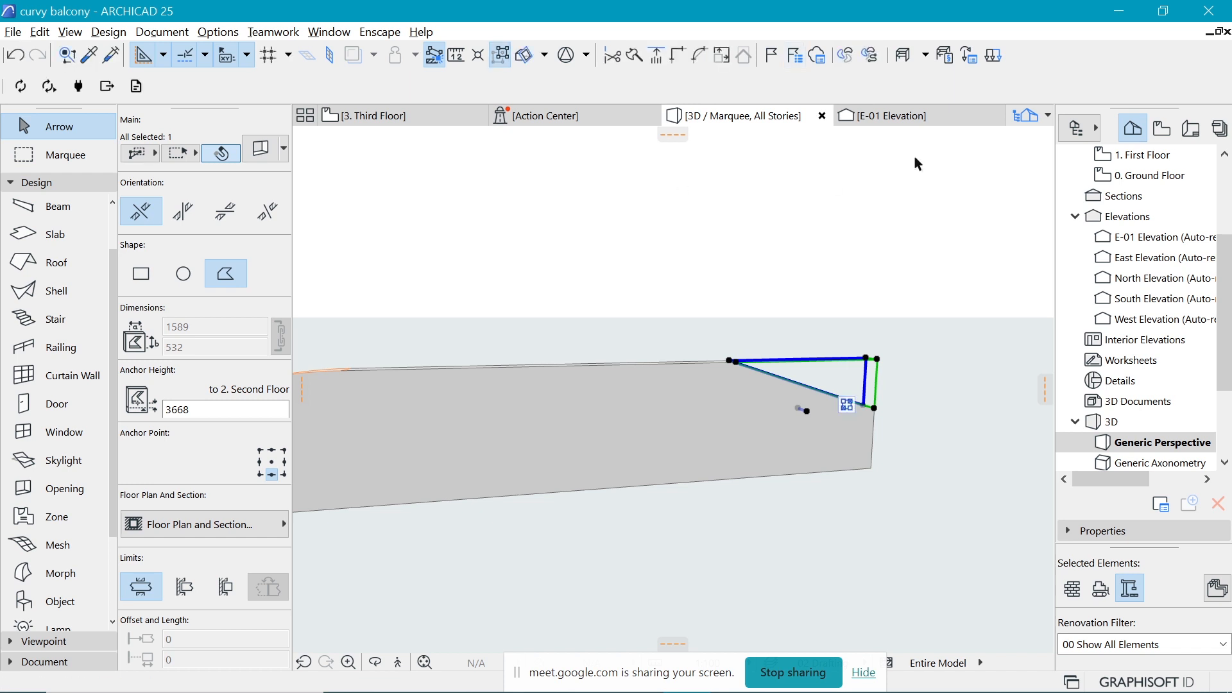
click(899, 115)
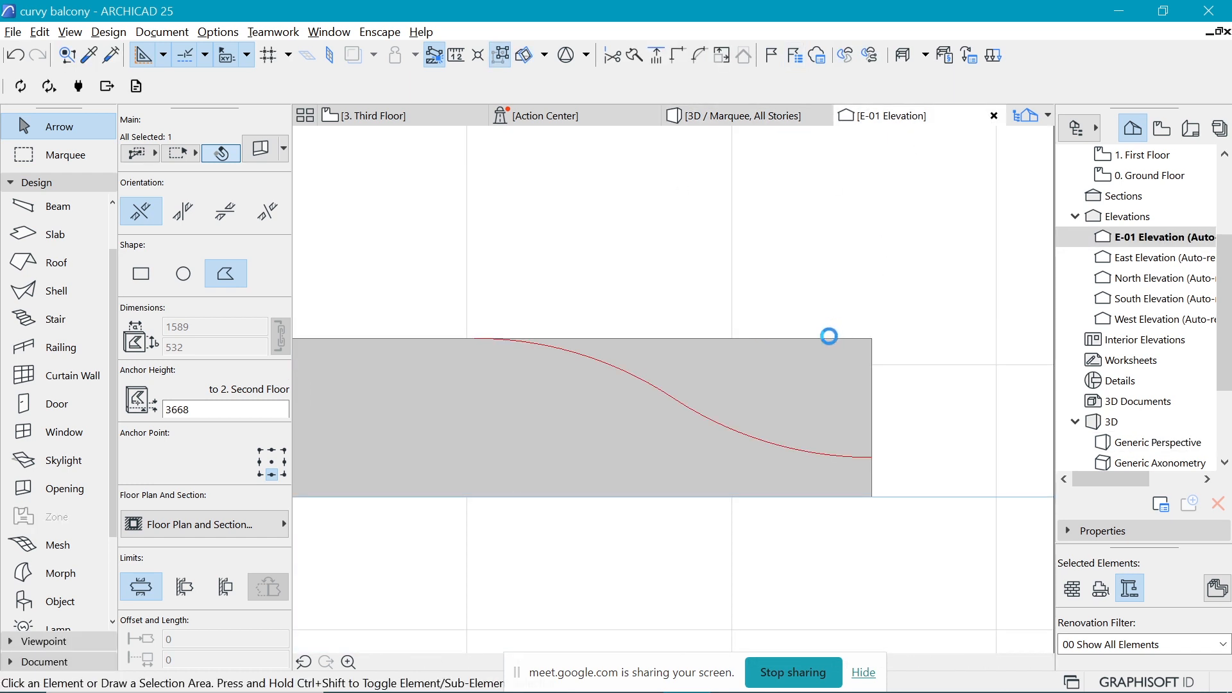
click(873, 408)
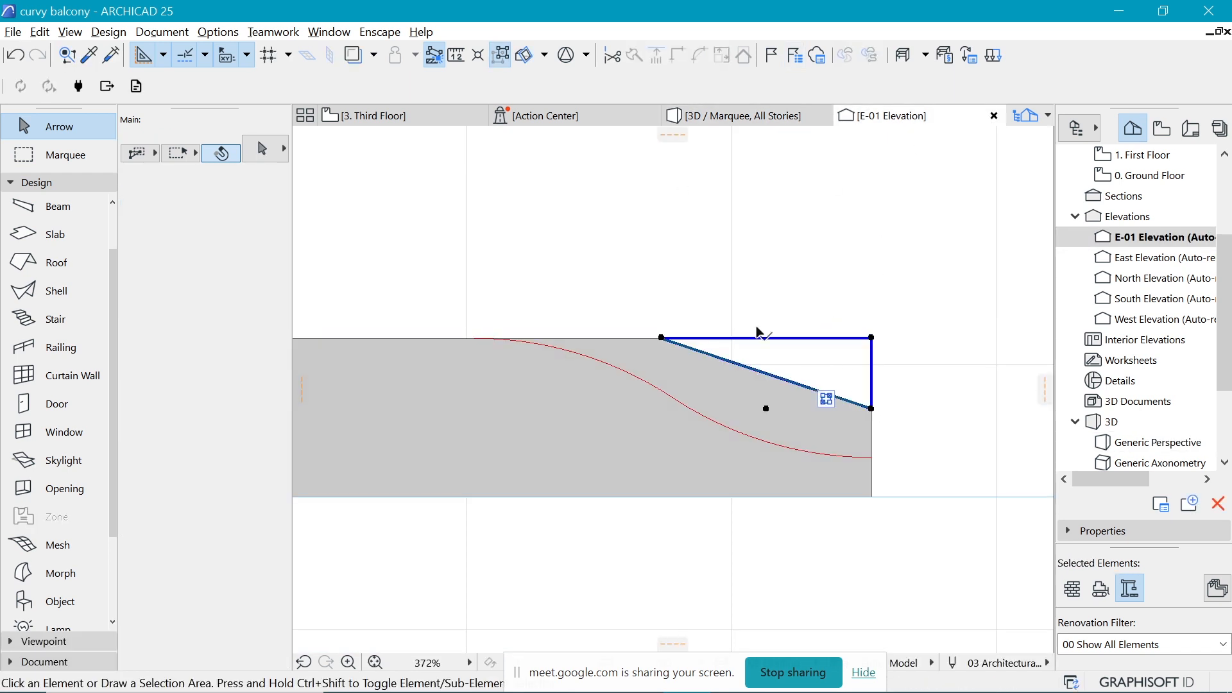
scroll(667, 349, up, 3)
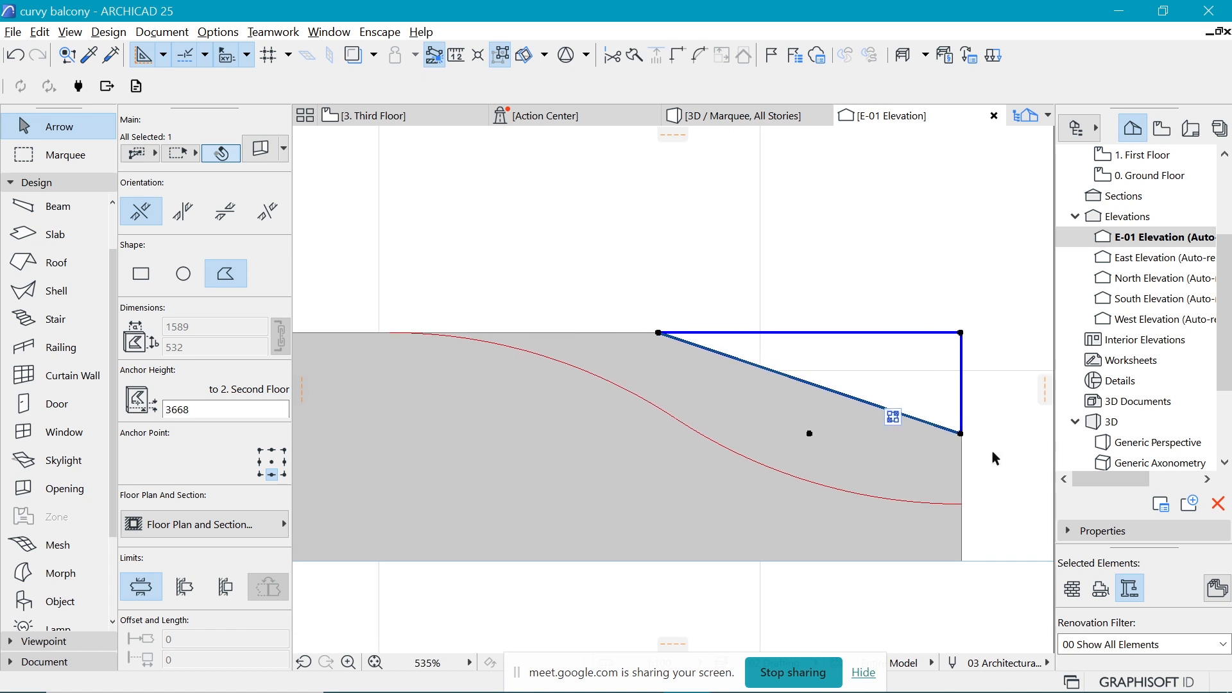
click(961, 434)
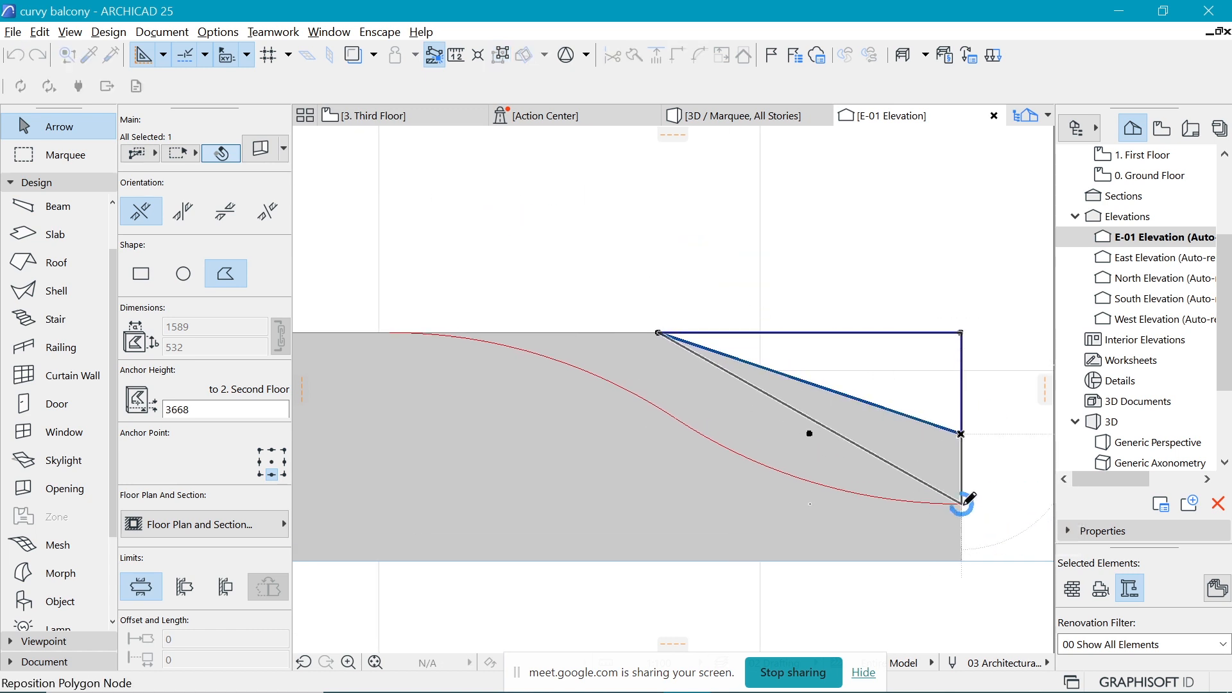
click(982, 517)
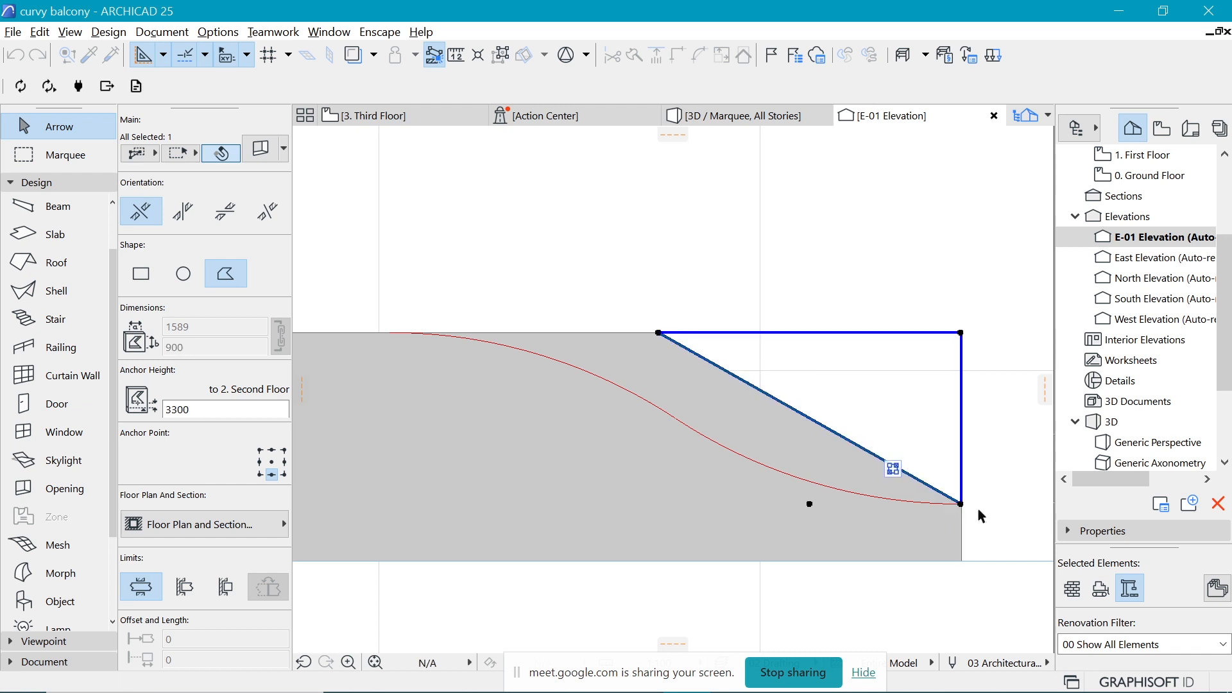
click(660, 334)
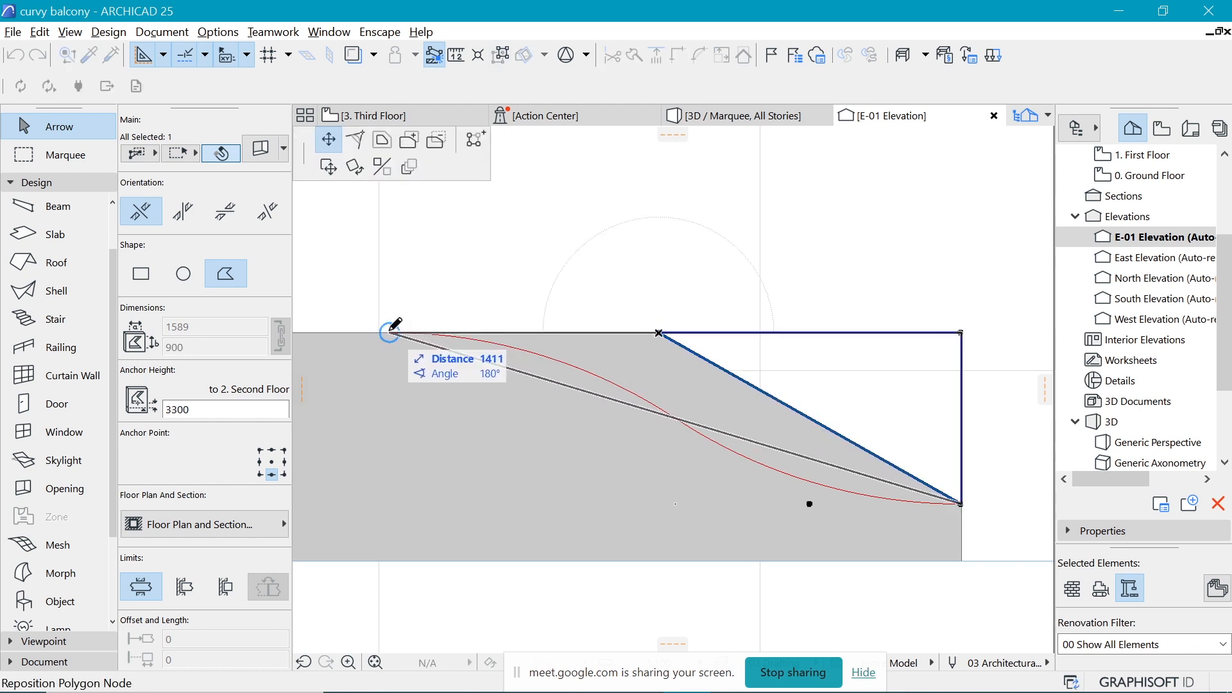
click(419, 339)
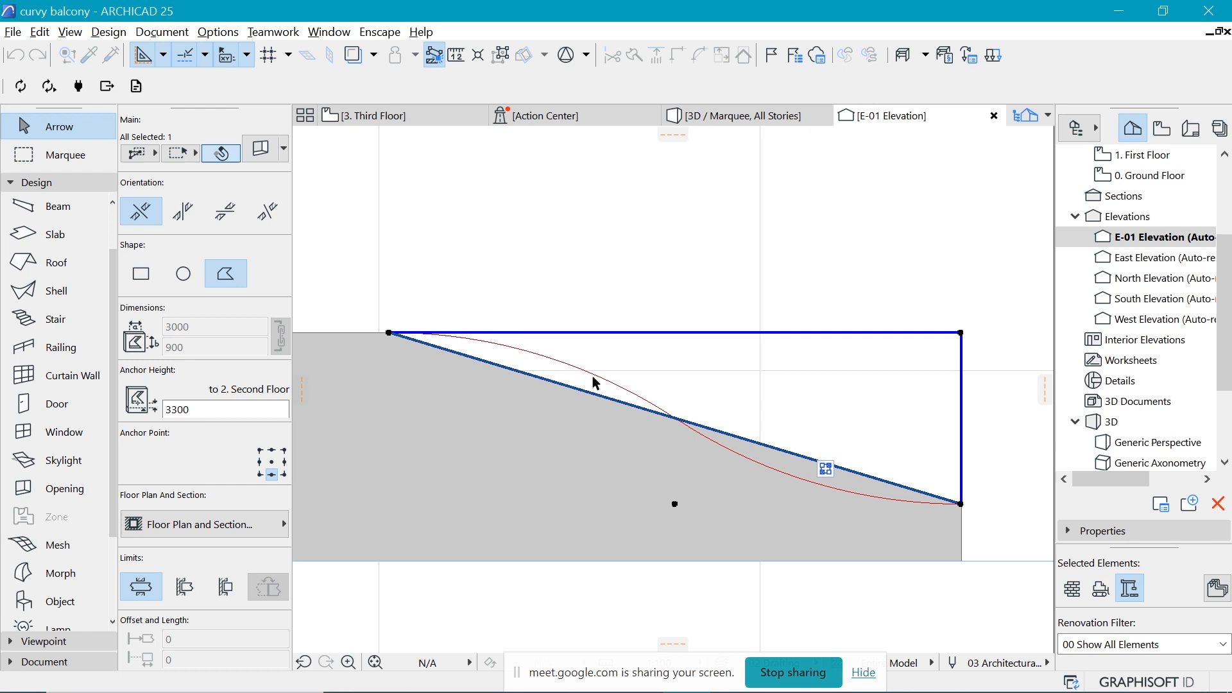
Insert a node at the midpoint of the opening's sloped edge, where it crosses the red S-curve.
scroll(662, 422, up, 2)
click(693, 424)
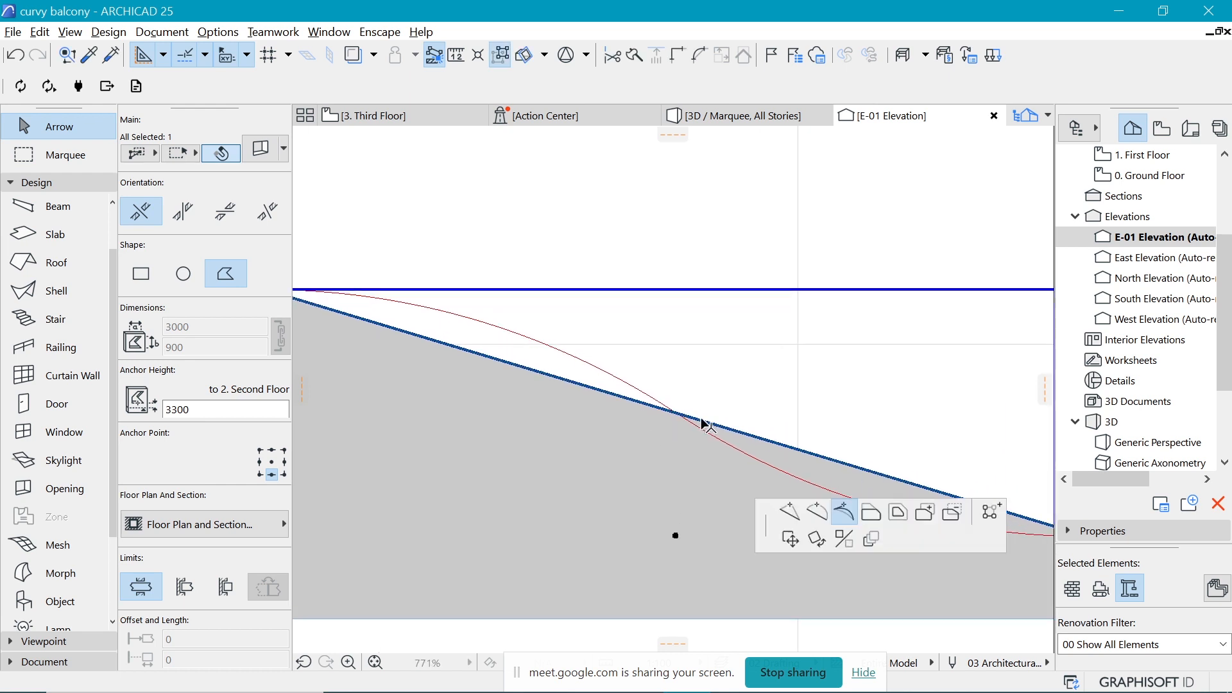
click(684, 410)
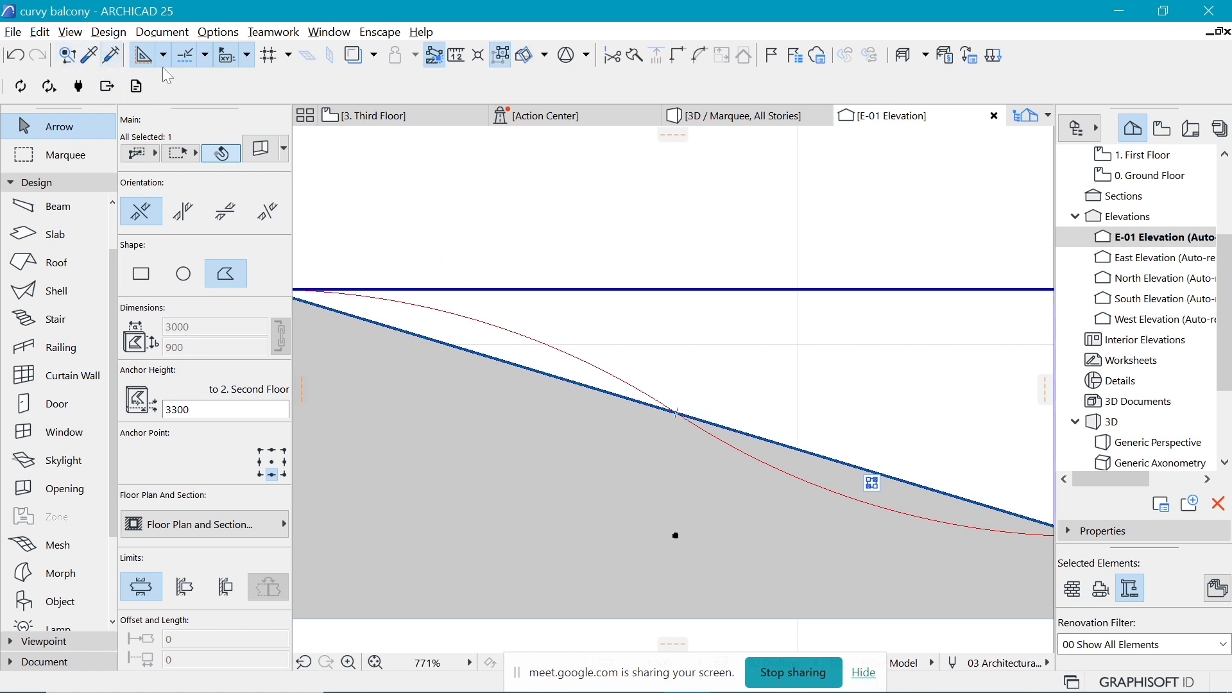
click(204, 56)
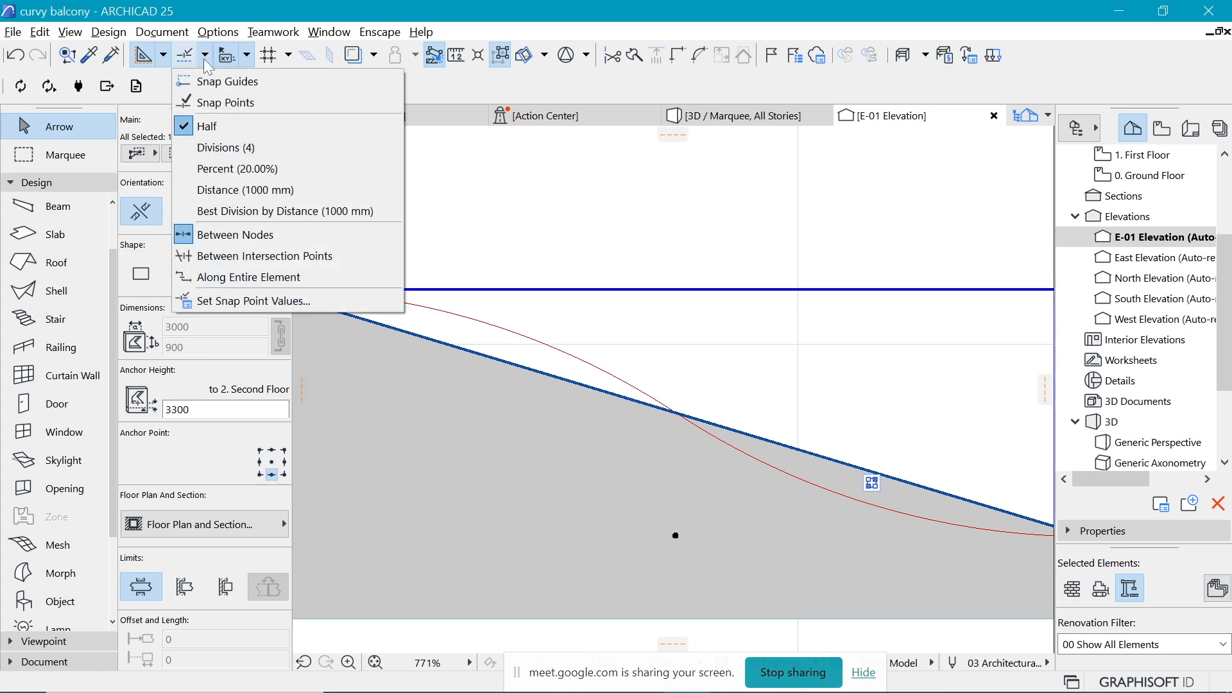
click(203, 59)
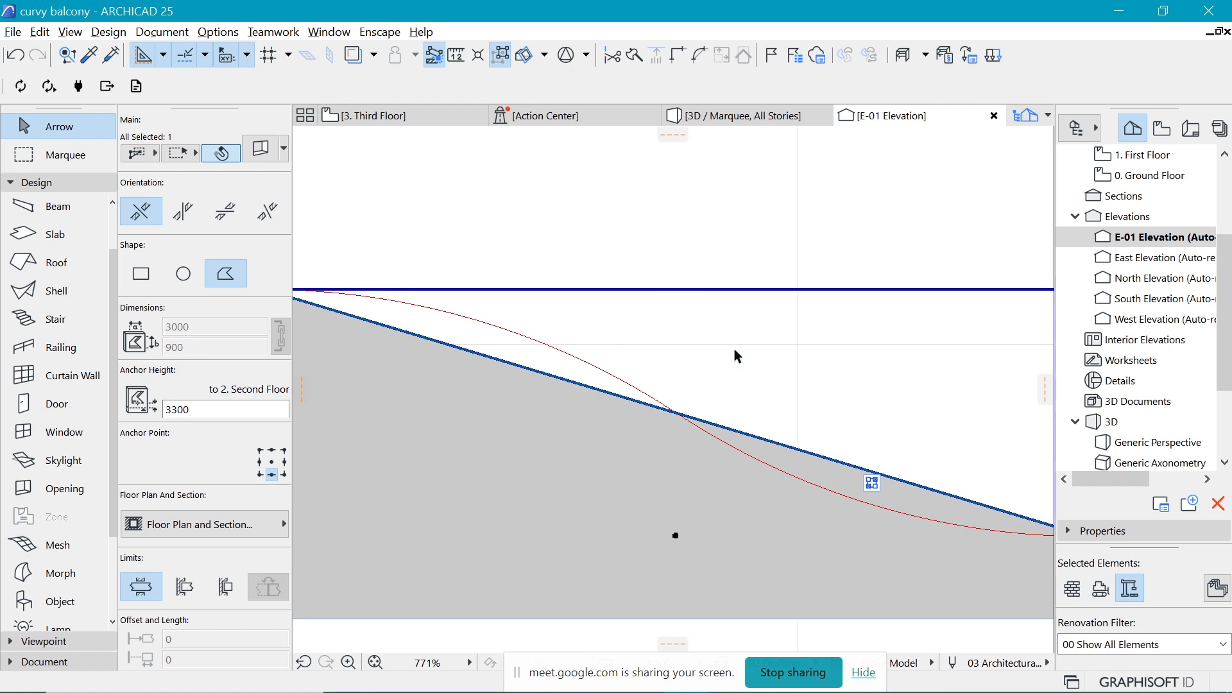
click(745, 439)
click(883, 524)
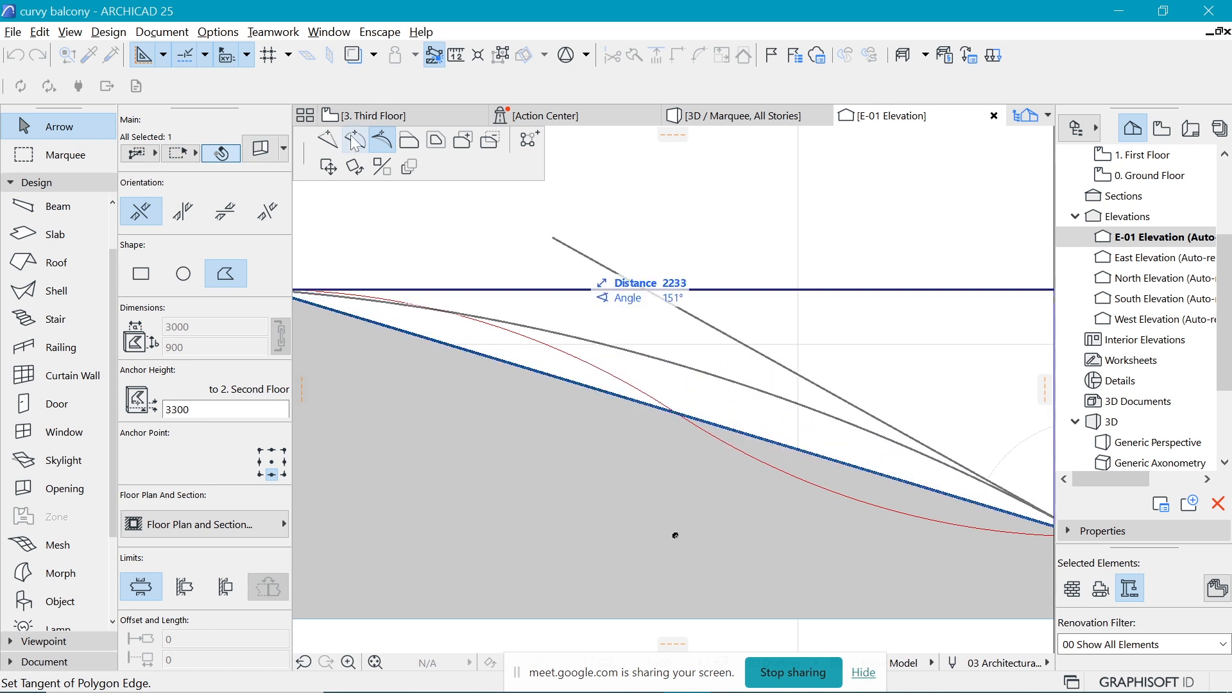
click(328, 147)
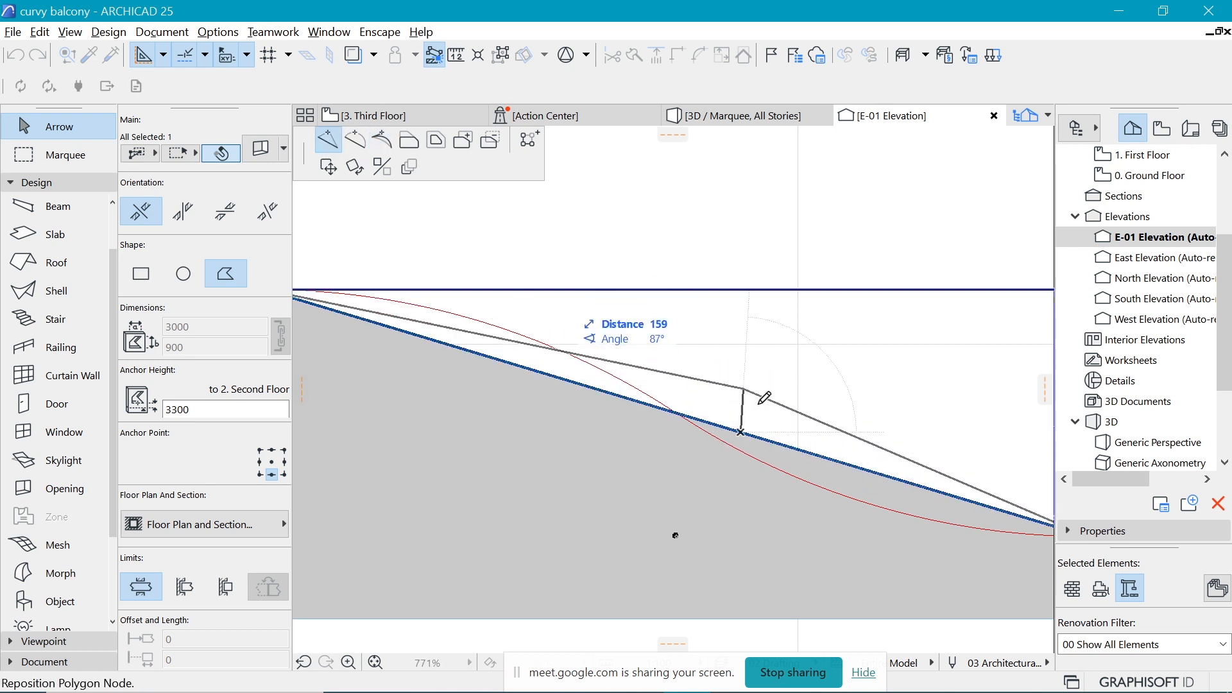
click(680, 414)
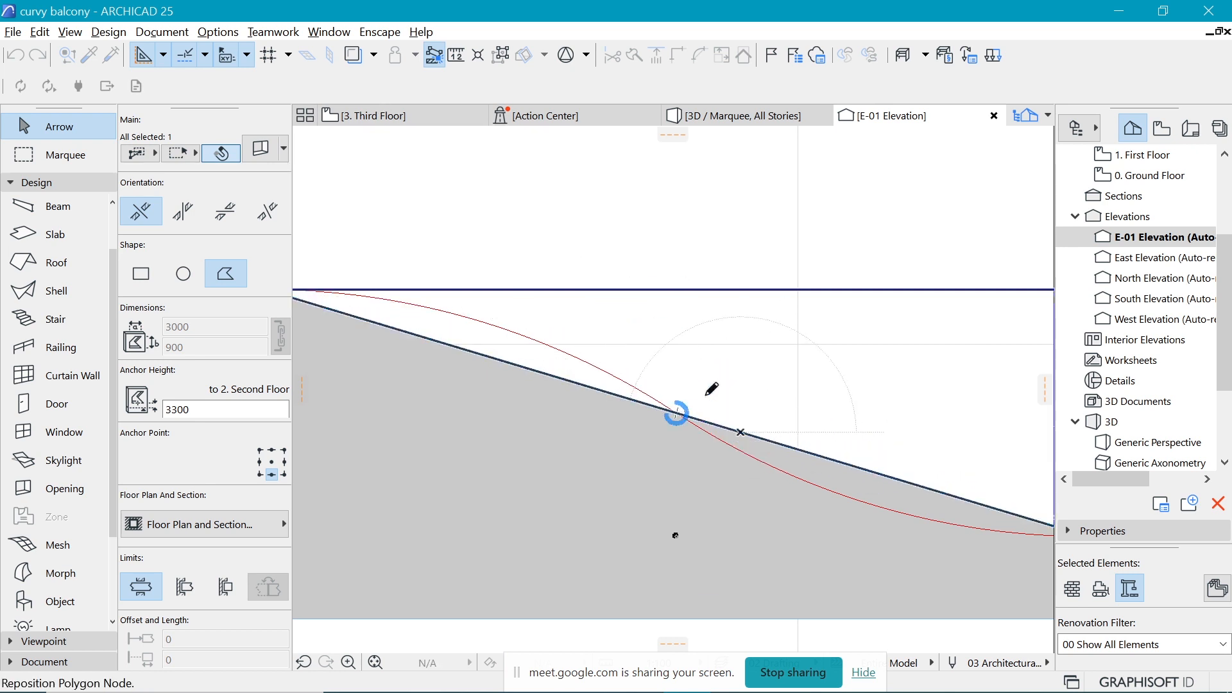
Curve the opening's two sloped segments along the red S-curve with horizontal tangents at its outer ends, and deselect the opening.
scroll(751, 372, down, 4)
scroll(761, 397, up, 1)
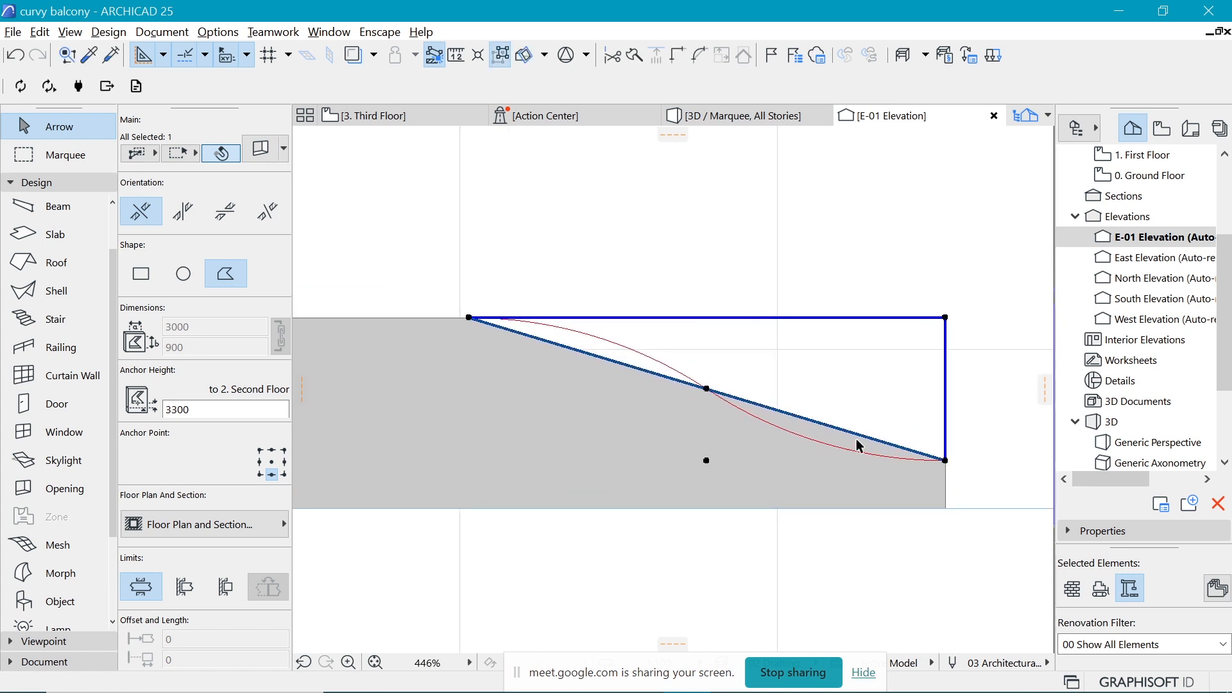
click(883, 441)
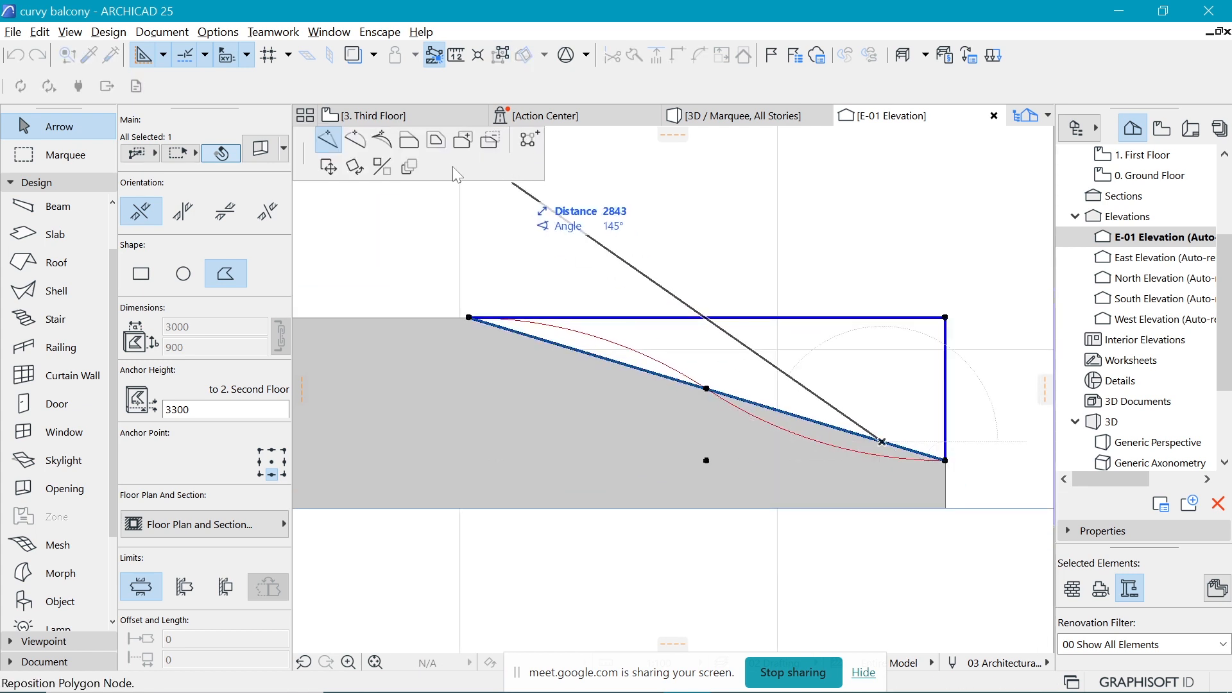
click(382, 142)
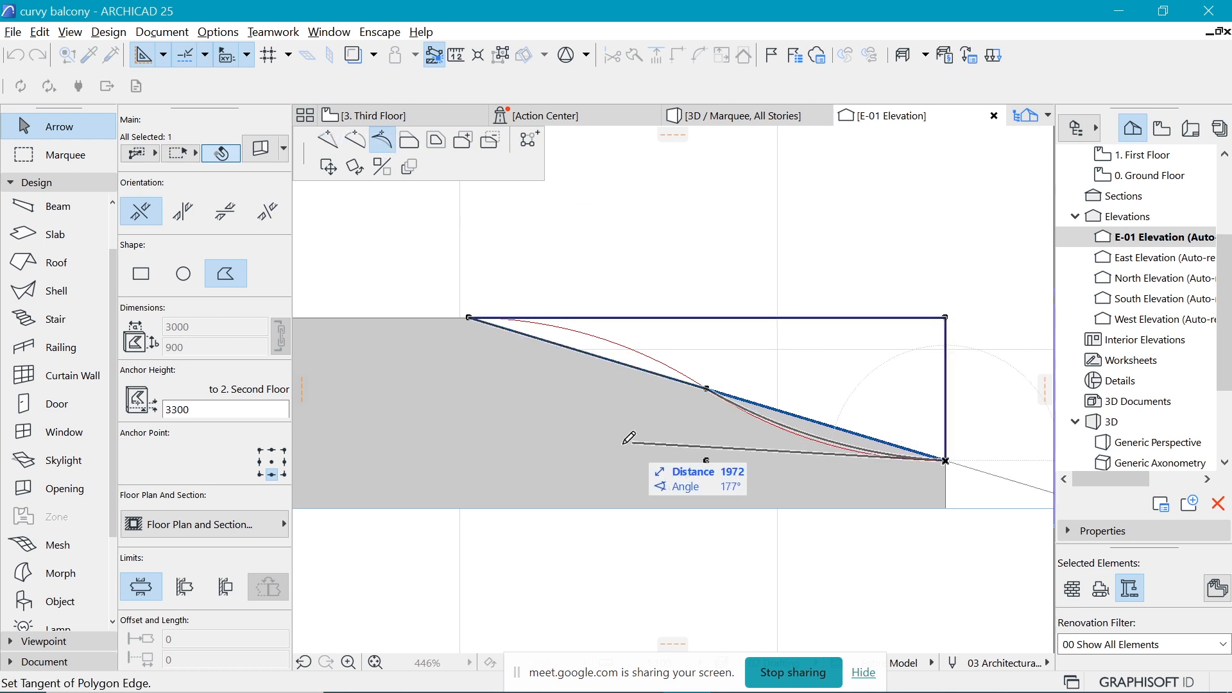
click(446, 461)
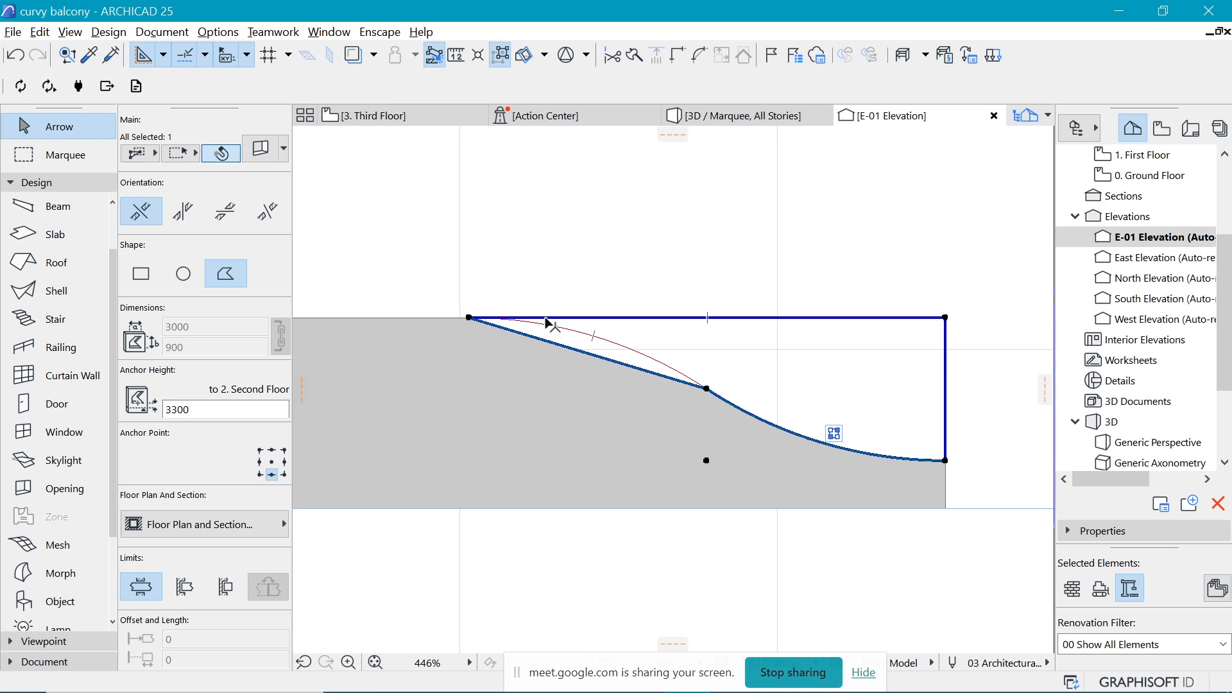
click(533, 337)
click(800, 319)
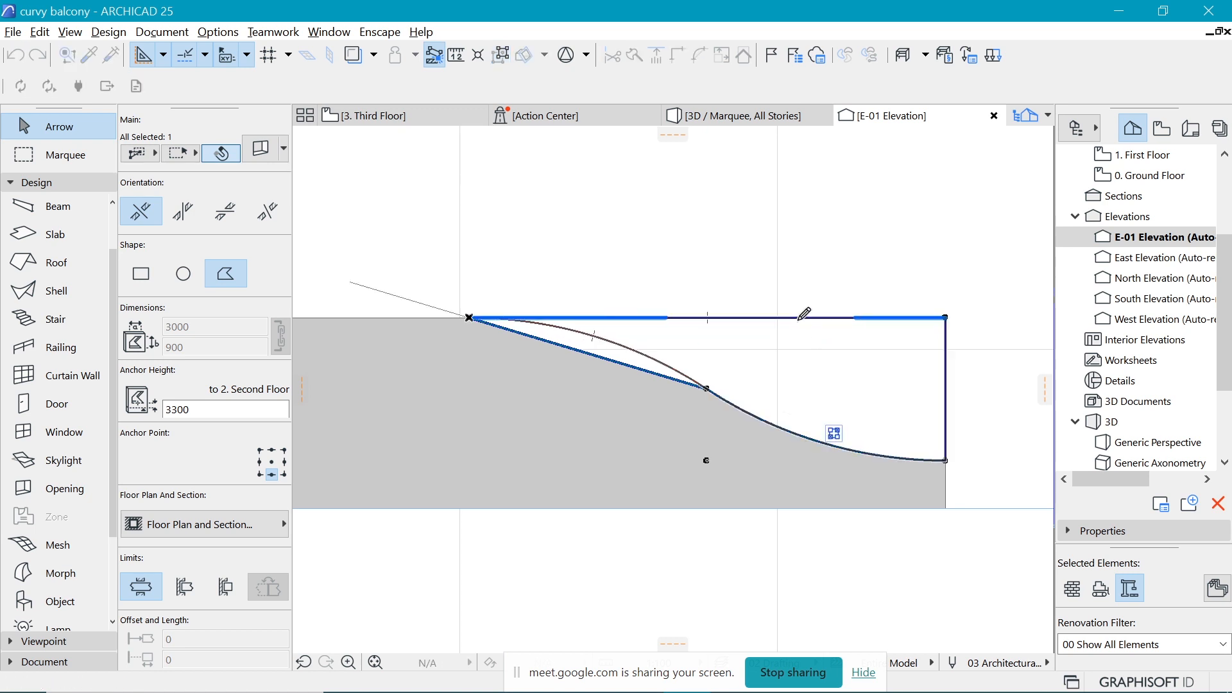
click(849, 242)
Measure the remaining height of the wall's end below the curved opening on the elevation.
scroll(942, 358, down, 4)
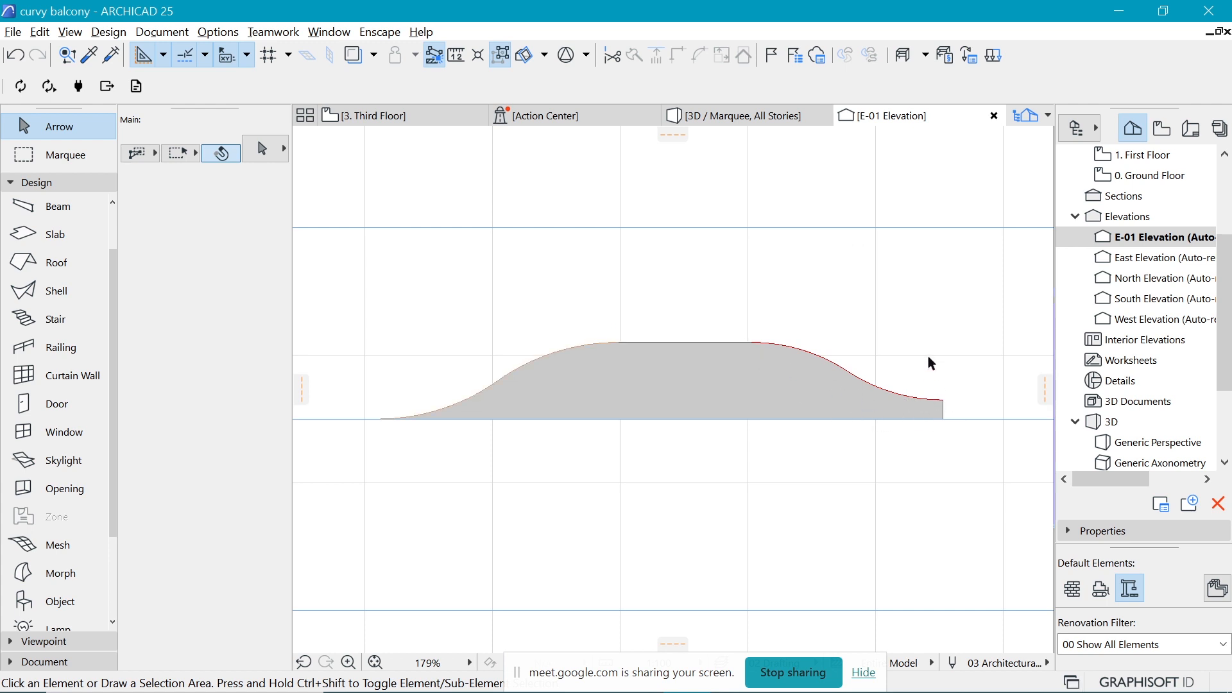
scroll(943, 418, up, 2)
key(m)
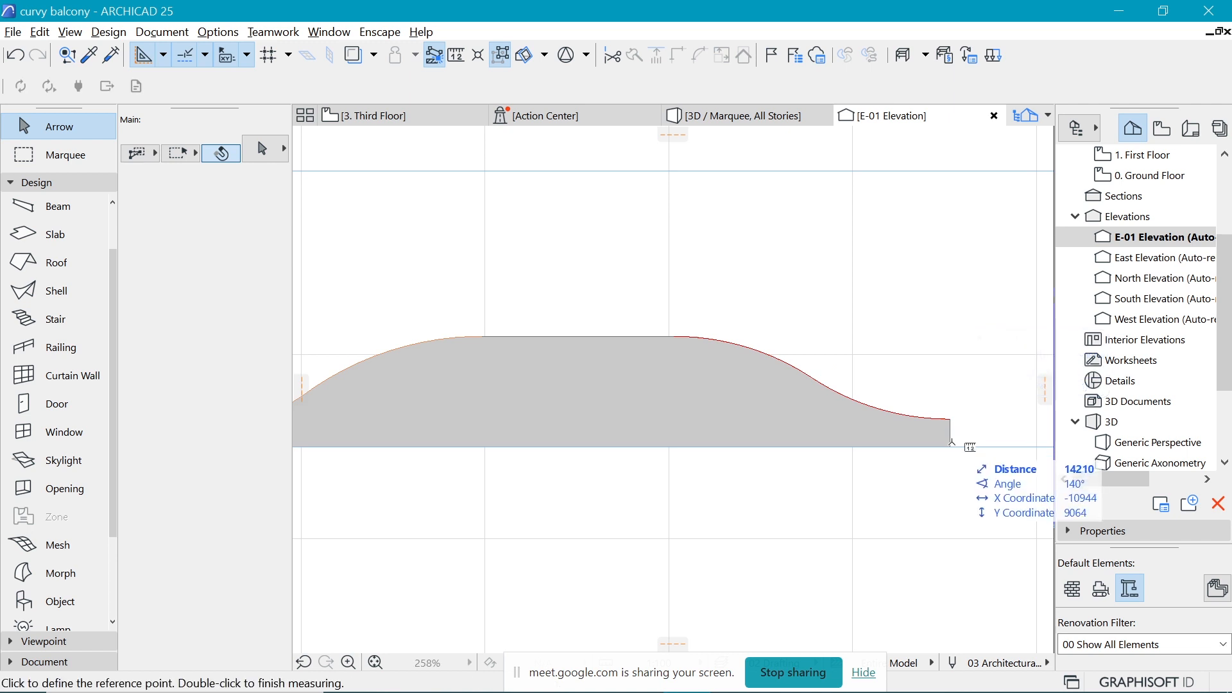
click(949, 446)
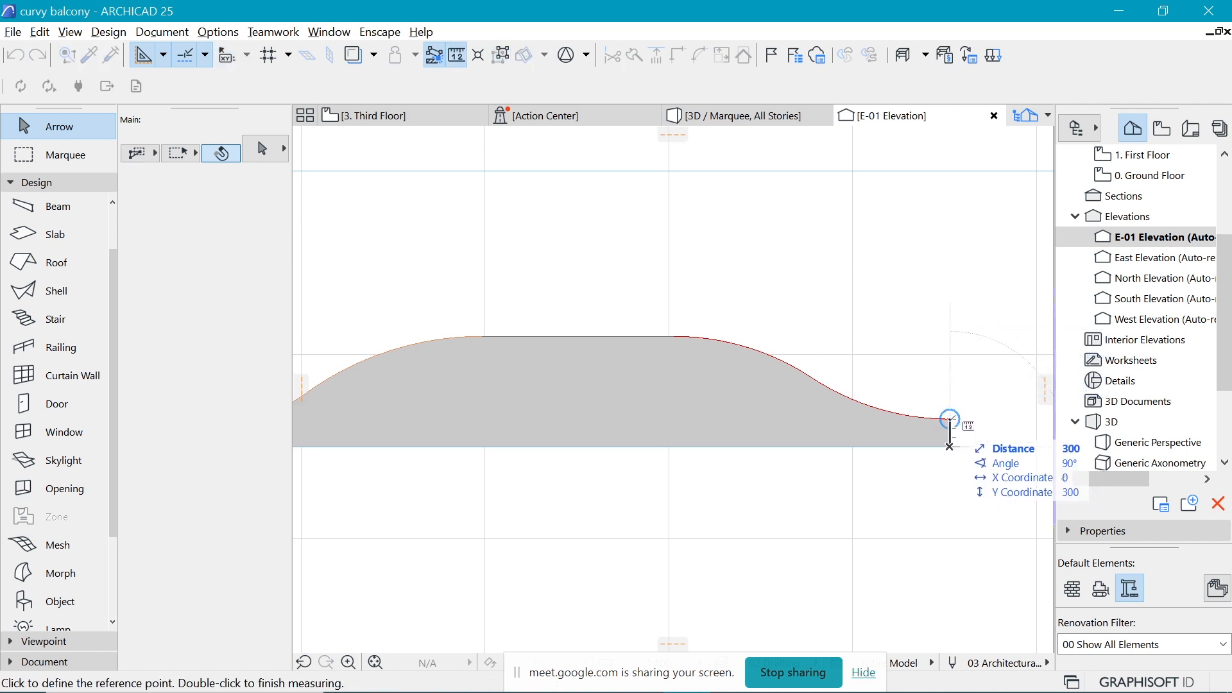
key(Escape)
scroll(934, 382, down, 2)
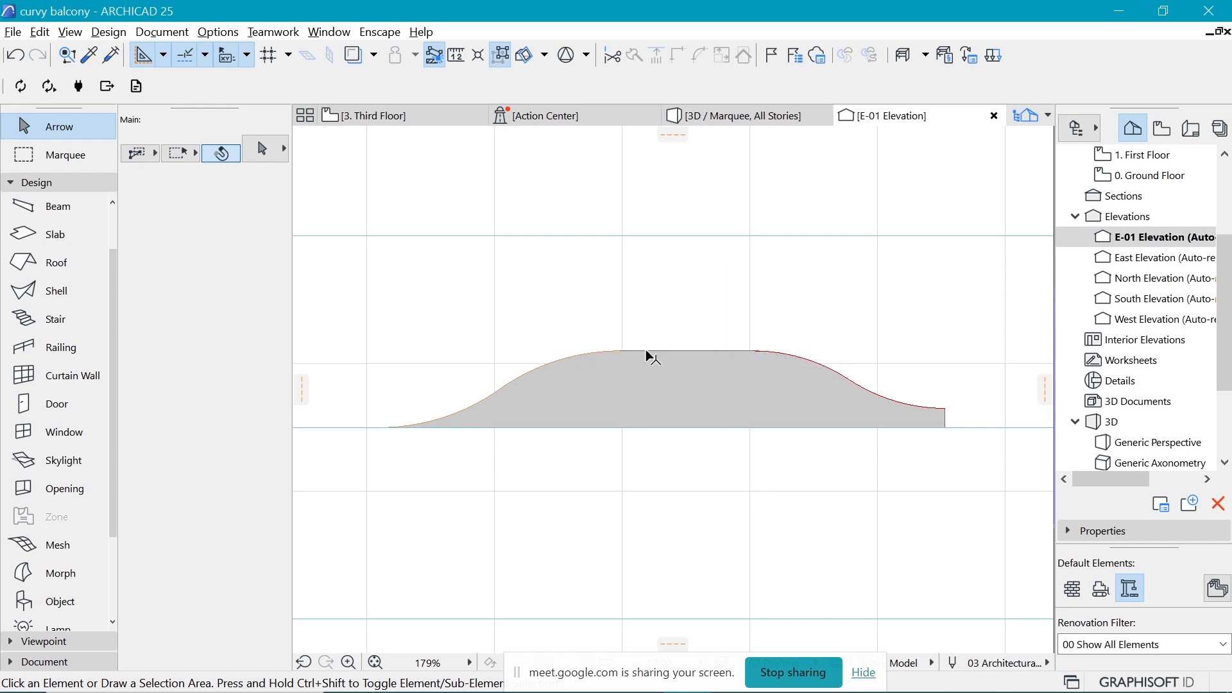
click(672, 407)
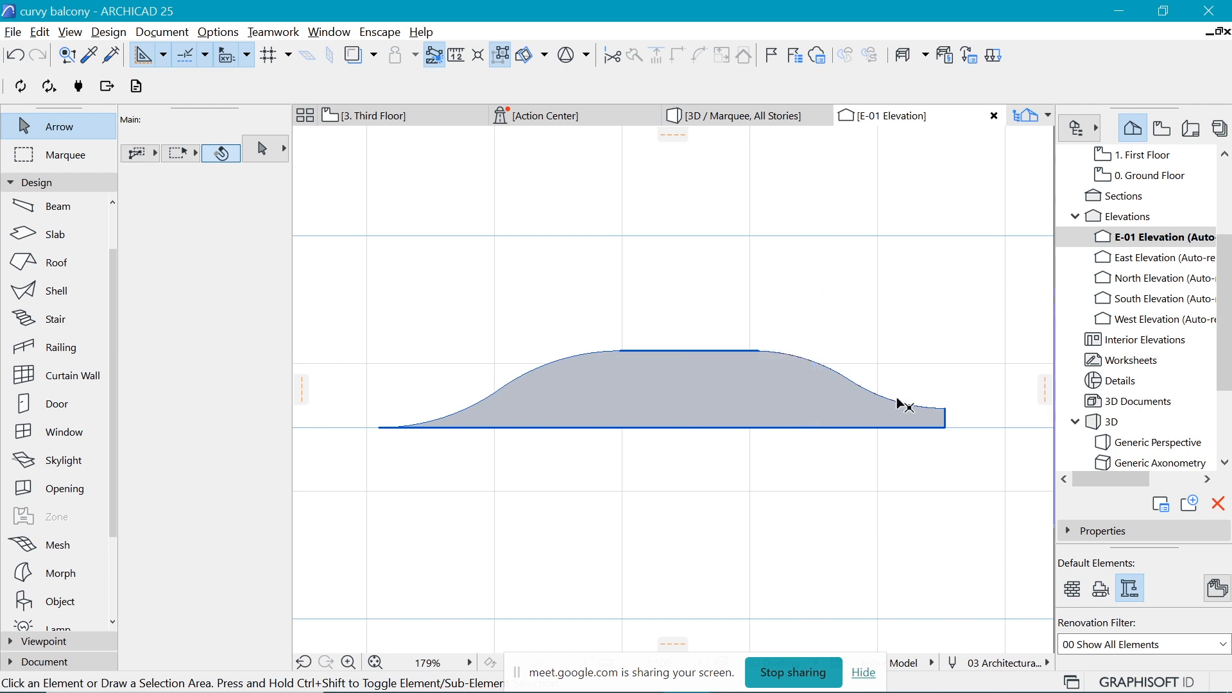
Examine the wall with both curved end cuts in the 3D view from several angles, with nothing selected.
key(Escape)
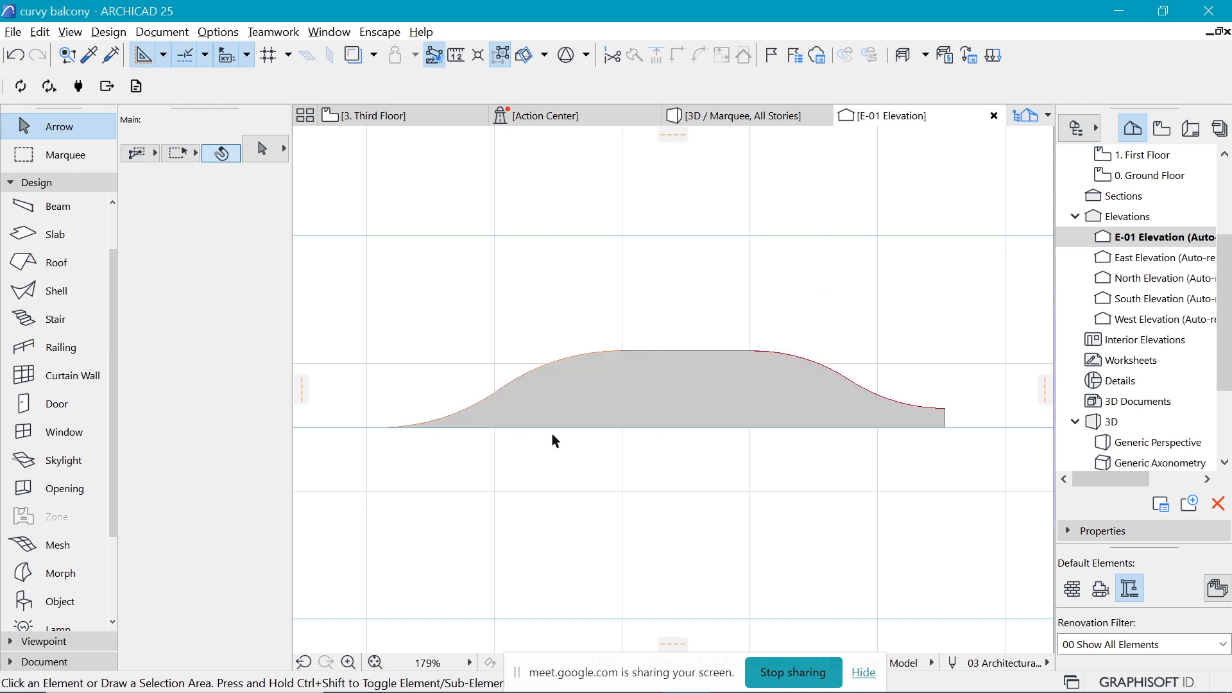
click(762, 113)
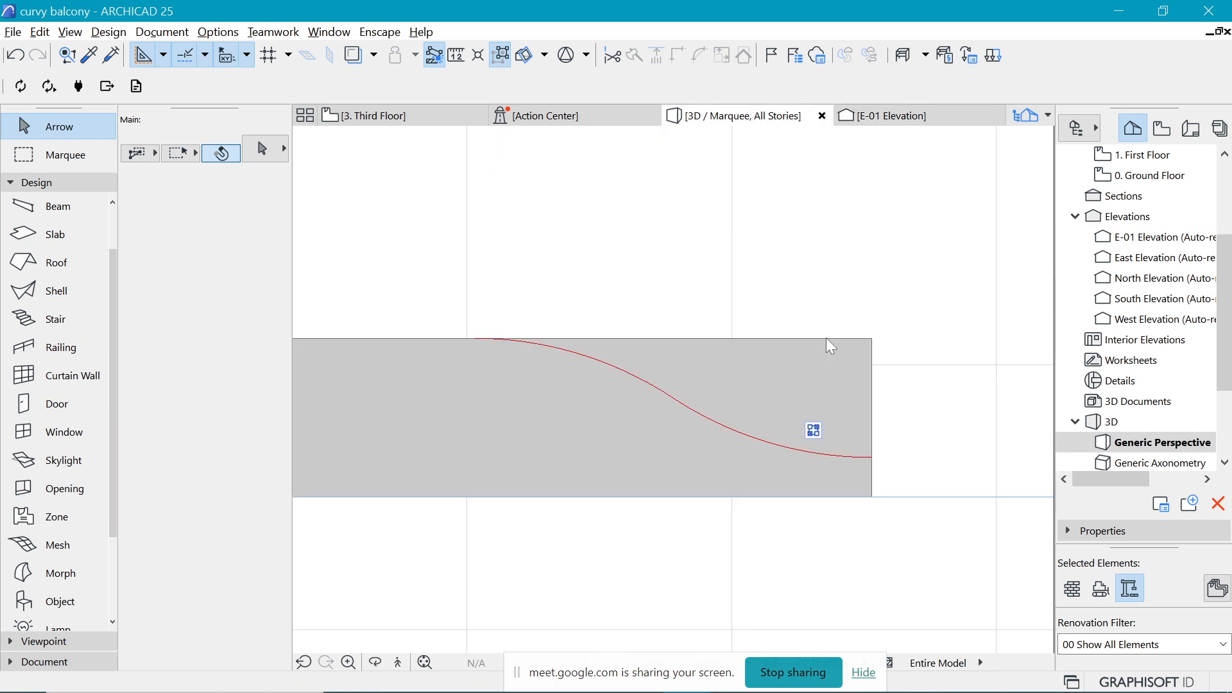
scroll(931, 395, down, 3)
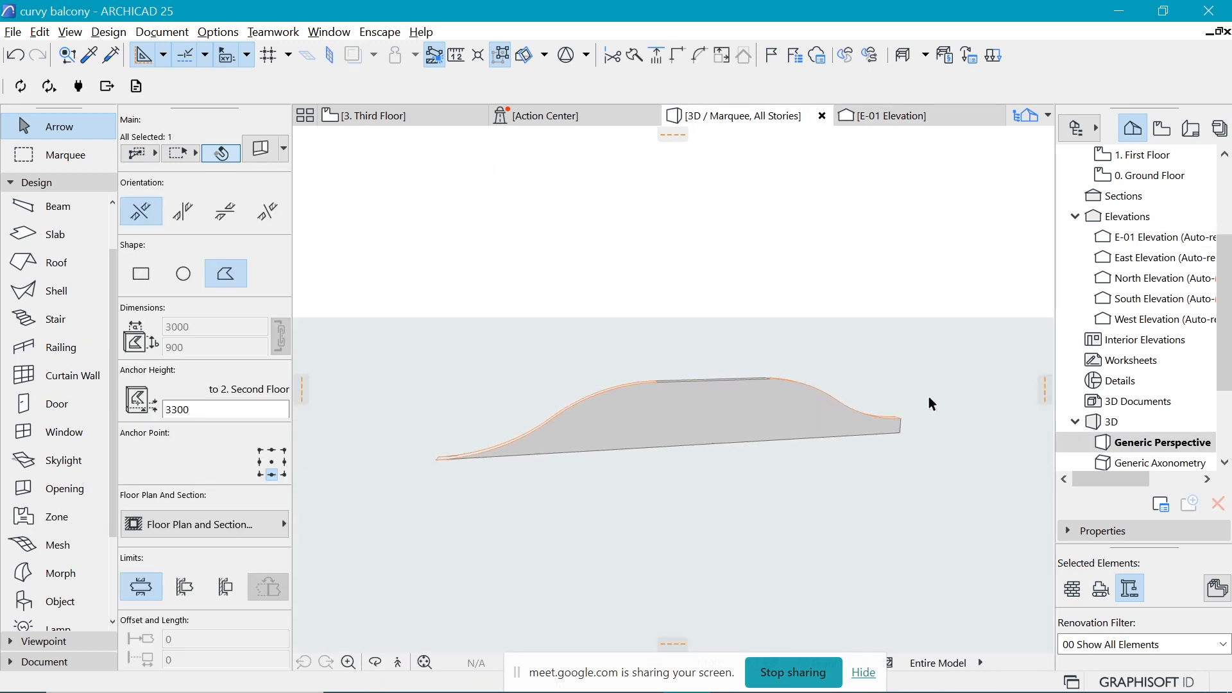
click(864, 307)
drag(738, 271, 821, 314)
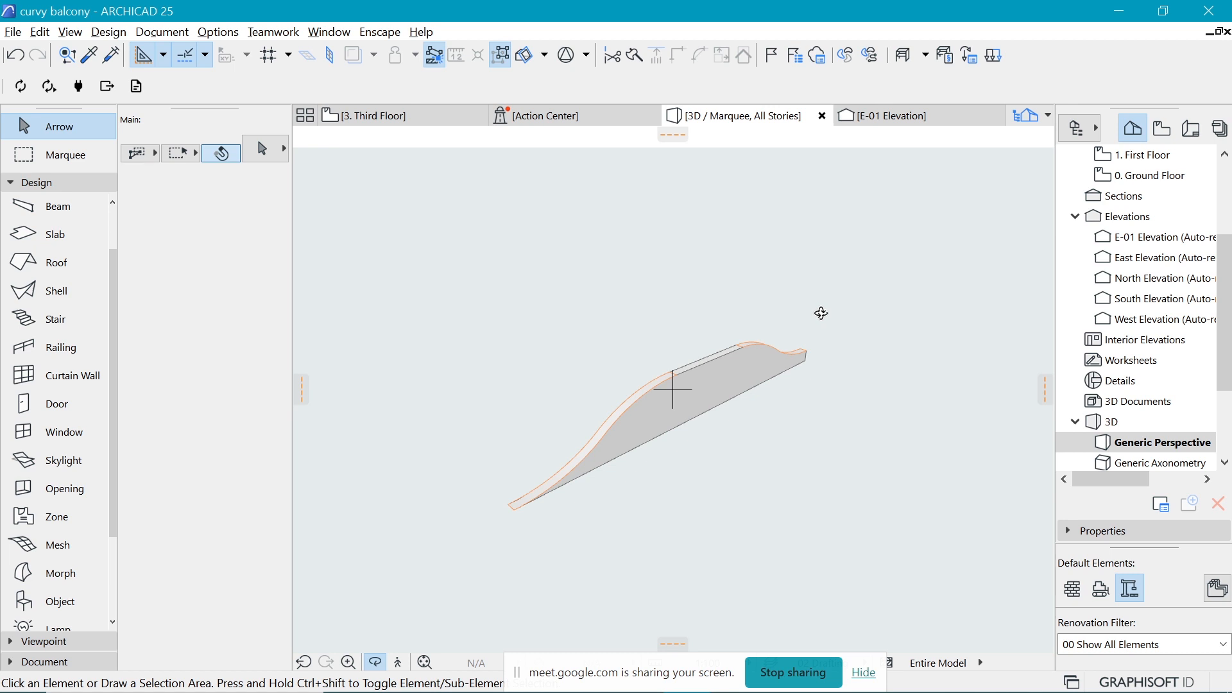
drag(740, 372, 563, 353)
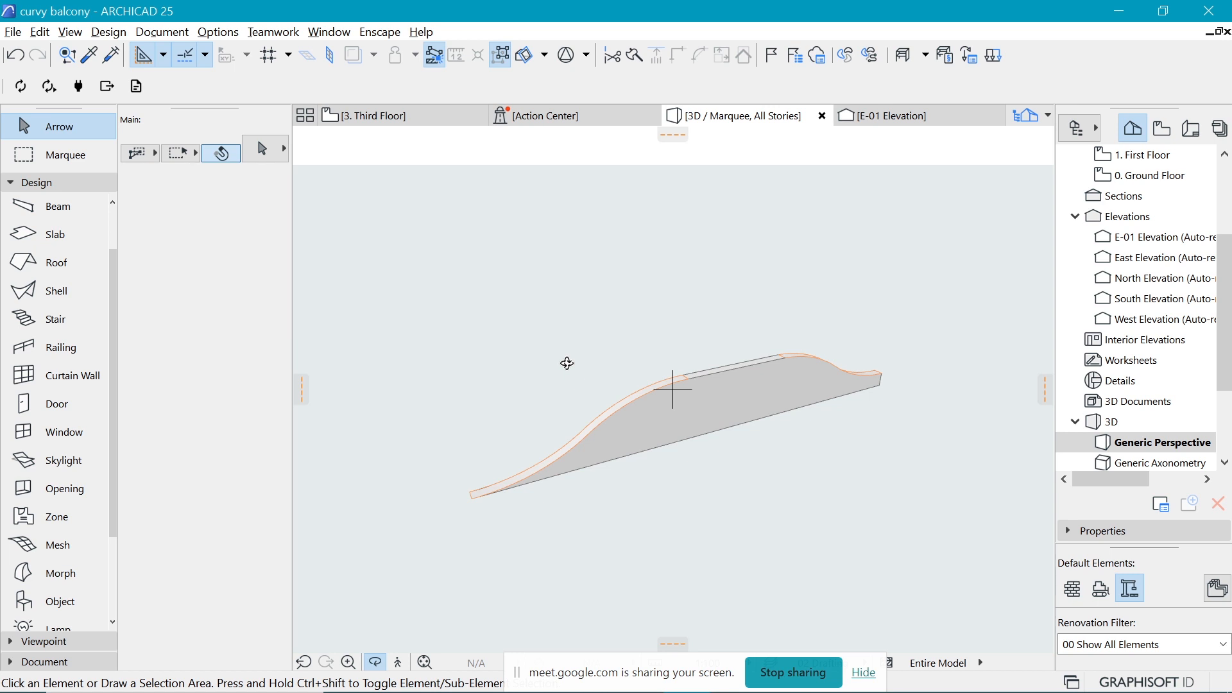
On the third floor plan, move the curved wall about 13280 mm from the E-01 elevation area to just outside the deck's outer edge.
click(420, 122)
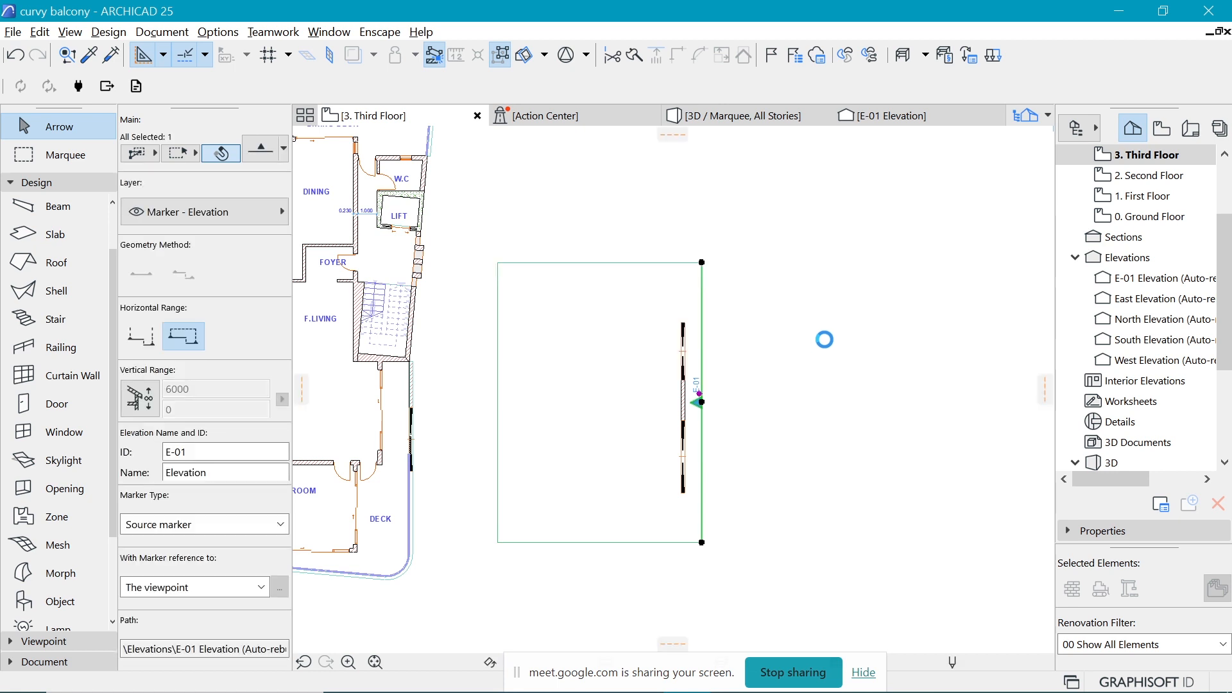
click(768, 335)
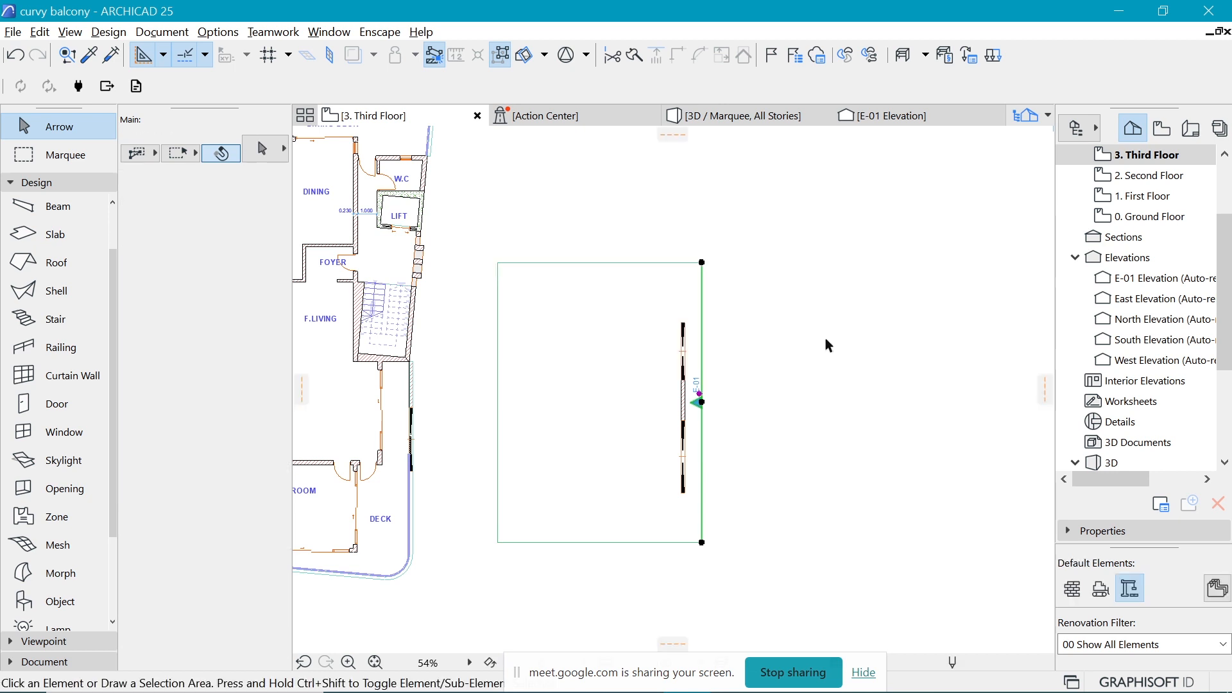
scroll(829, 339, down, 3)
scroll(749, 383, up, 3)
middle_drag(749, 383, 855, 360)
scroll(856, 366, up, 1)
click(866, 362)
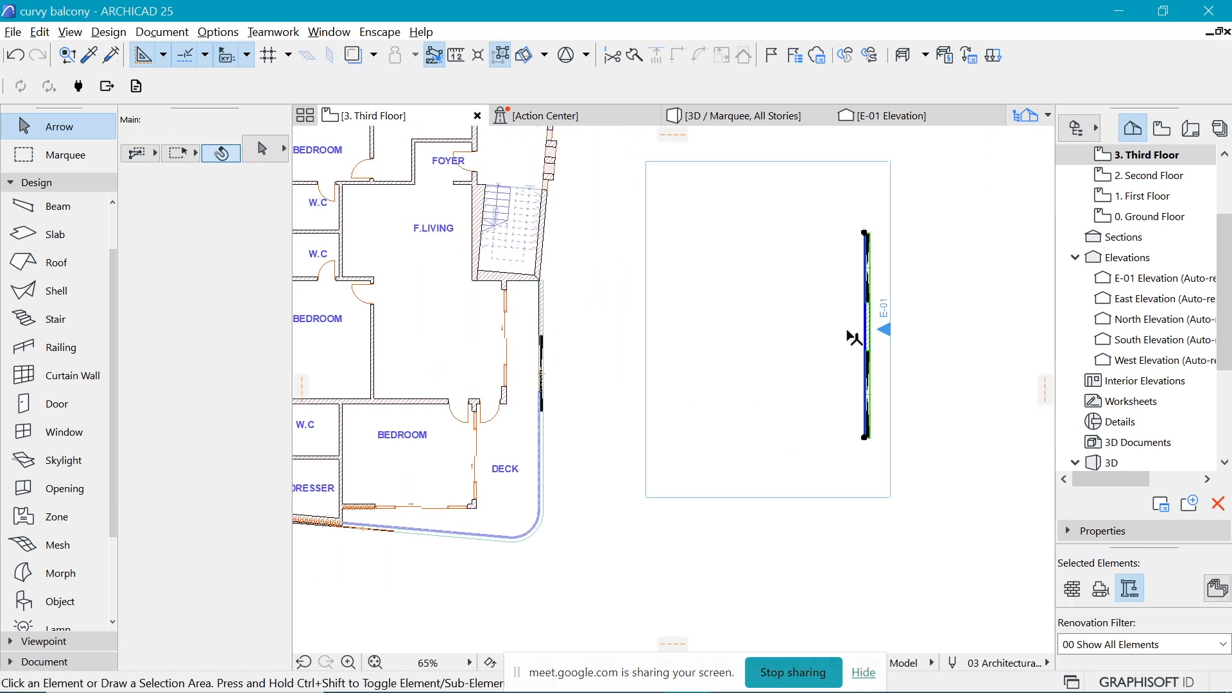
key(ctrl+d)
click(865, 438)
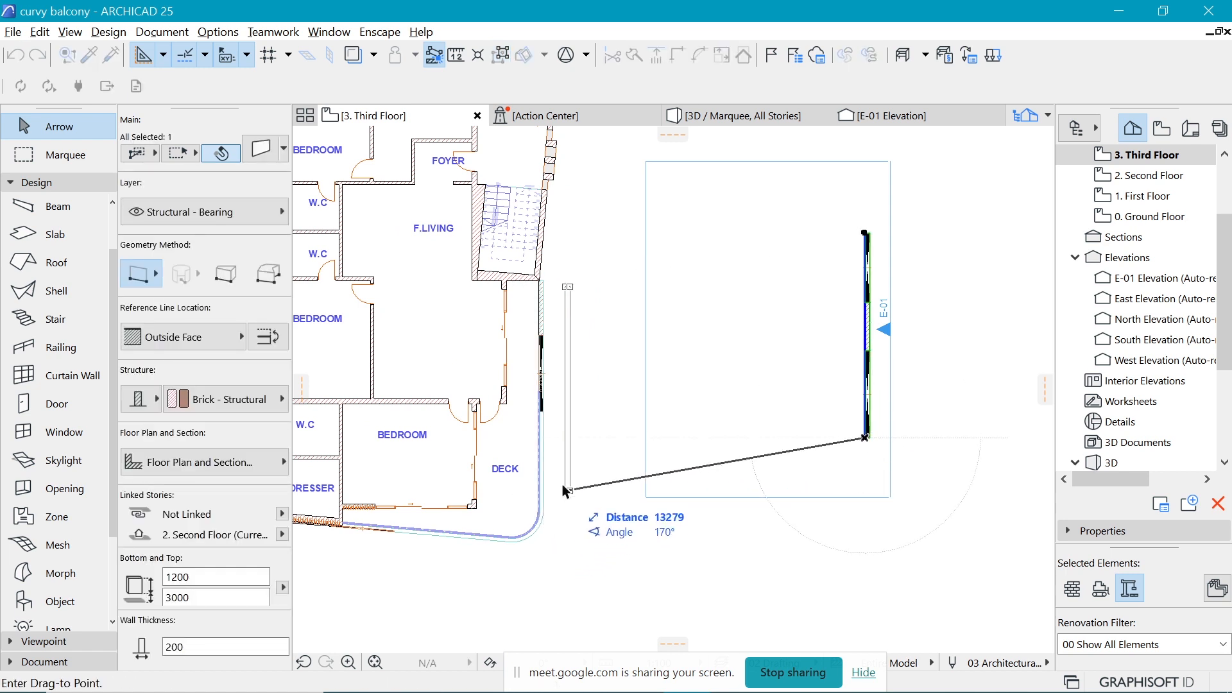
click(564, 486)
Enclose the whole building plan and the moved wall in a rectangular marquee and show that area in 3D.
scroll(678, 367, down, 3)
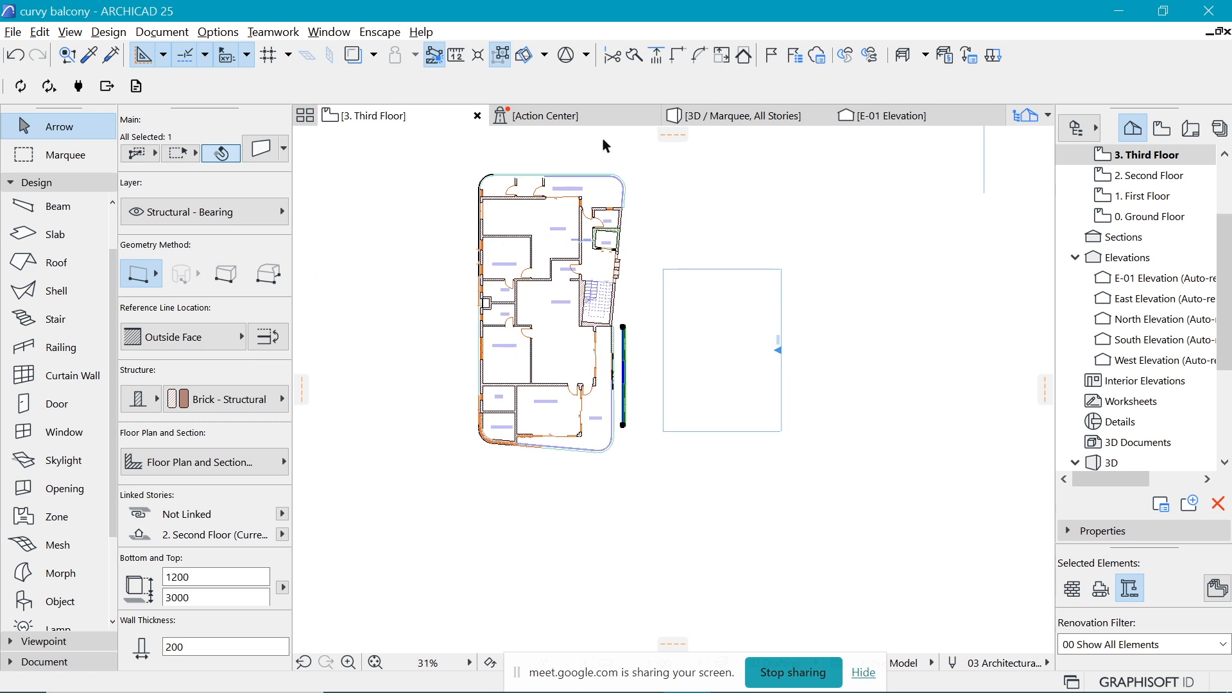
click(33, 159)
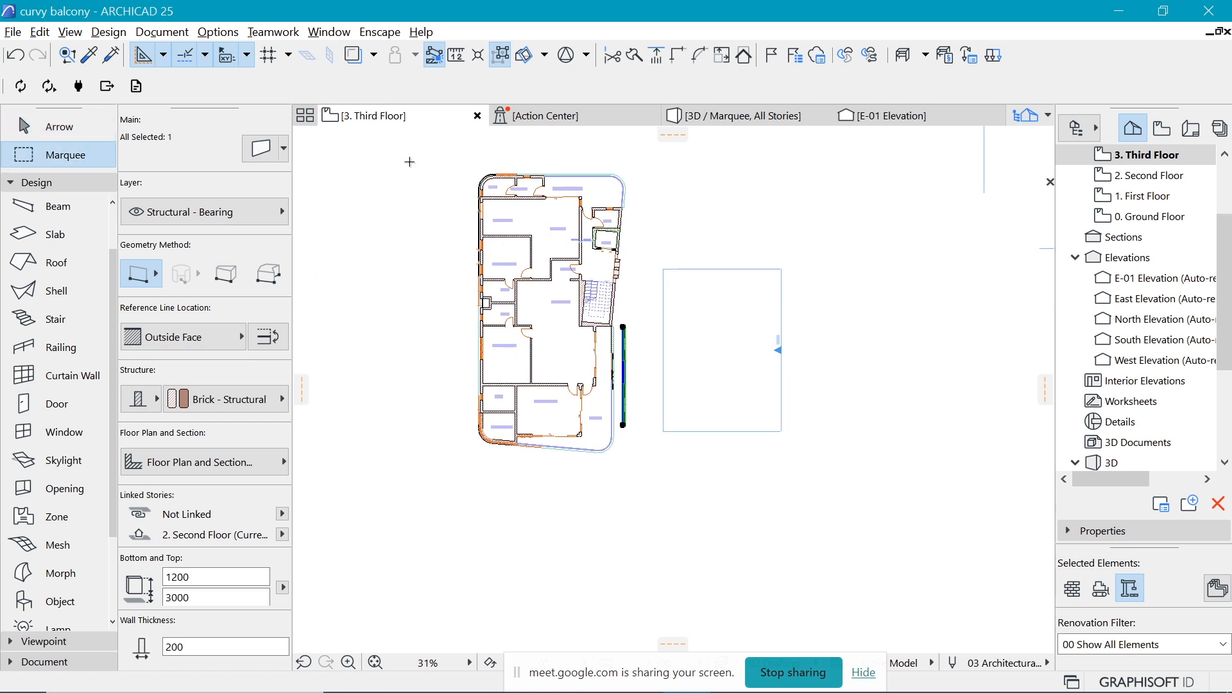
click(430, 160)
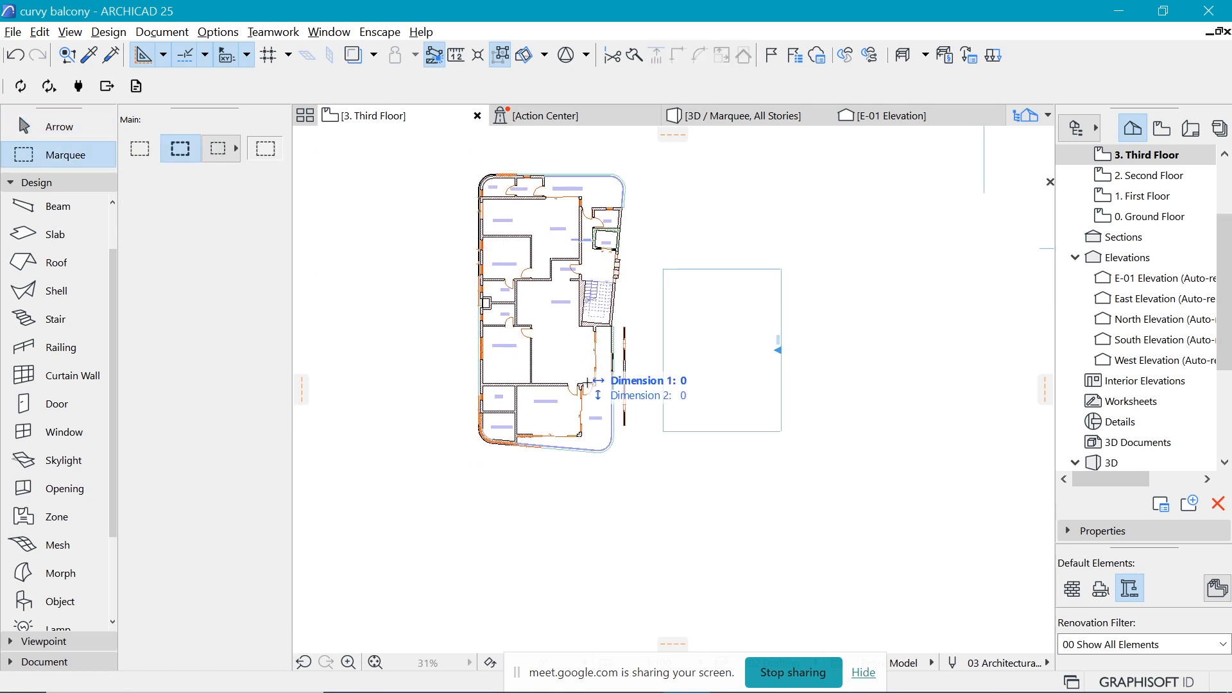
click(674, 487)
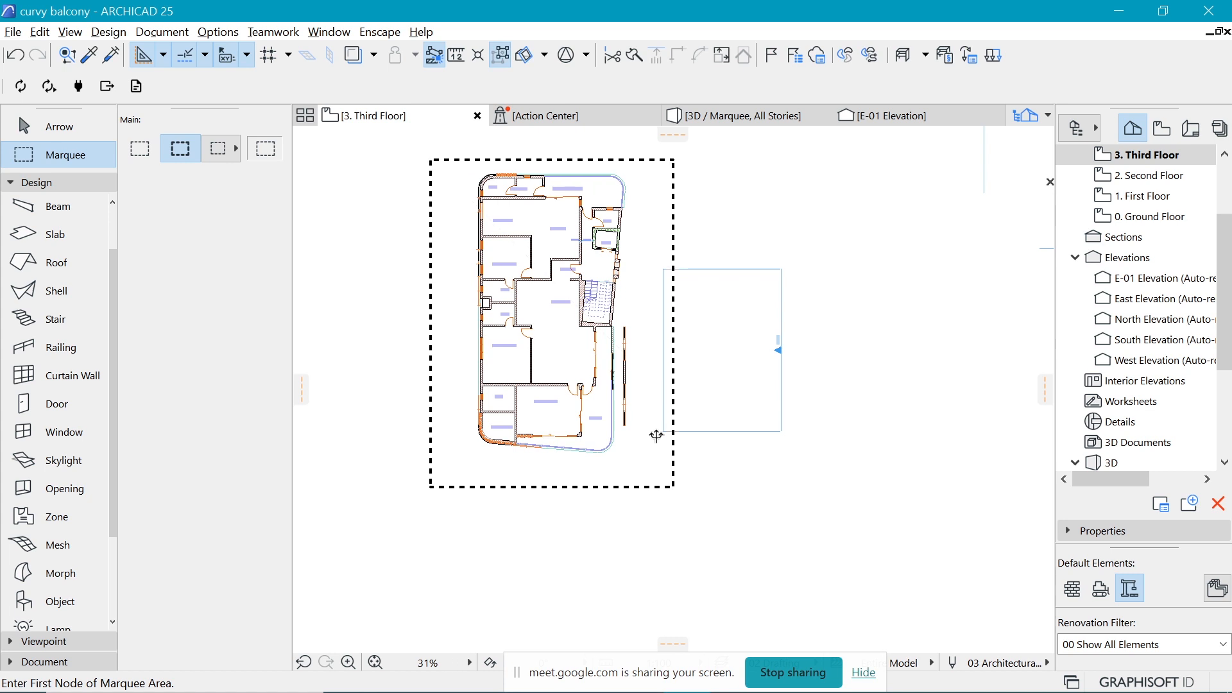
right_click(729, 185)
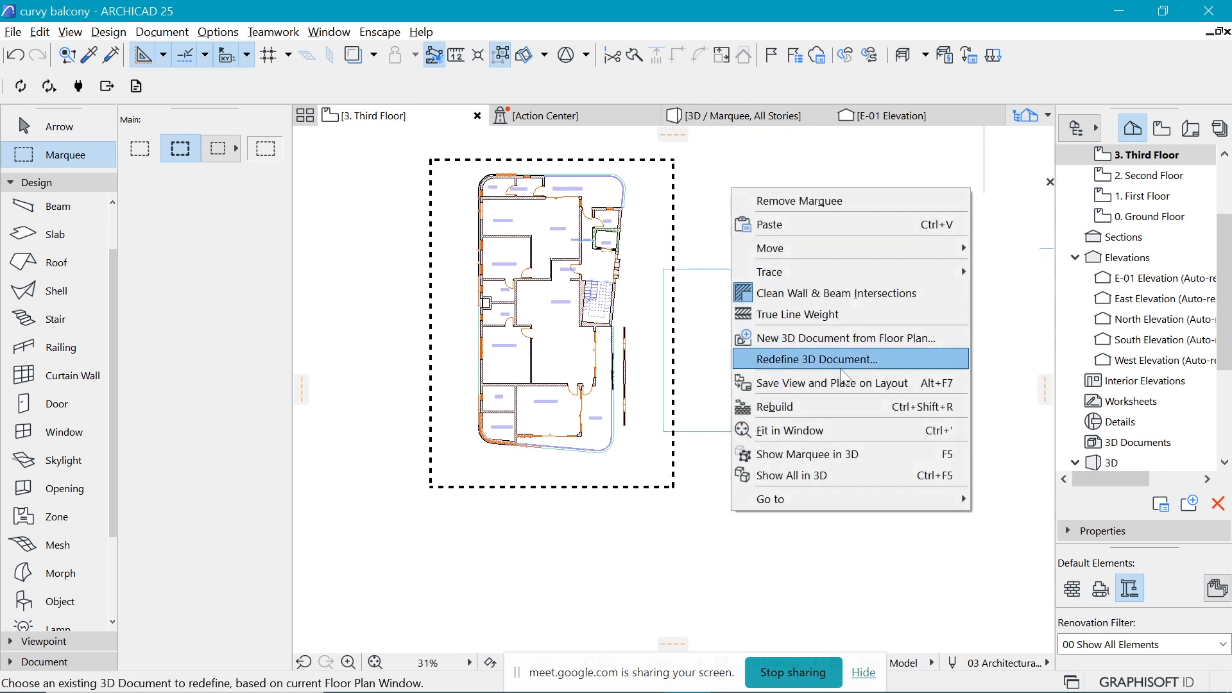
click(823, 460)
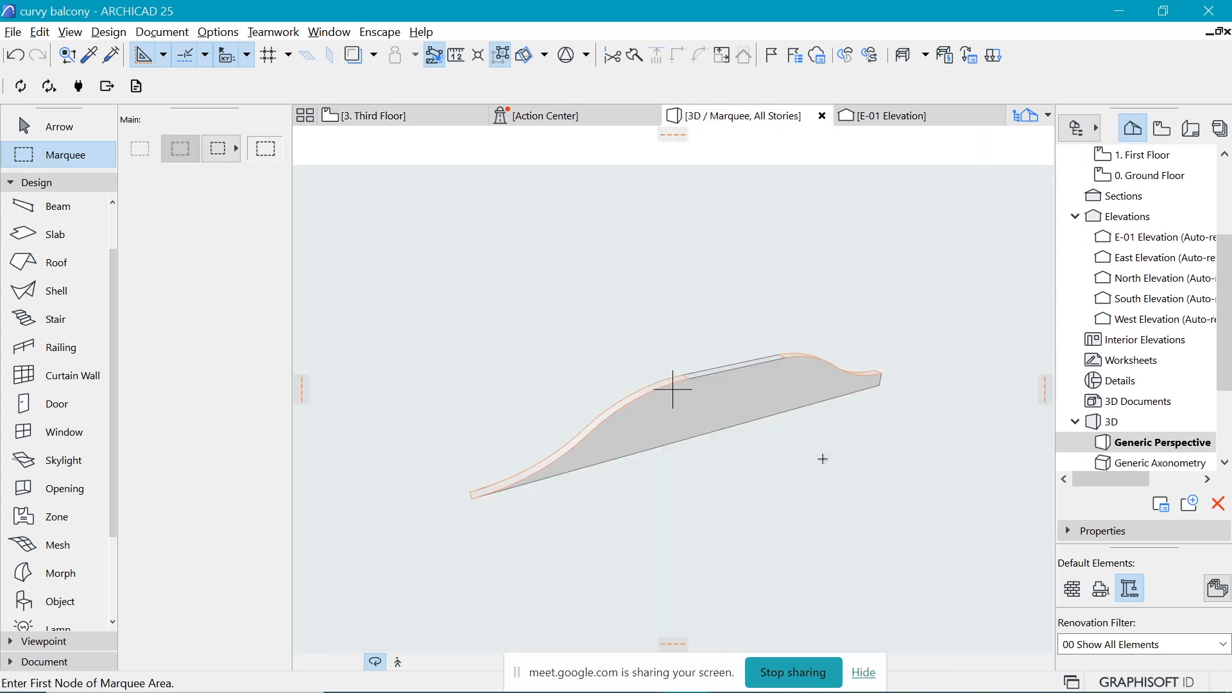
Examine the moved curved wall against the building's existing curvy balconies in 3D, from several sides and close up.
mouse_move(431, 689)
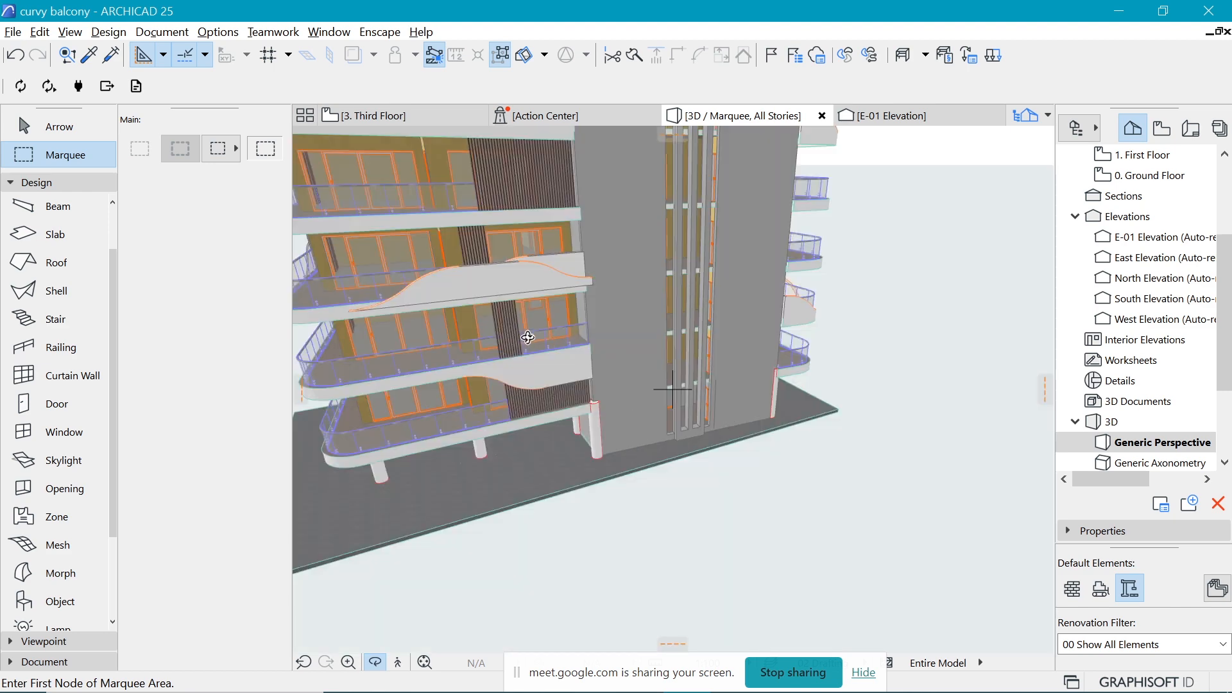
scroll(527, 338, down, 1)
drag(550, 348, 737, 343)
scroll(566, 360, up, 1)
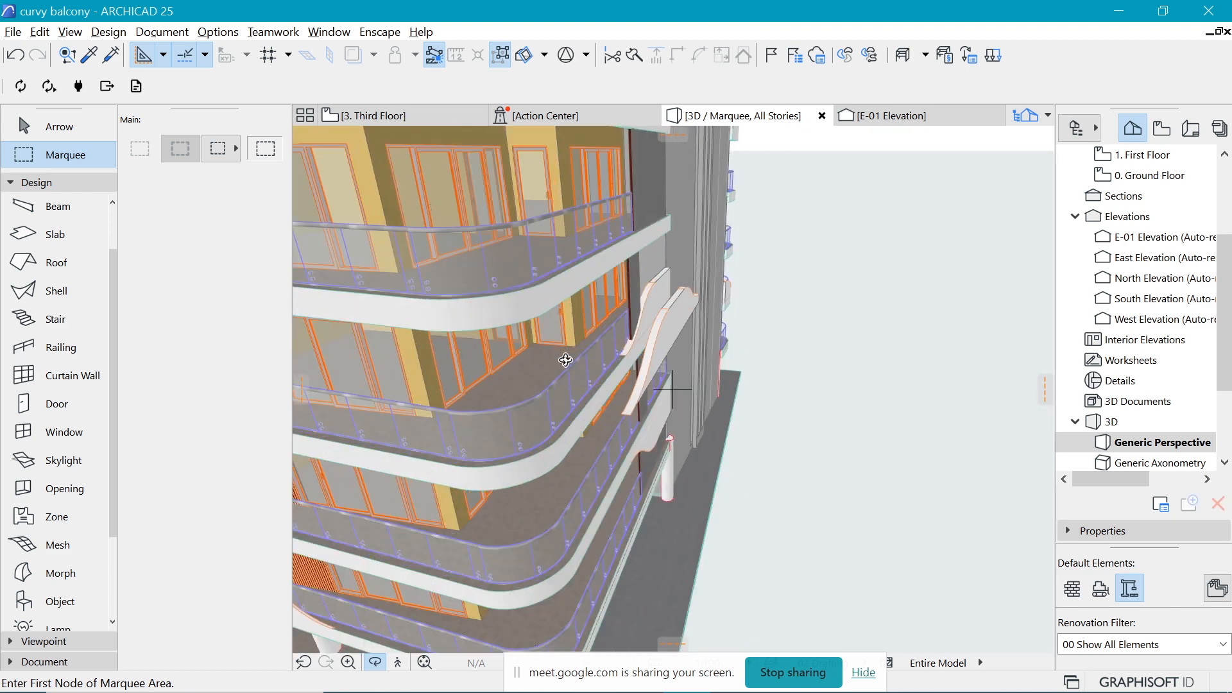
scroll(565, 360, up, 1)
drag(686, 395, 556, 457)
scroll(556, 456, down, 3)
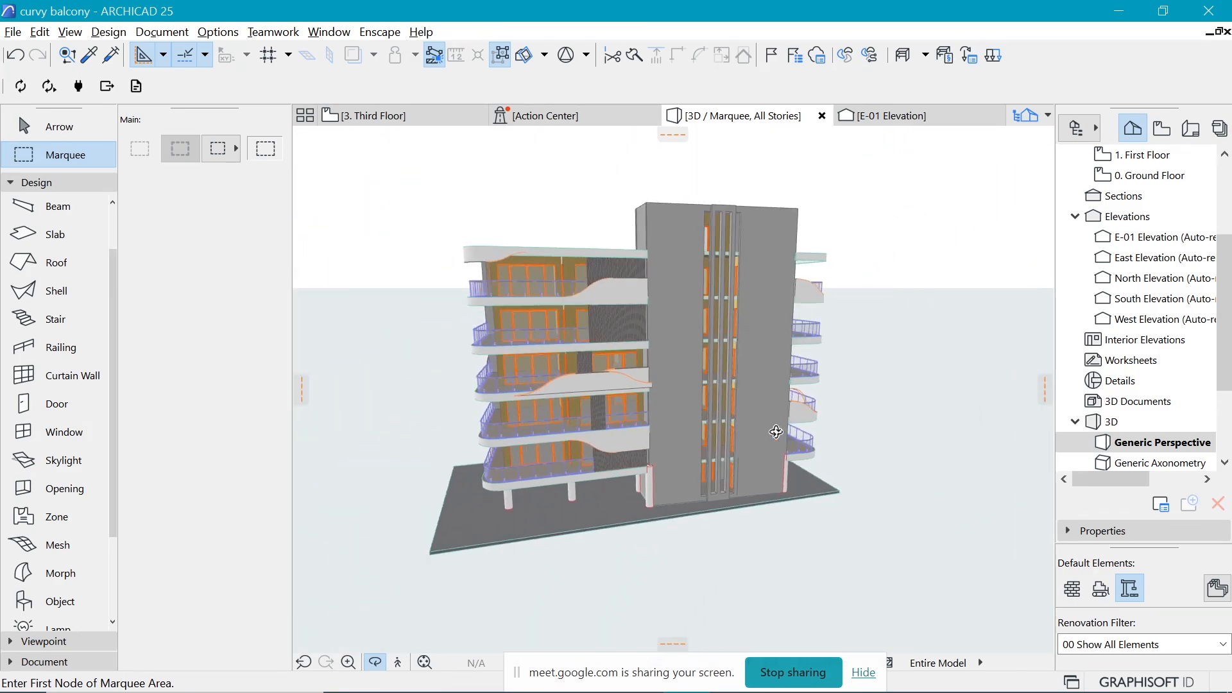
drag(864, 441, 894, 438)
drag(531, 387, 695, 366)
scroll(711, 461, up, 3)
scroll(668, 377, down, 3)
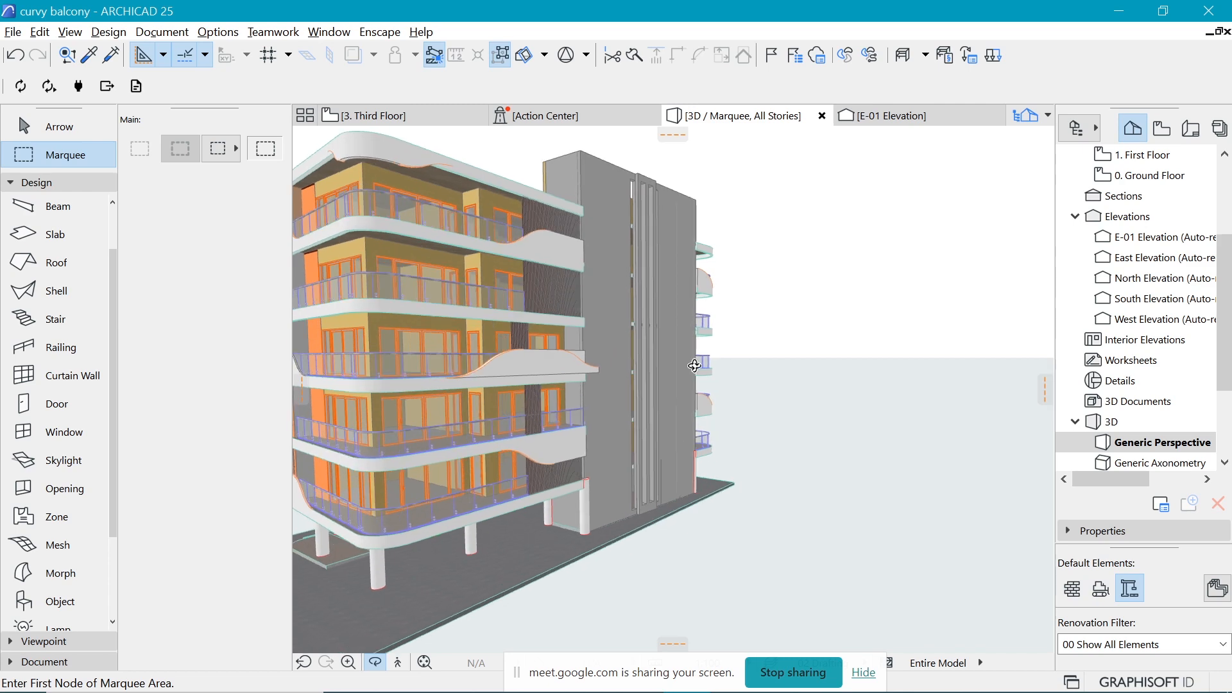
scroll(966, 354, down, 2)
scroll(568, 374, up, 2)
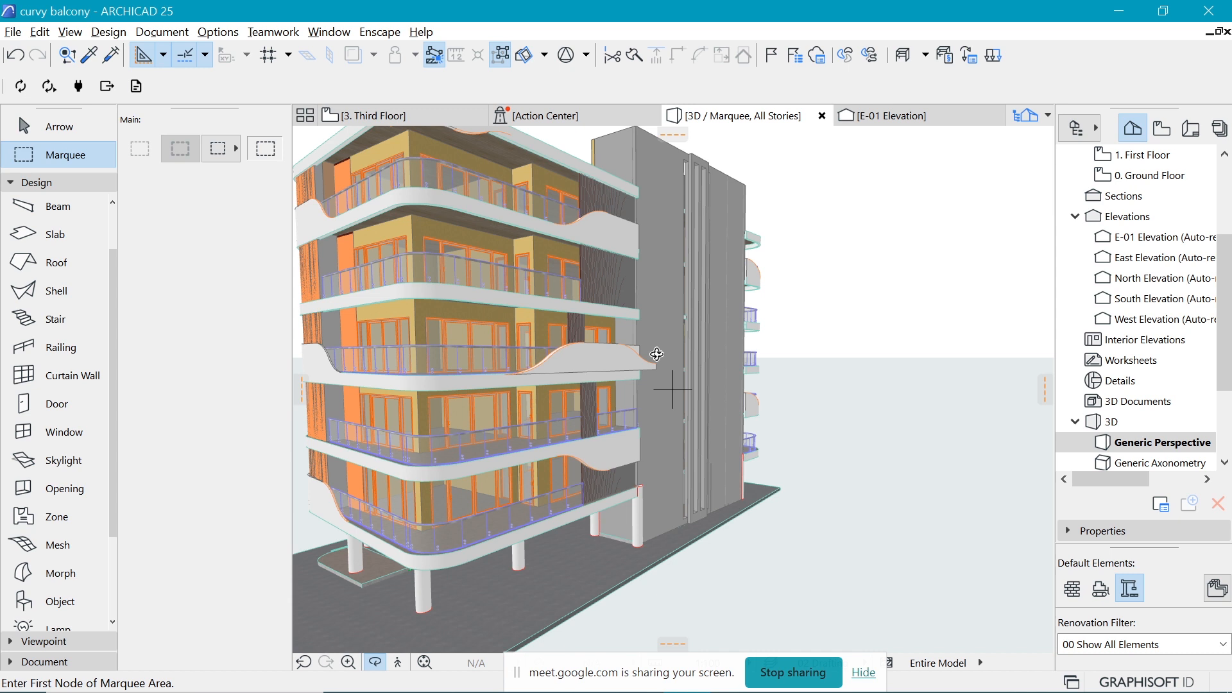
drag(794, 345, 783, 431)
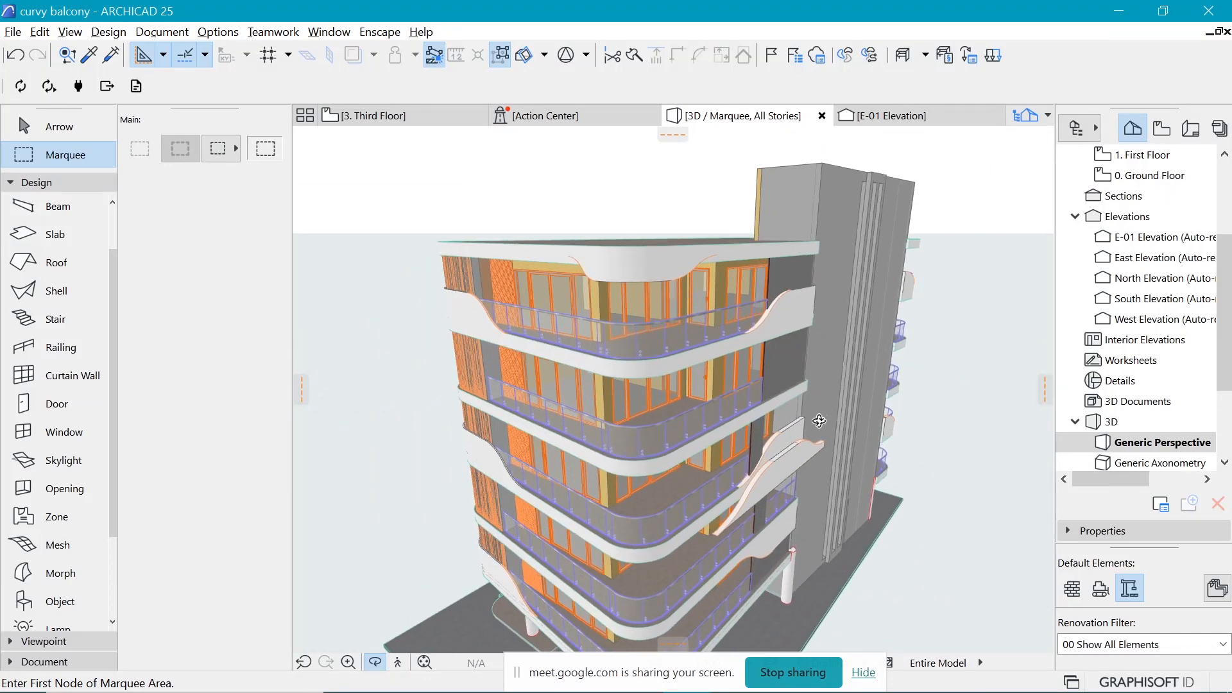
scroll(783, 430, up, 5)
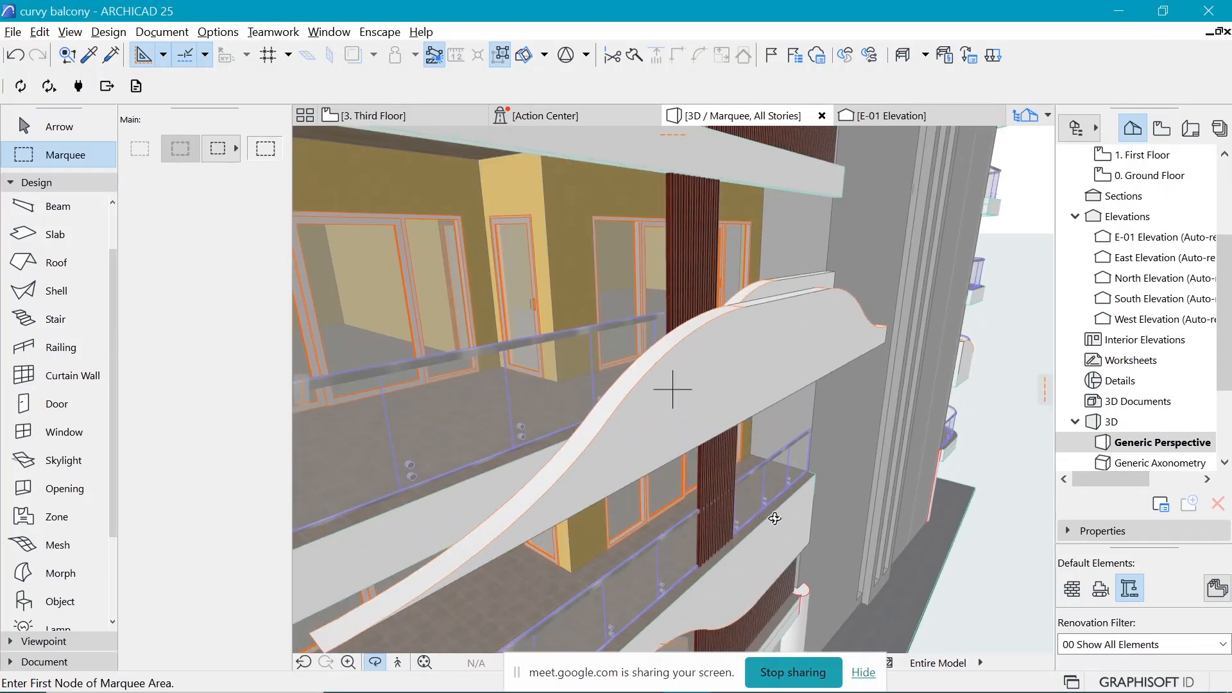
scroll(775, 519, down, 5)
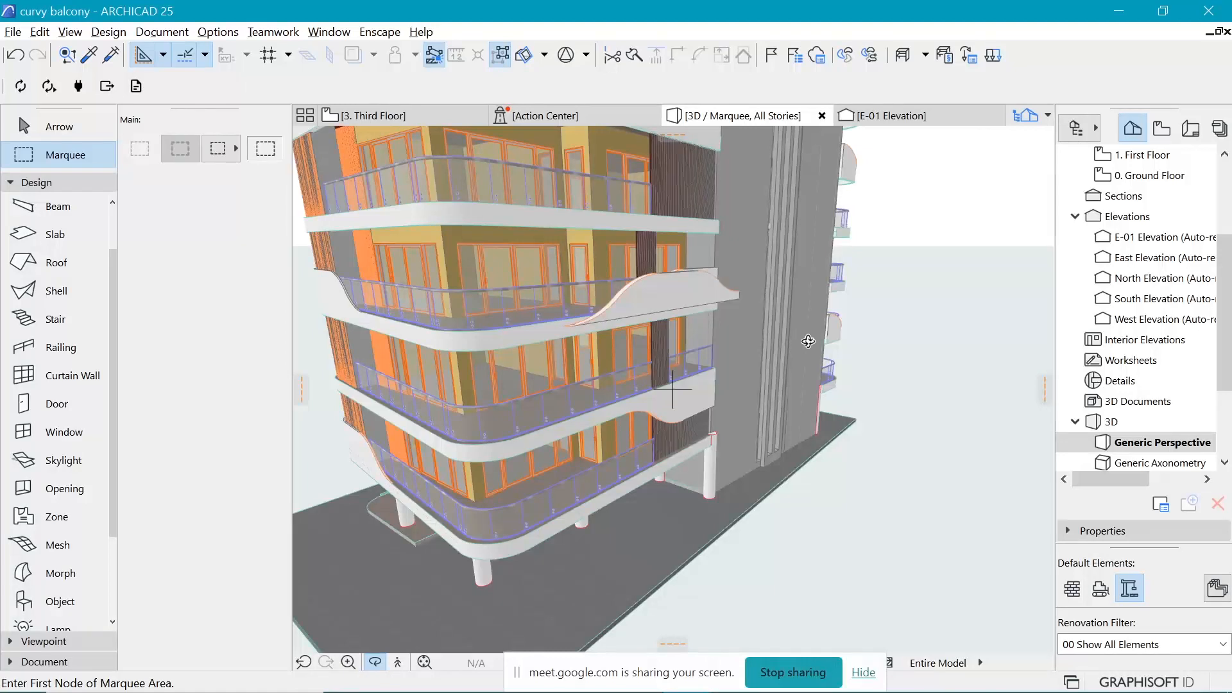
drag(808, 340, 817, 397)
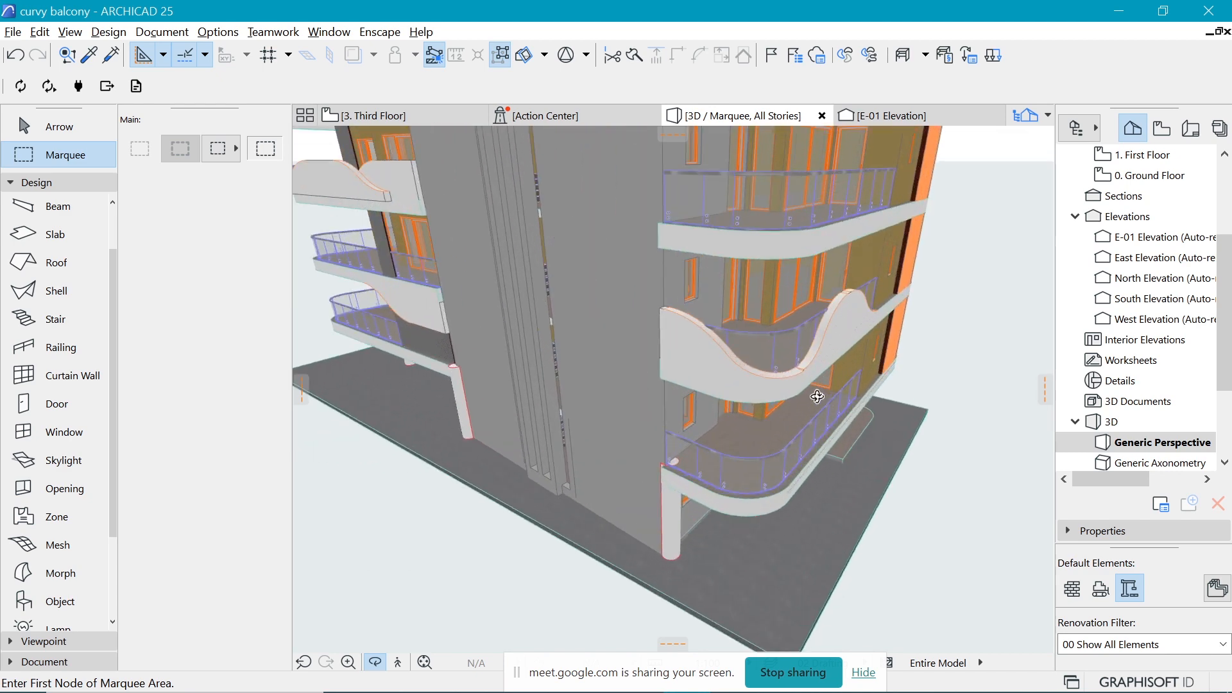
Inspect the wavy parapet of the rounded corner balcony and the joint between its wall segments, along with the whole building.
scroll(818, 397, up, 3)
drag(708, 348, 600, 265)
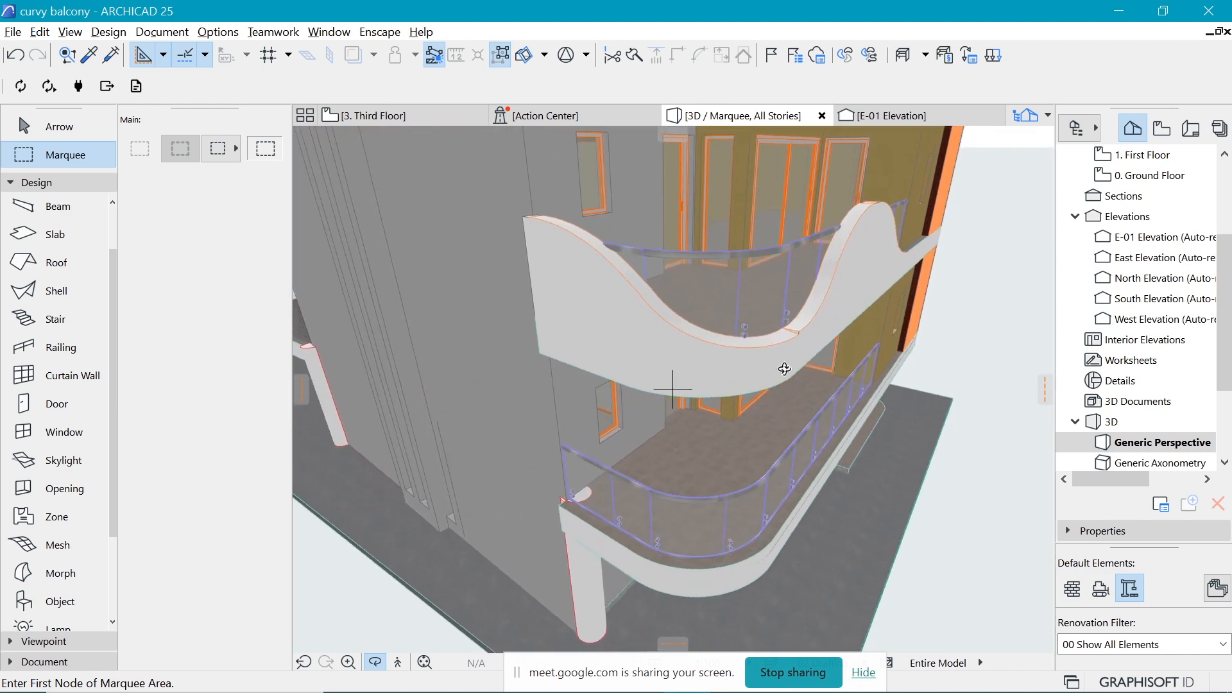
drag(831, 305, 896, 306)
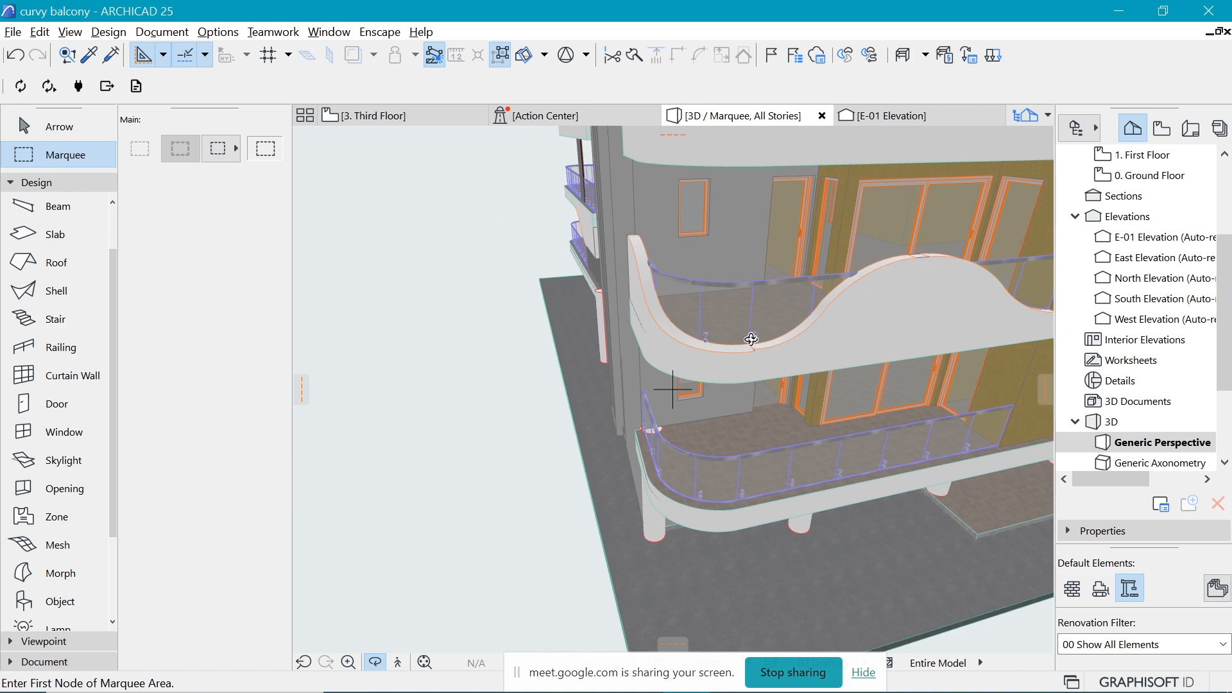
scroll(891, 338, up, 5)
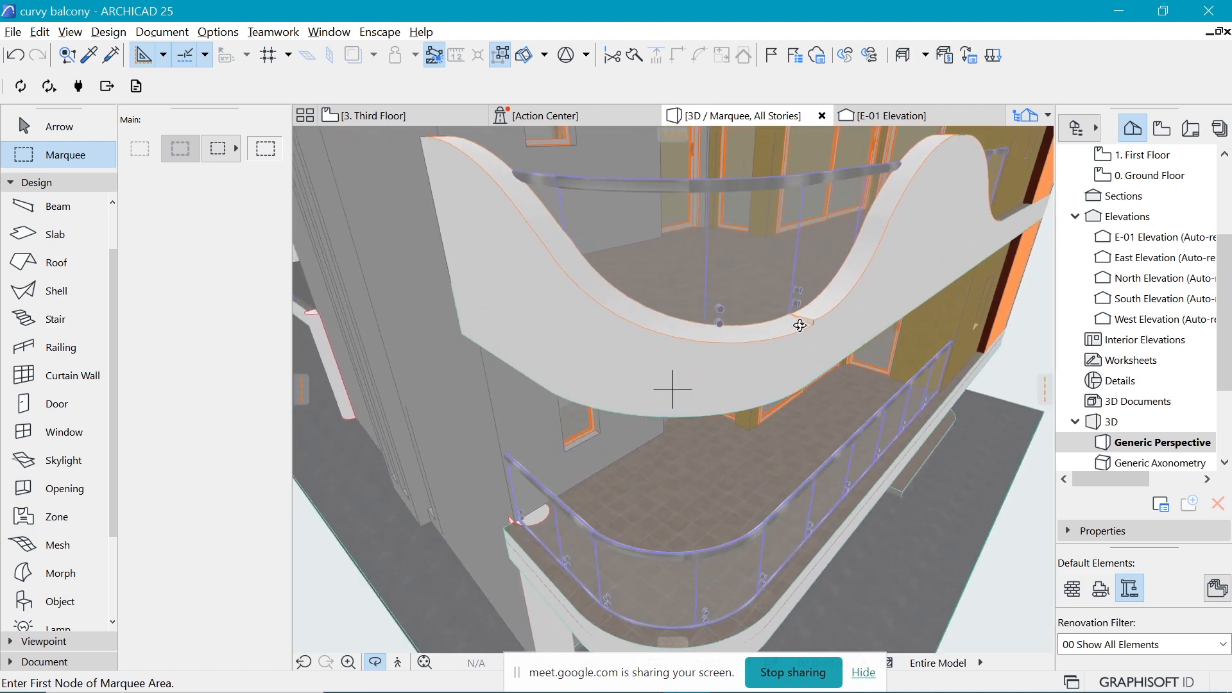
drag(808, 324, 844, 361)
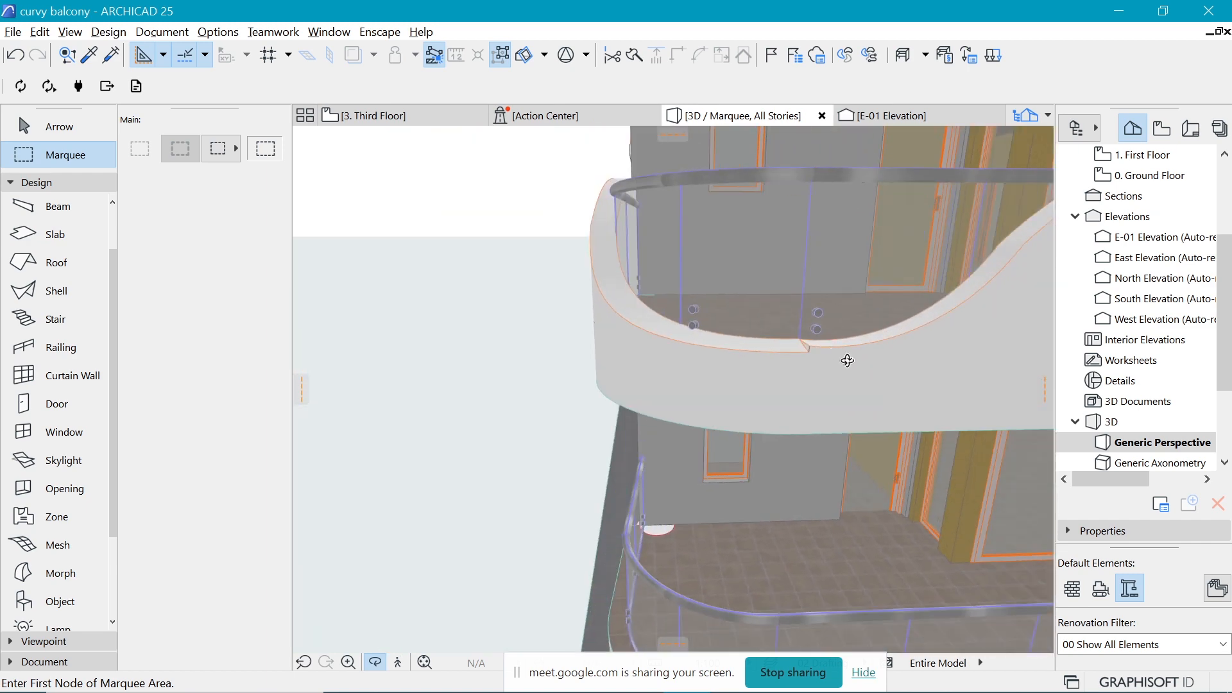
drag(696, 338, 935, 328)
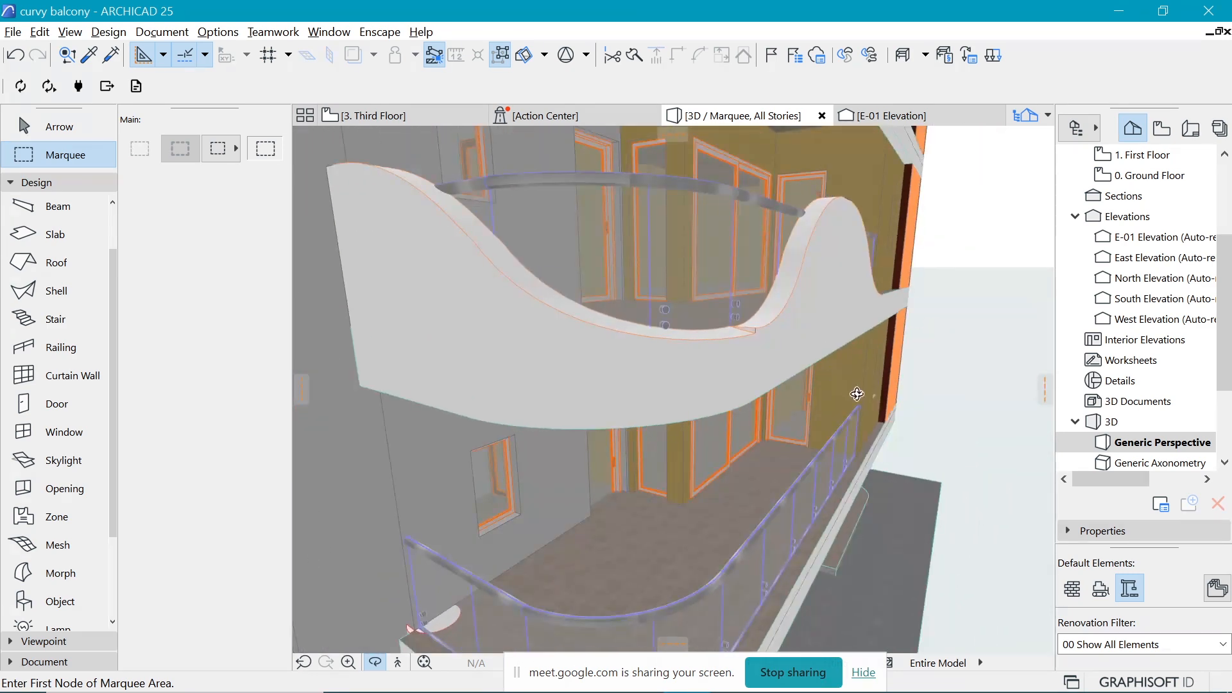
scroll(967, 414, down, 10)
drag(522, 338, 754, 357)
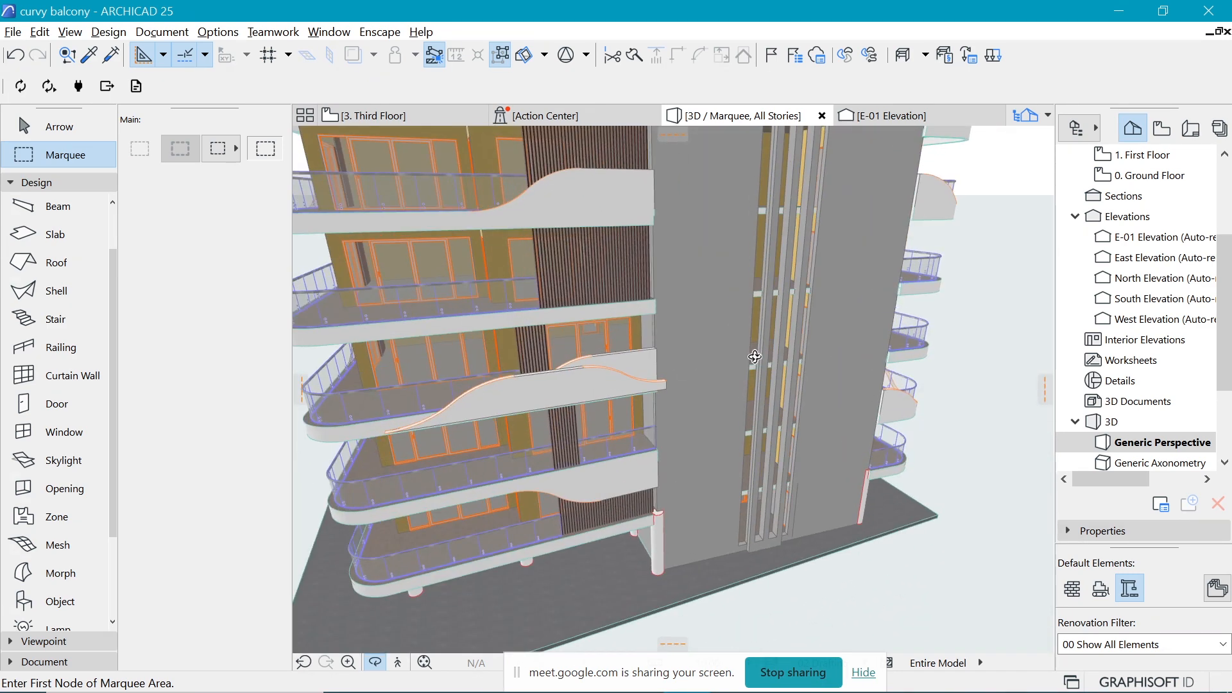
scroll(755, 357, down, 6)
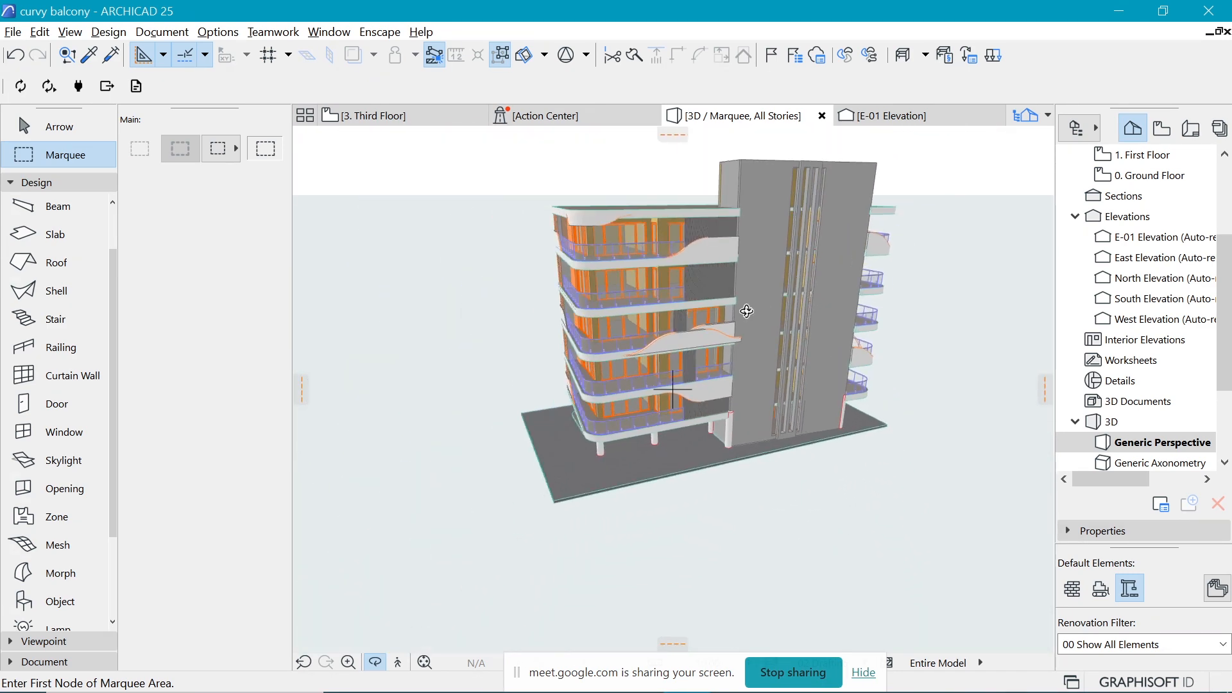
mouse_move(1137, 685)
drag(1007, 388, 471, 193)
Return to the third floor plan, remove the marquee around the building and collapse the Design tool group.
click(371, 111)
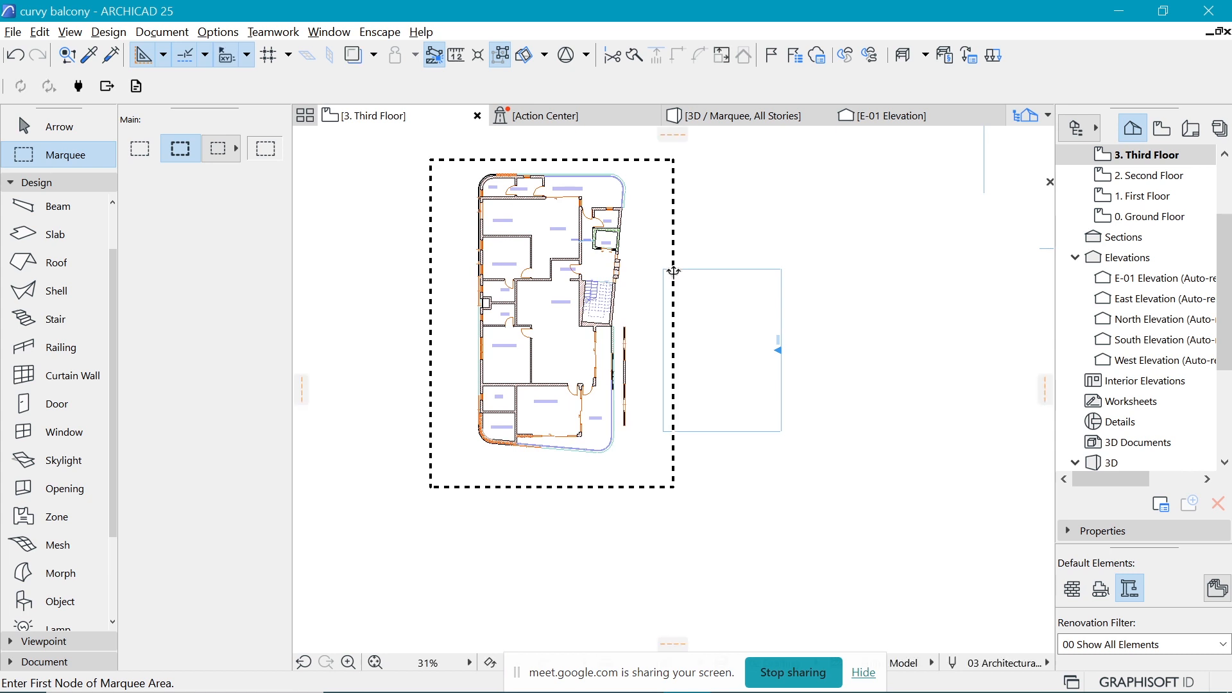
key(Escape)
key(Escape)
middle_drag(681, 311, 458, 229)
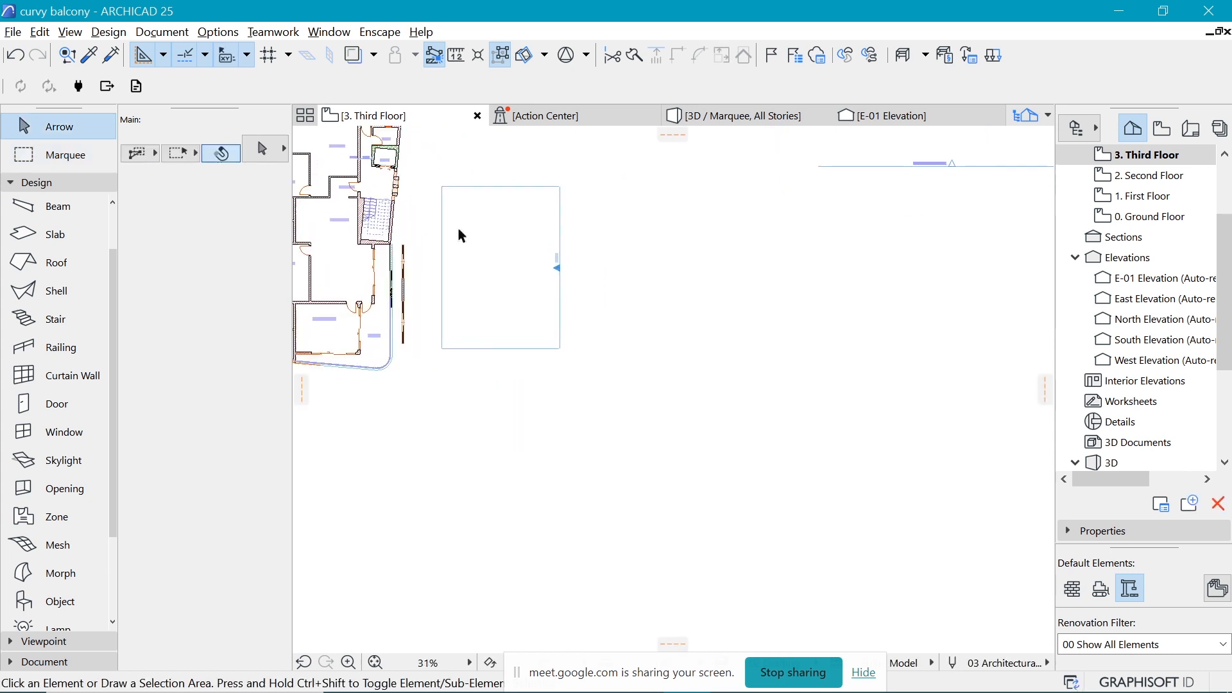
scroll(328, 320, down, 2)
middle_drag(327, 320, 507, 324)
scroll(501, 326, up, 4)
scroll(648, 364, up, 3)
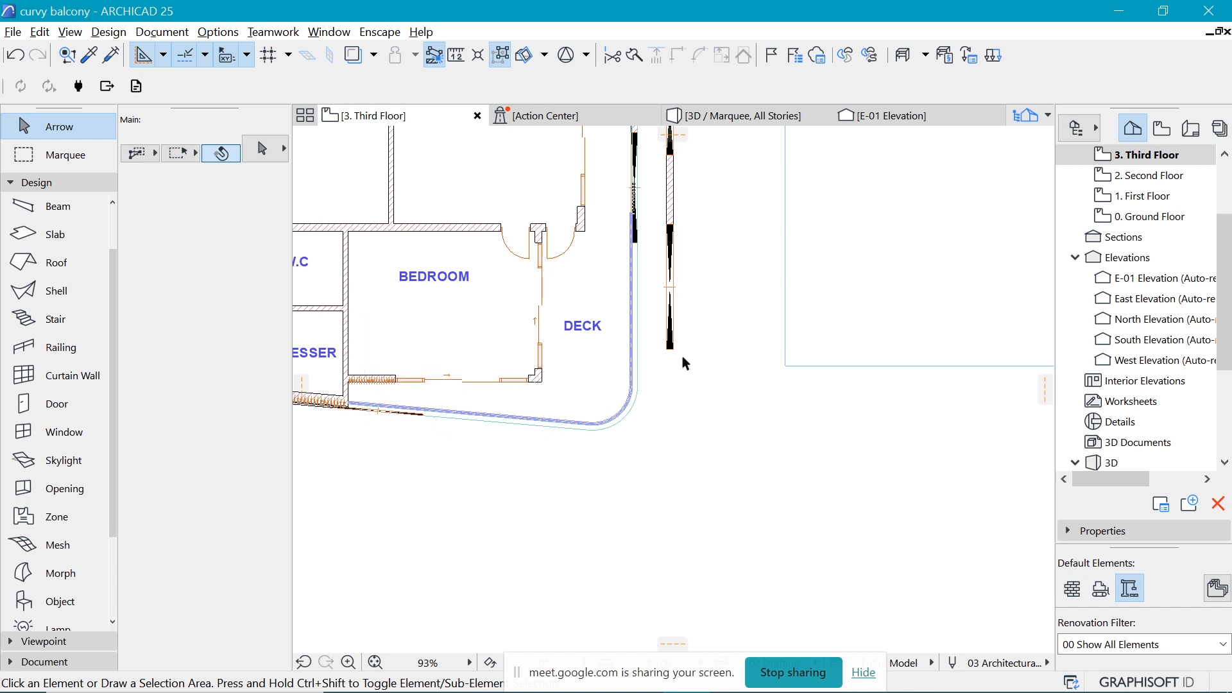
click(38, 183)
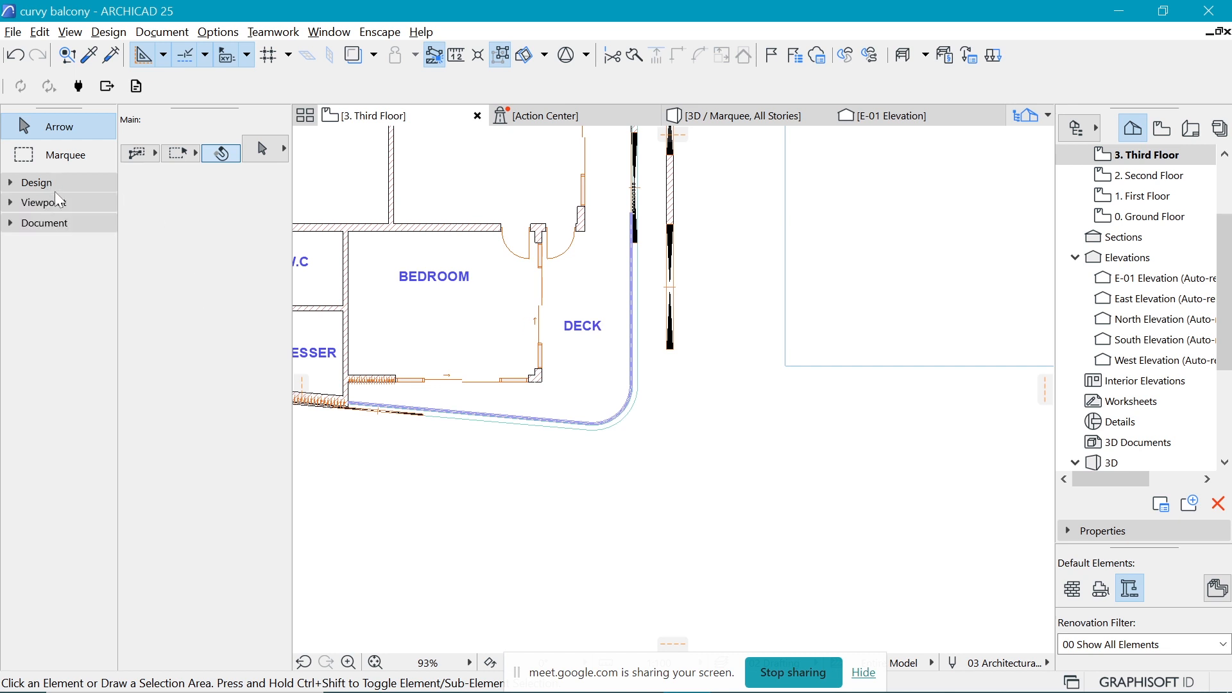
Trace the deck's outer edge with a chained polyline from the upper cut wall end, past the rounded corner, to the lower wall's end.
click(58, 183)
click(59, 203)
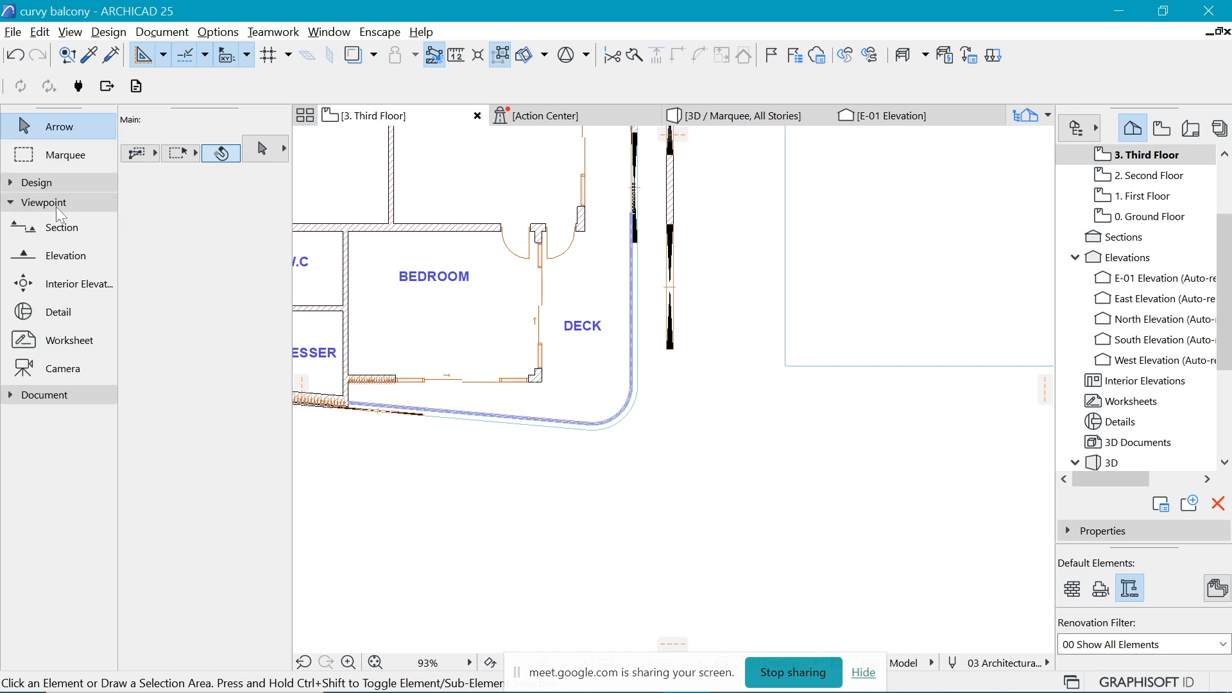
click(57, 204)
click(55, 225)
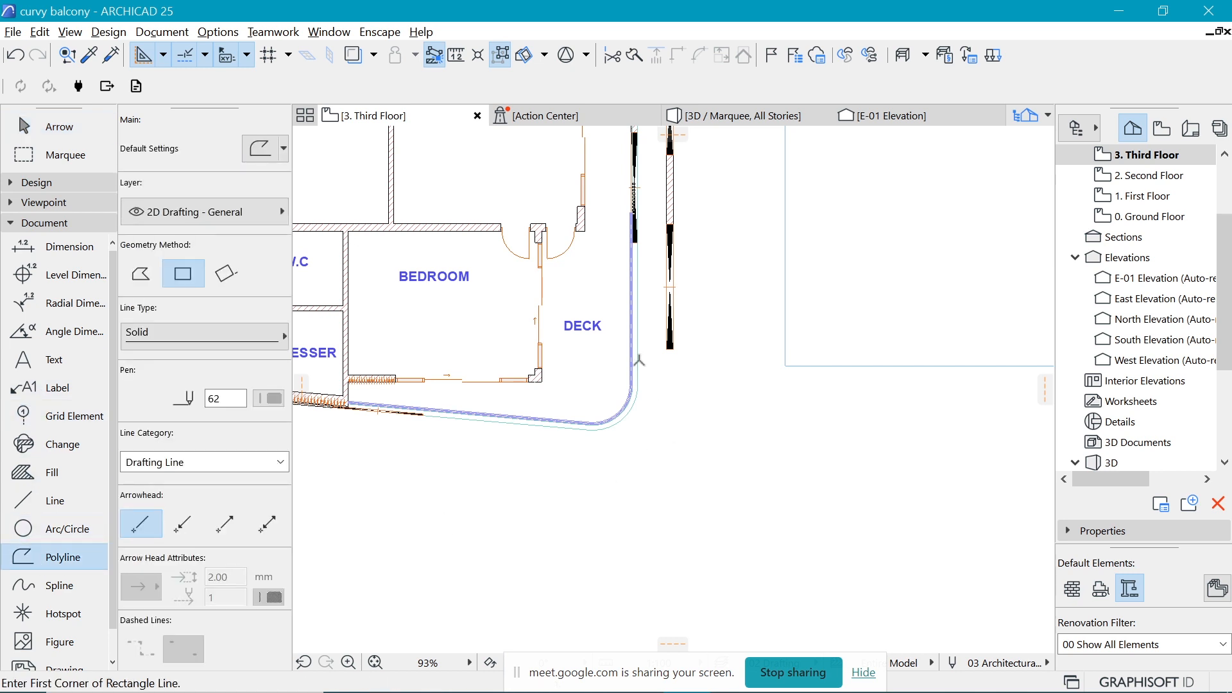
scroll(648, 320, up, 2)
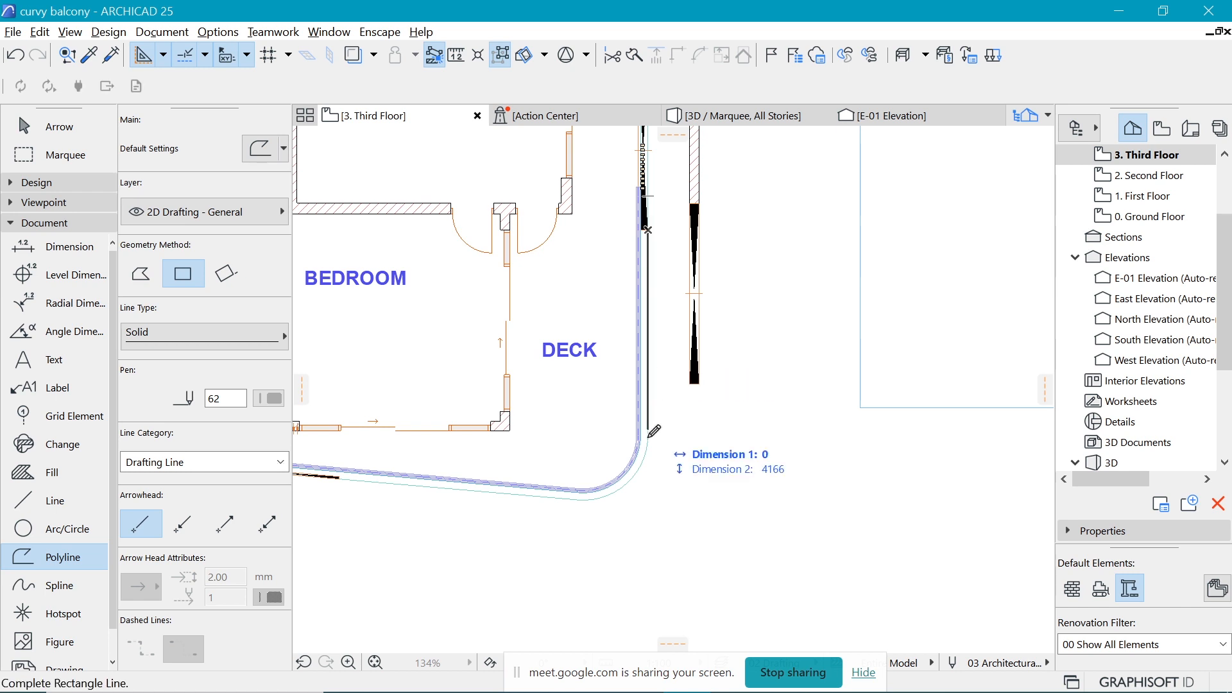
click(649, 430)
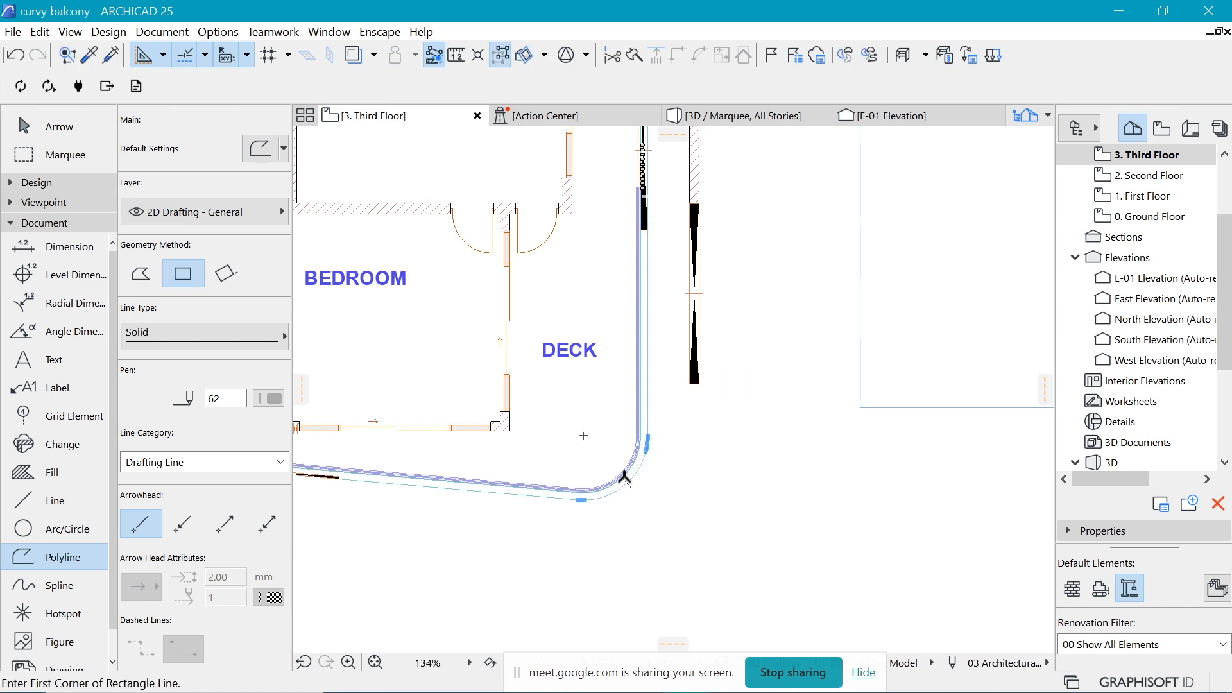
click(141, 274)
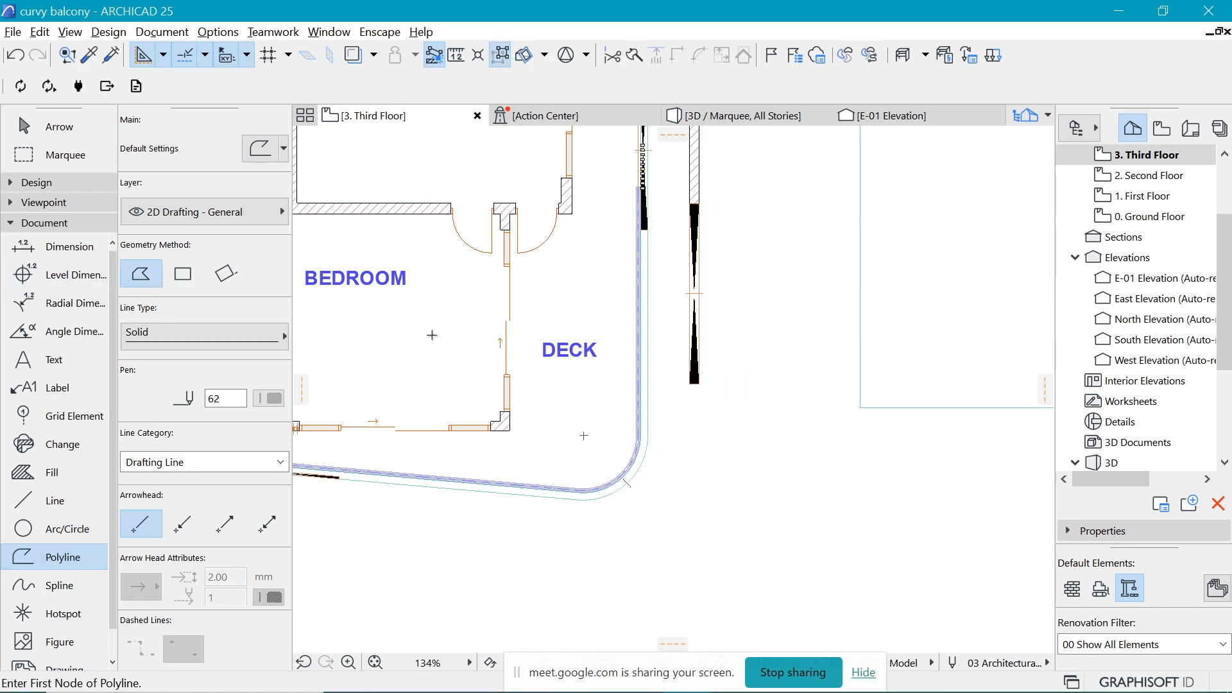
click(647, 229)
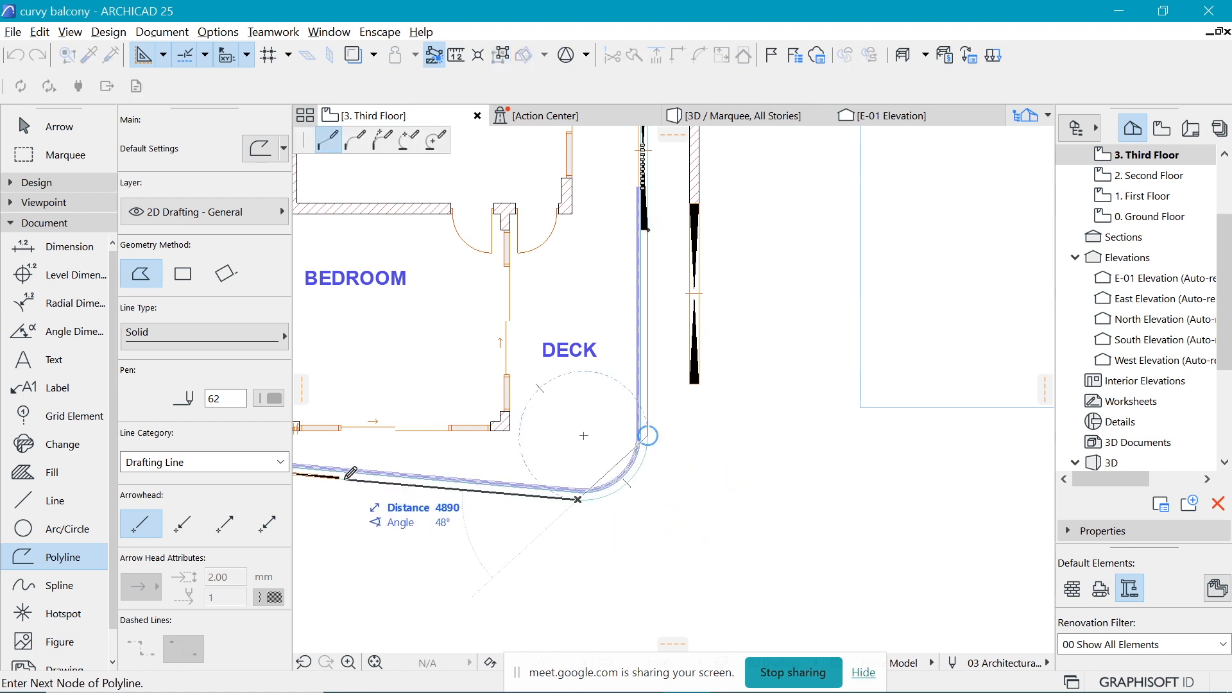
double_click(339, 479)
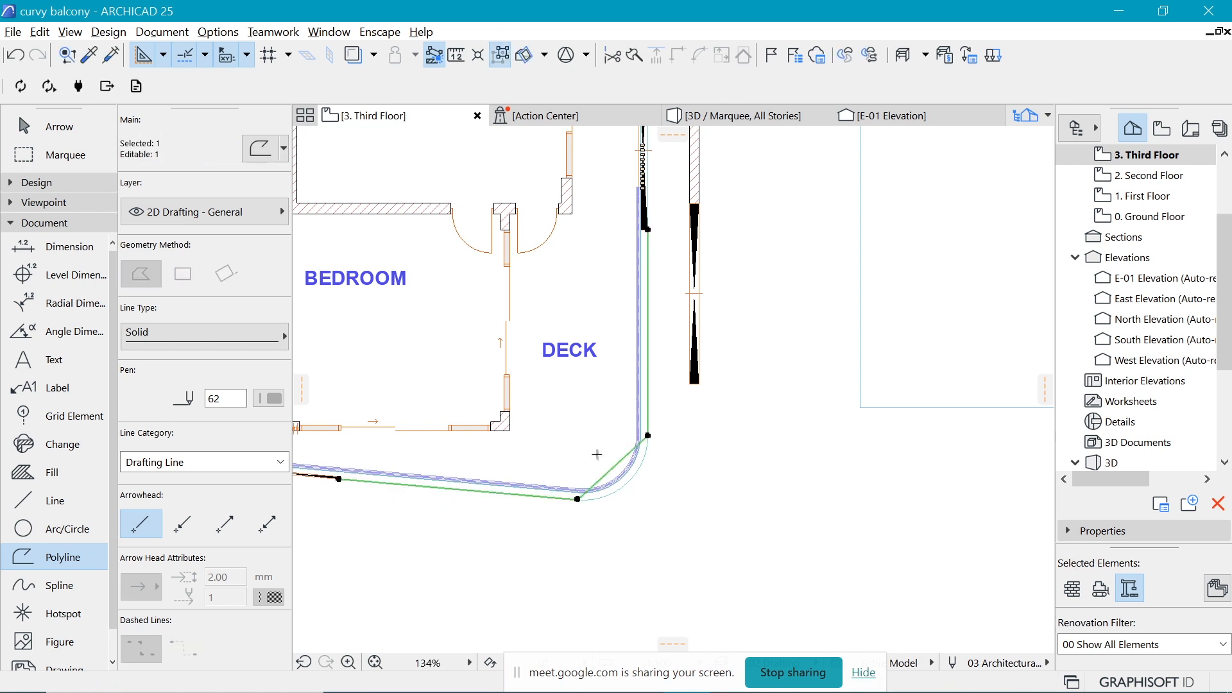
Curve the polyline's diagonal segment to follow the rounded deck corner and move the polyline into the empty area beyond the E-01 elevation marker.
click(615, 463)
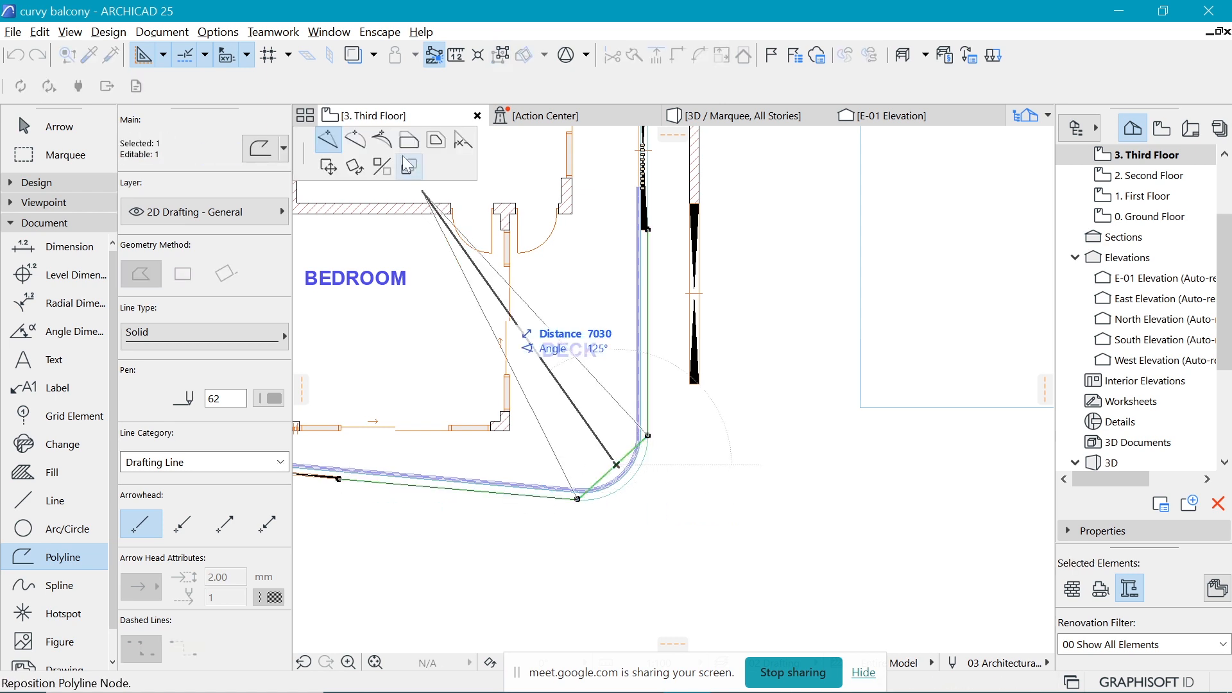
click(637, 476)
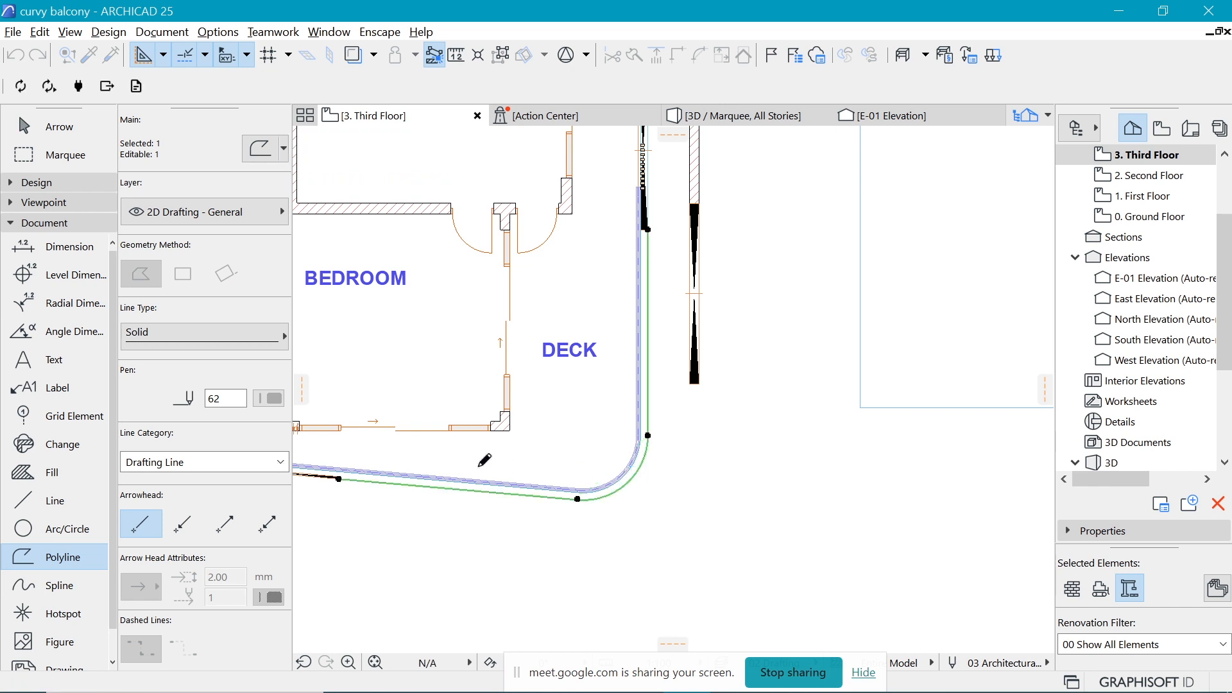
scroll(475, 462, down, 4)
drag(522, 486, 978, 397)
key(Escape)
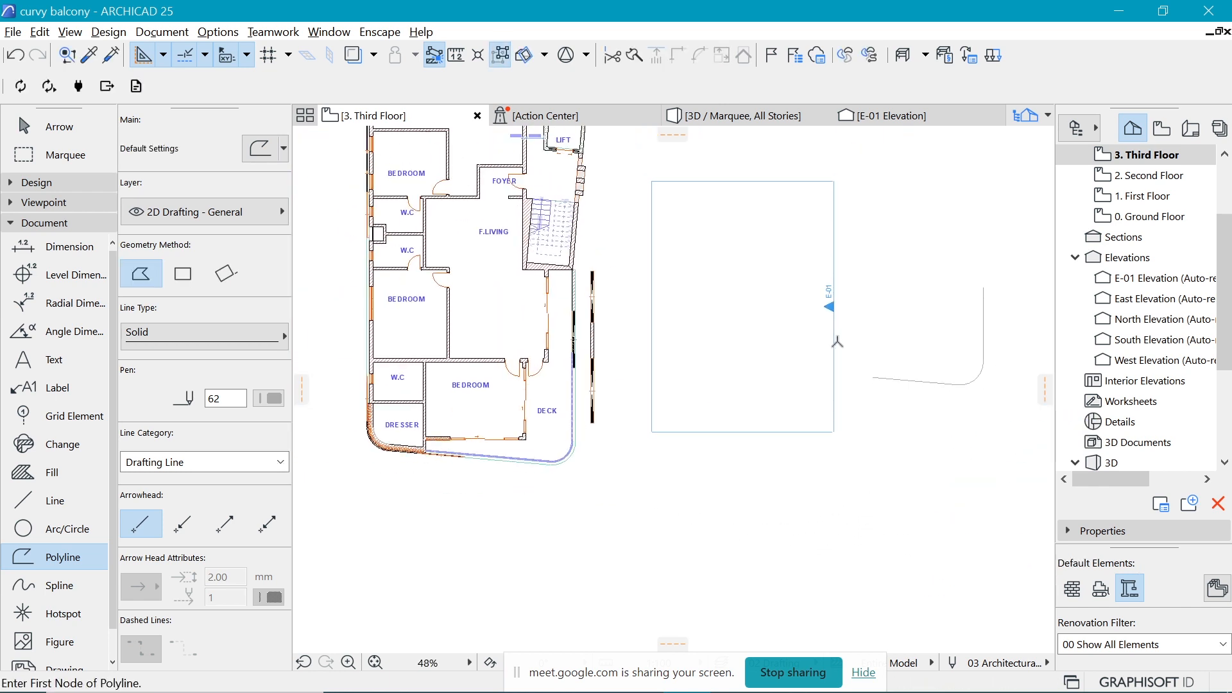
Pick up the settings of the separate straight wall beside the deck and generate walls along the moved polyline with the Magic Wand.
scroll(953, 343, up, 1)
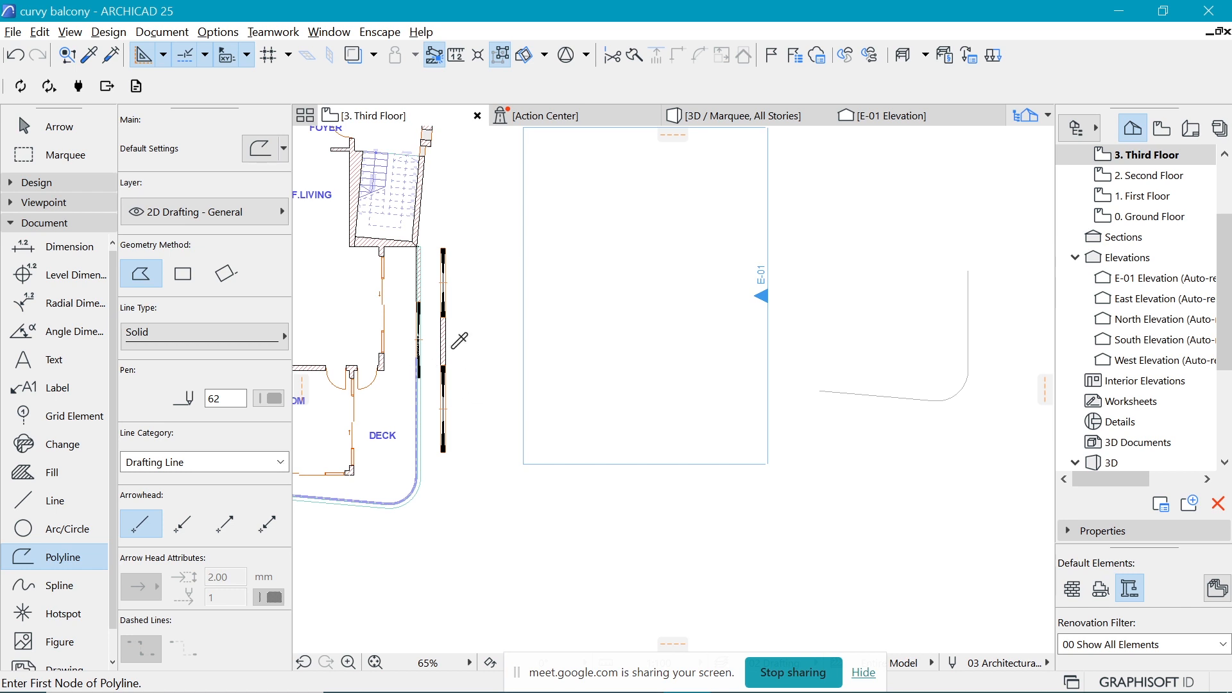
alt+click(447, 344)
scroll(462, 300, down, 4)
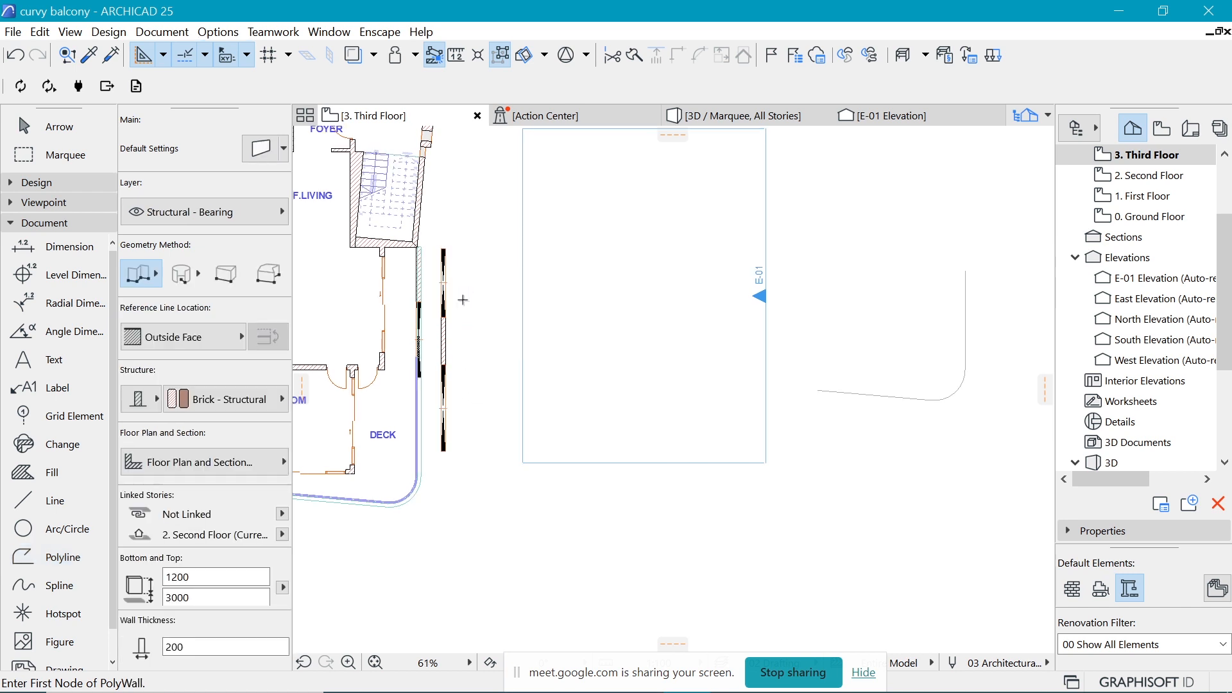
scroll(723, 279, up, 4)
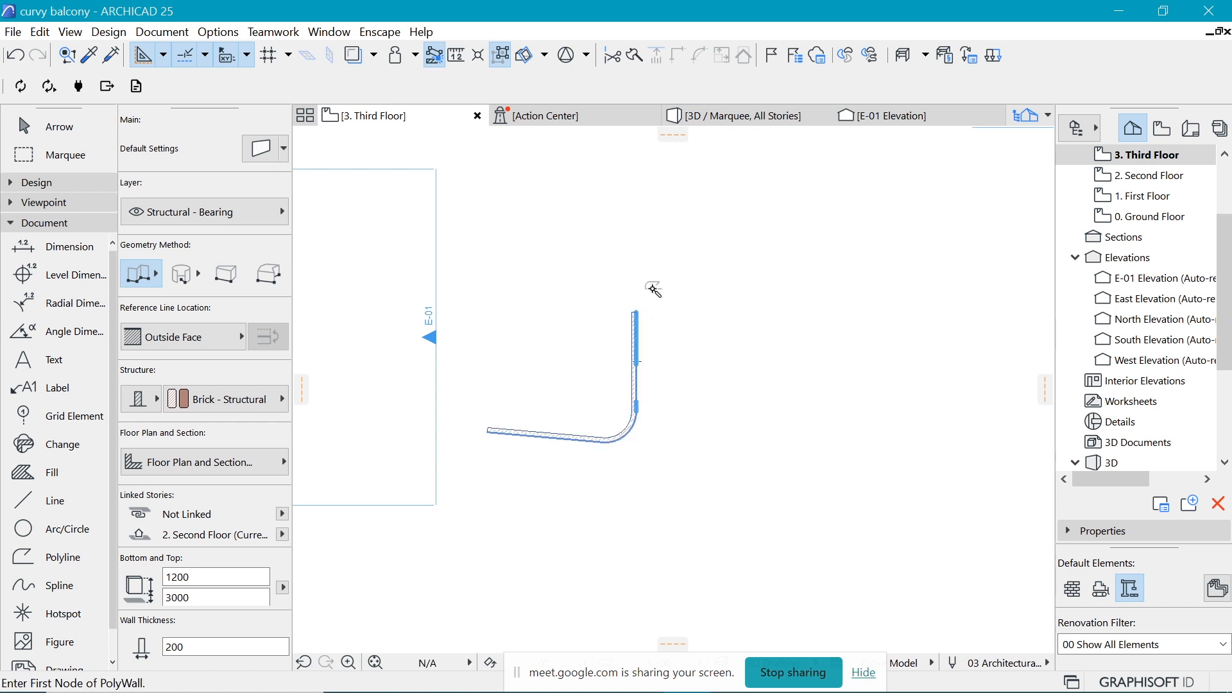
key(Escape)
Enclose the new rounded corner wall in a rectangular marquee and show that area in 3D.
scroll(560, 372, up, 2)
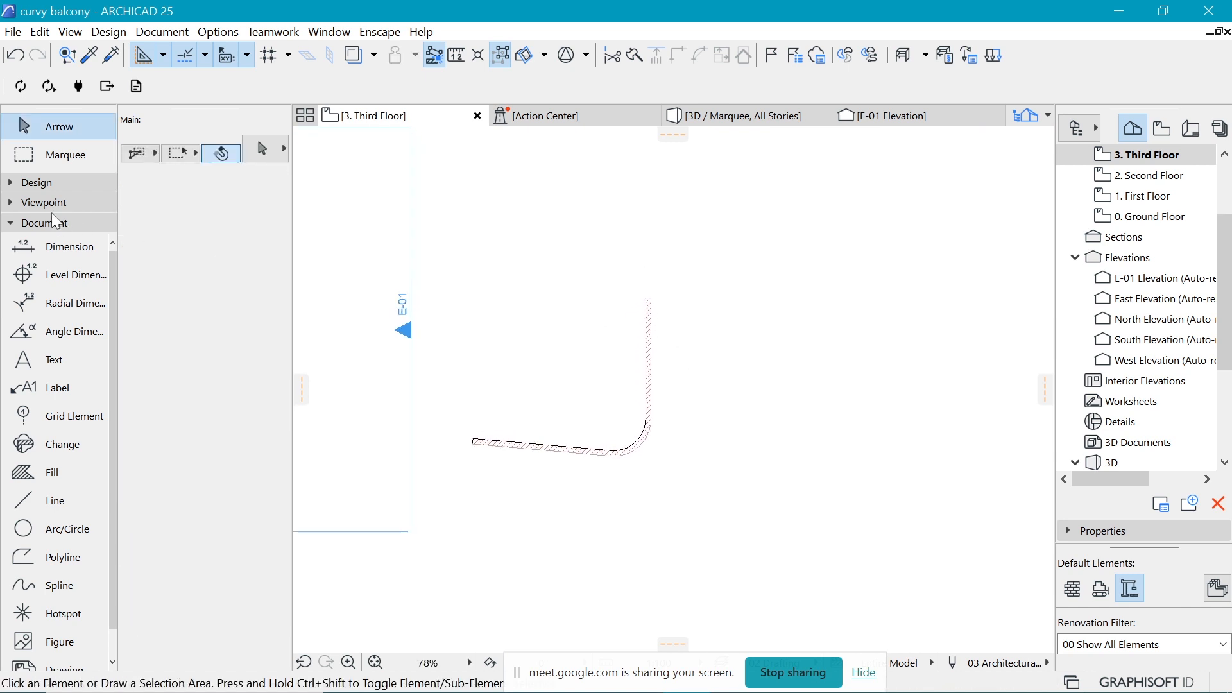
click(59, 156)
click(440, 242)
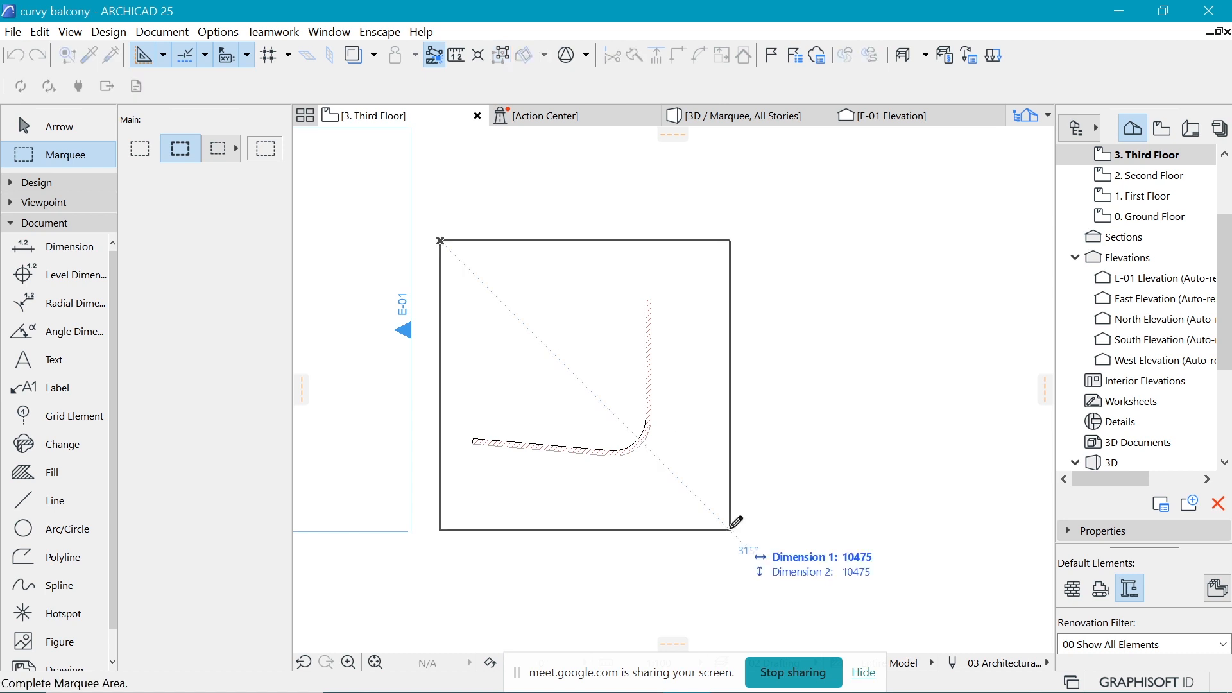
click(726, 526)
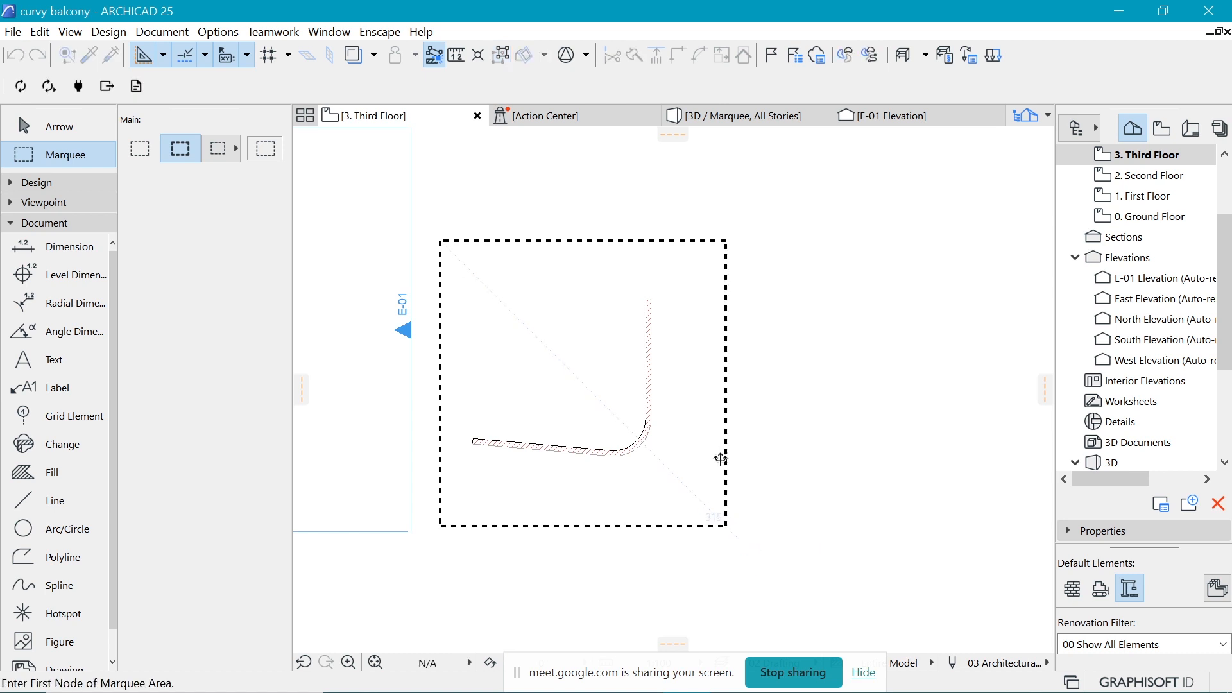
right_click(694, 359)
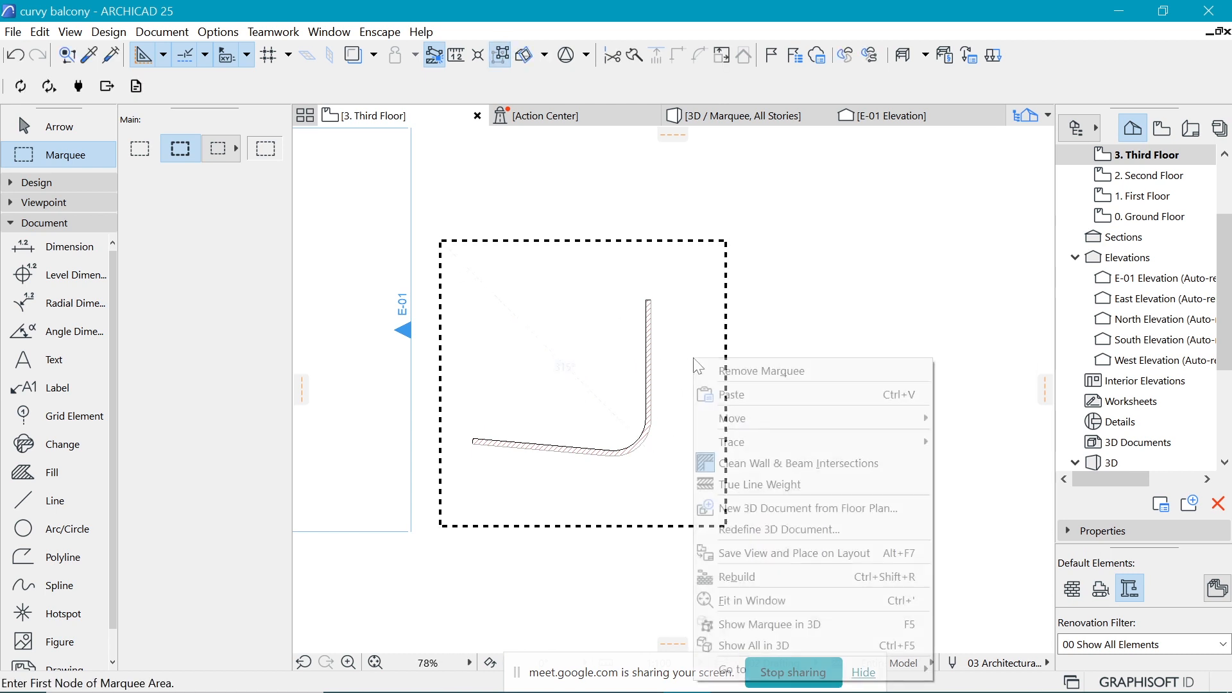
click(769, 629)
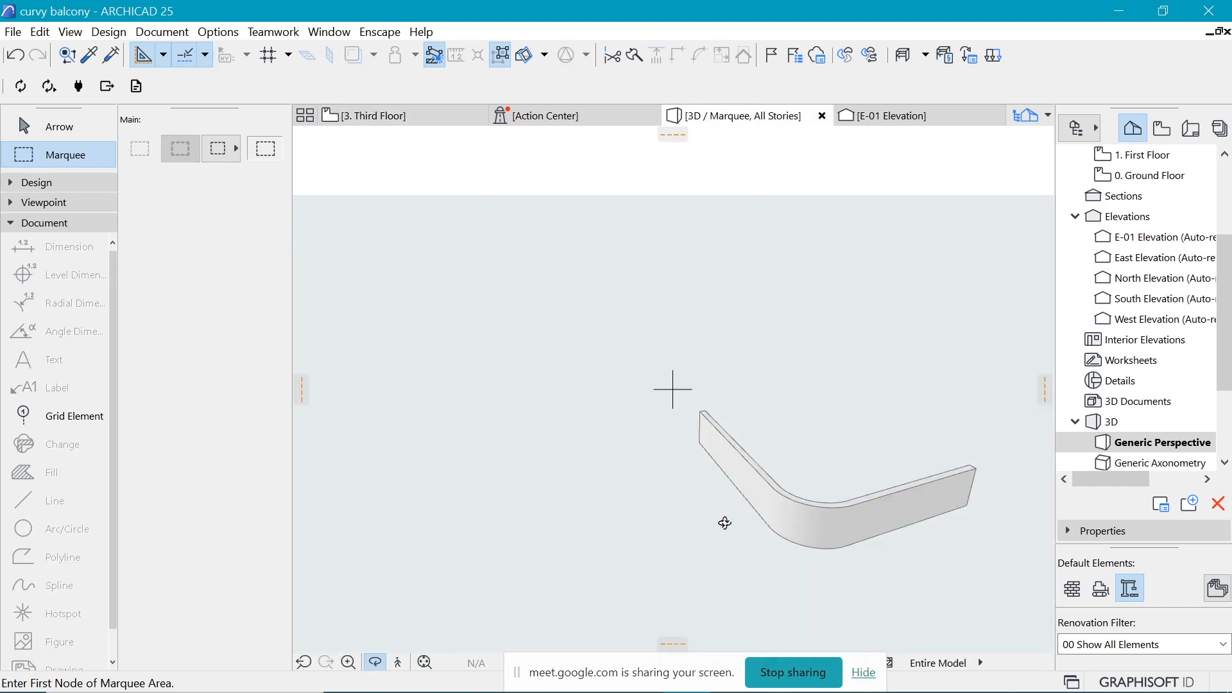
Examine the new rounded corner wall in 3D from several sides and from above.
drag(791, 493, 615, 421)
drag(757, 448, 905, 525)
key(Escape)
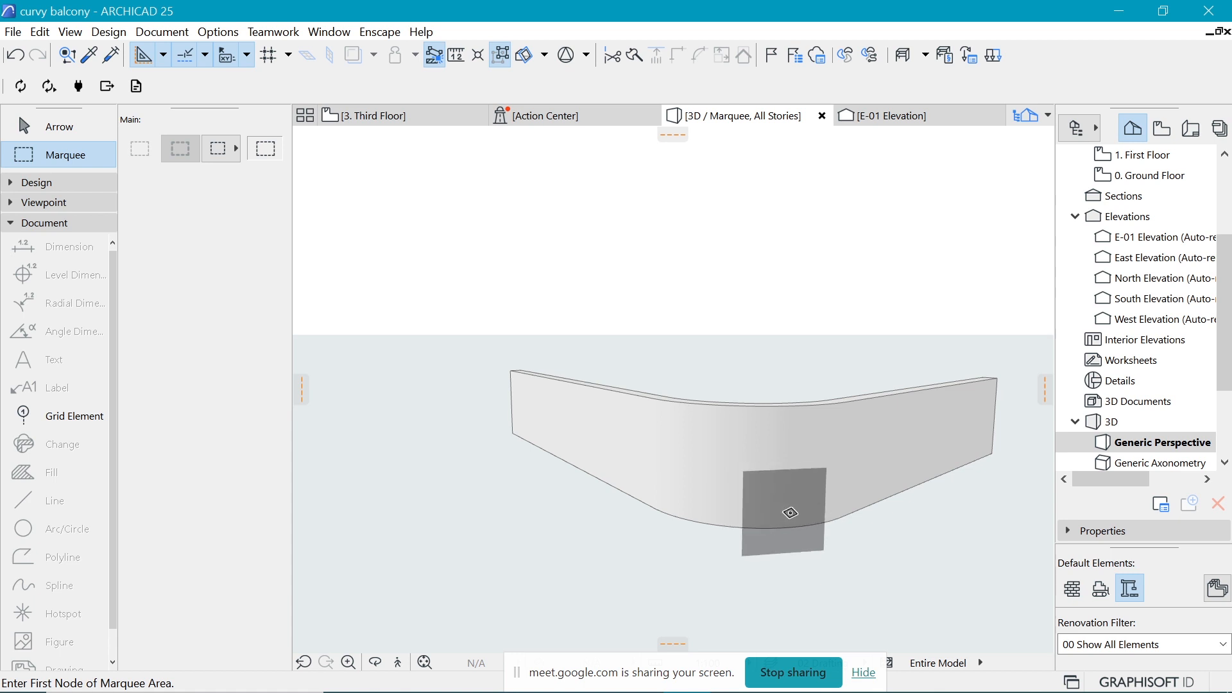
shift+middle_drag(450, 465, 763, 451)
shift+middle_drag(784, 382, 761, 388)
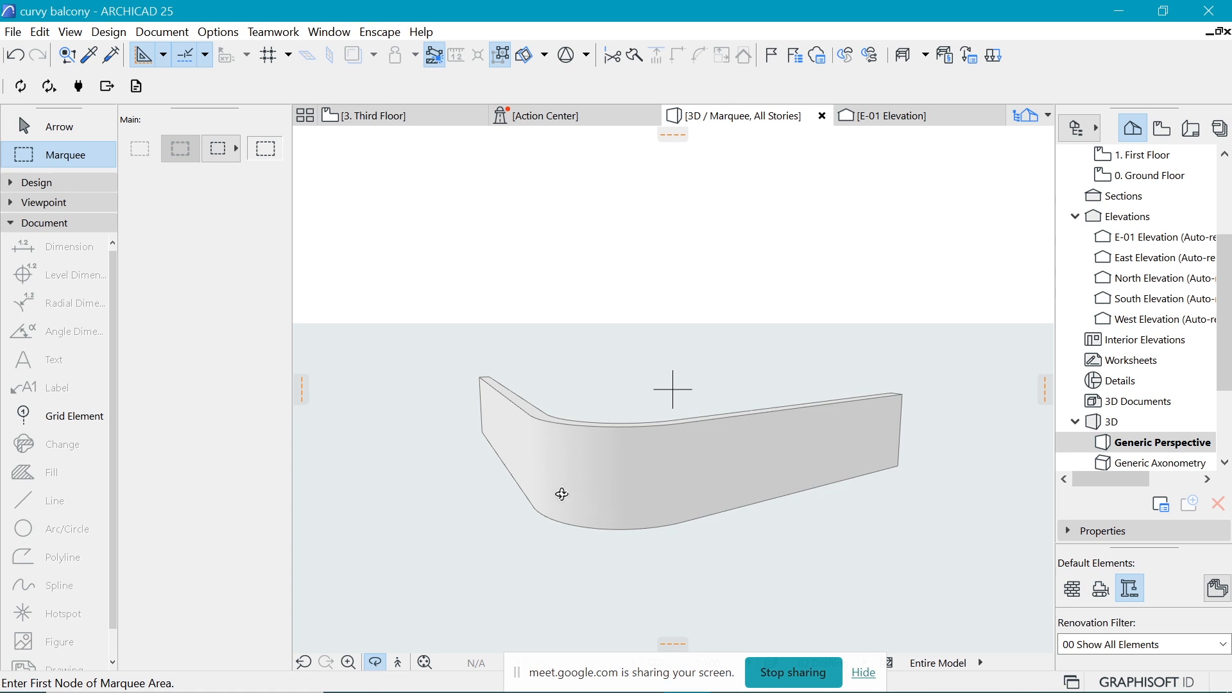
shift+middle_drag(518, 494, 592, 483)
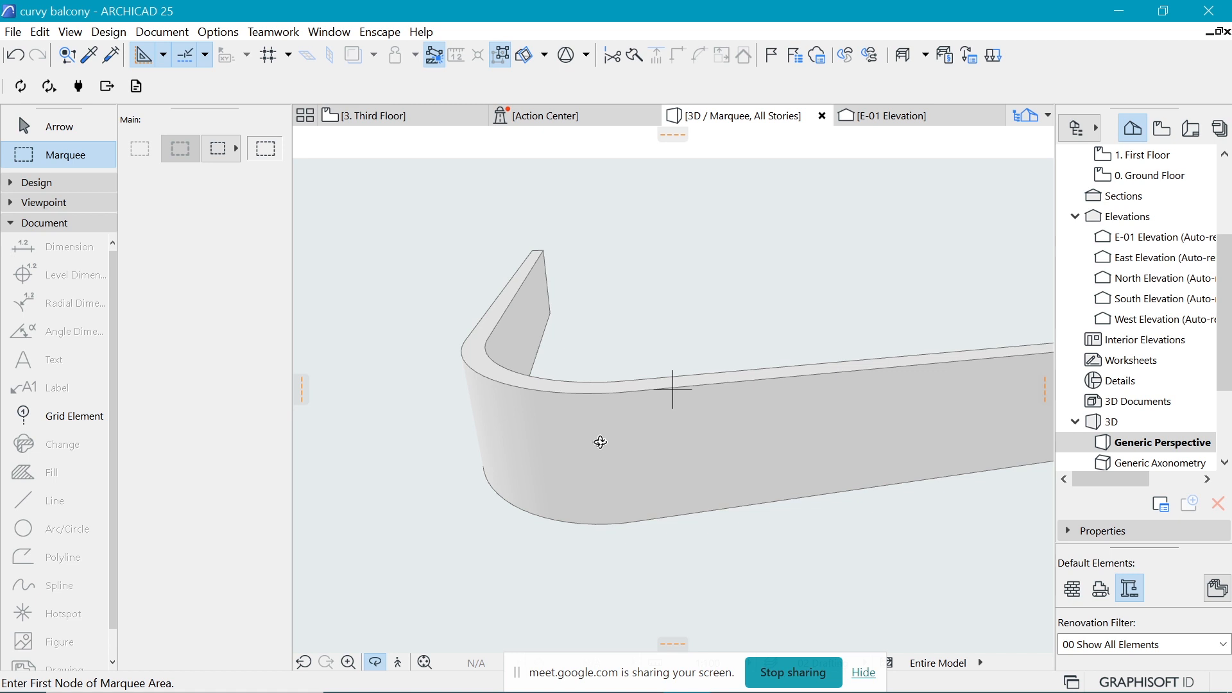
Select the straight and curved wall segments and cut a triangular polygonal opening about 2150 mm wide and 1200 mm high where they meet.
click(35, 185)
scroll(78, 405, down, 5)
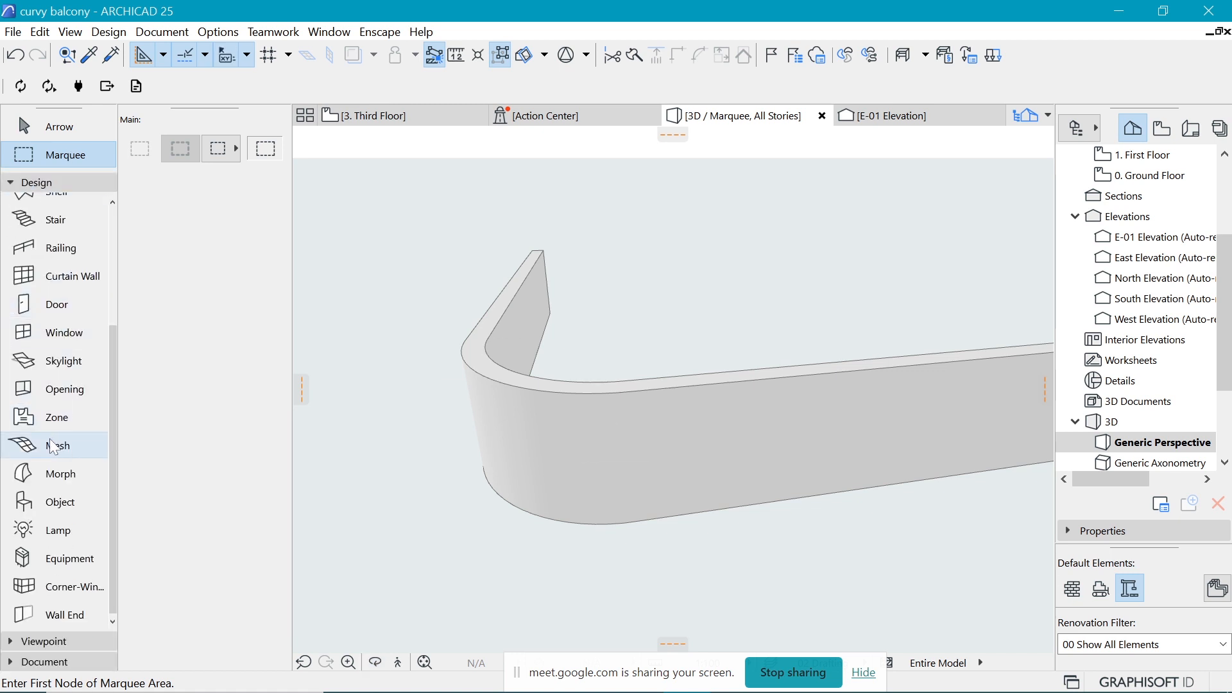
click(33, 390)
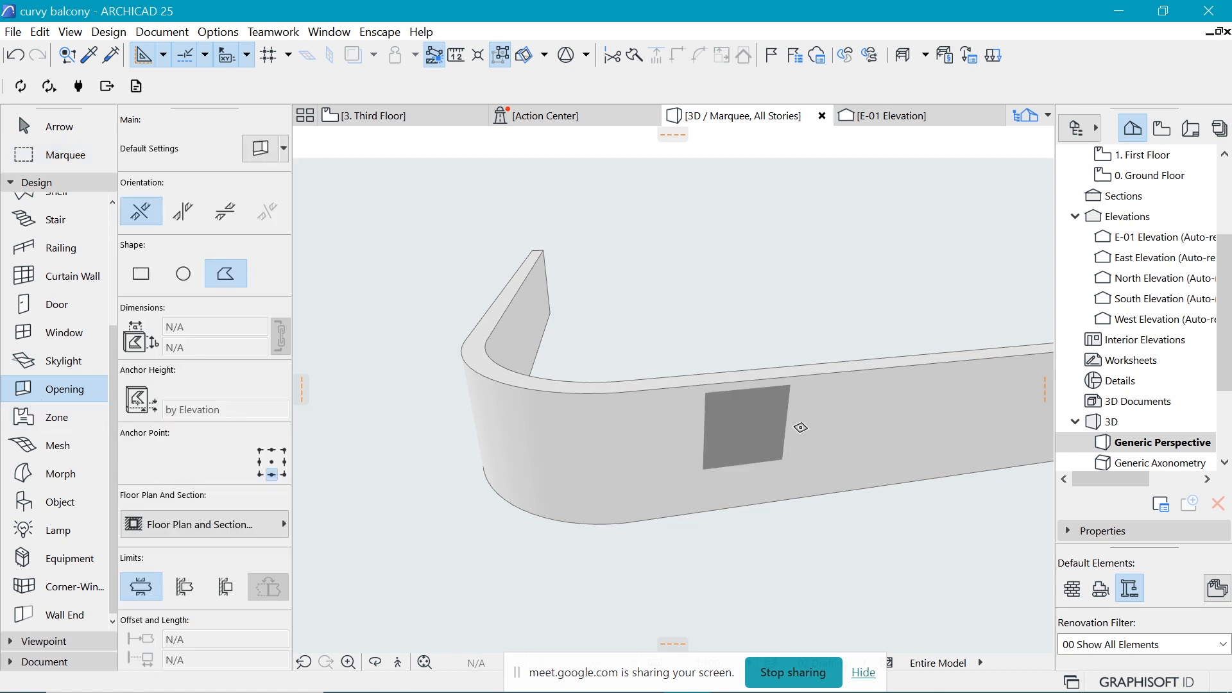
click(864, 371)
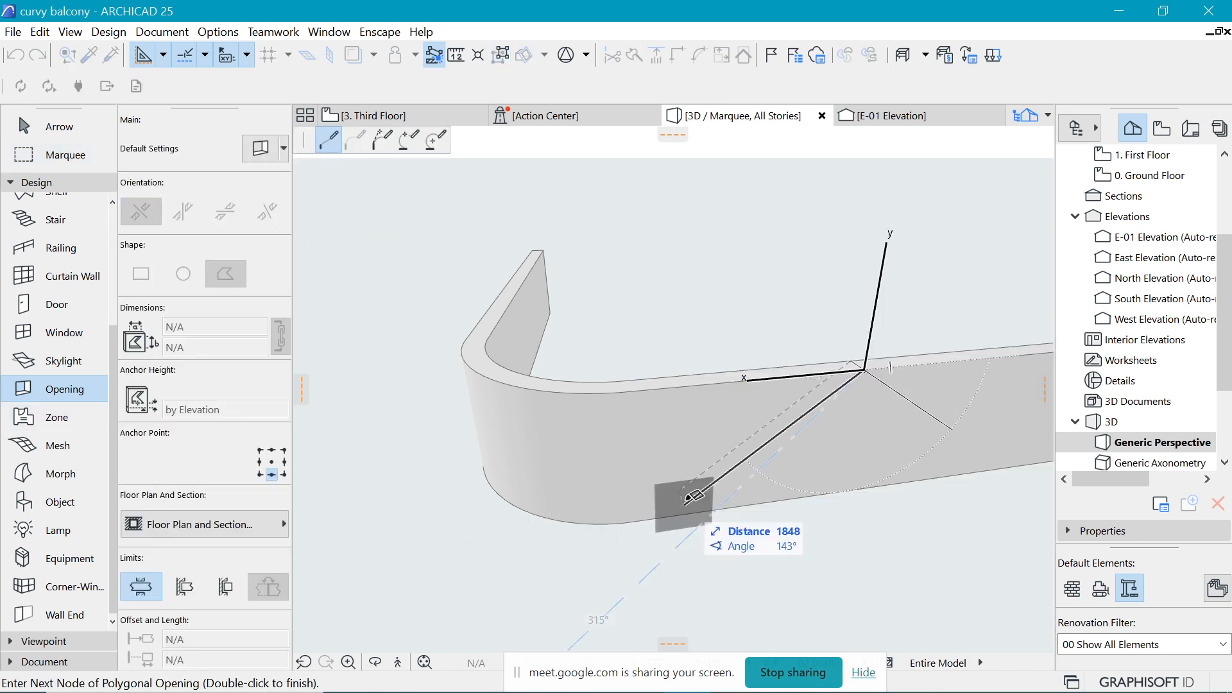
key(Escape)
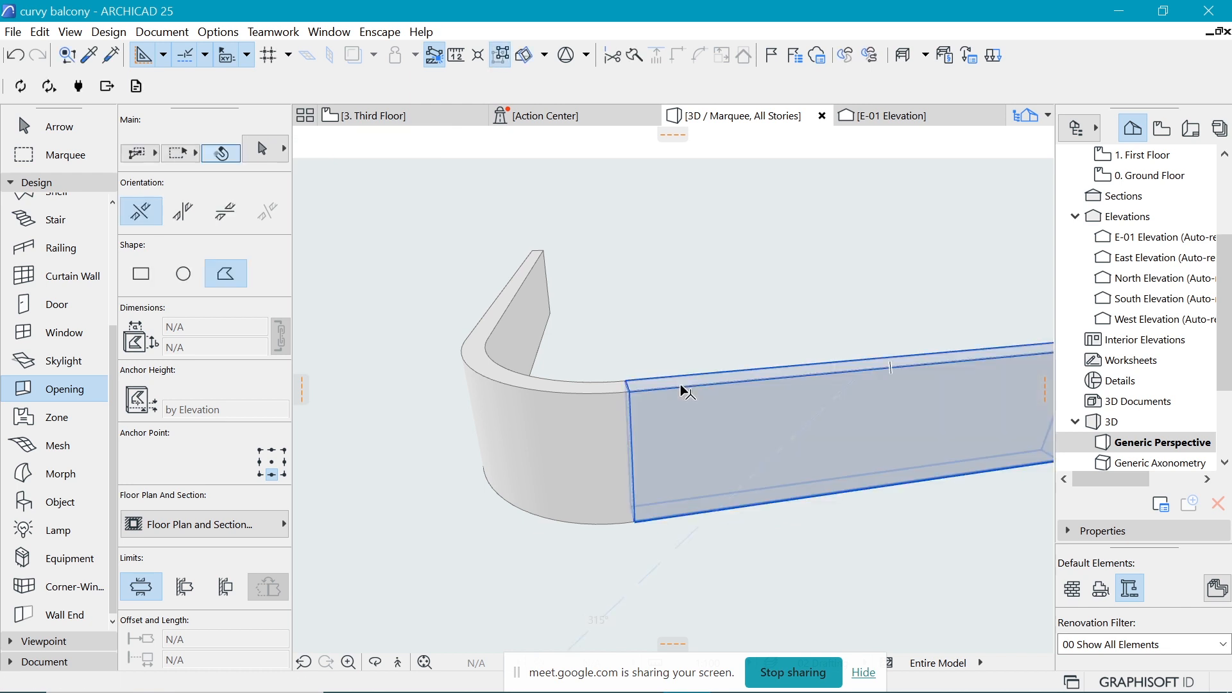
shift+click(684, 391)
shift+click(556, 399)
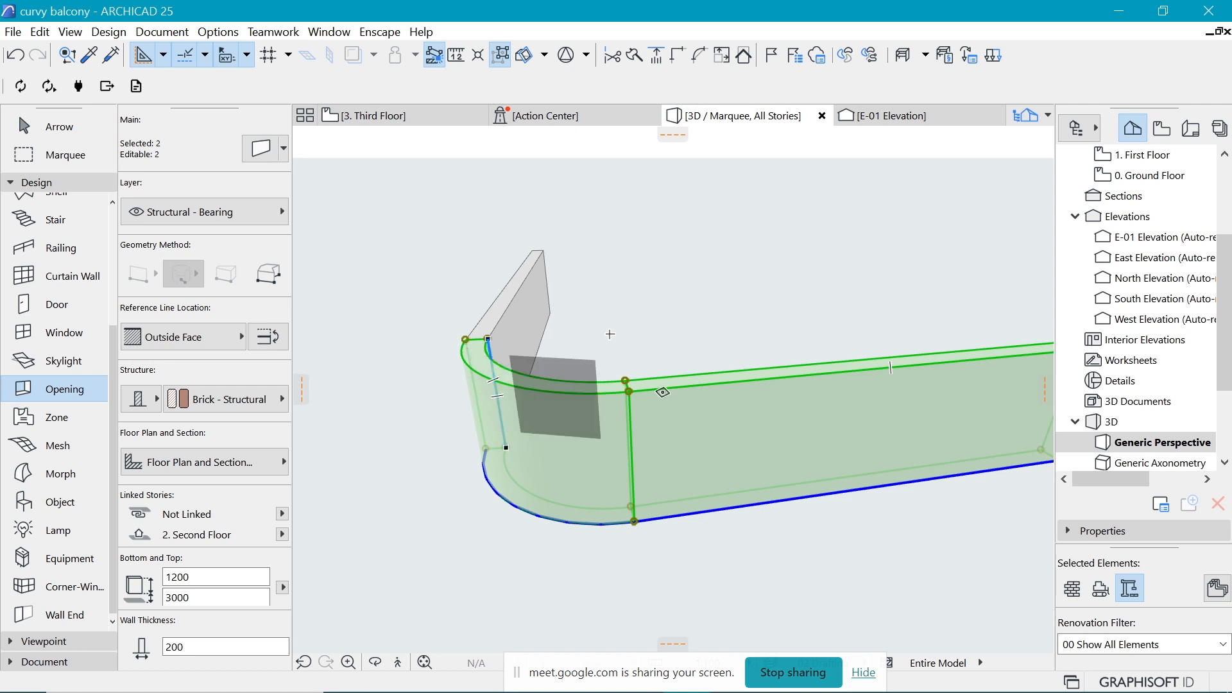
click(855, 372)
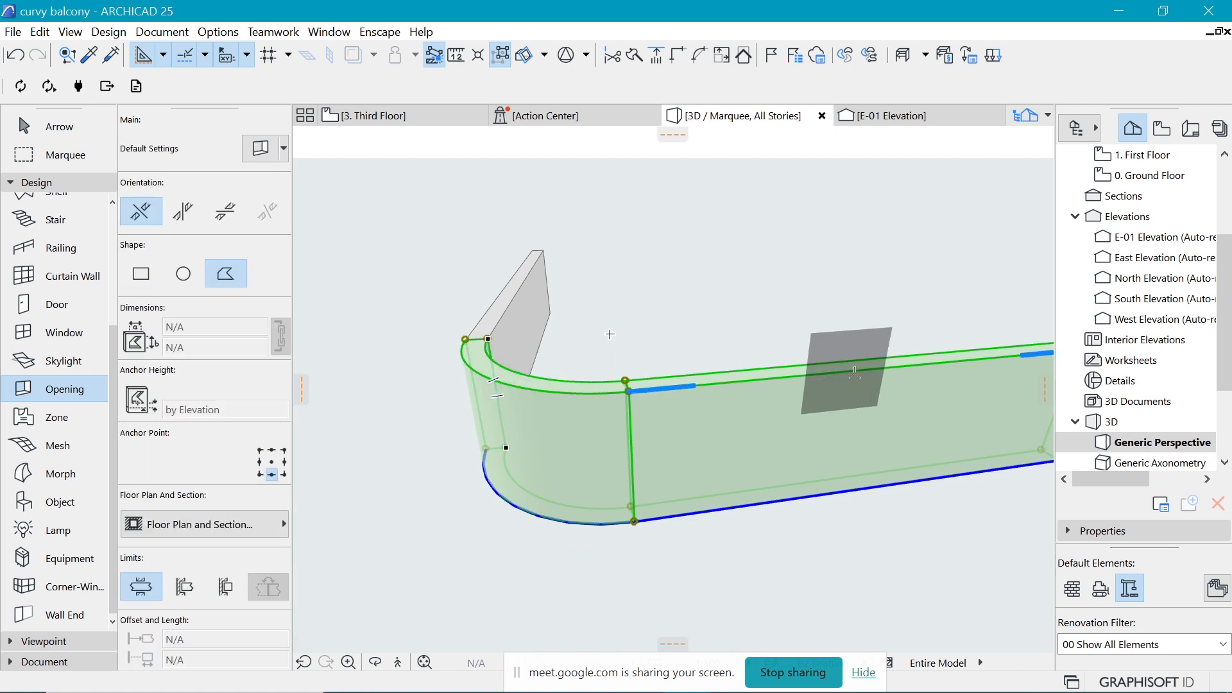
click(891, 367)
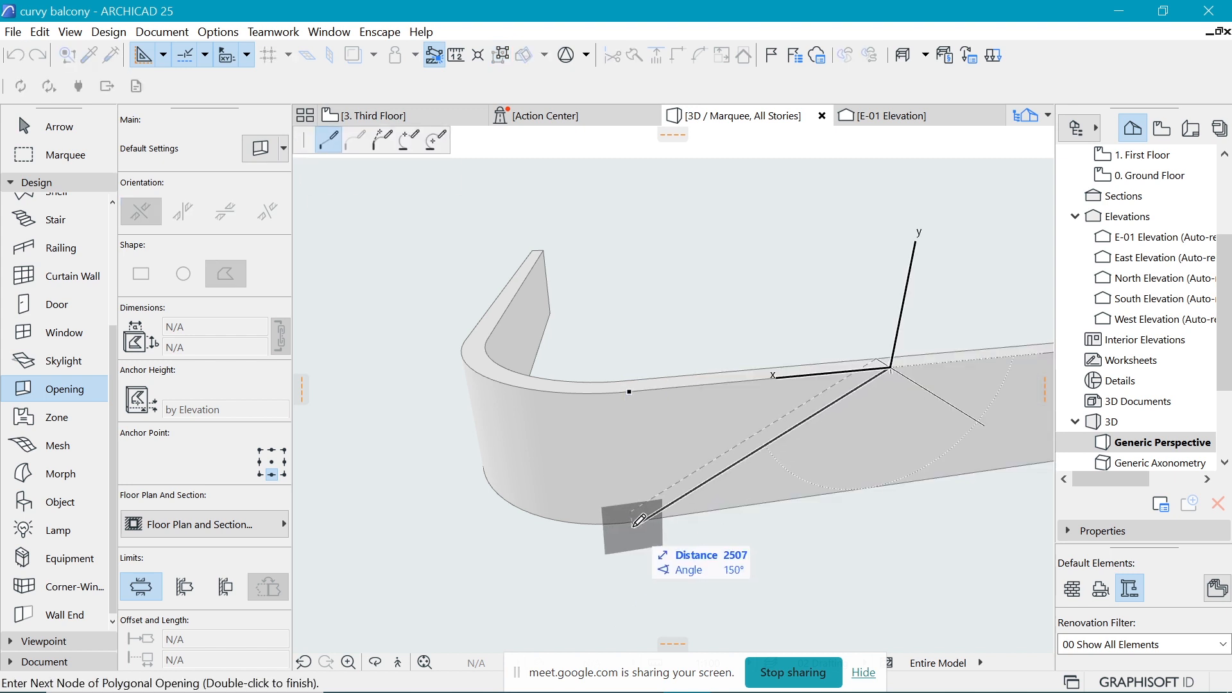
click(634, 520)
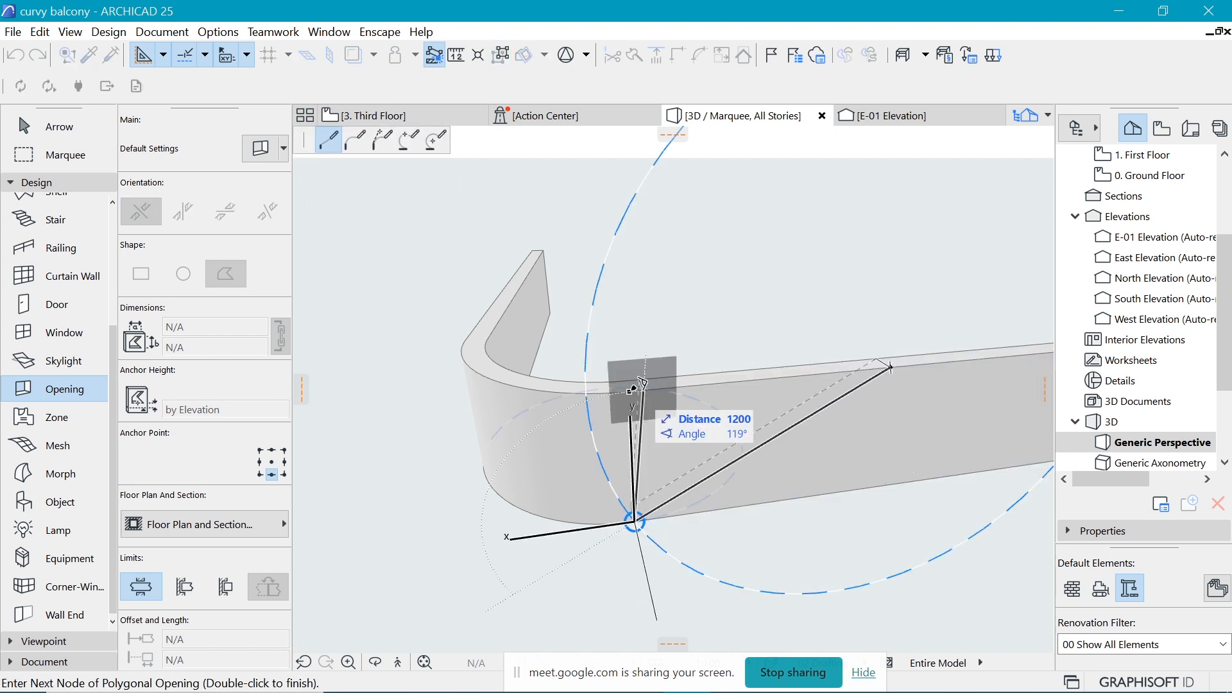
click(892, 368)
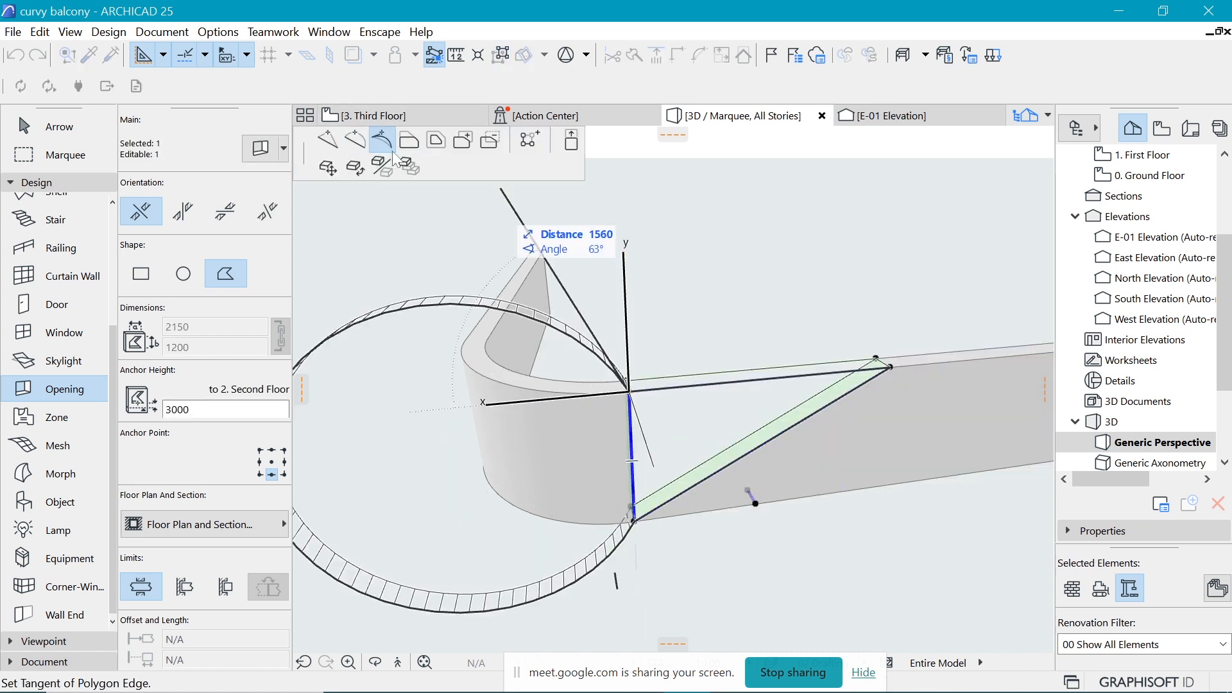
Offset the triangular opening's vertical edge about 1695 mm outward over the rounded corner.
click(409, 146)
click(409, 146)
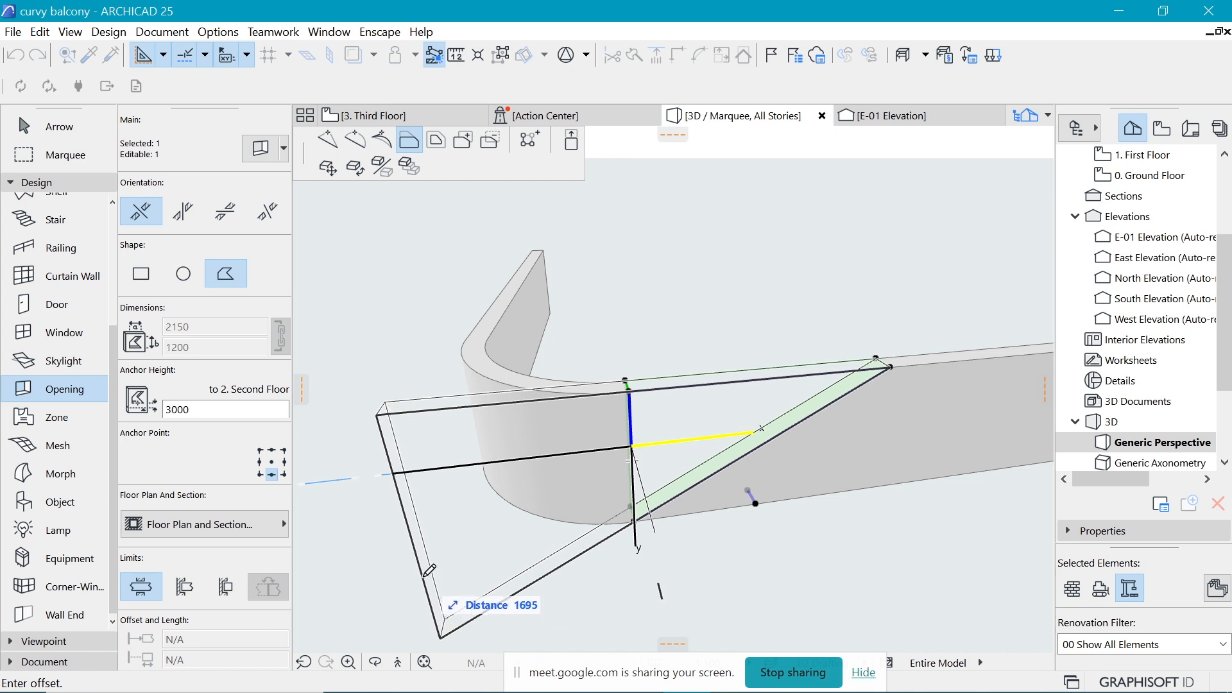
click(425, 574)
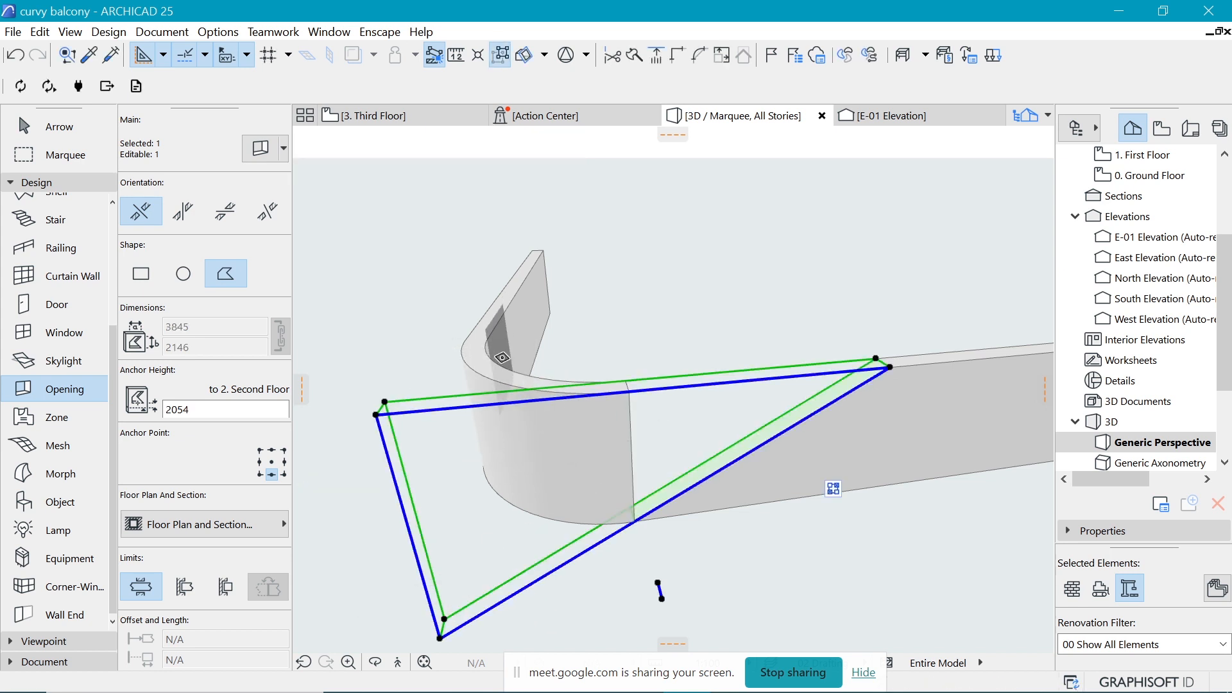
Add the curved corner wall to the elements cut by the triangular opening.
mouse_move(507, 349)
shift+middle_down()
mouse_move(608, 341)
mouse_move(525, 347)
shift+middle_up()
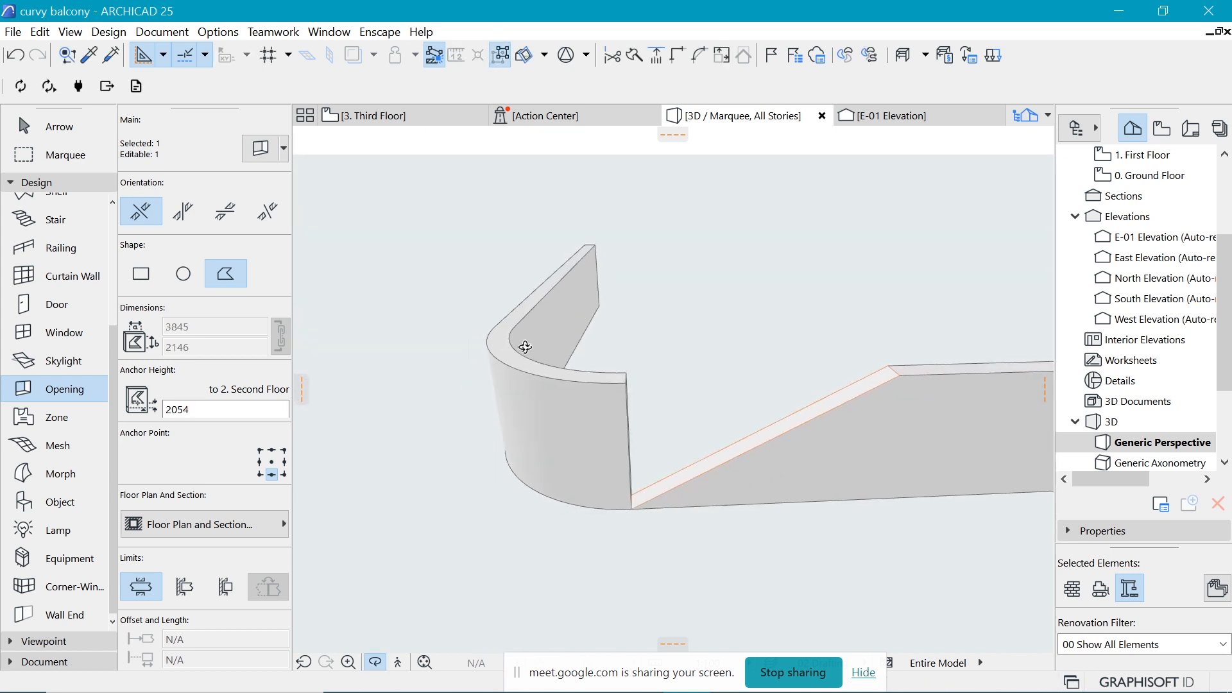
scroll(606, 338, down, 2)
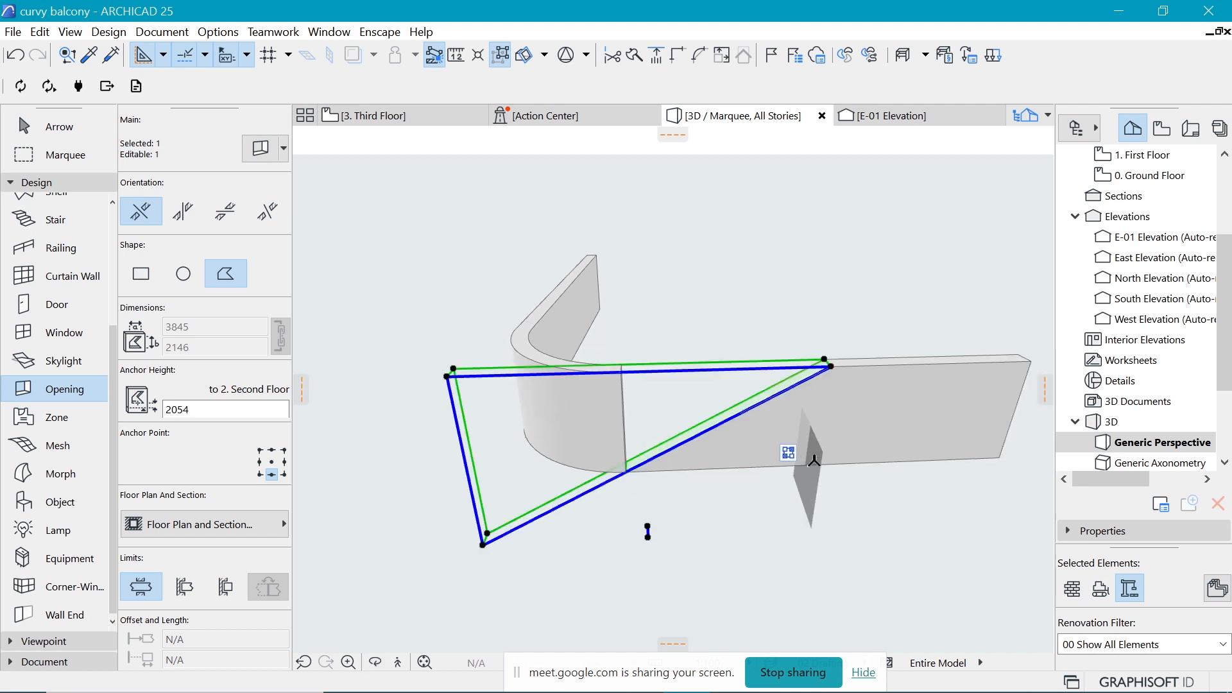
mouse_move(790, 461)
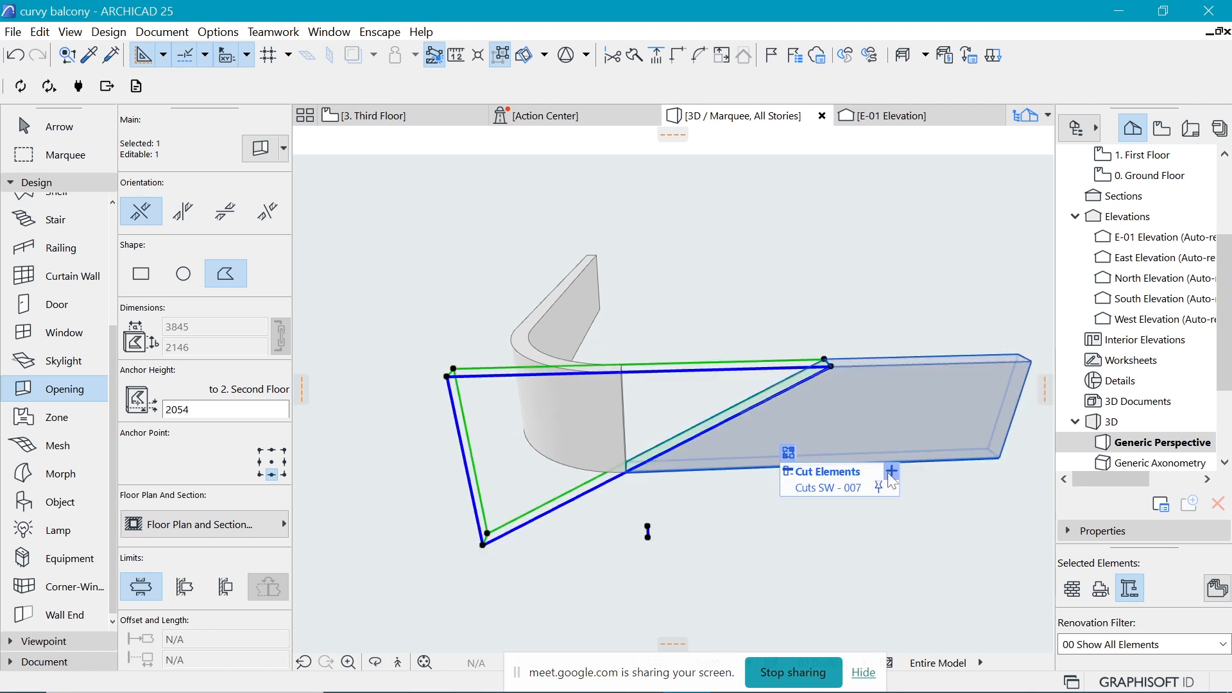
scroll(677, 427, up, 1)
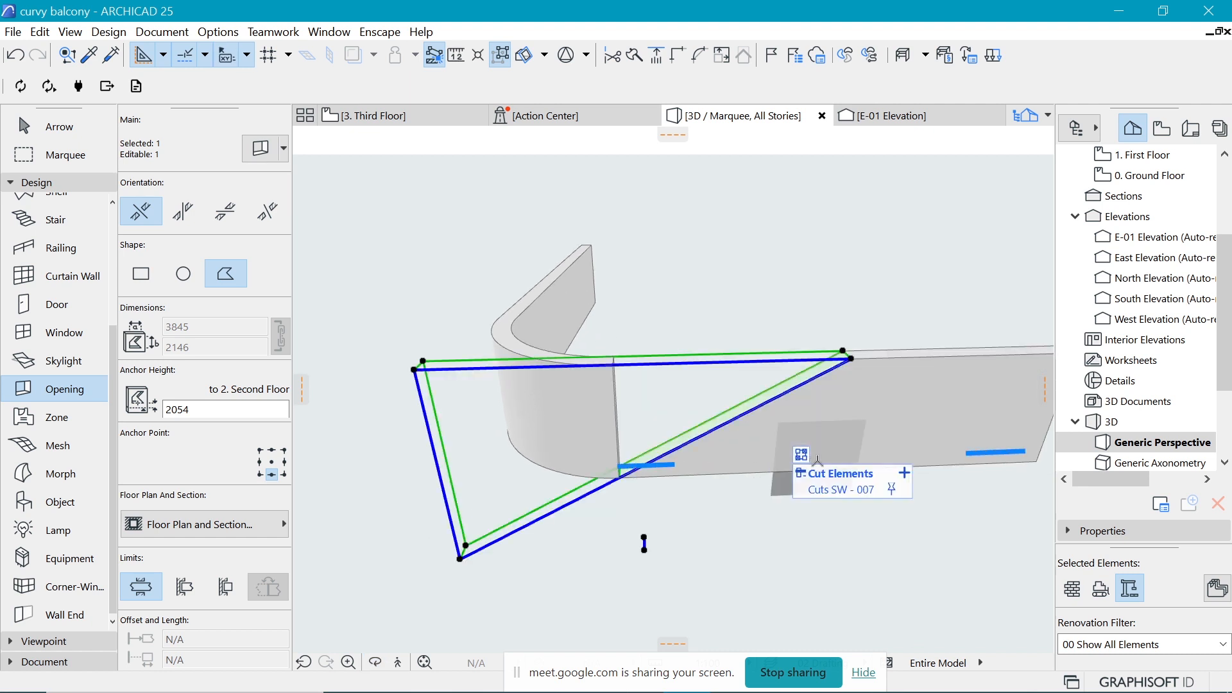
key(Escape)
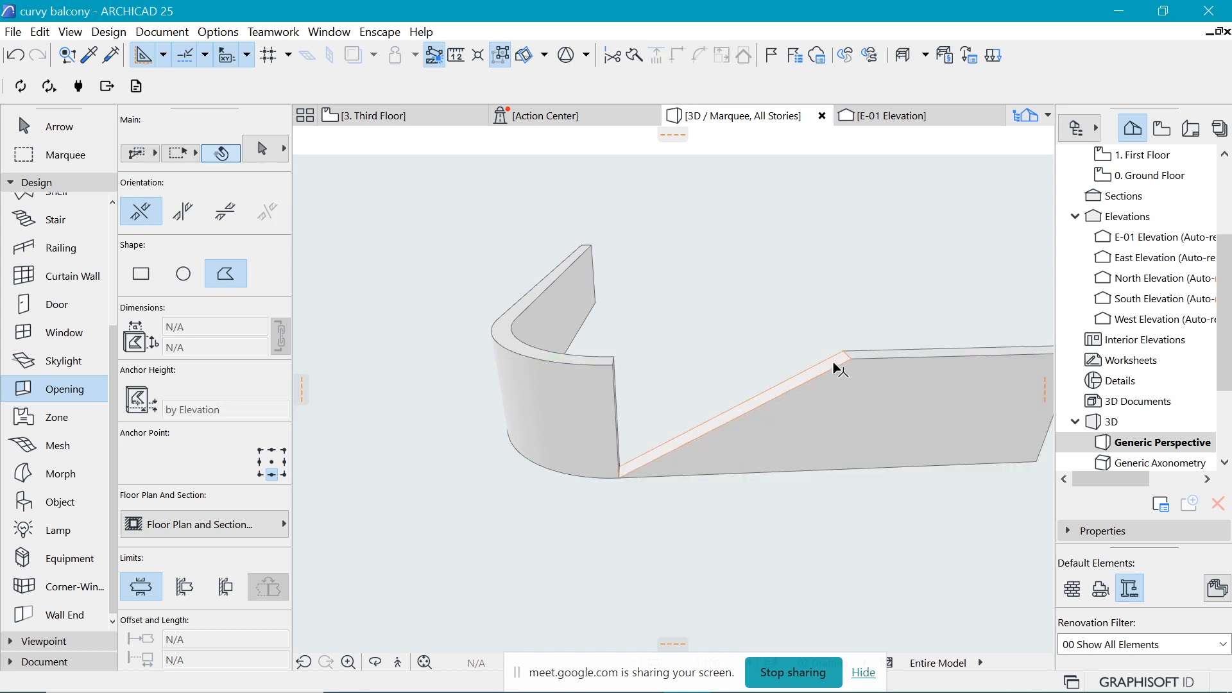
click(847, 363)
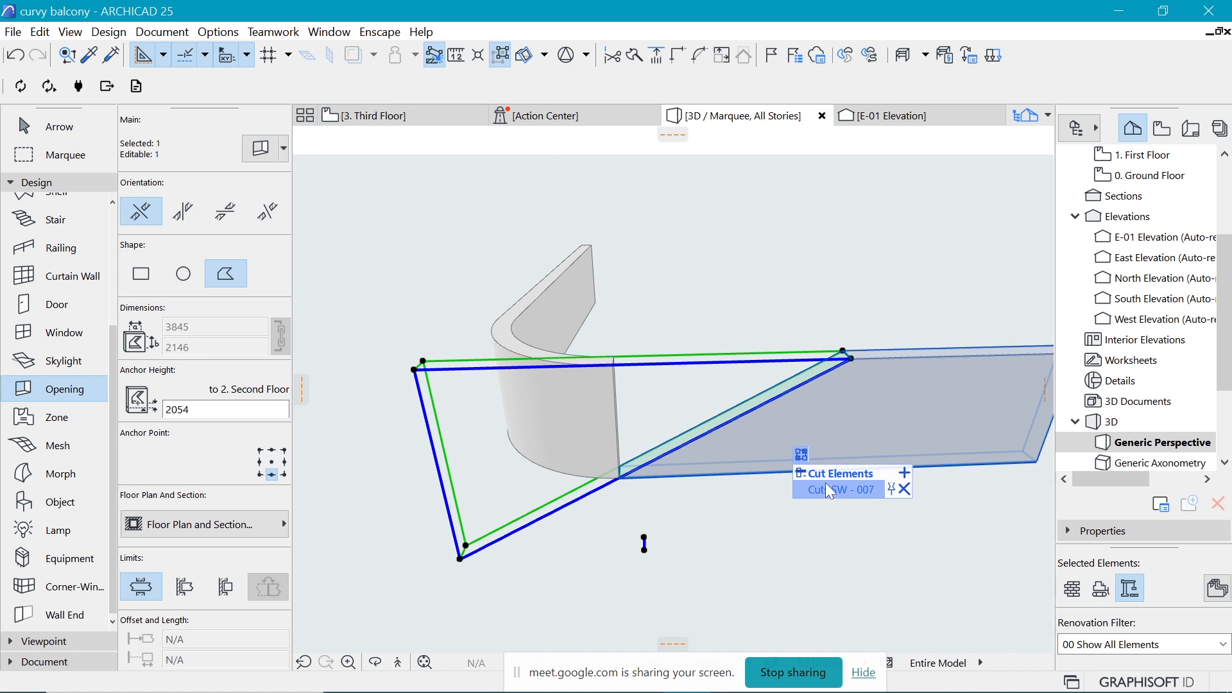
click(904, 475)
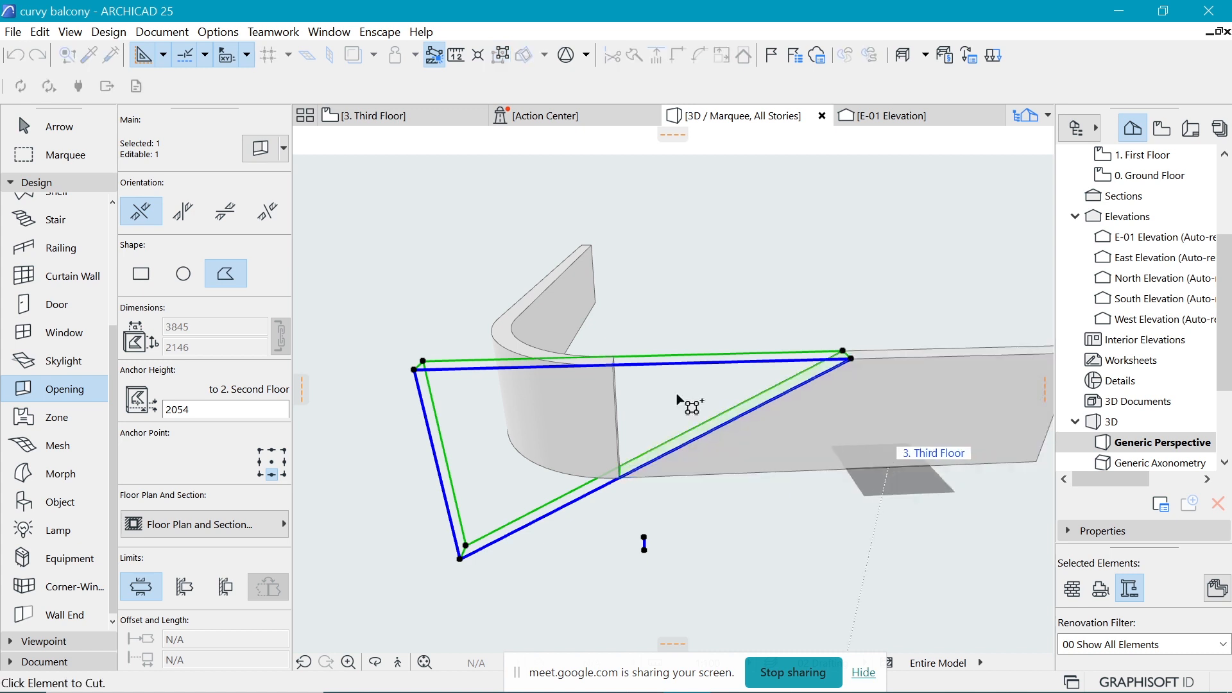
click(580, 422)
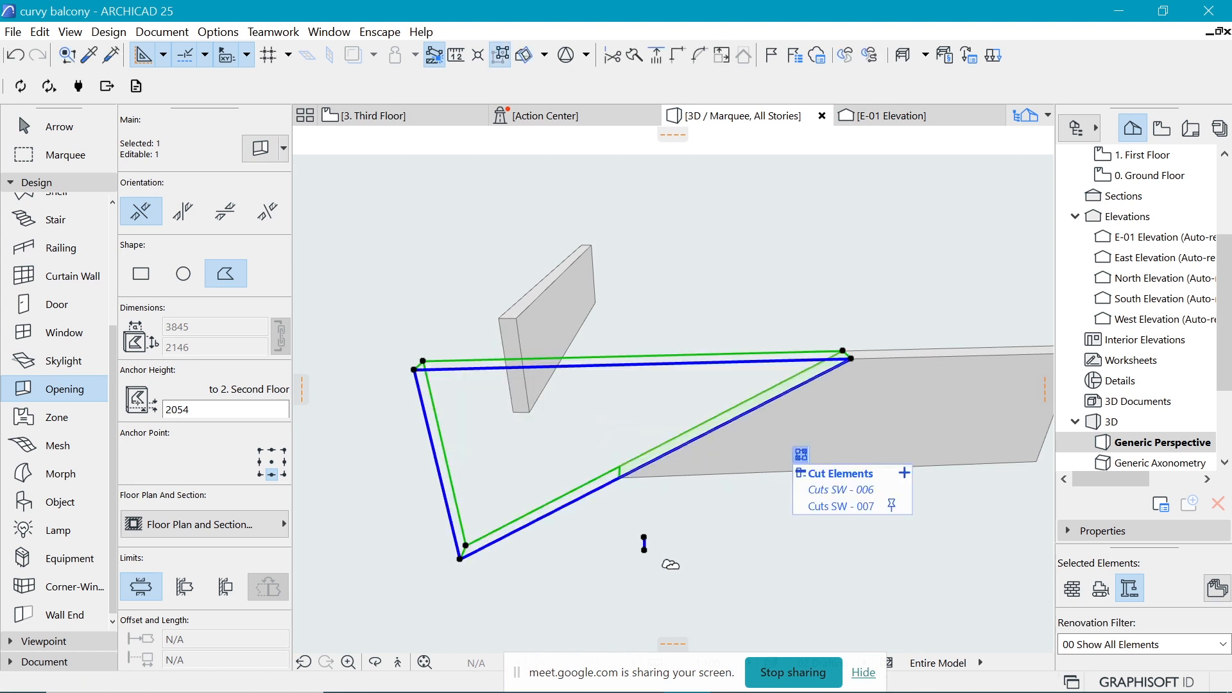
key(Escape)
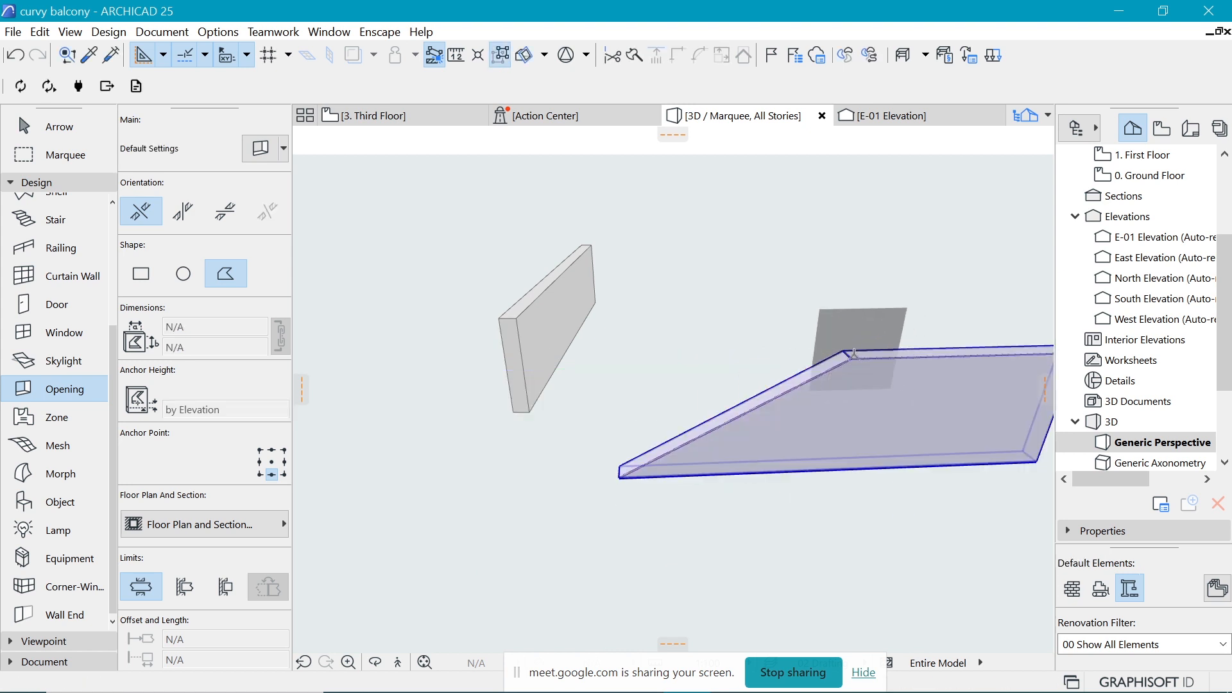
Move the triangular opening's lower outer node up about 946 mm, level with the straight wall's bottom corner.
shift+click(845, 359)
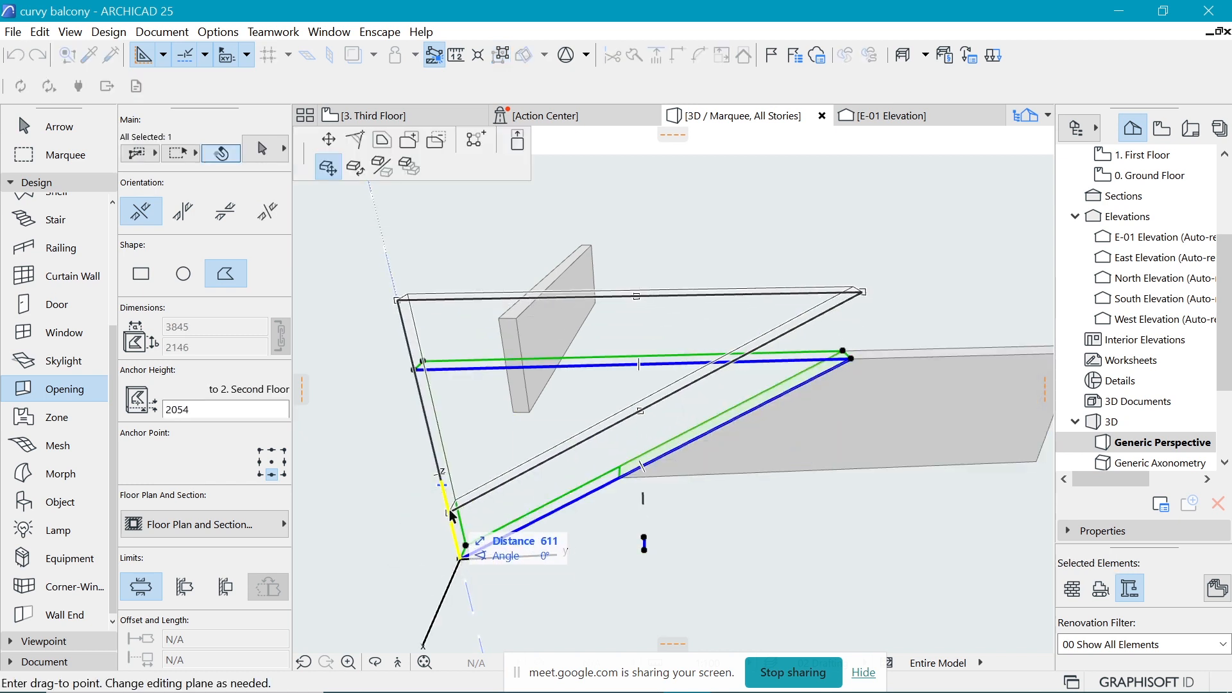
click(330, 145)
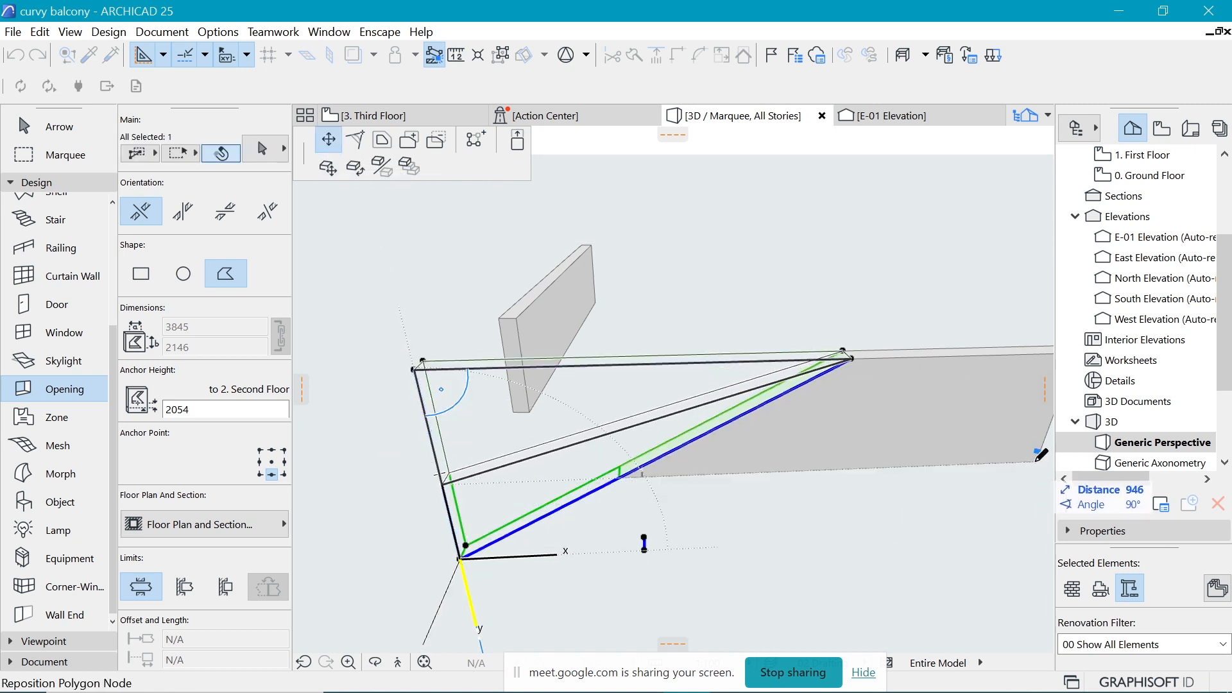
click(1037, 461)
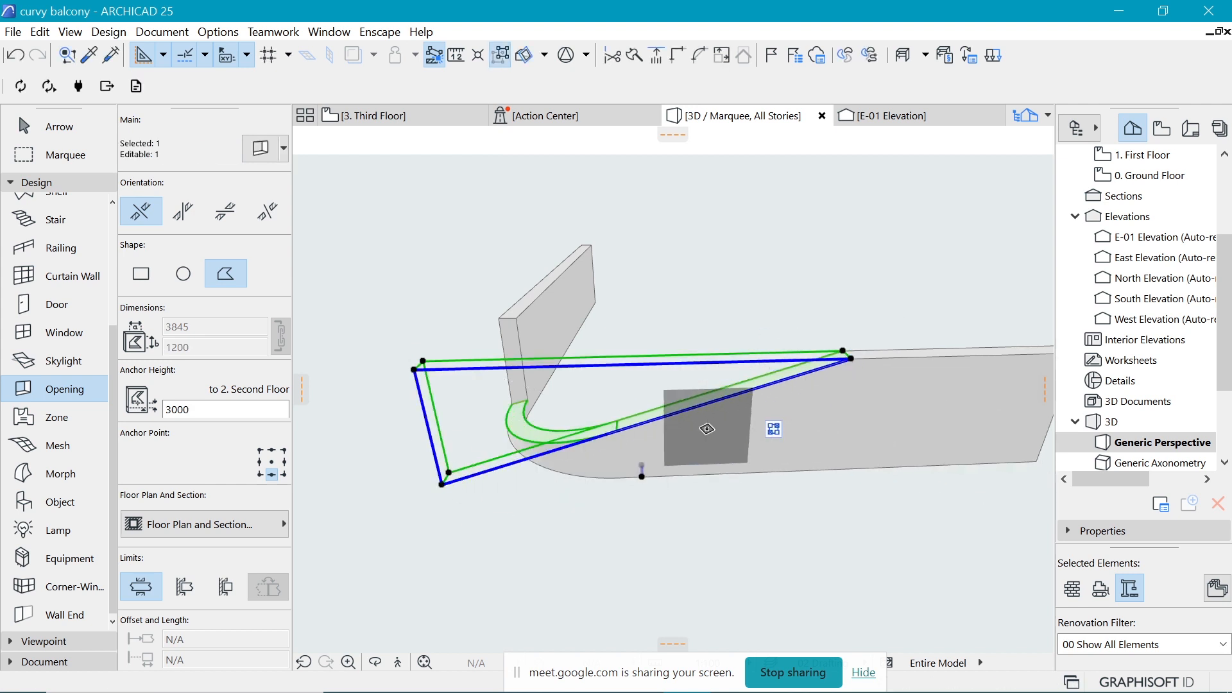
key(o)
drag(577, 427, 691, 391)
key(Escape)
key(Escape)
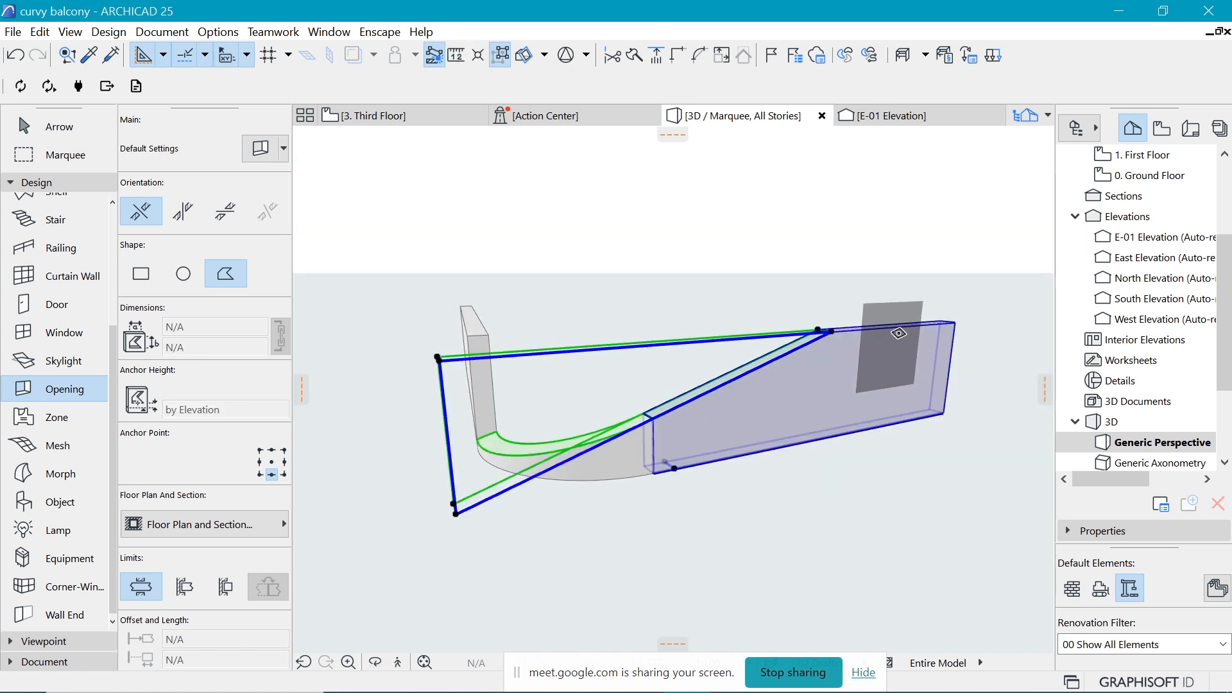
Cut a triangular polygonal opening about 2505 mm wide and 1200 mm high in the other straight wall, beside the rounded corner.
shift+middle_drag(515, 359, 820, 366)
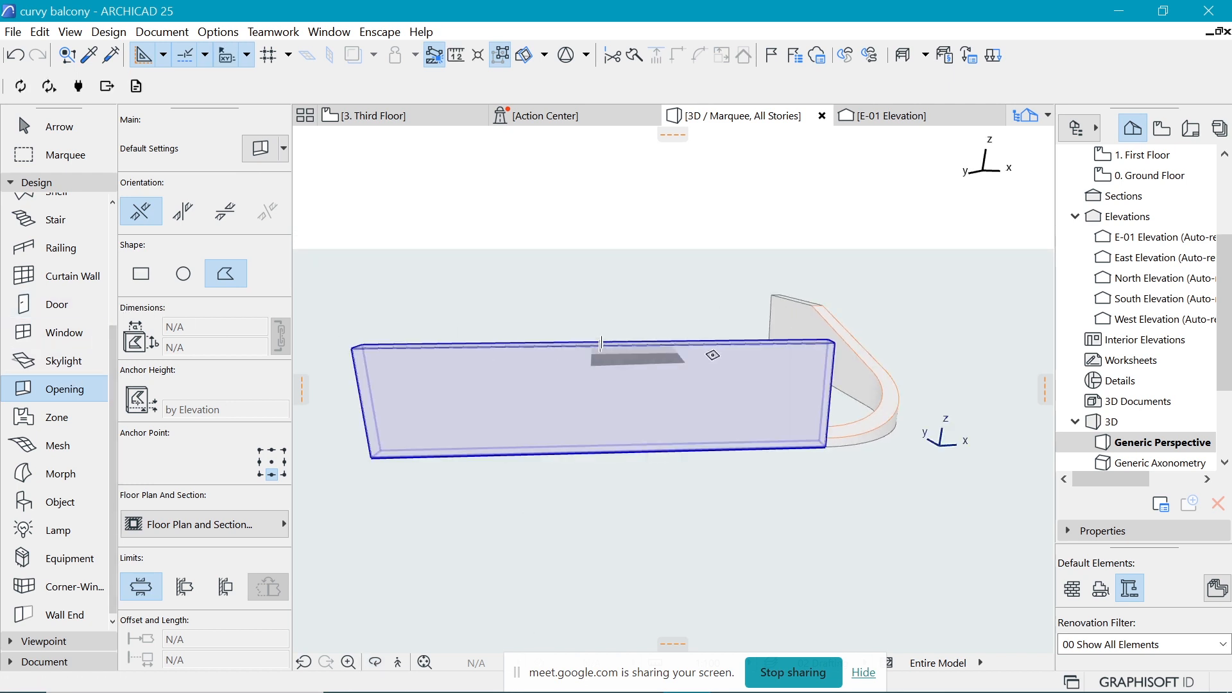
scroll(601, 344, up, 2)
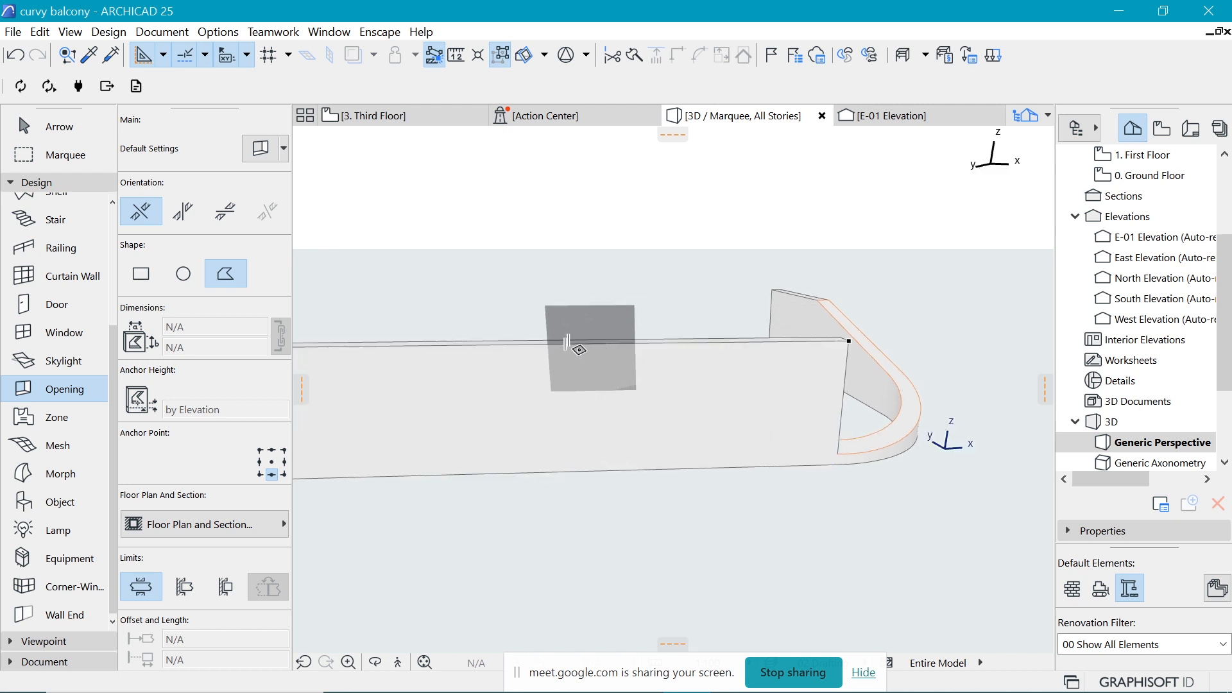
click(566, 343)
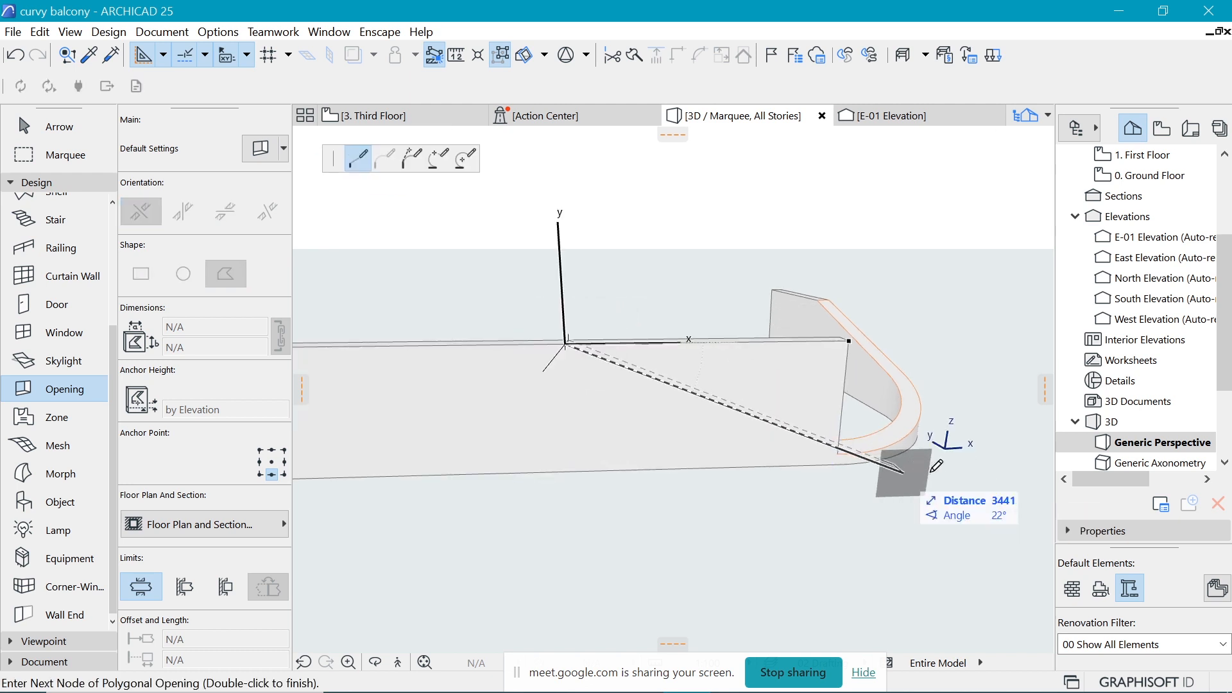
click(838, 461)
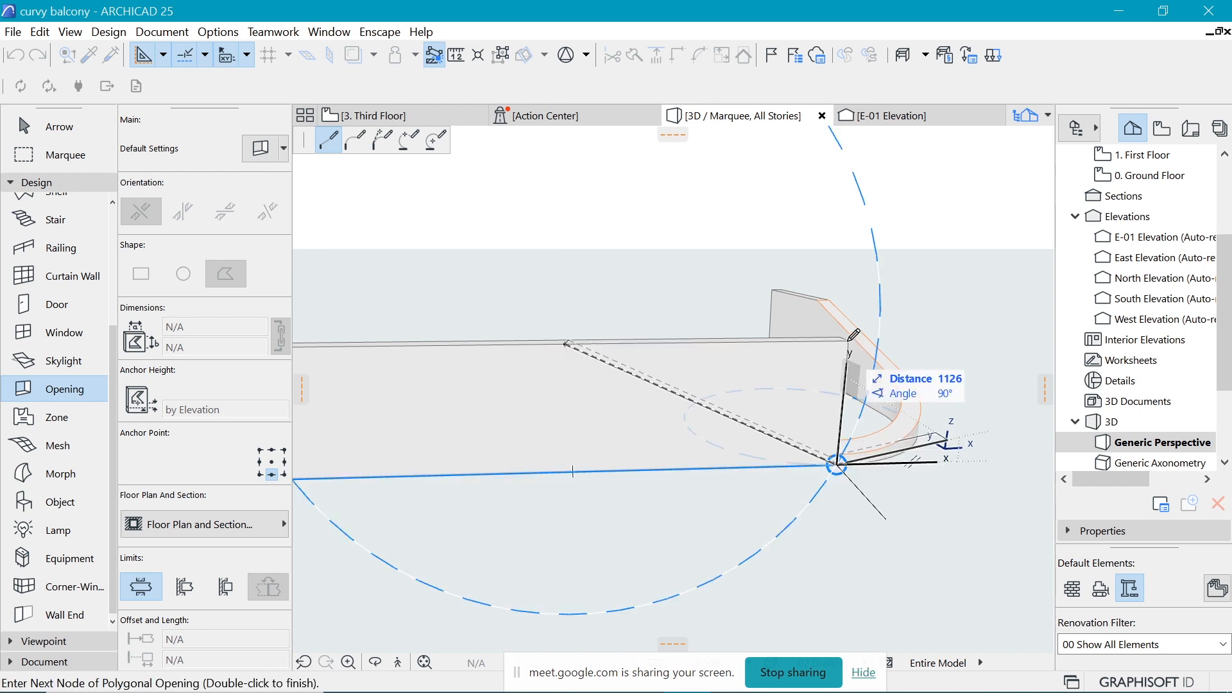
click(852, 336)
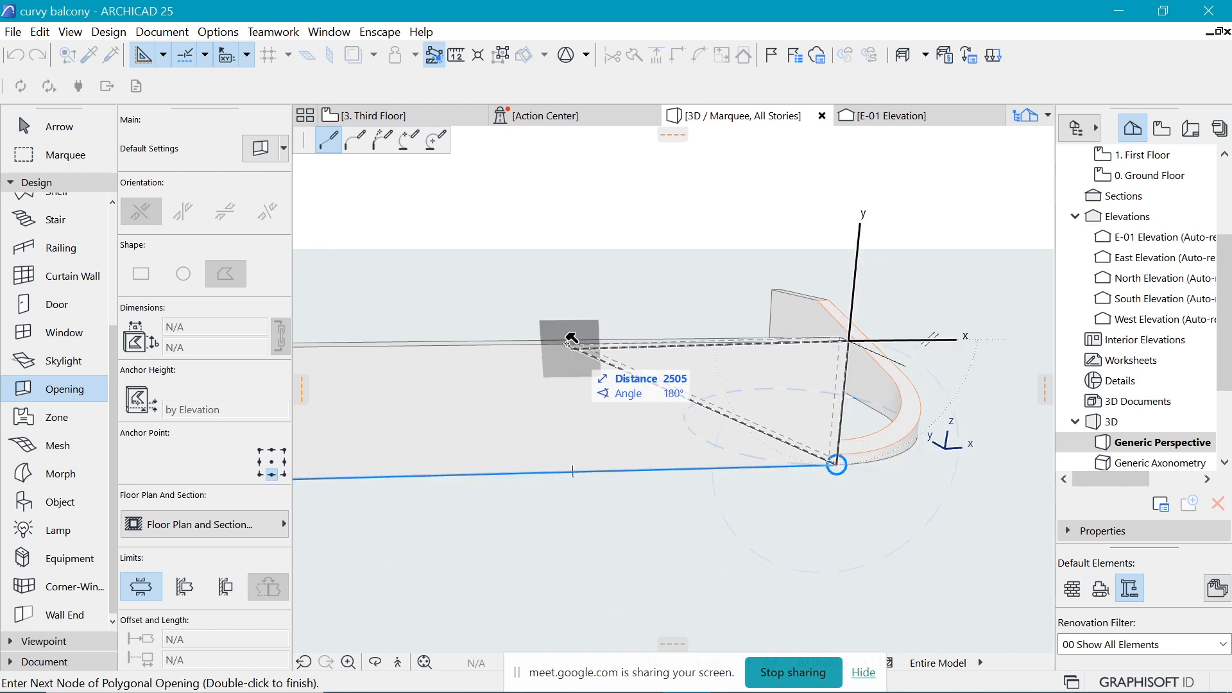
click(569, 341)
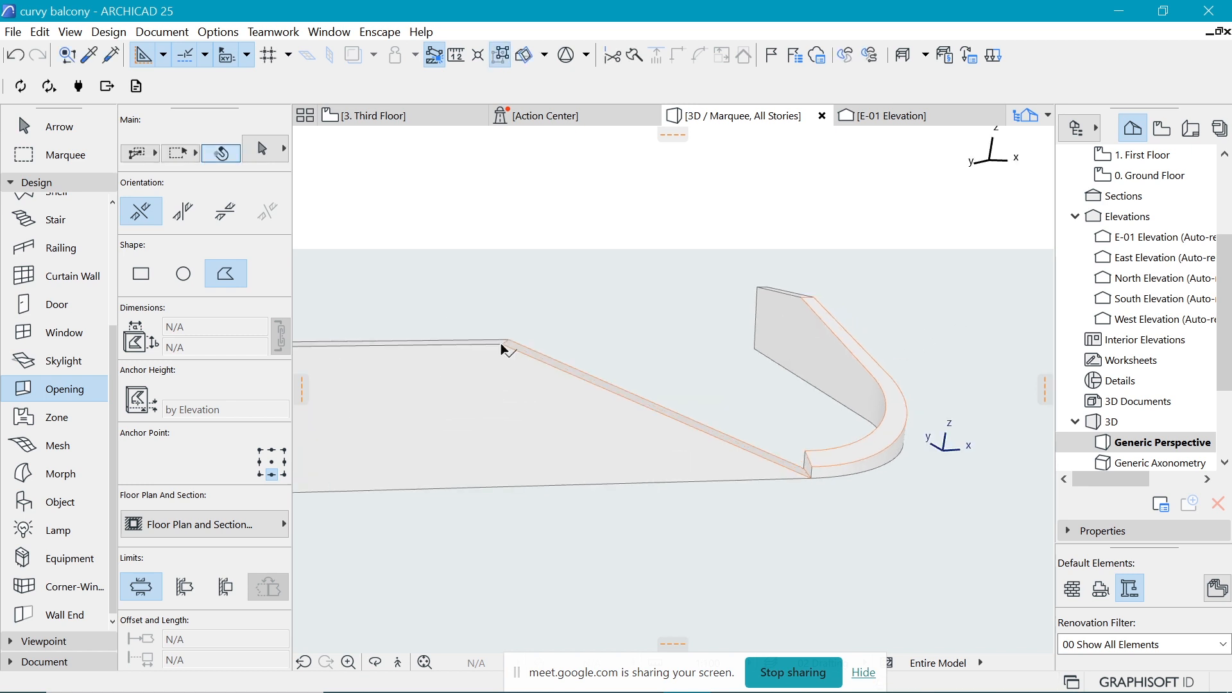
Offset the second triangular opening's vertical edge outward past the rounded corner, widening the opening to about 4154 mm.
click(503, 348)
click(804, 439)
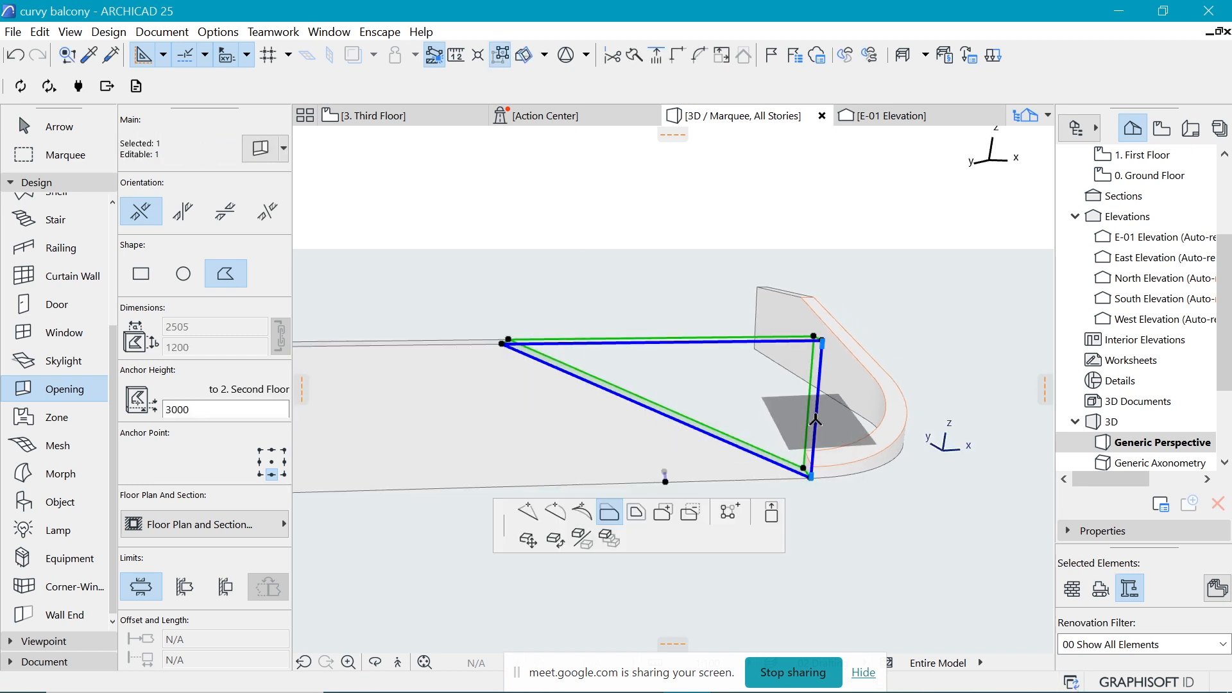
click(1003, 421)
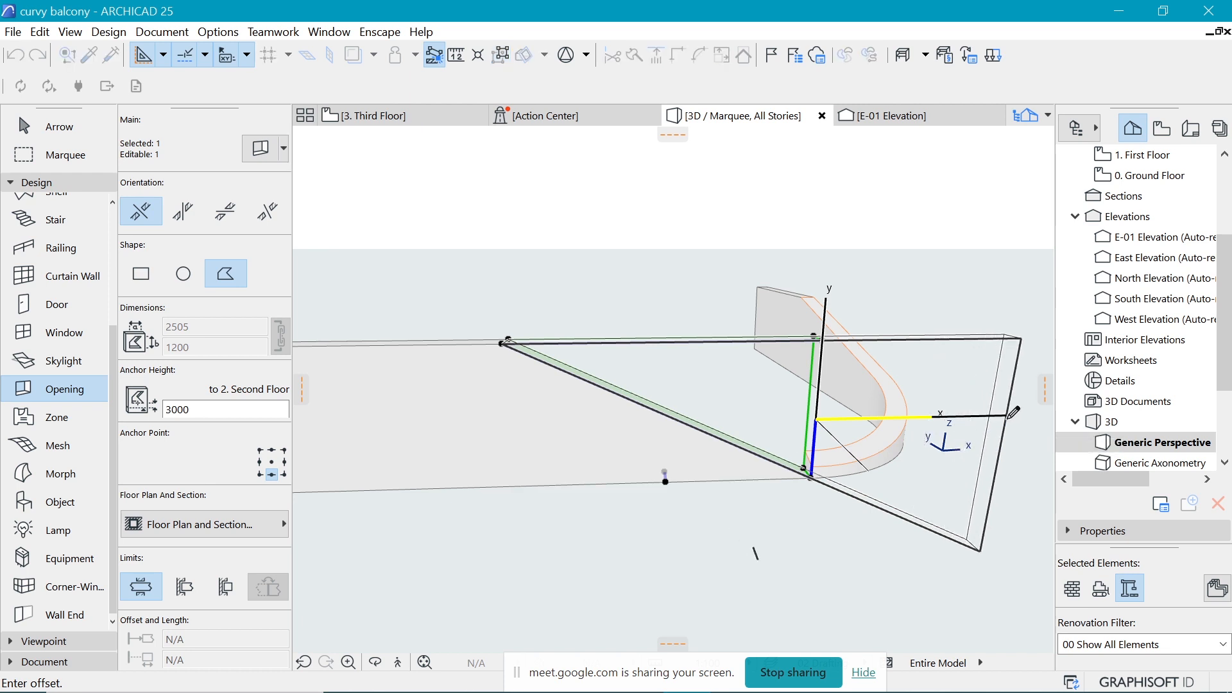
Move the second opening's lower outer node up about 790 mm, level with the straight wall's bottom corner.
click(980, 549)
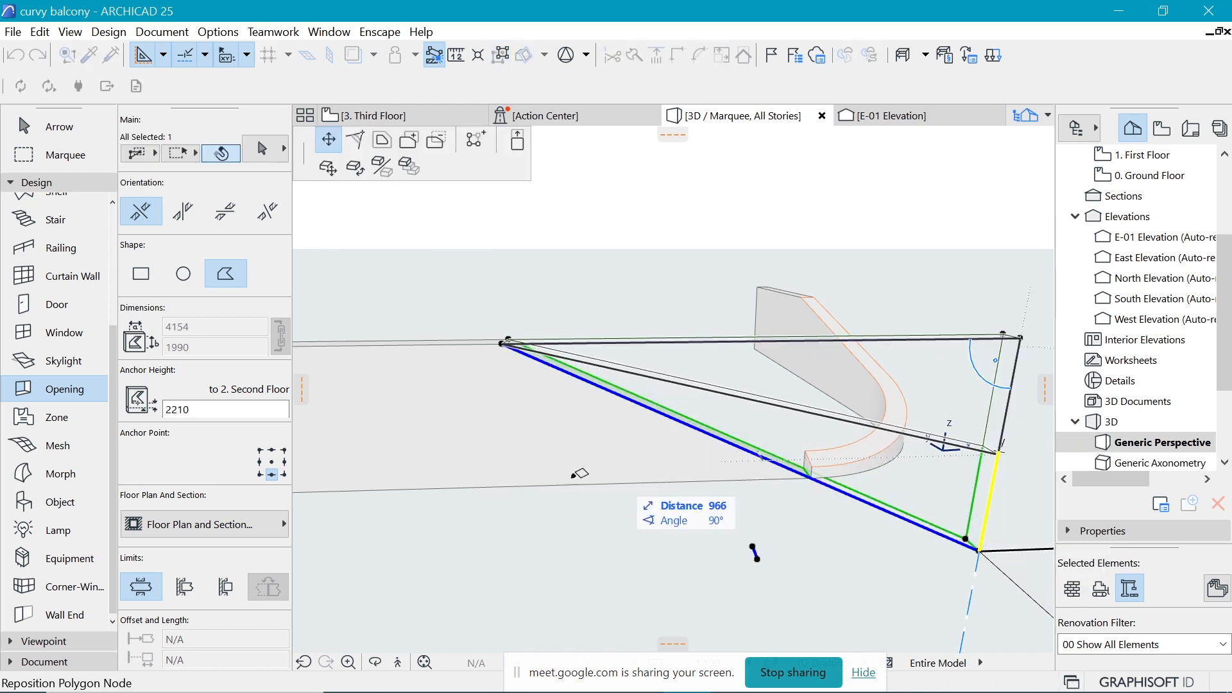
scroll(771, 429, down, 3)
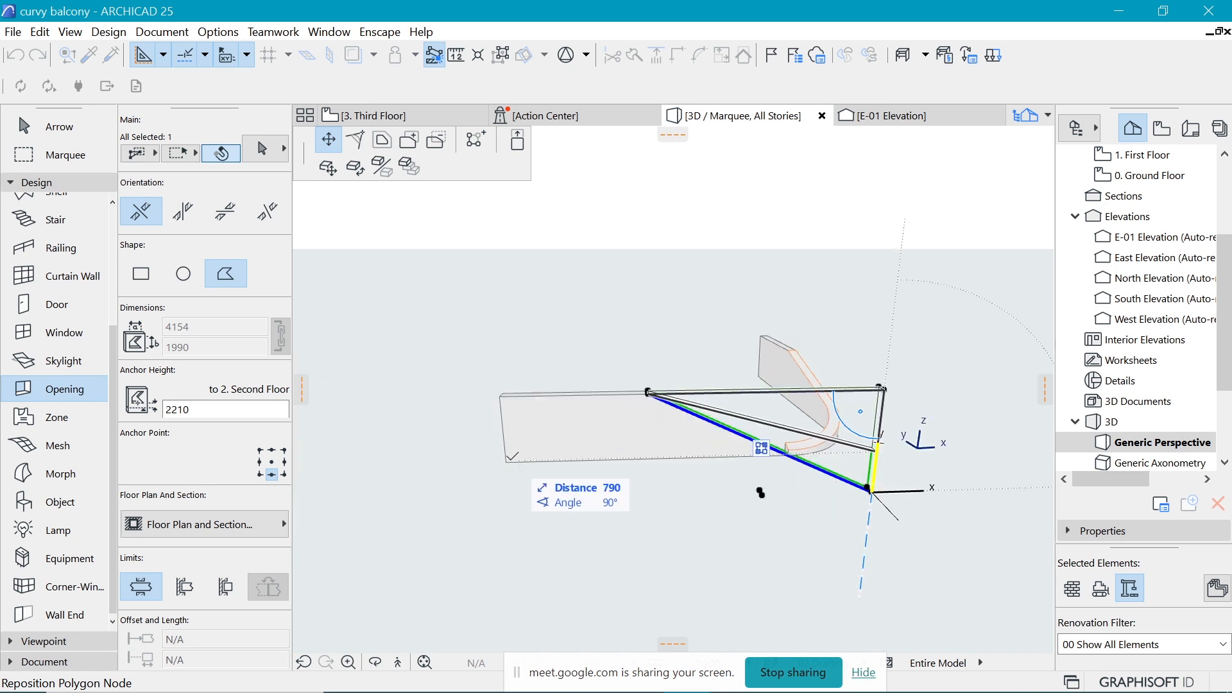
click(506, 460)
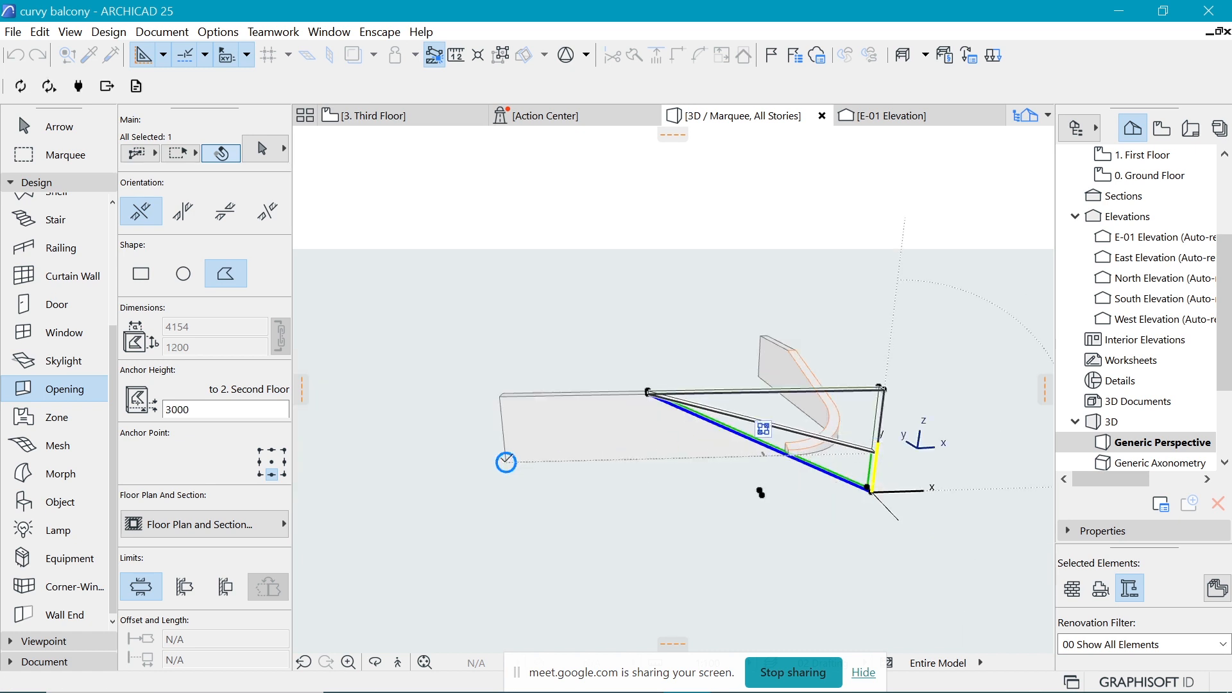
scroll(854, 407, up, 3)
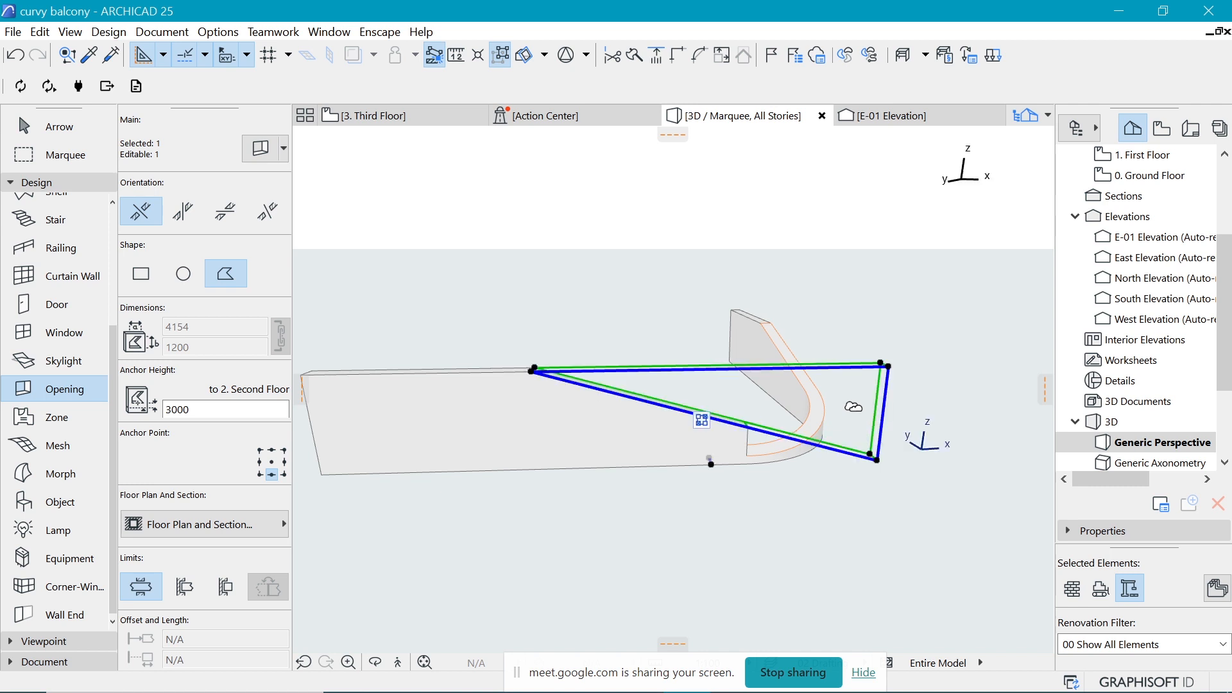
Add the curved corner wall to the elements cut by the second triangular opening.
shift+middle_drag(854, 407, 881, 458)
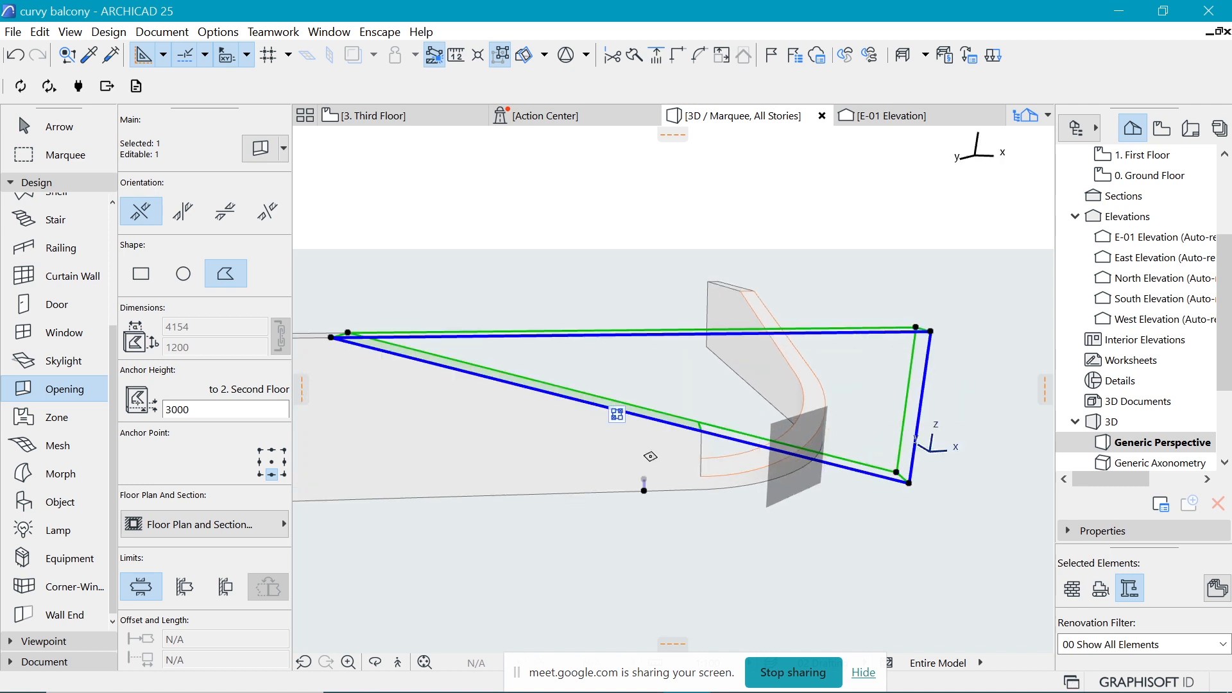
mouse_move(620, 414)
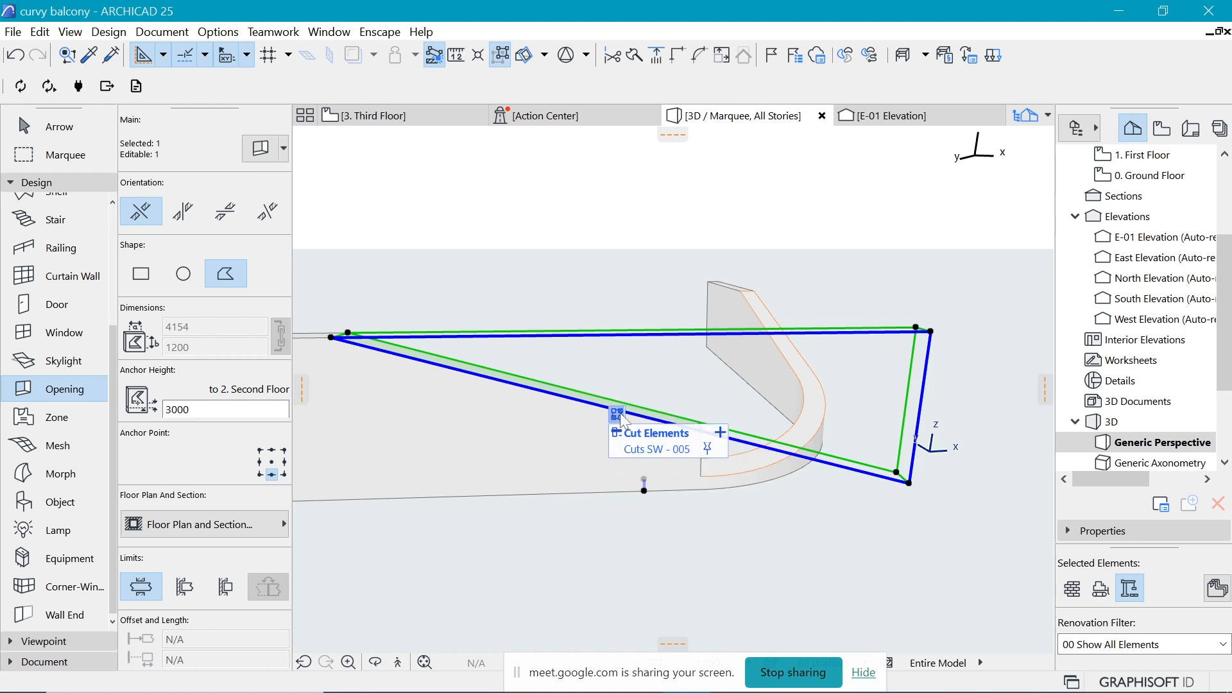
click(723, 436)
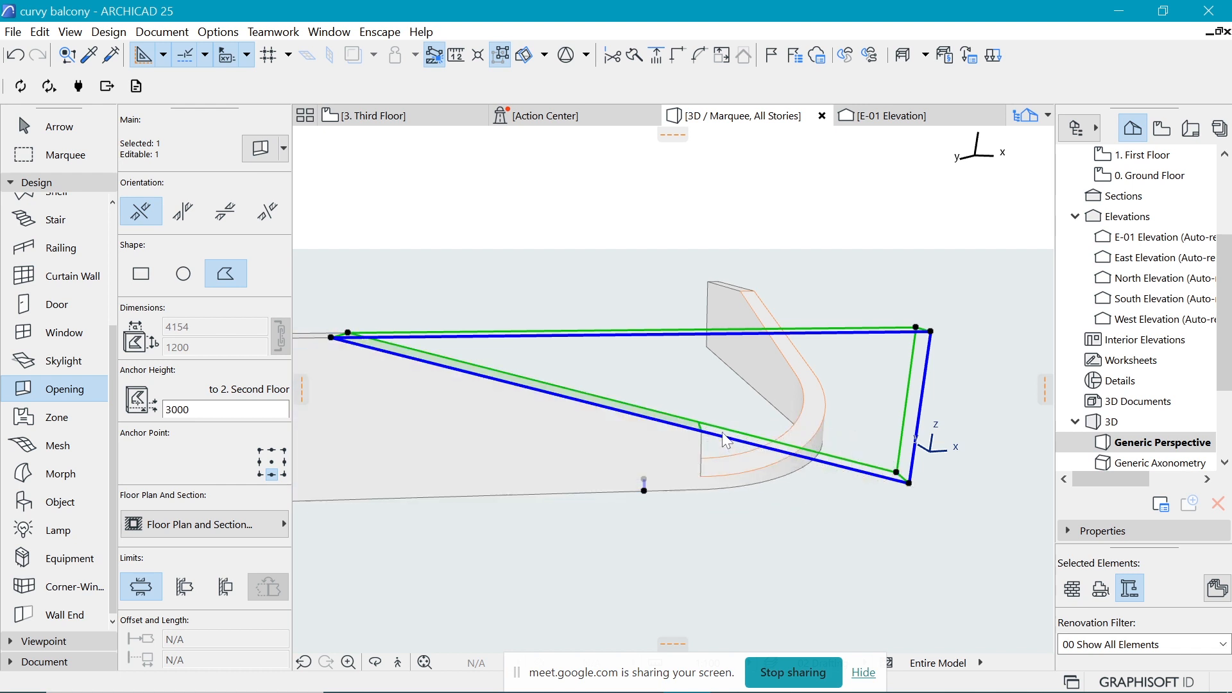
click(761, 464)
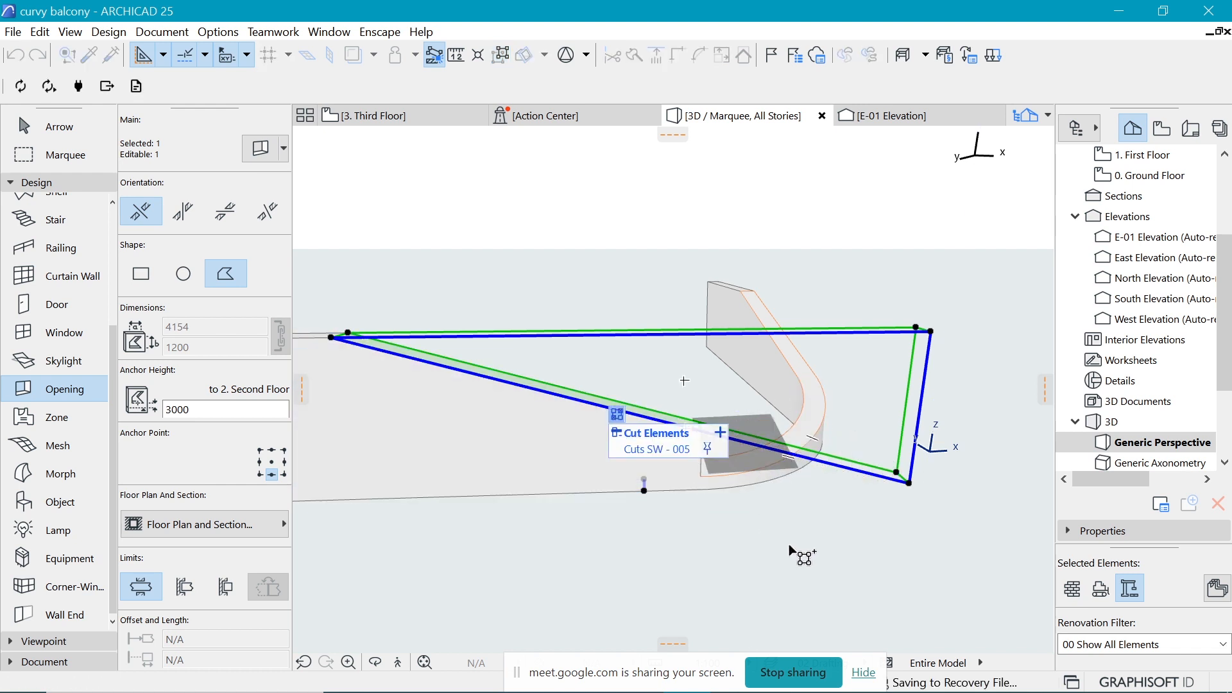
scroll(749, 464, up, 1)
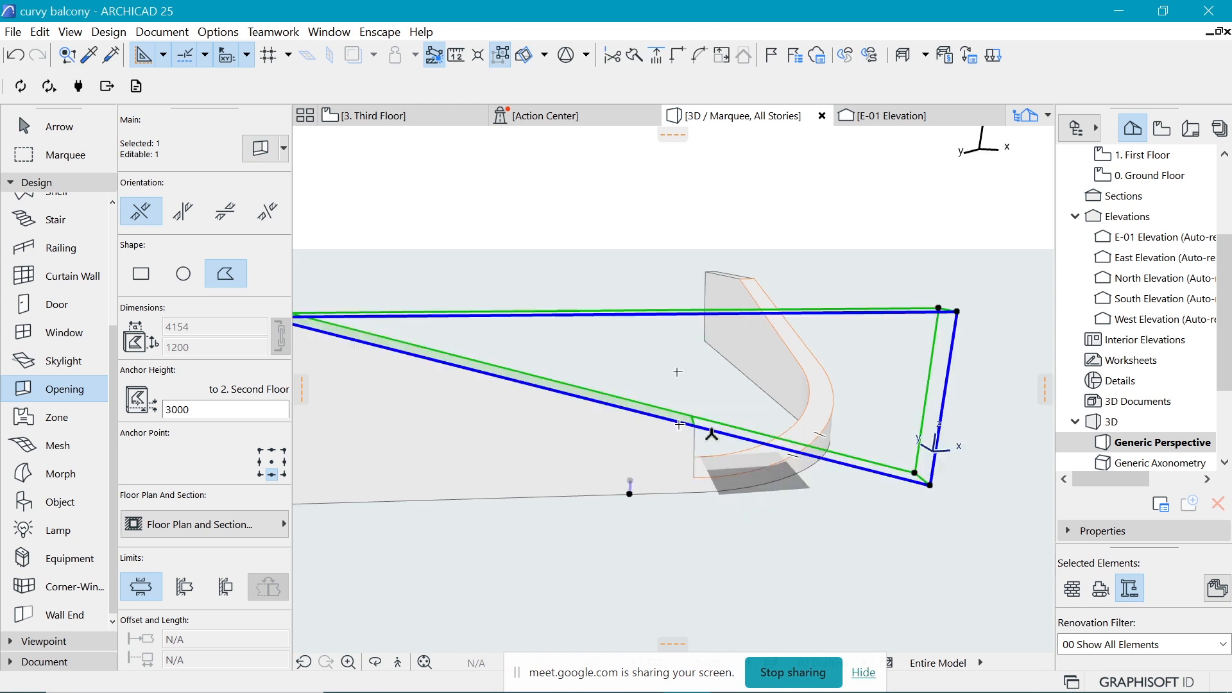
click(707, 428)
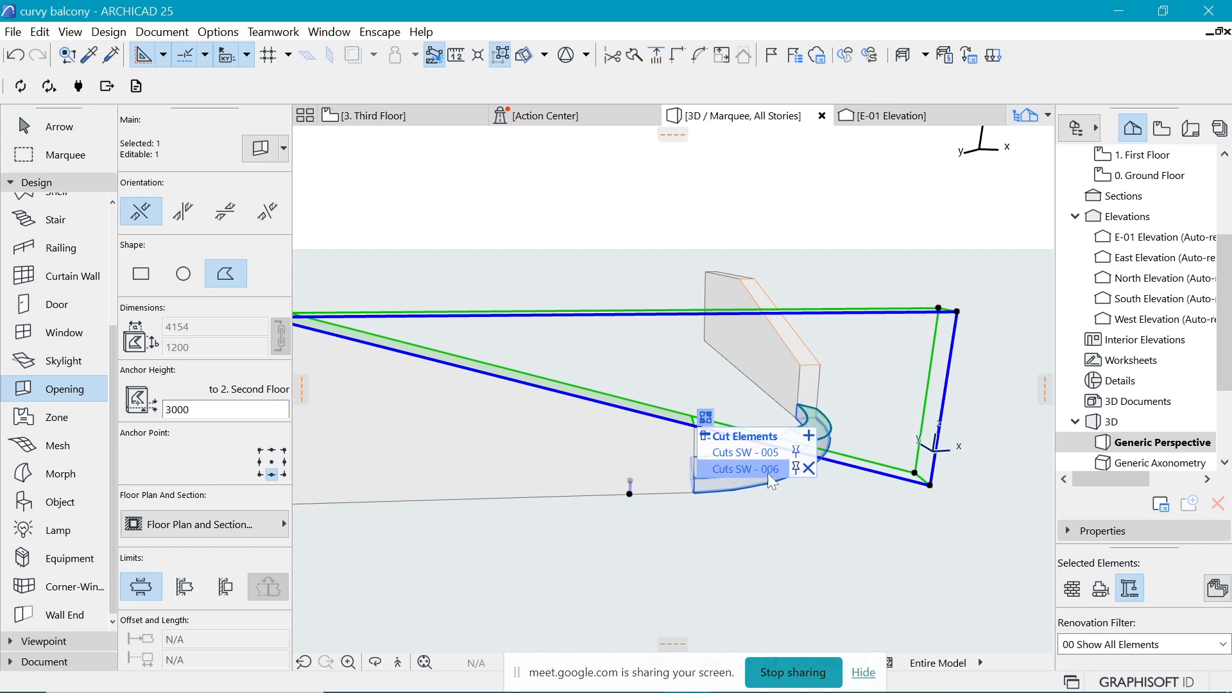
click(768, 472)
Examine the rounded corner and both sloped wall cuts in 3D from several sides.
shift+middle_drag(932, 308, 694, 366)
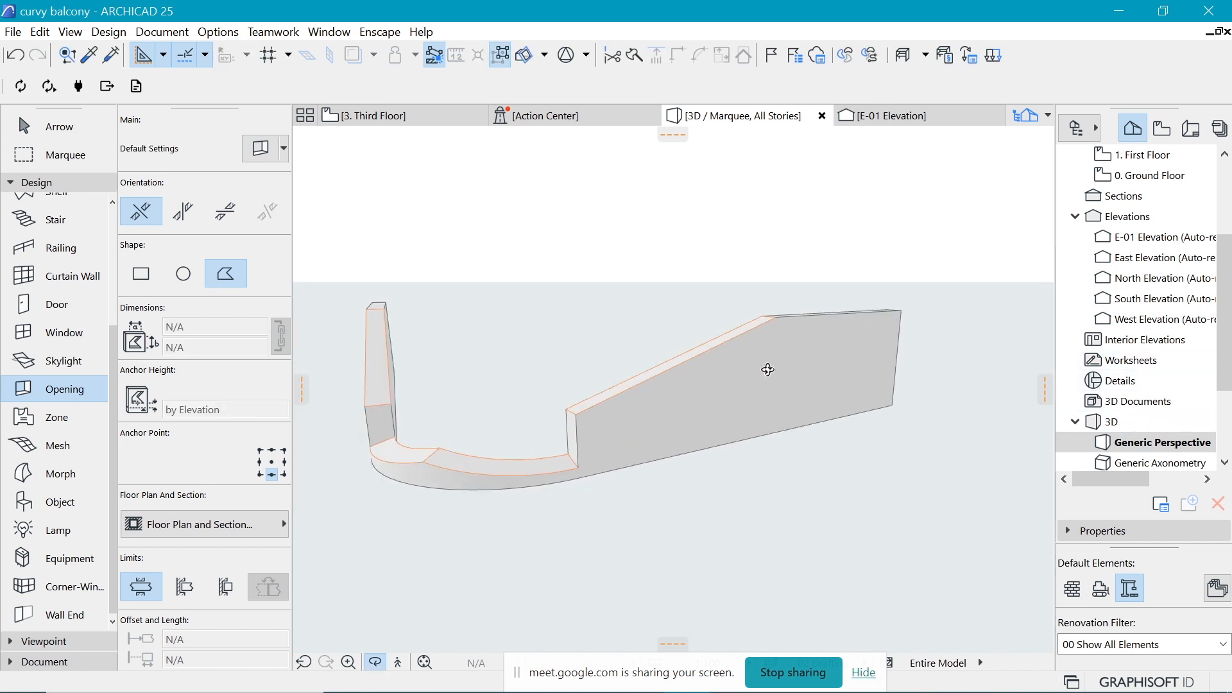
shift+middle_drag(768, 370, 581, 395)
shift+middle_drag(434, 377, 660, 443)
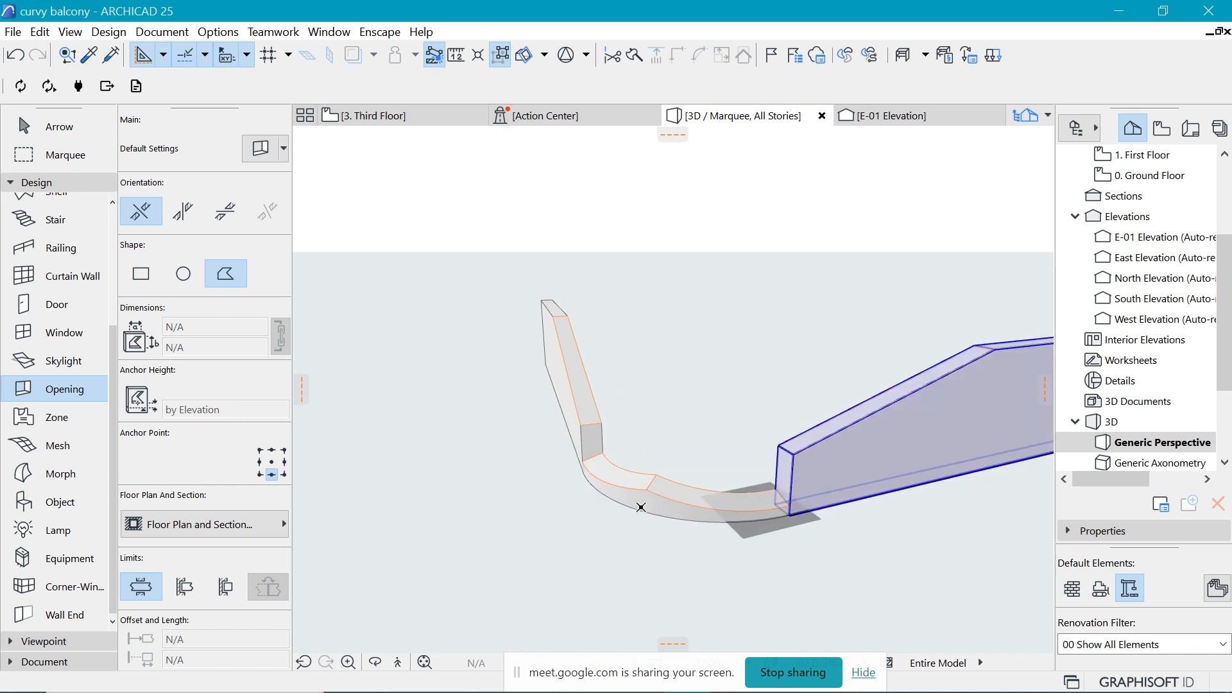
shift+middle_drag(578, 504, 597, 350)
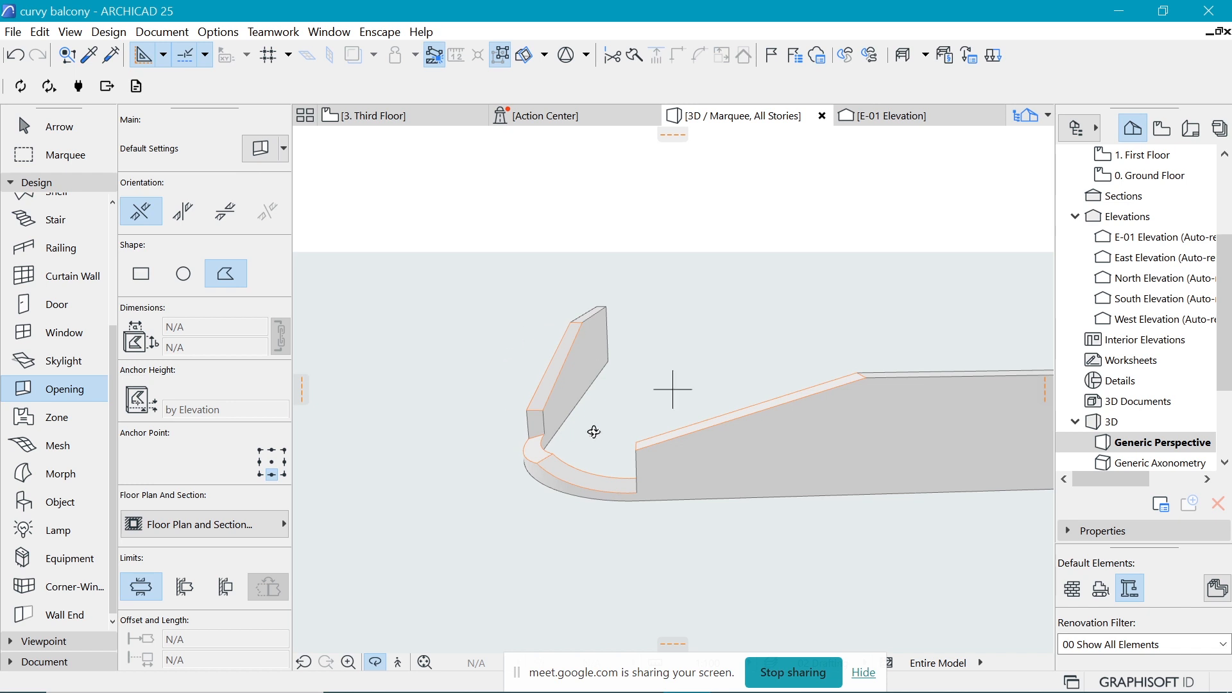
shift+middle_drag(594, 432, 724, 432)
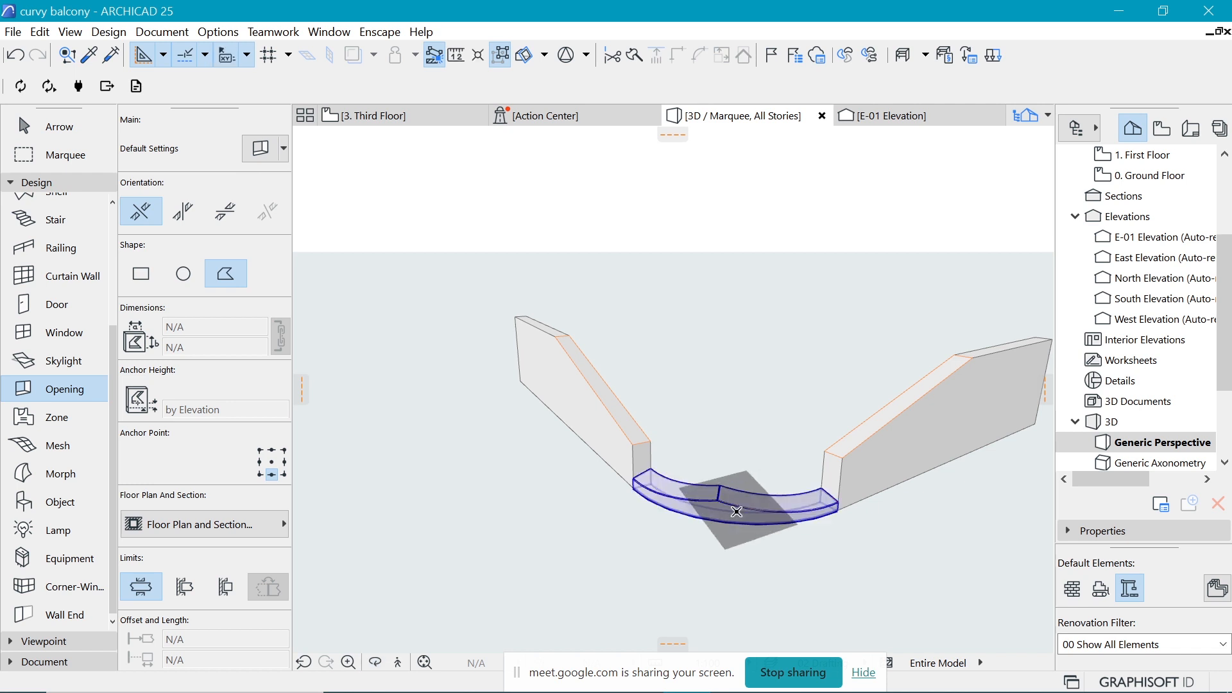
click(723, 521)
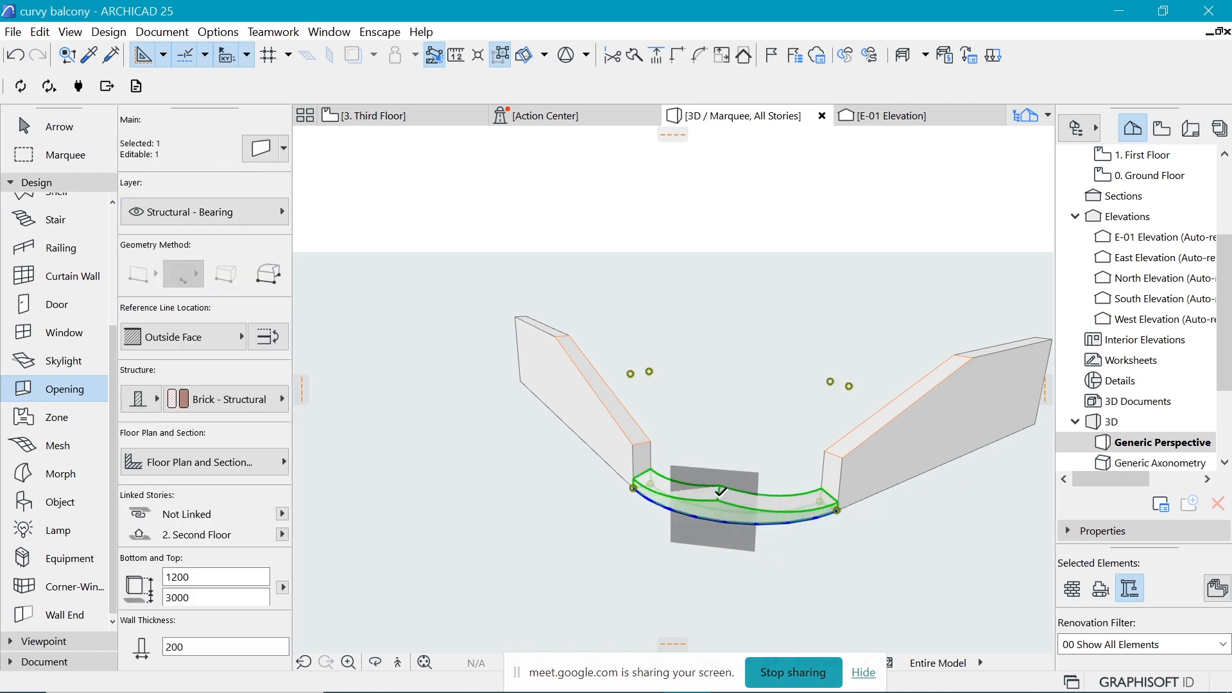
click(721, 492)
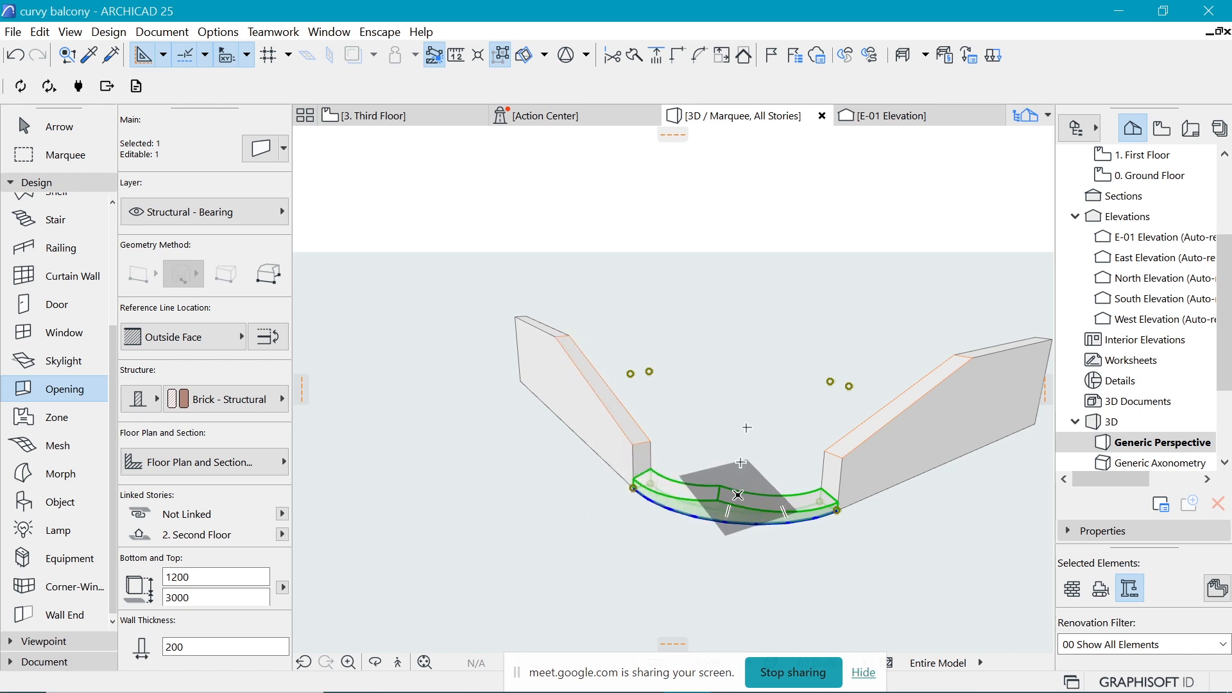
key(Escape)
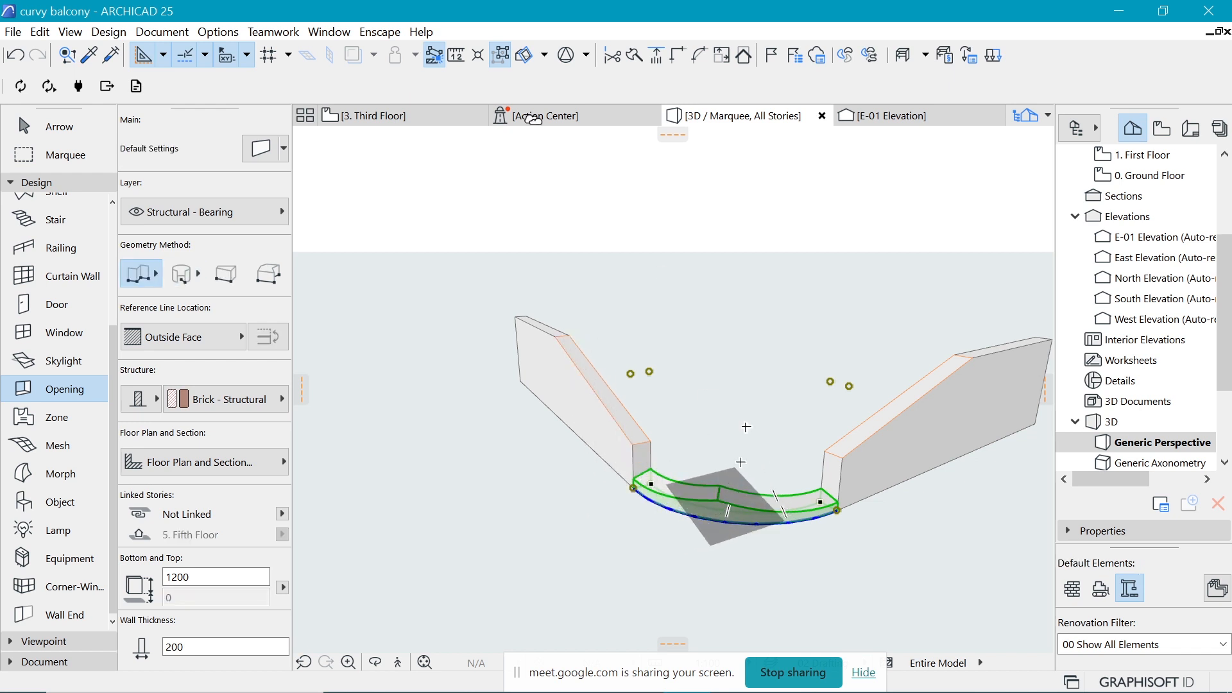
On the Third Floor plan, split the curved corner wall into two halves at the midpoint of its outer arc.
click(389, 117)
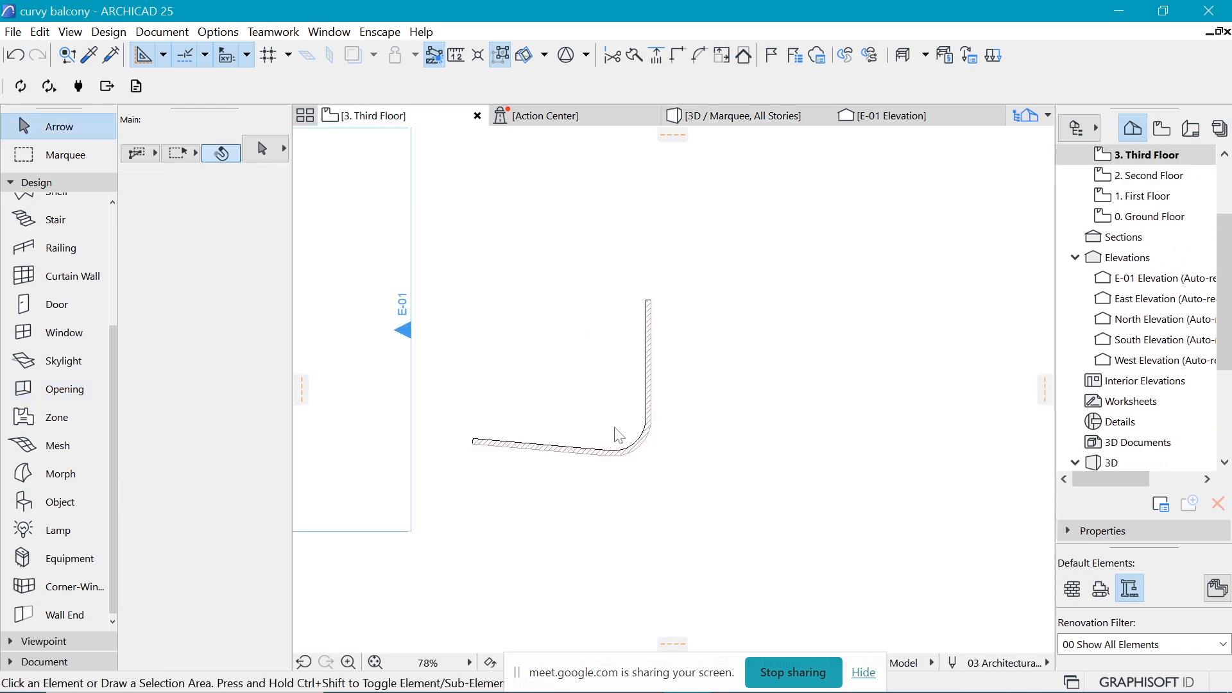
scroll(605, 438, up, 5)
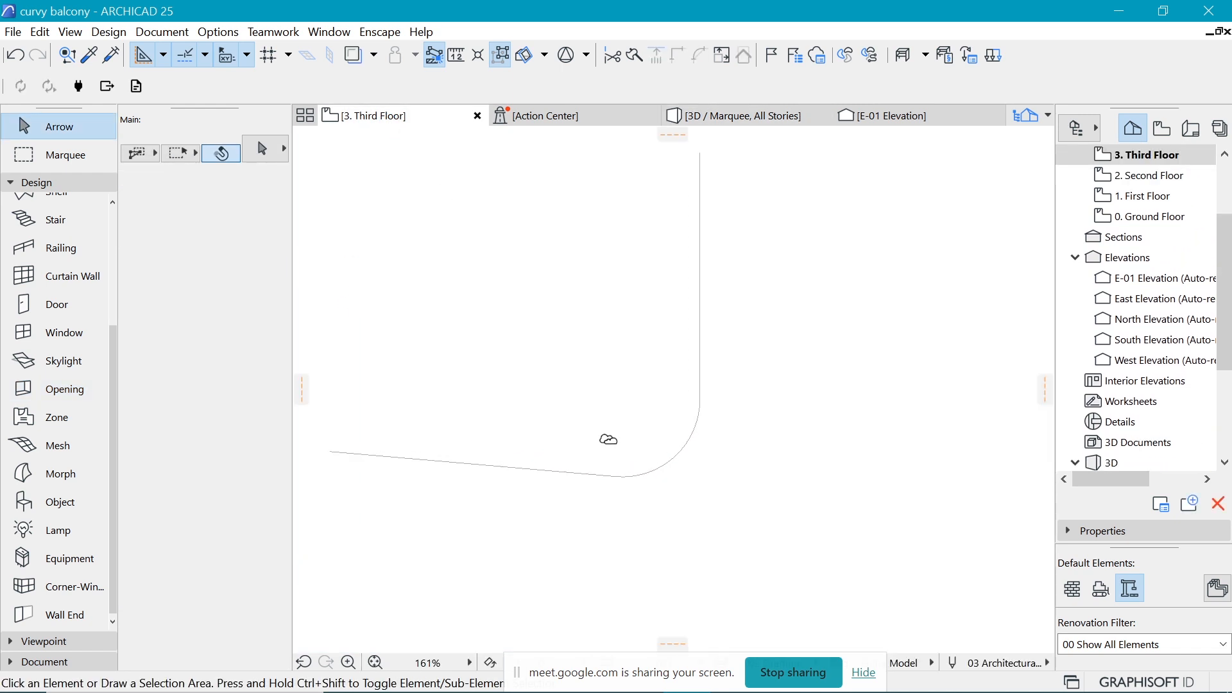
click(704, 473)
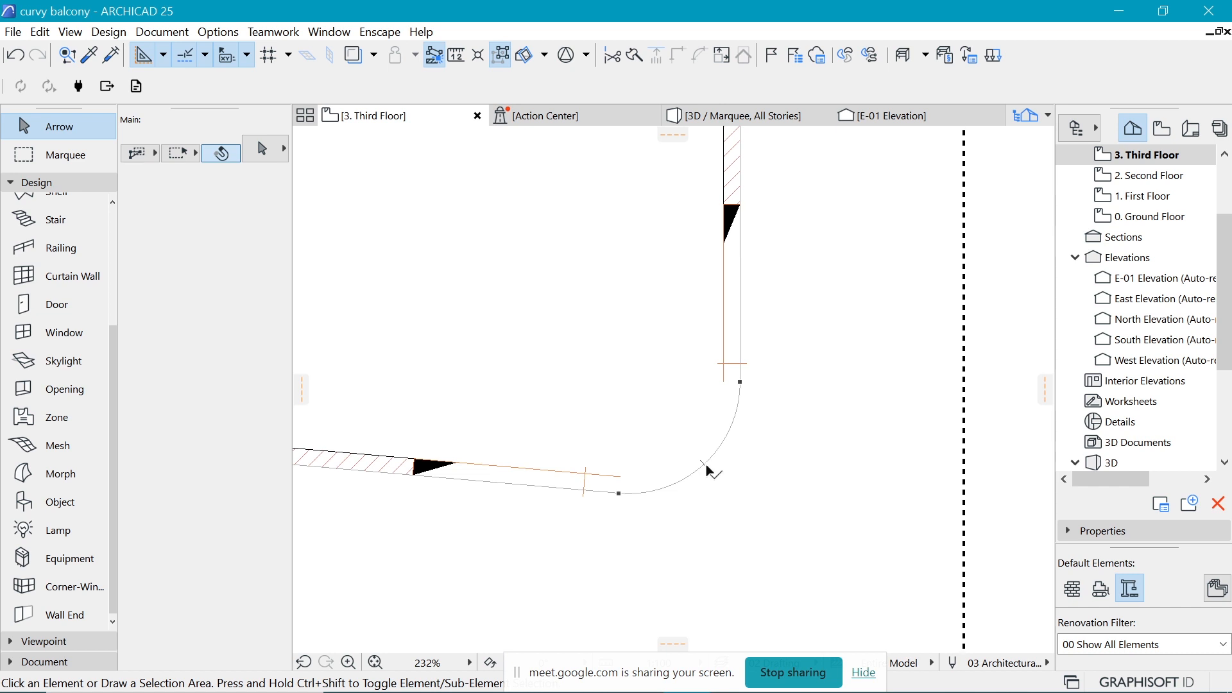
scroll(706, 472, up, 3)
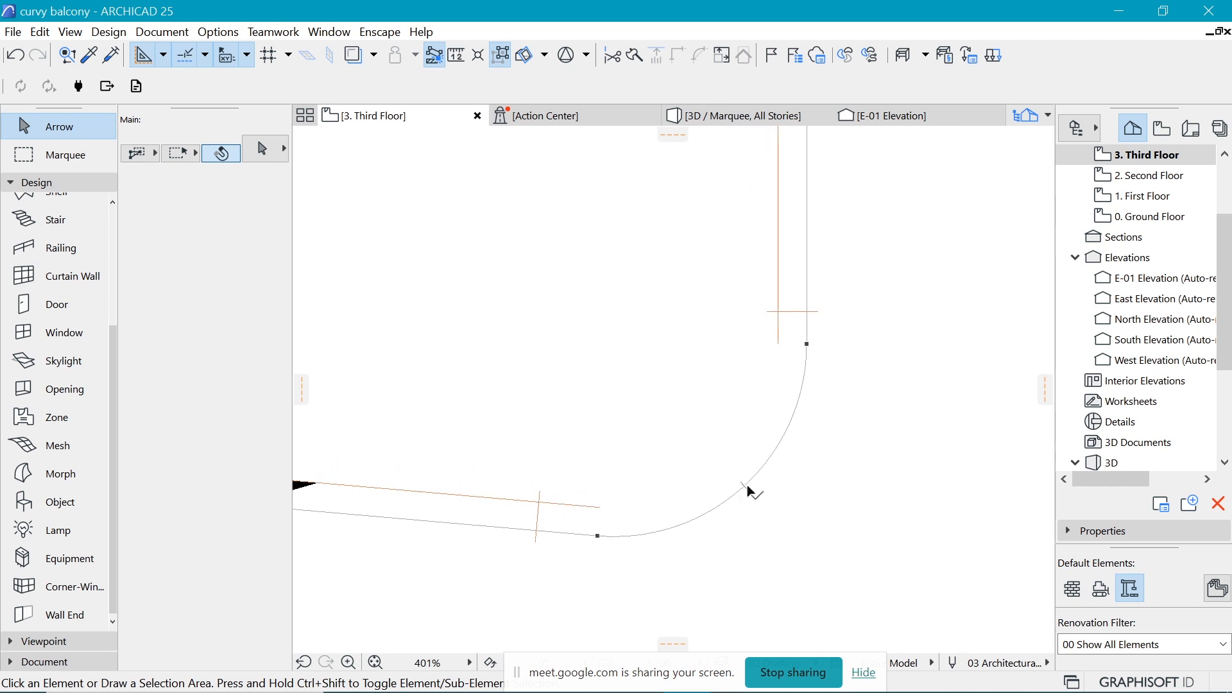
click(755, 450)
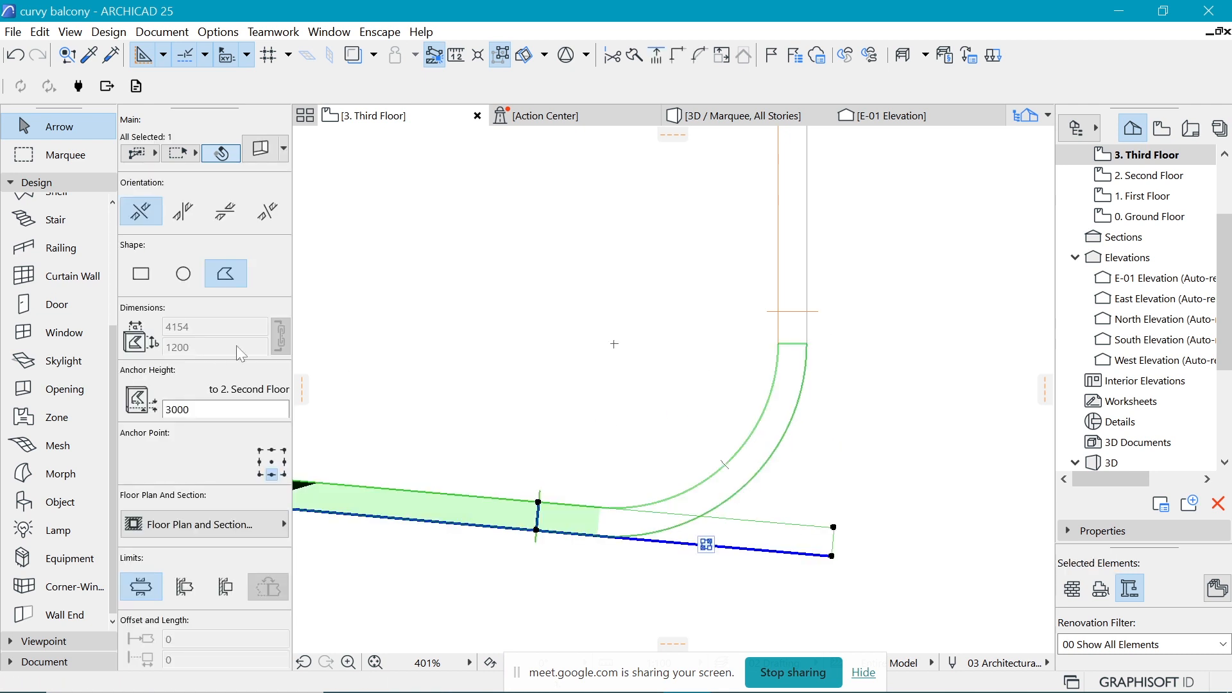
scroll(32, 326, up, 3)
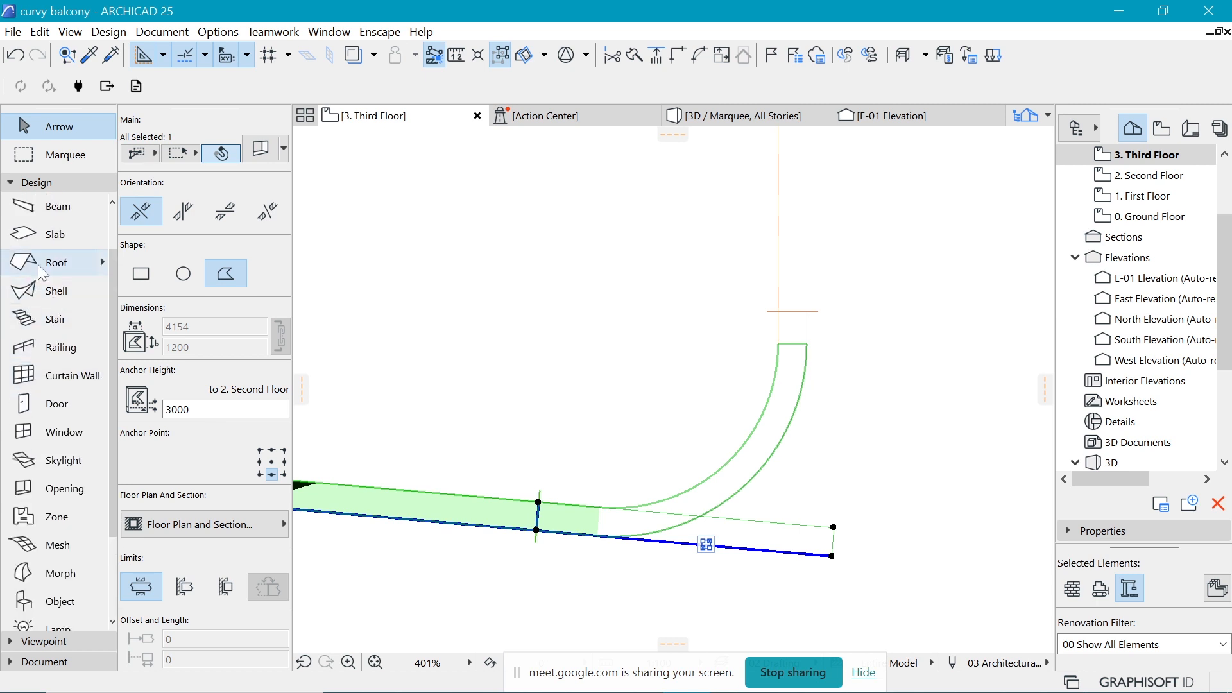
key(Escape)
scroll(44, 263, up, 2)
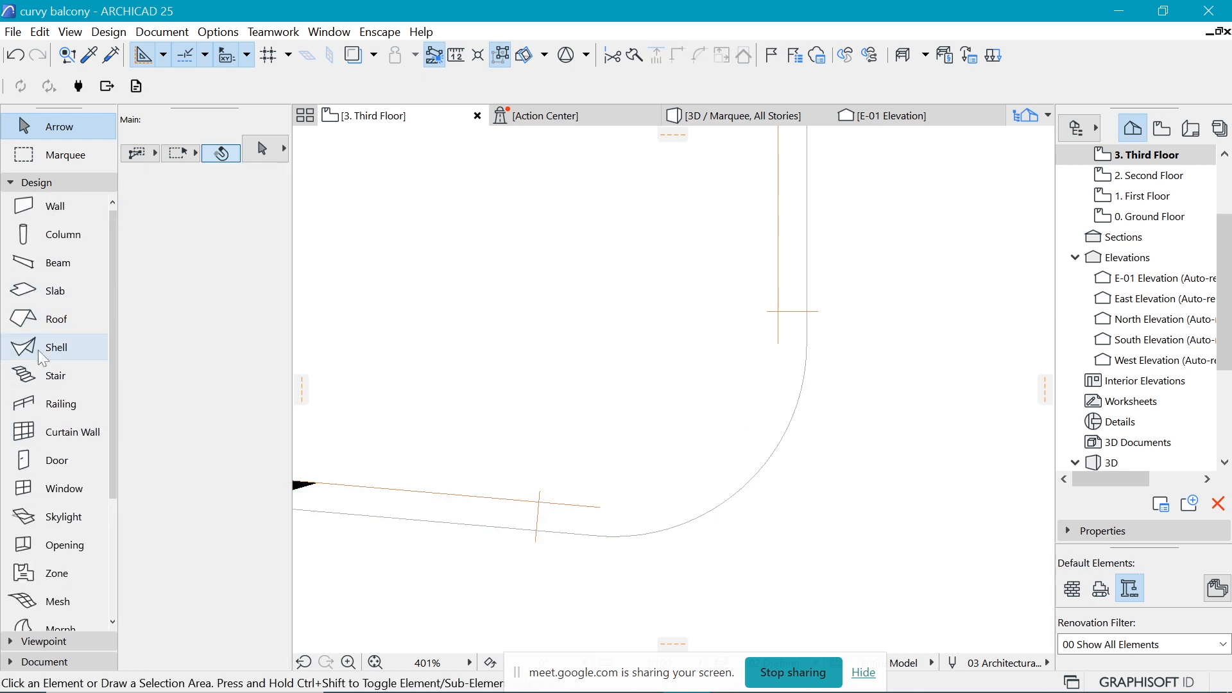
click(52, 206)
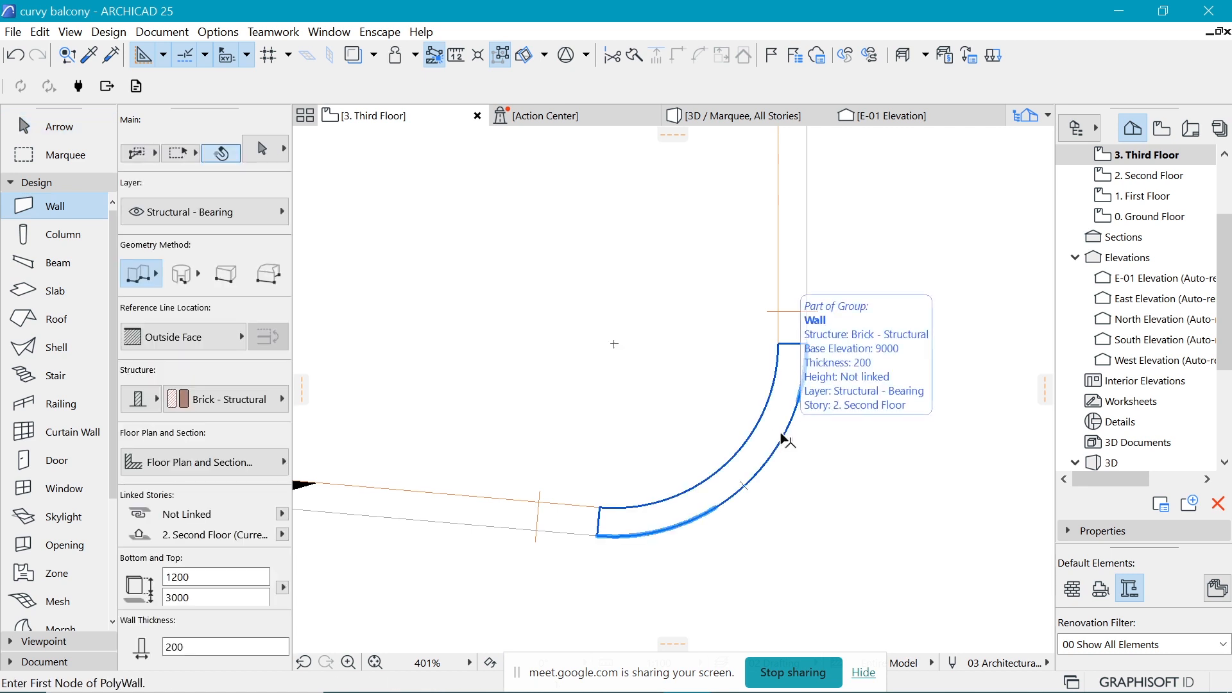
shift+click(796, 391)
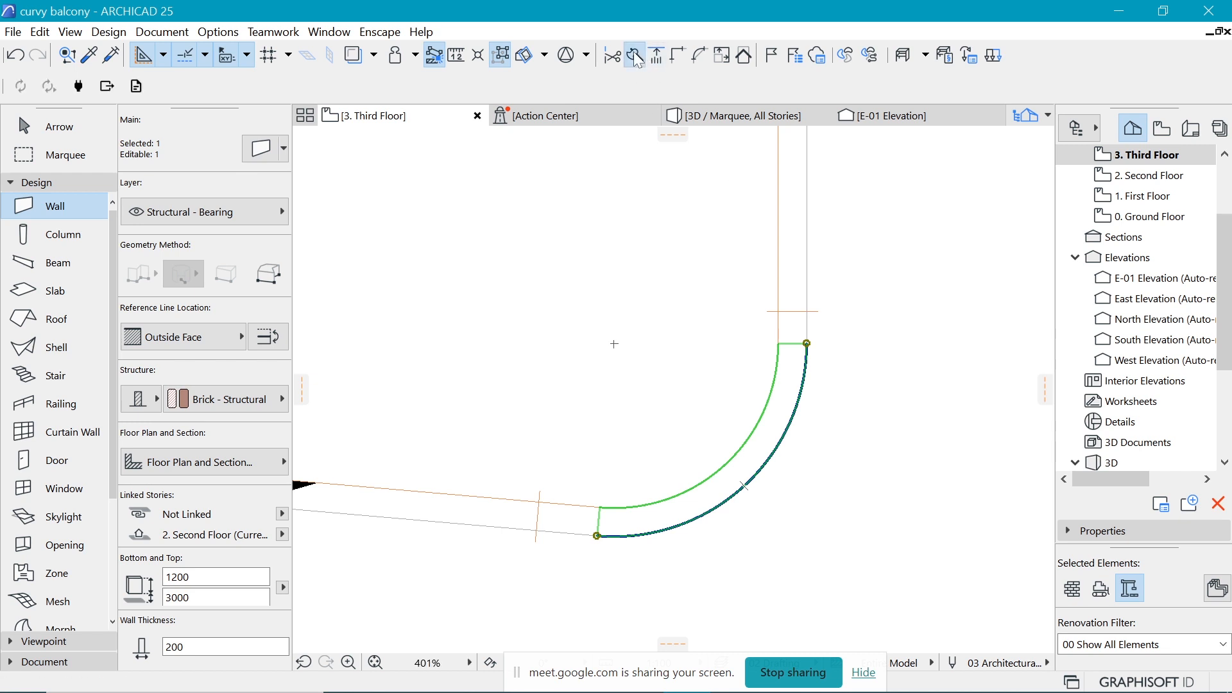
click(635, 56)
click(743, 482)
click(769, 510)
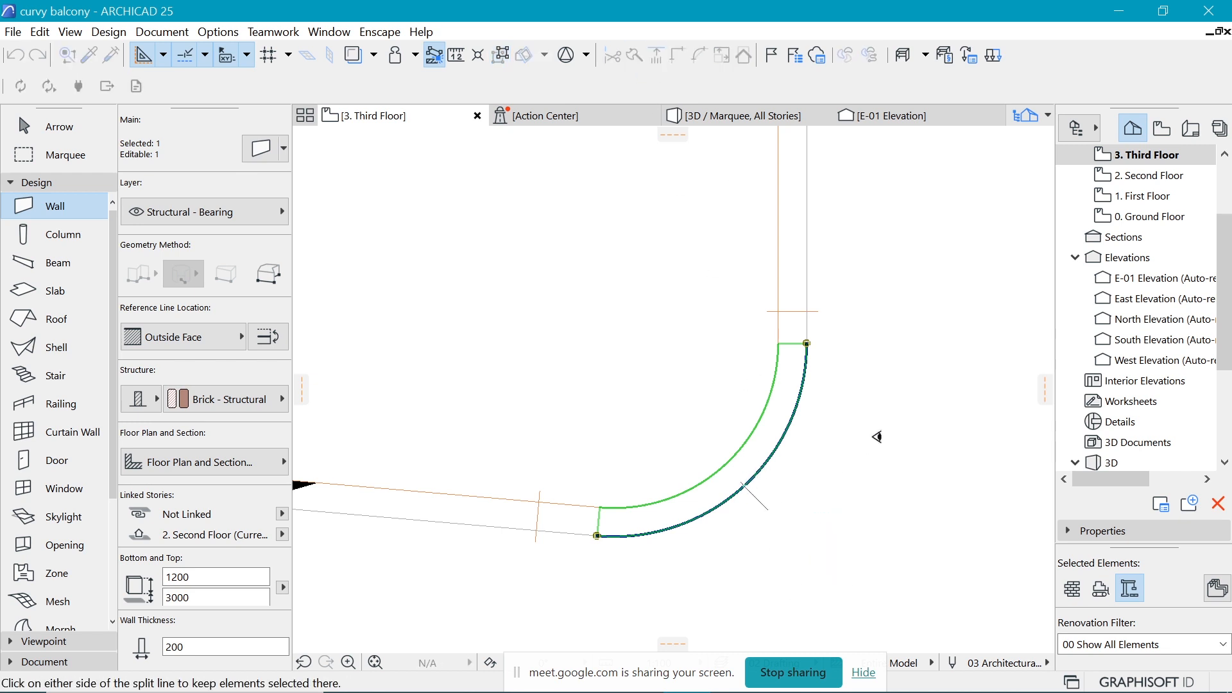
click(876, 437)
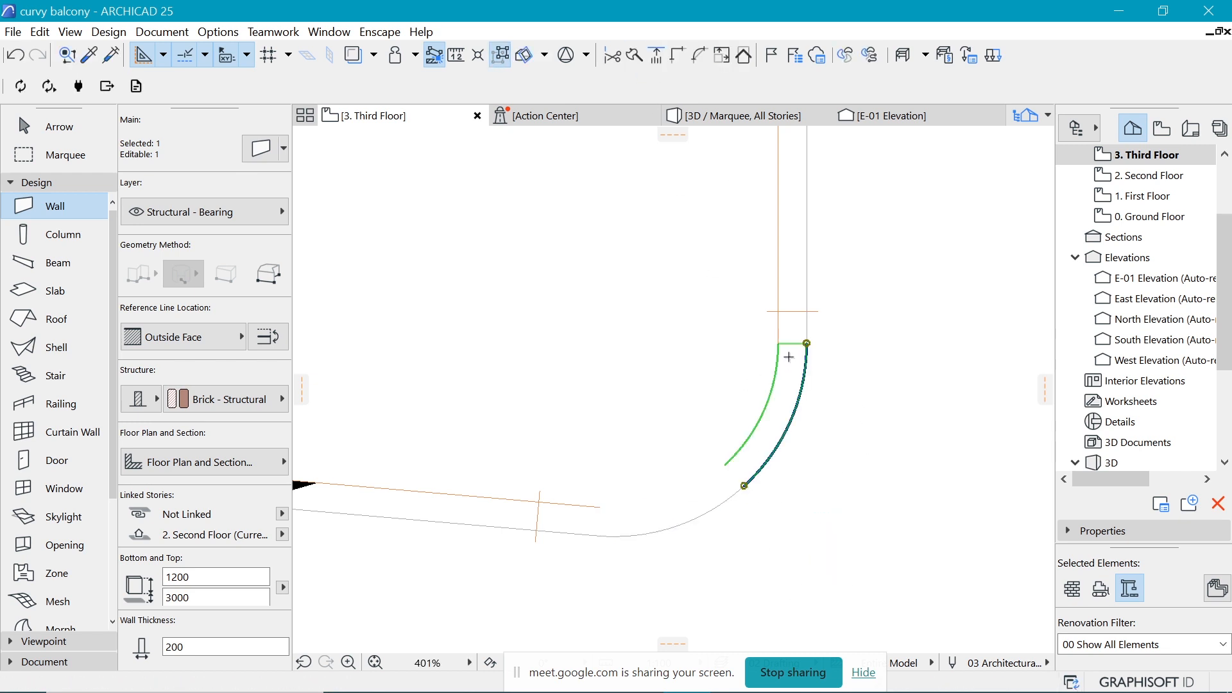
key(Escape)
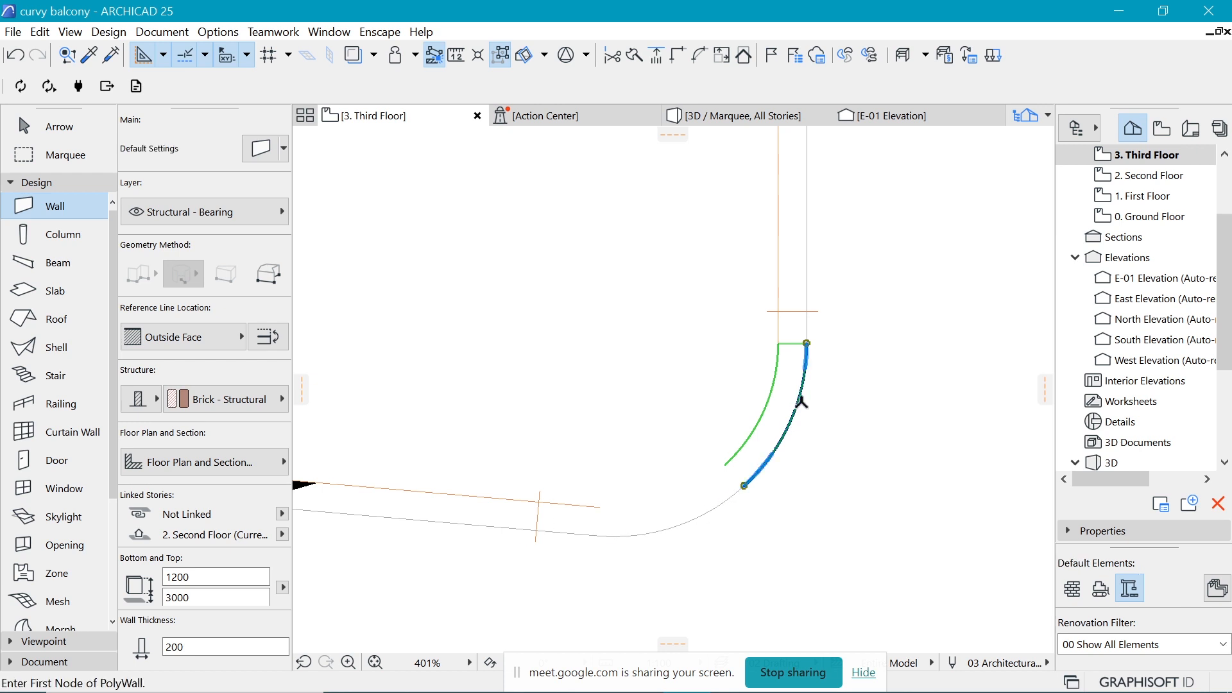
In the 3D view, remove the far half of the split corner wall from the 3845 mm wide opening's cut elements.
click(737, 117)
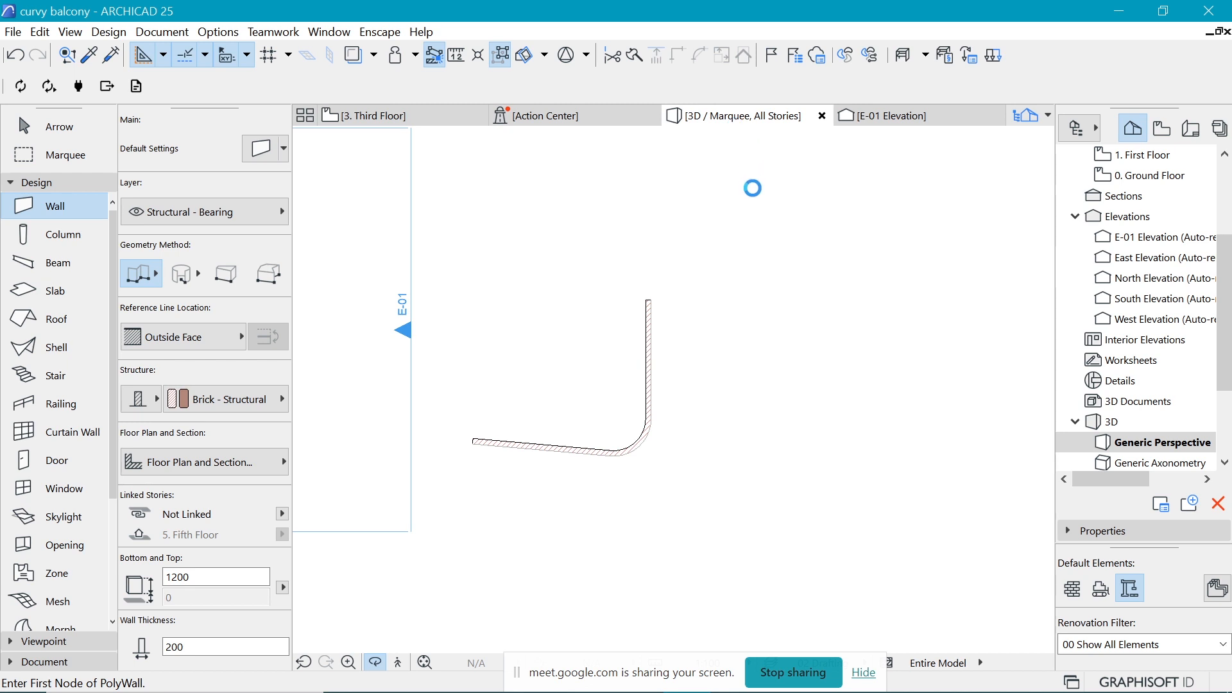
key(Escape)
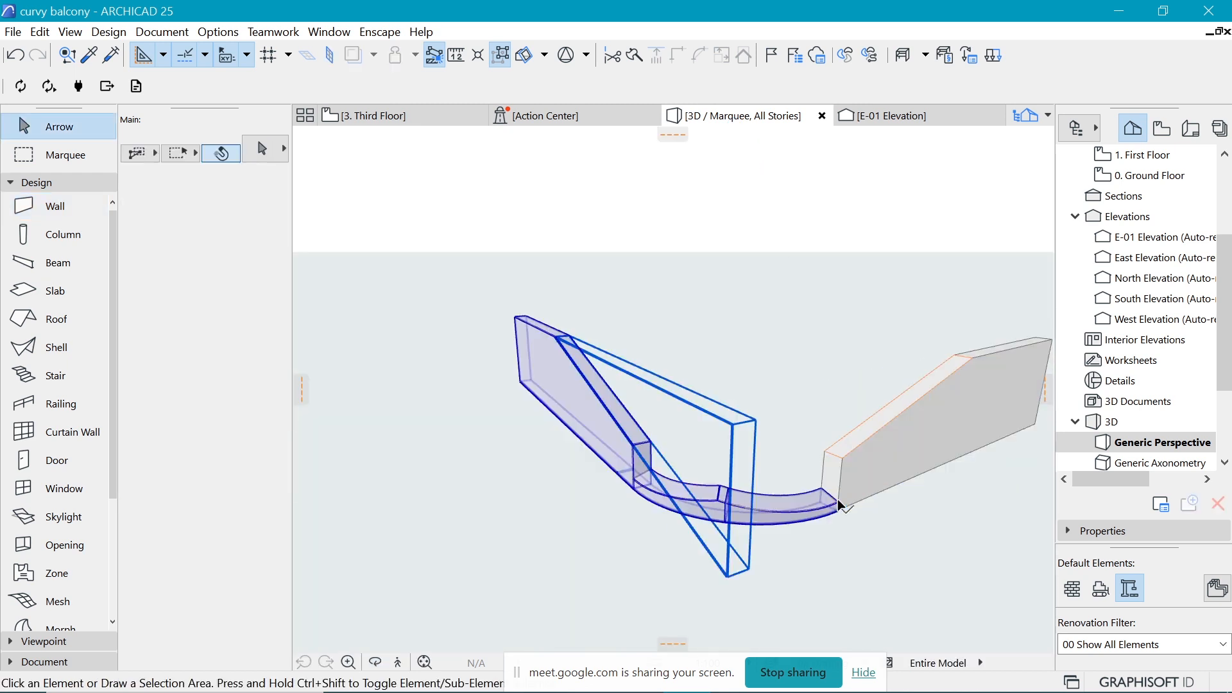
click(971, 358)
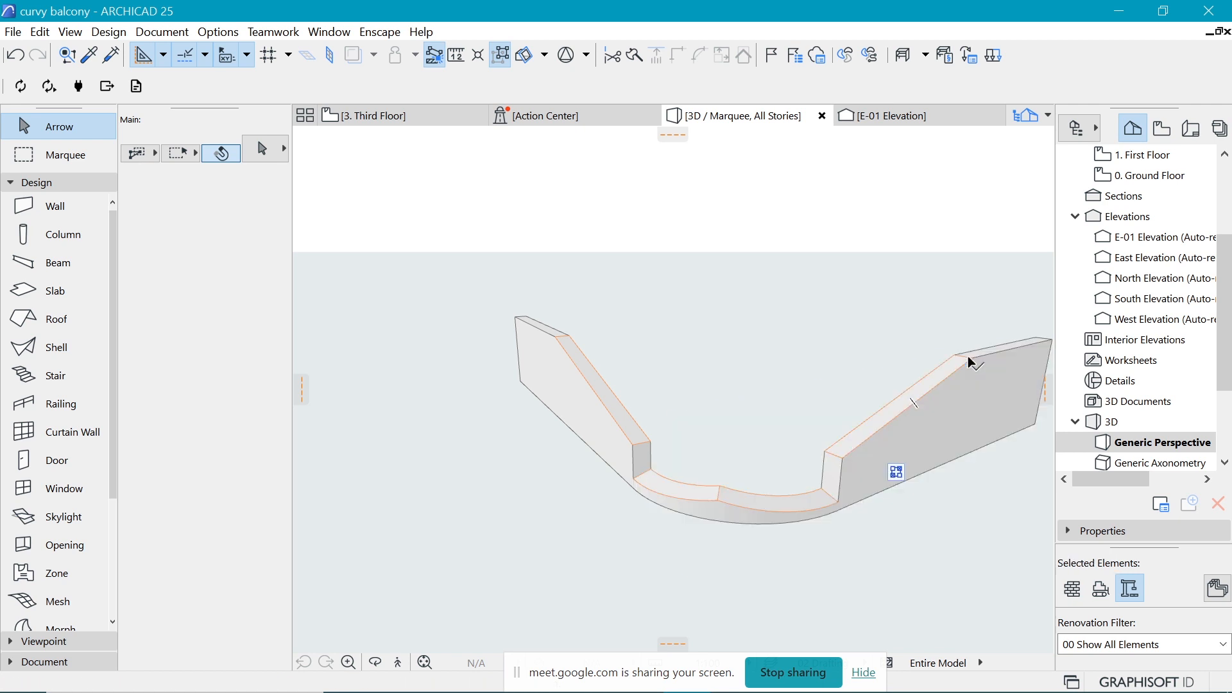
click(889, 370)
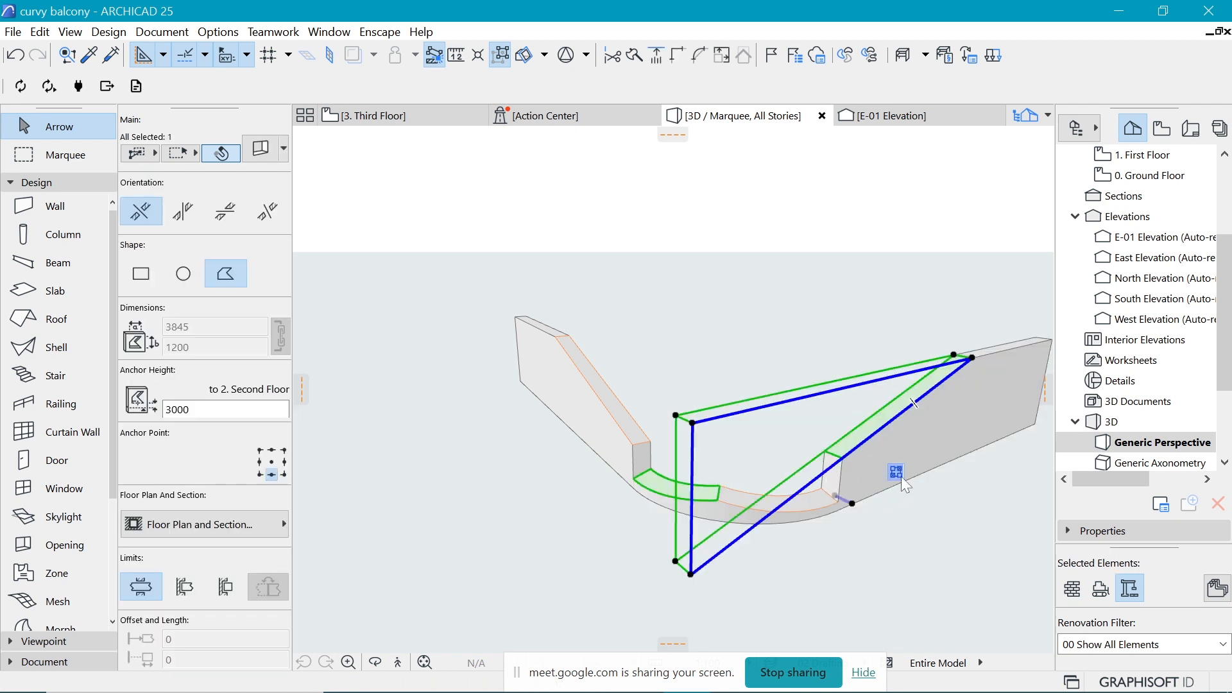
mouse_move(898, 473)
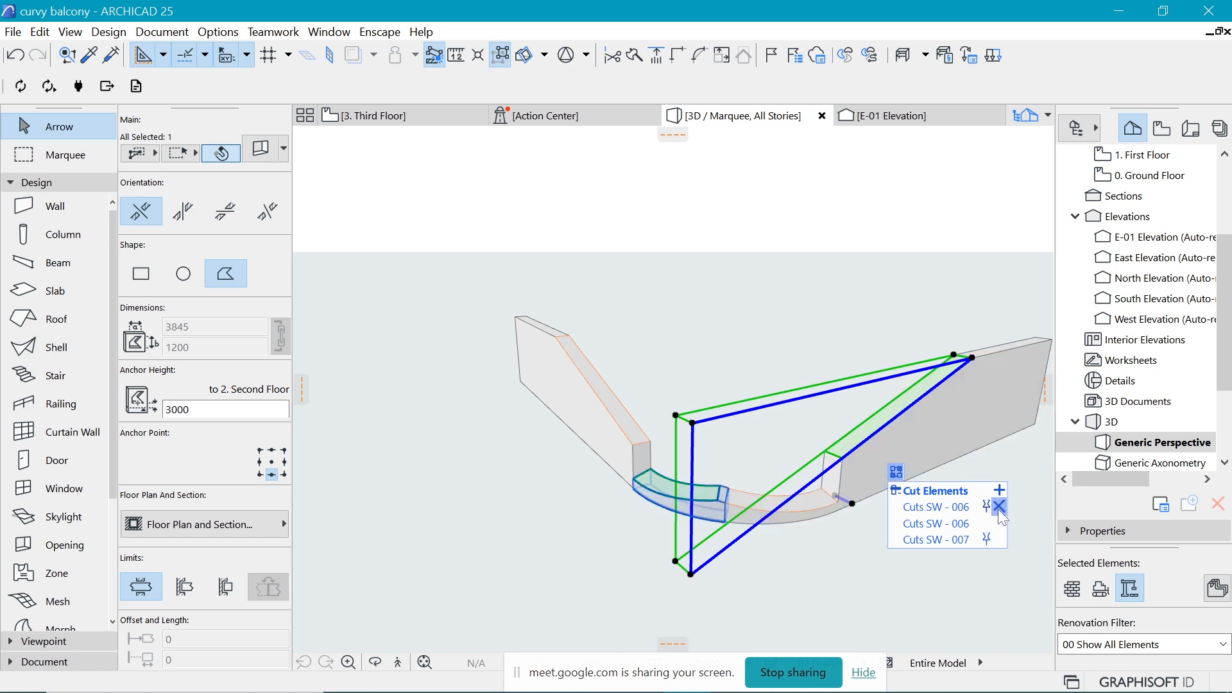
click(999, 508)
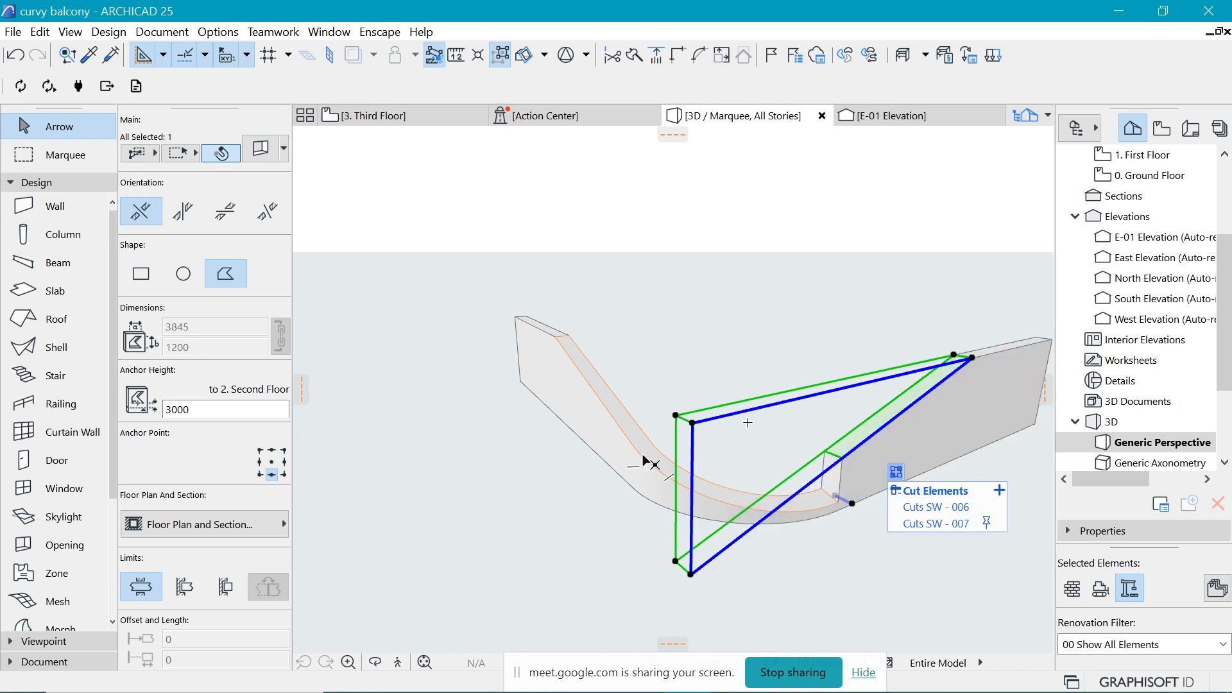
Remove the opposite half of the corner wall from the 4154 mm wide opening's cut elements.
click(568, 383)
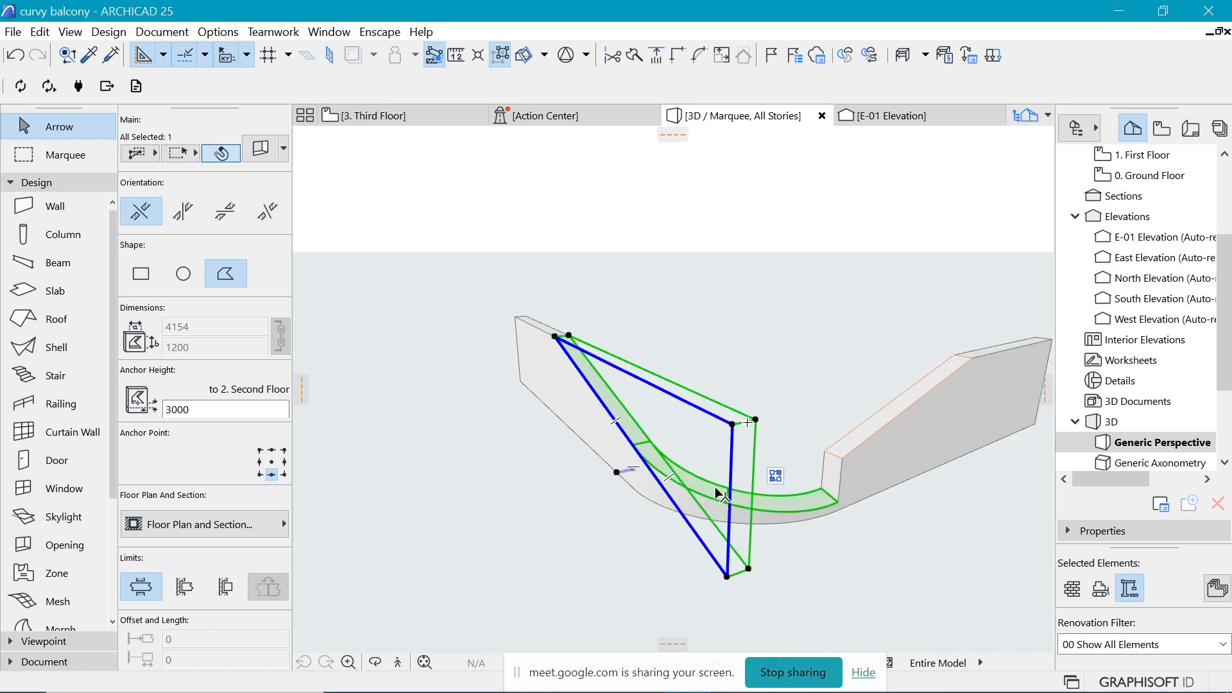
click(782, 476)
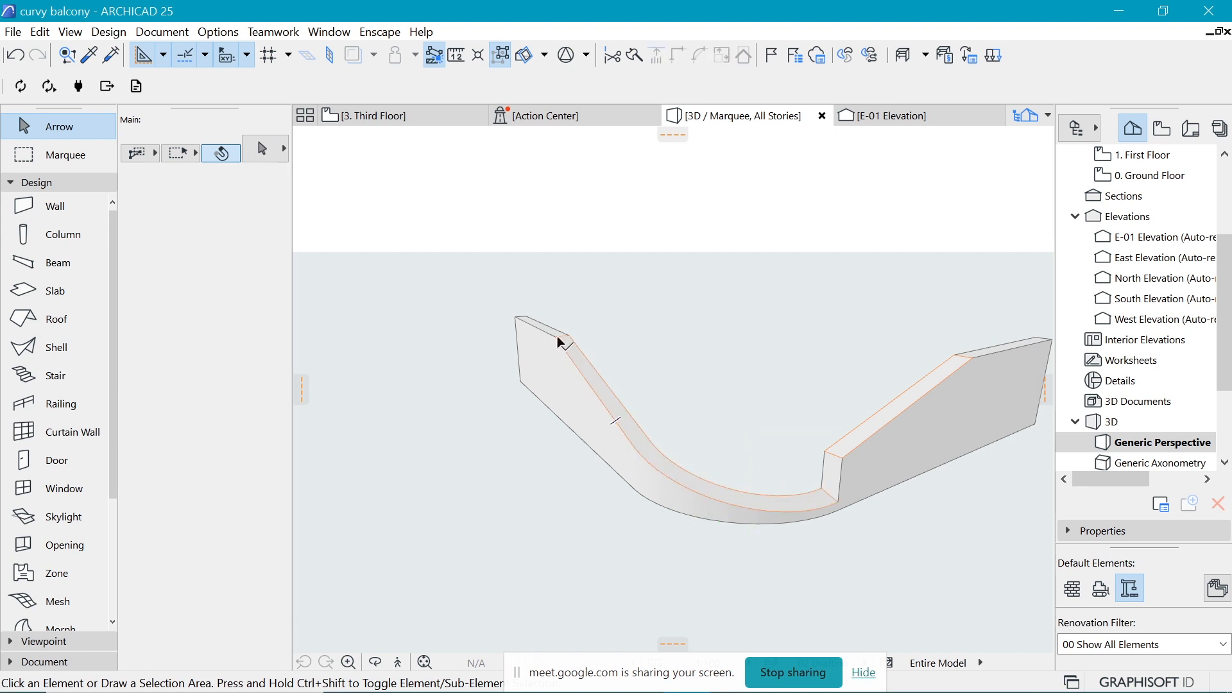
click(752, 457)
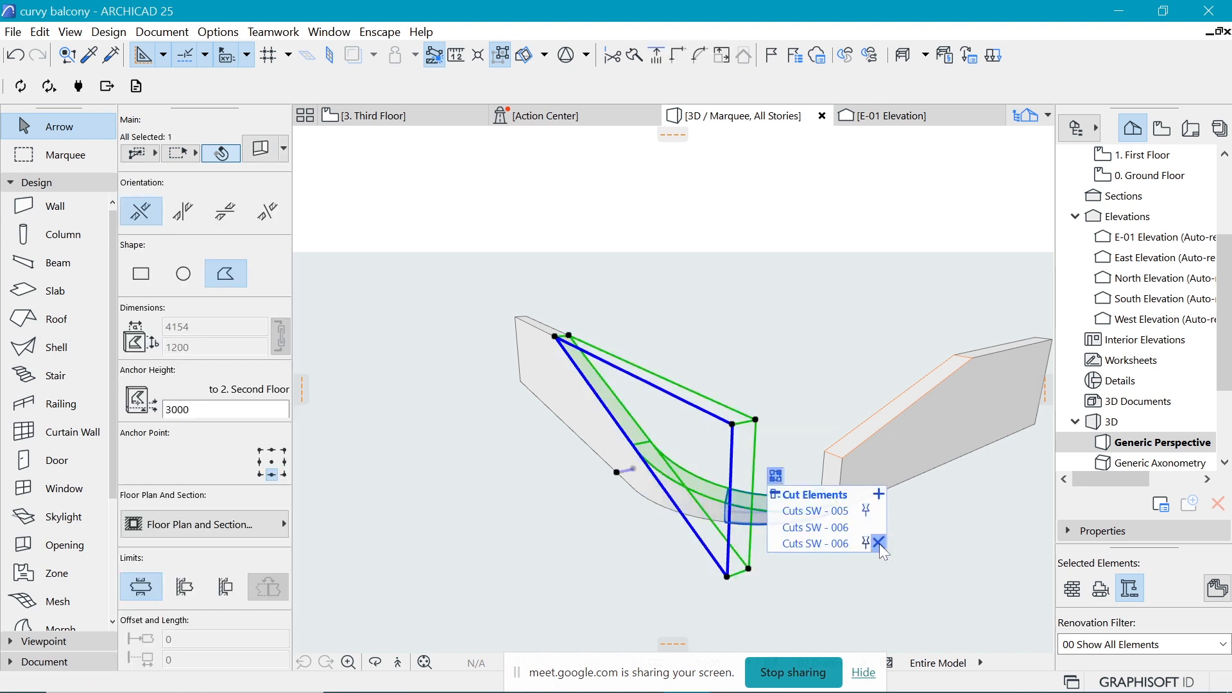
click(879, 543)
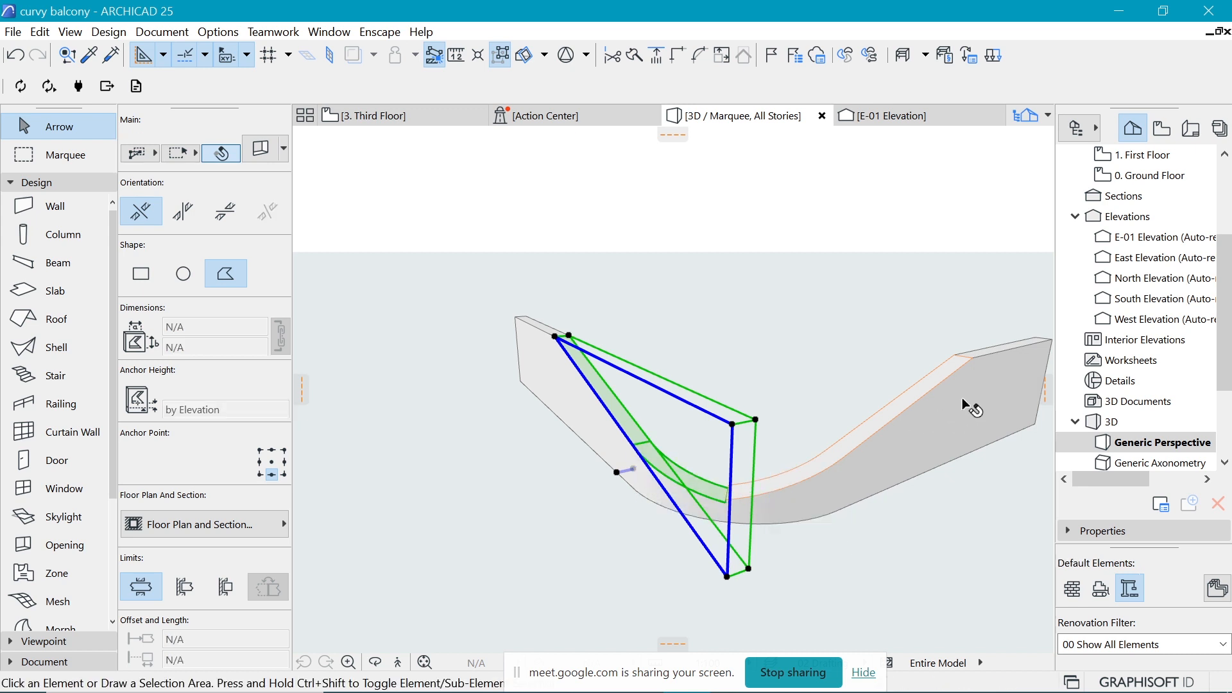
key(Escape)
Insert a node partway along the sloped edge of the 3845 mm wide opening, near where the straight wall meets the curve.
drag(913, 419, 965, 323)
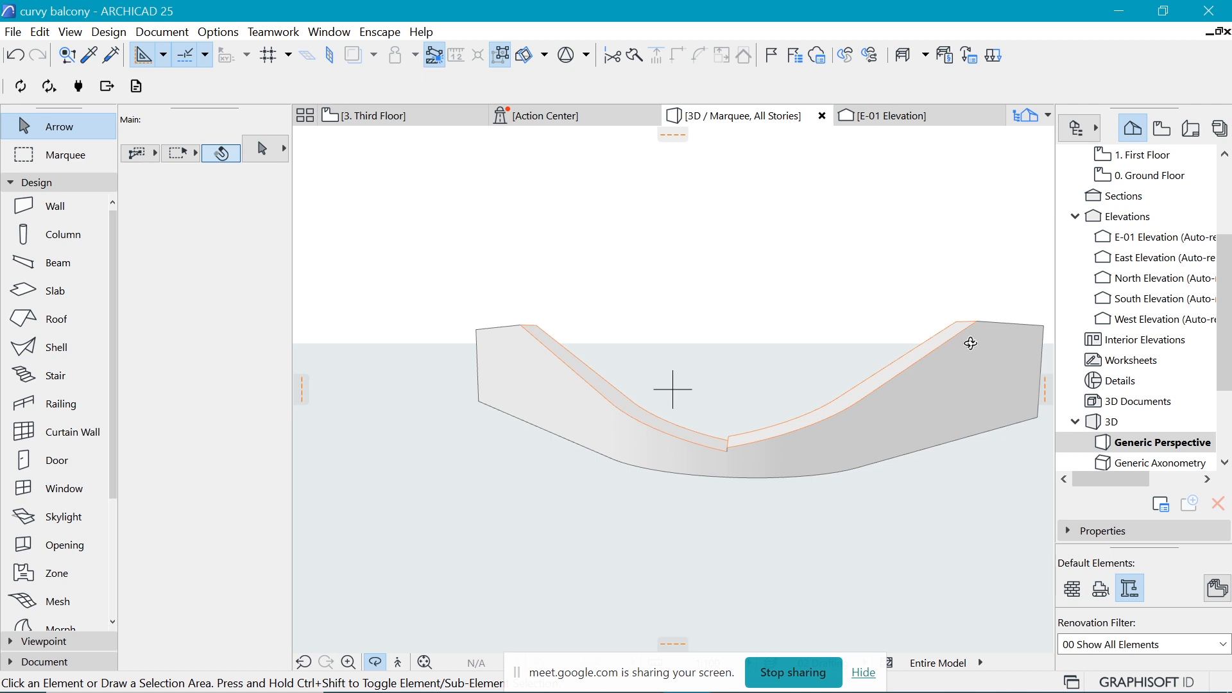
click(975, 321)
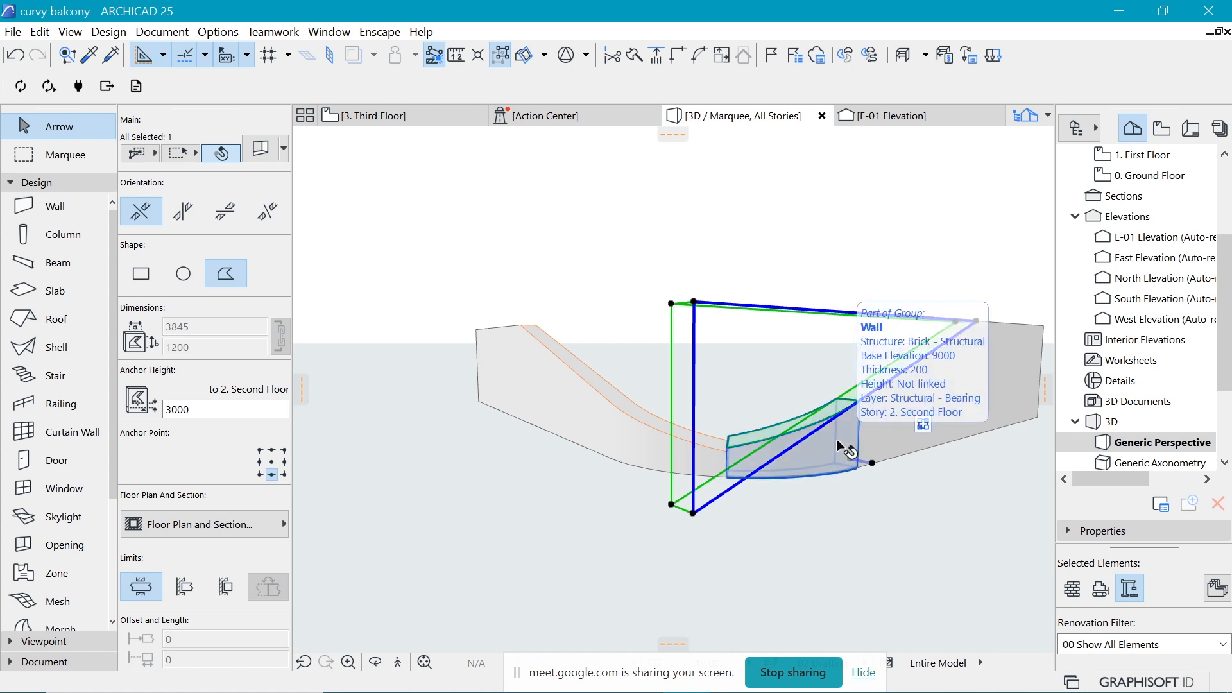
shift+middle_drag(895, 443, 791, 403)
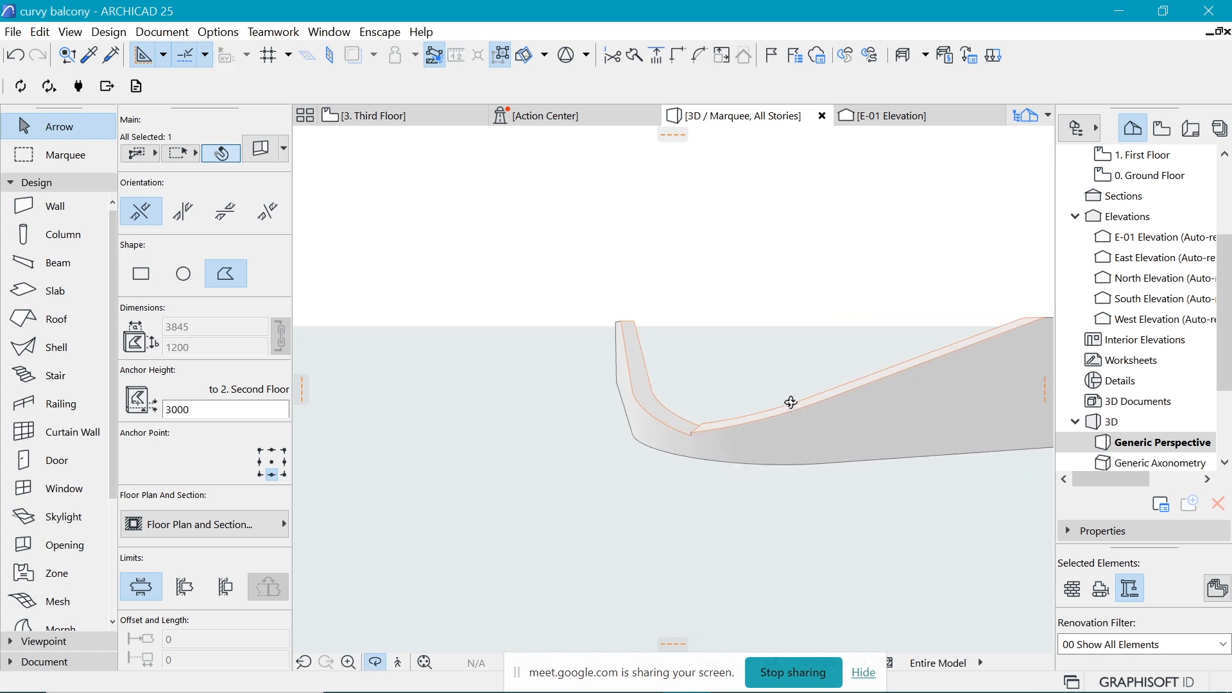
click(649, 476)
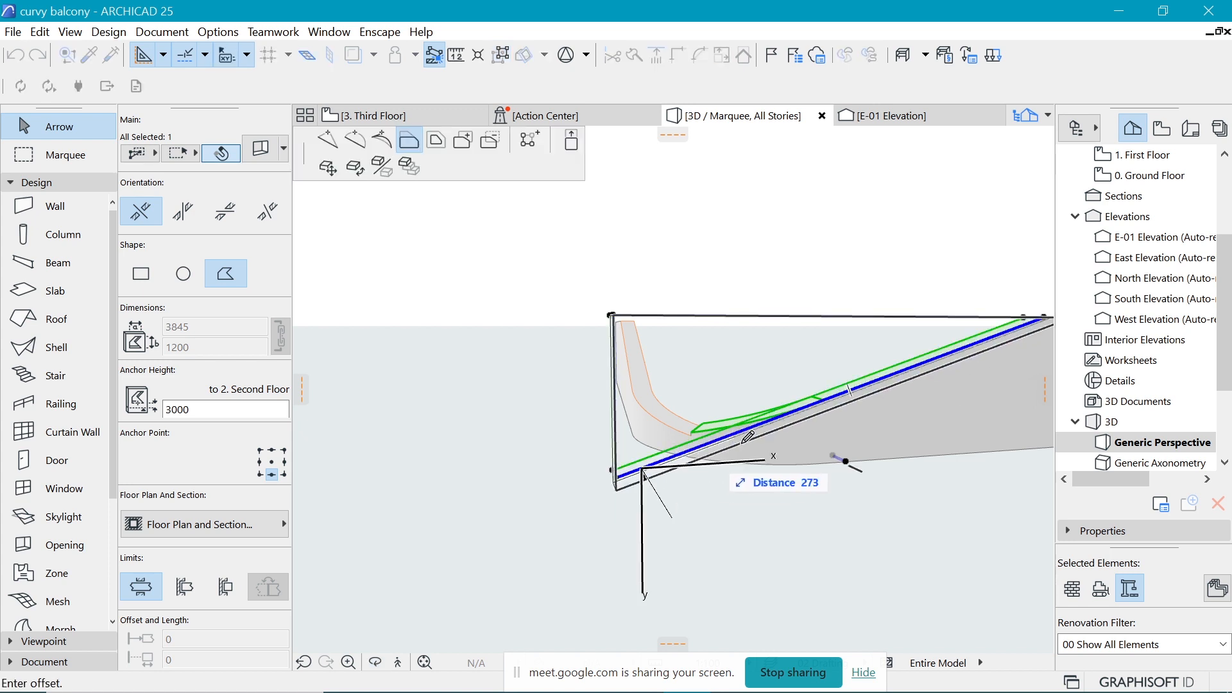
click(329, 141)
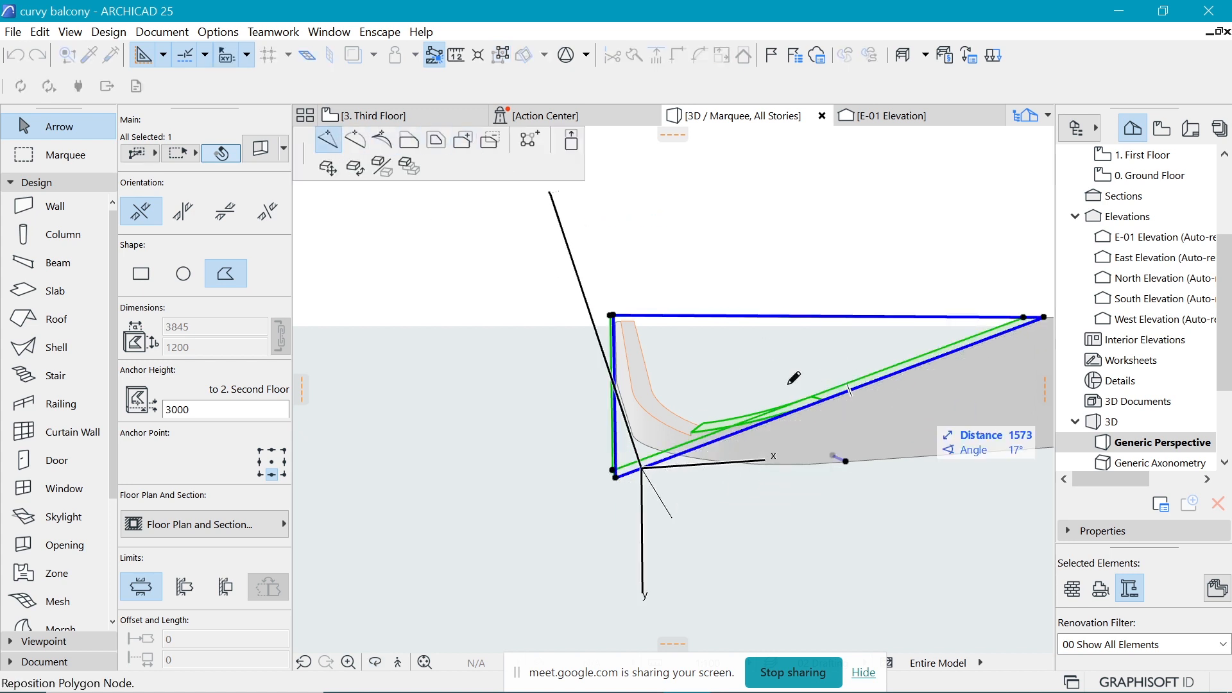
click(841, 402)
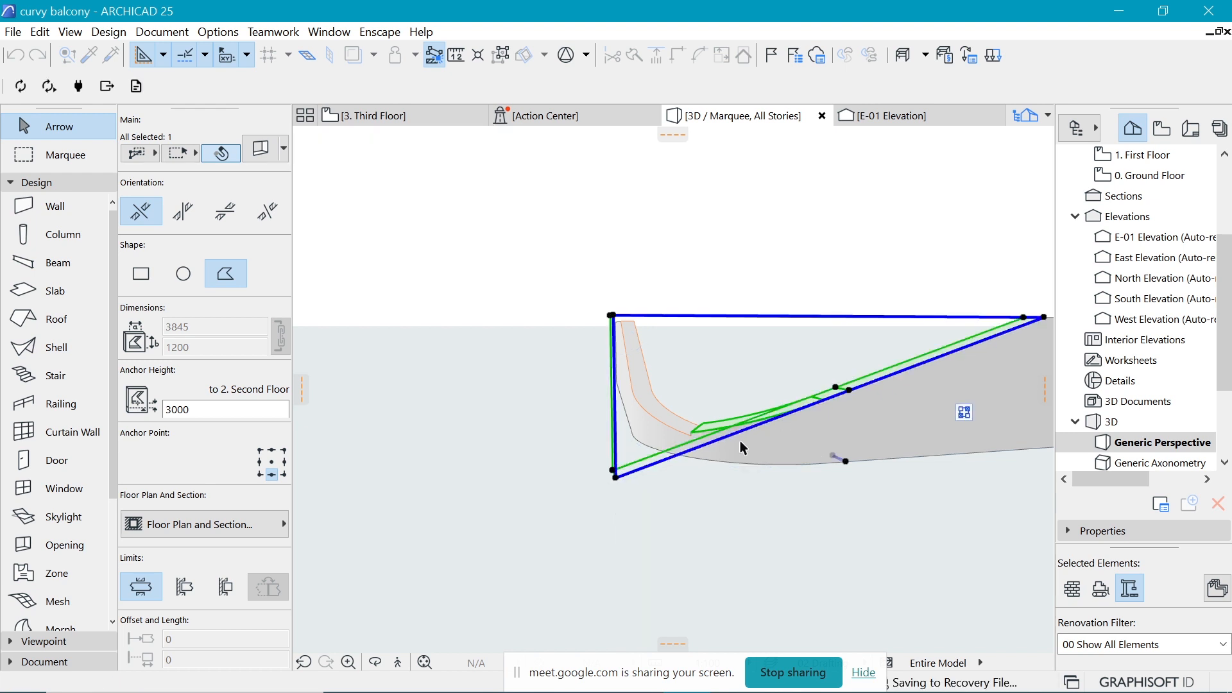
Curve both segments of the 3845 mm wide opening's sloped edge into an S-shape, tangent to the wall's bottom and top edges.
click(679, 465)
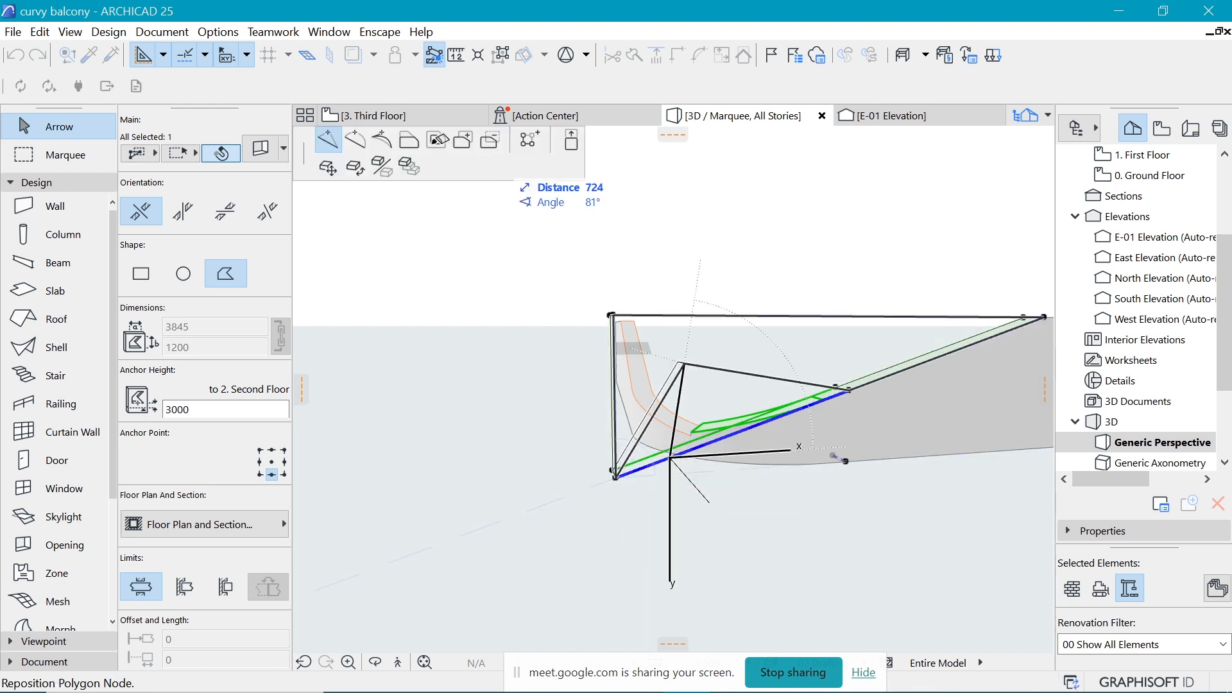
click(380, 143)
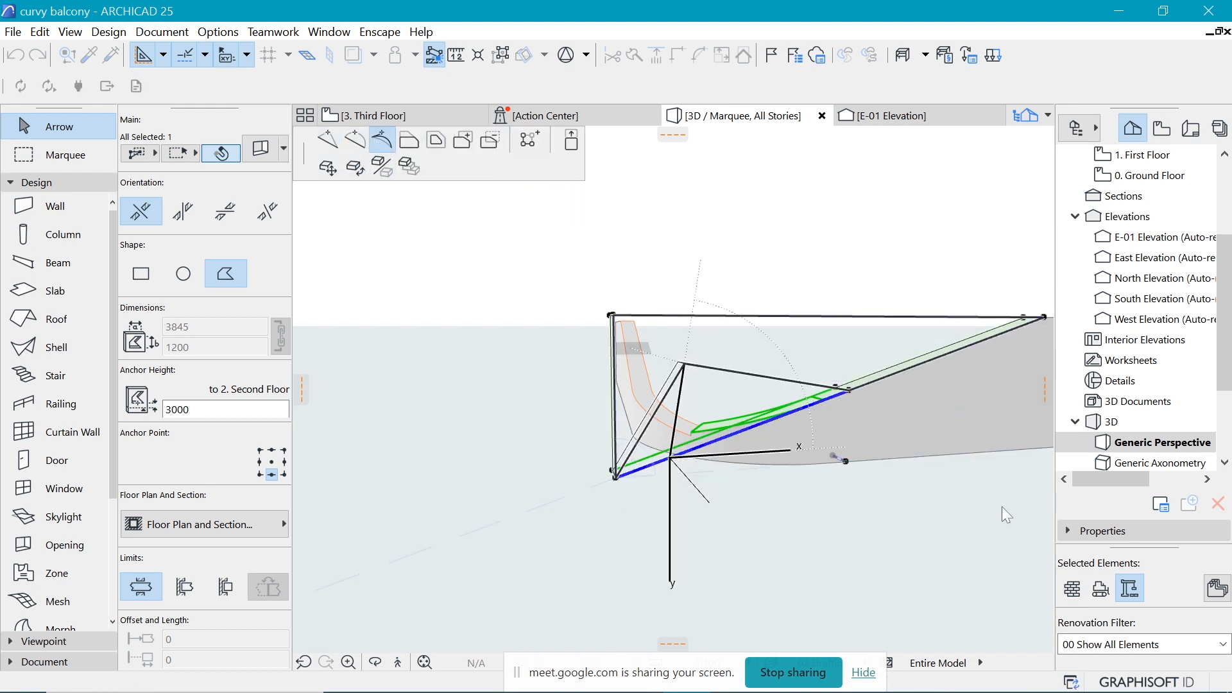
click(934, 451)
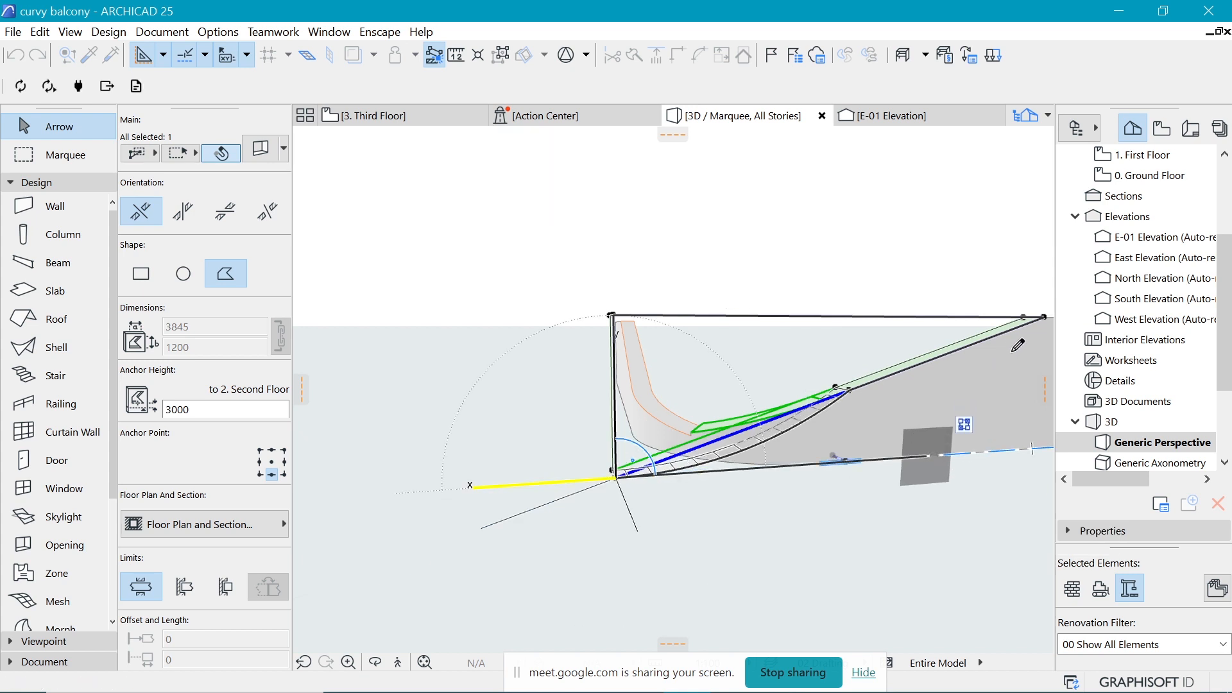
click(1032, 328)
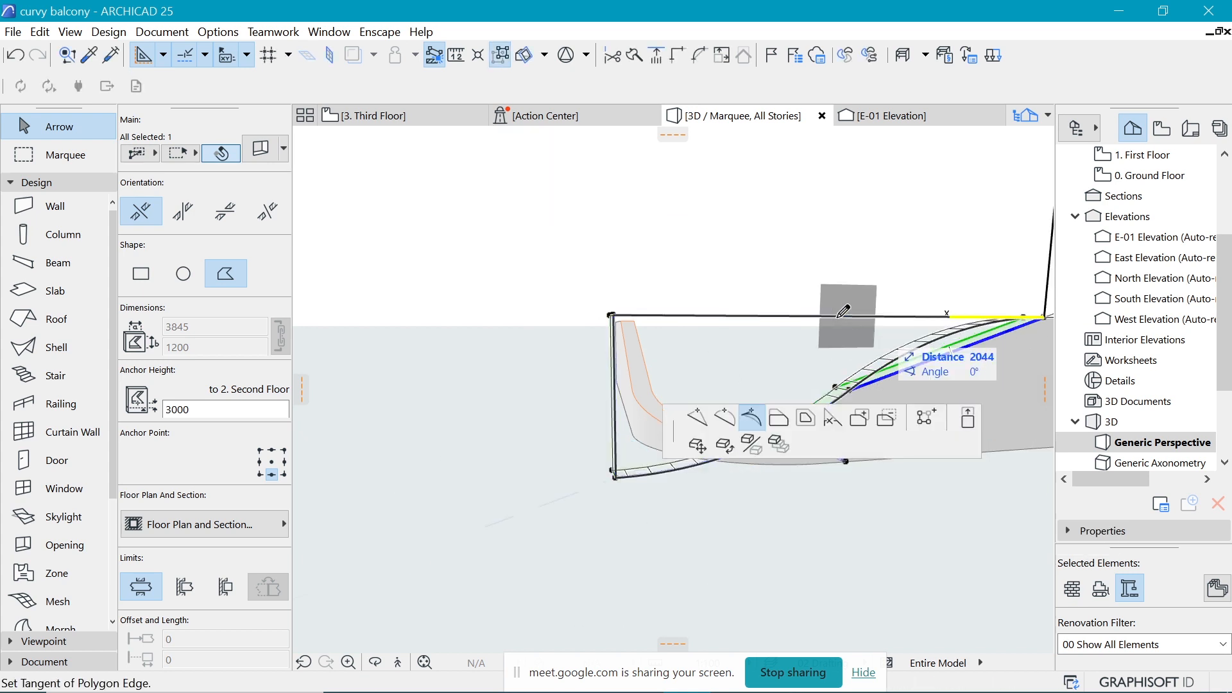
click(823, 365)
click(808, 505)
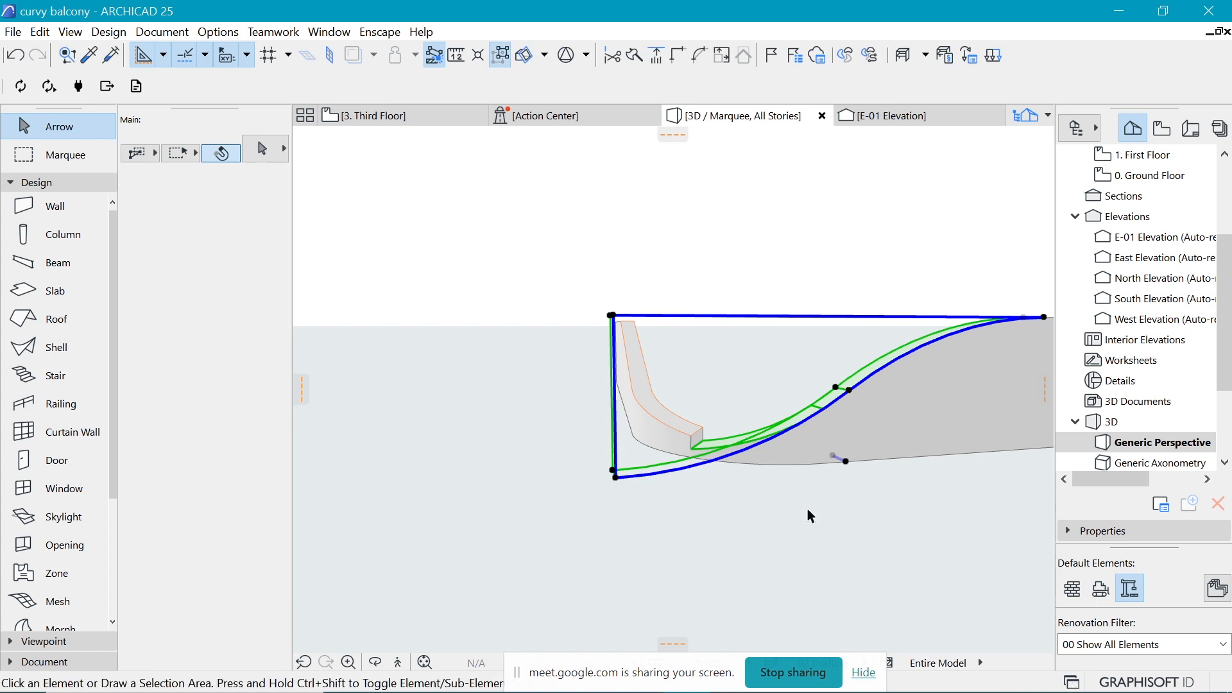
Insert a node partway along the sloped edge of the 4154 mm wide opening, near where the straight wall meets the curve.
key(shift+o)
drag(713, 395, 908, 416)
click(711, 405)
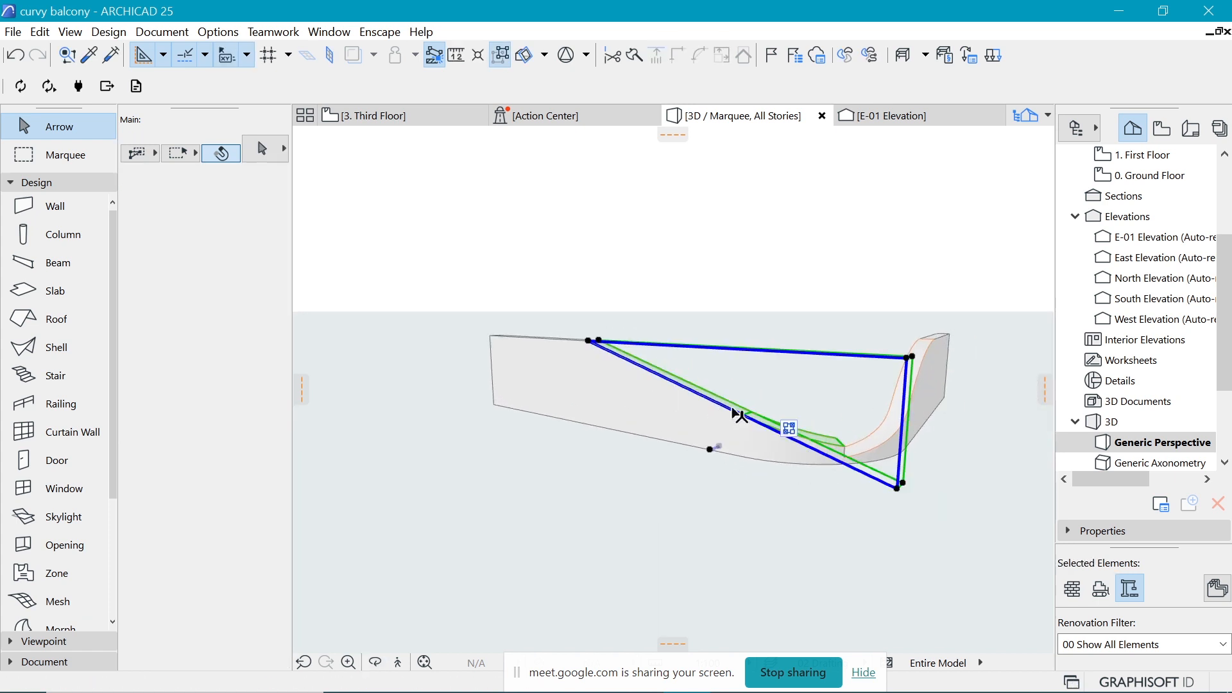
click(755, 426)
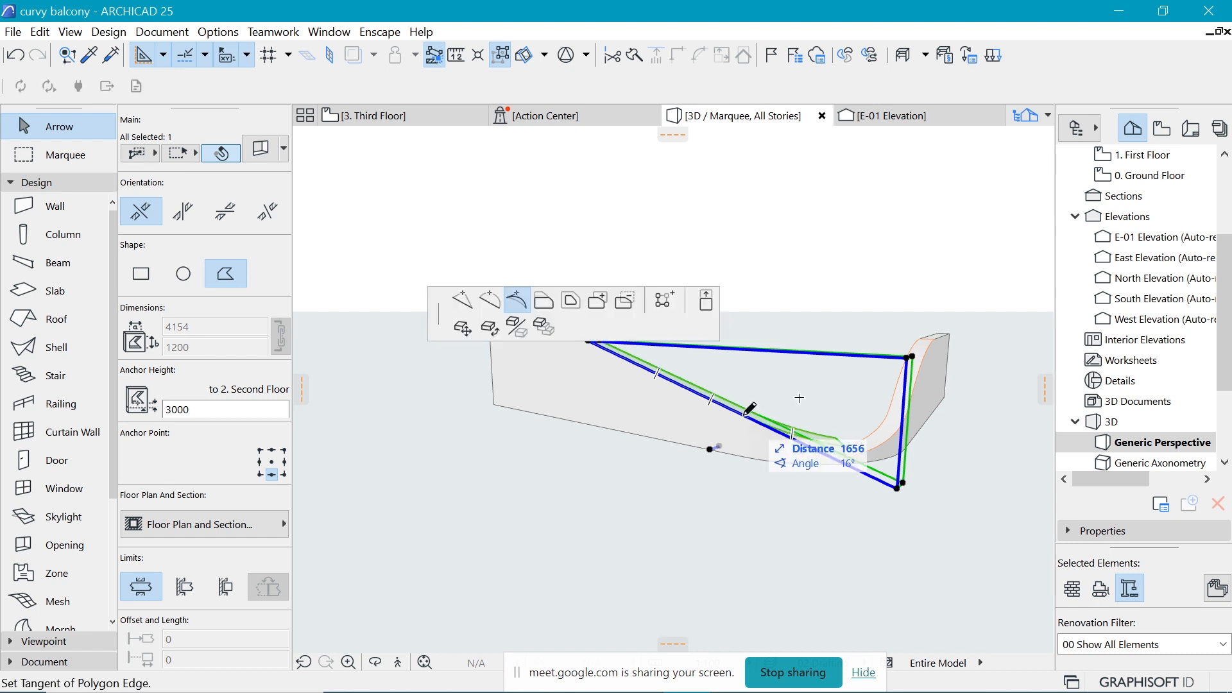
click(503, 295)
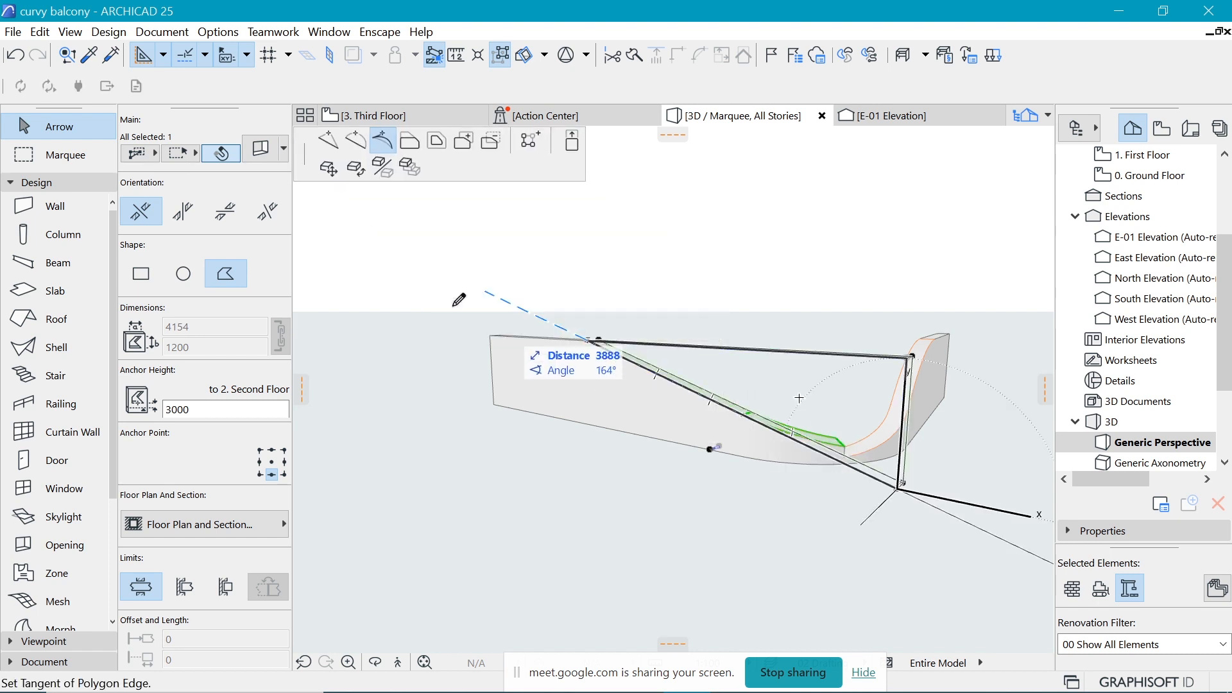
click(328, 139)
click(753, 408)
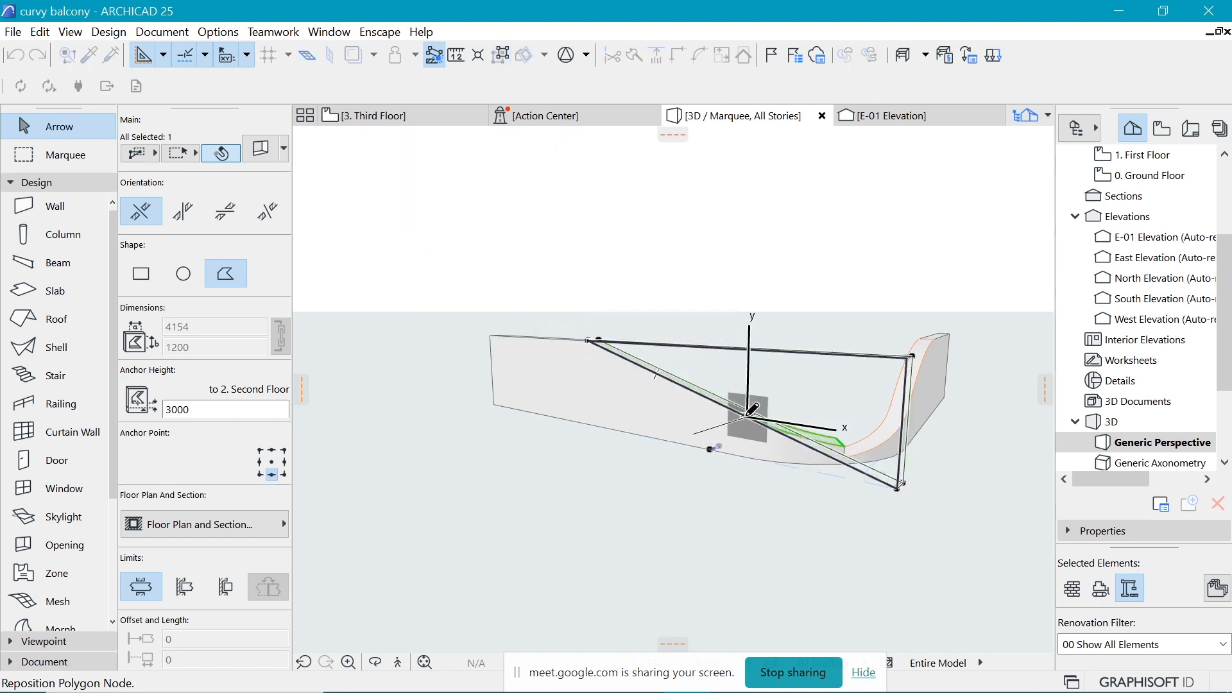
Bend the two sloped segments of the 4154 mm wide opening into tangent arcs following the wall's bottom and top edges.
click(801, 479)
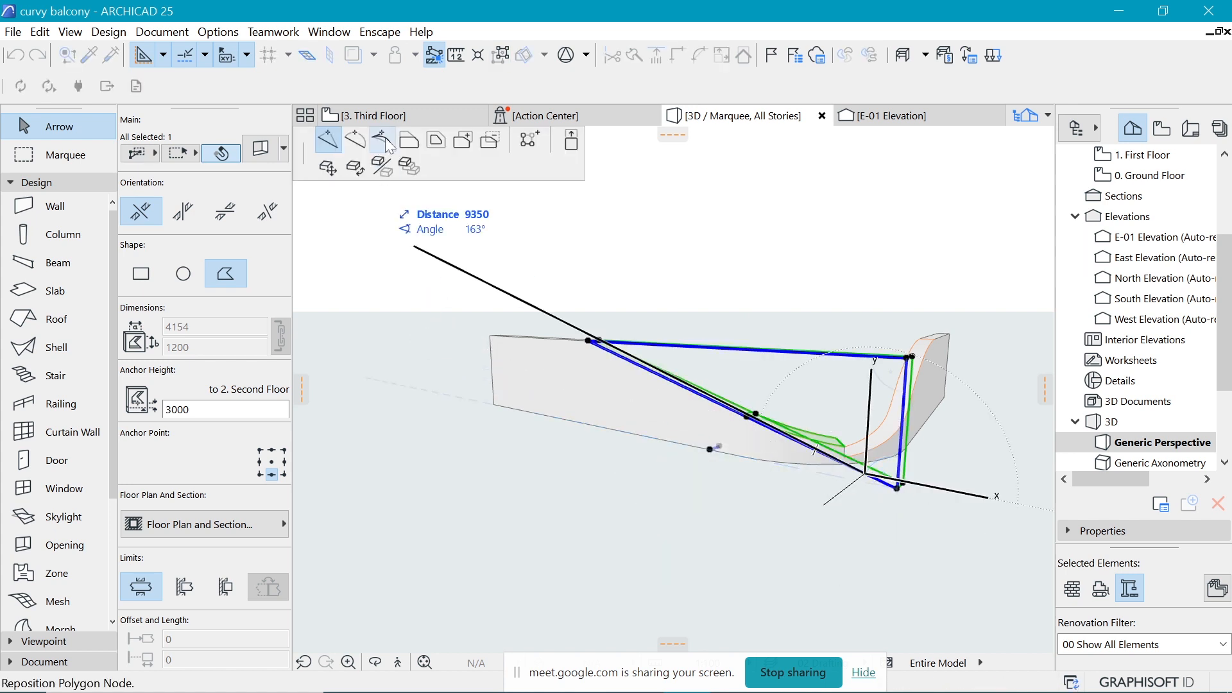
click(385, 143)
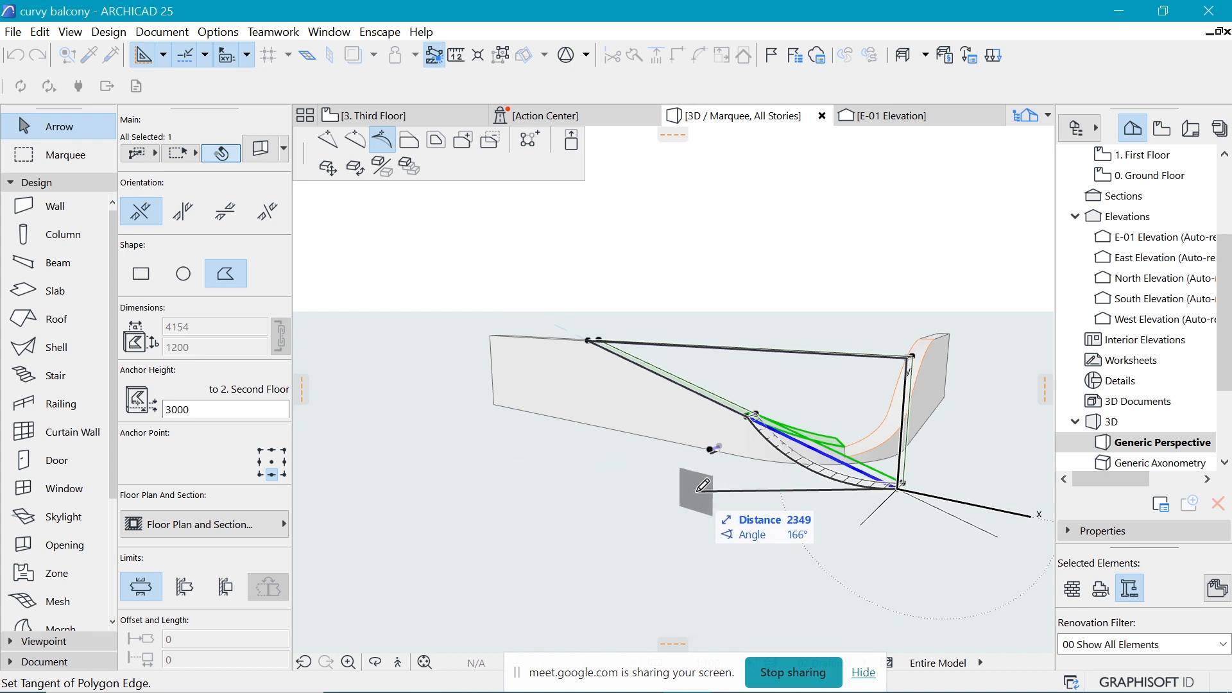
click(711, 445)
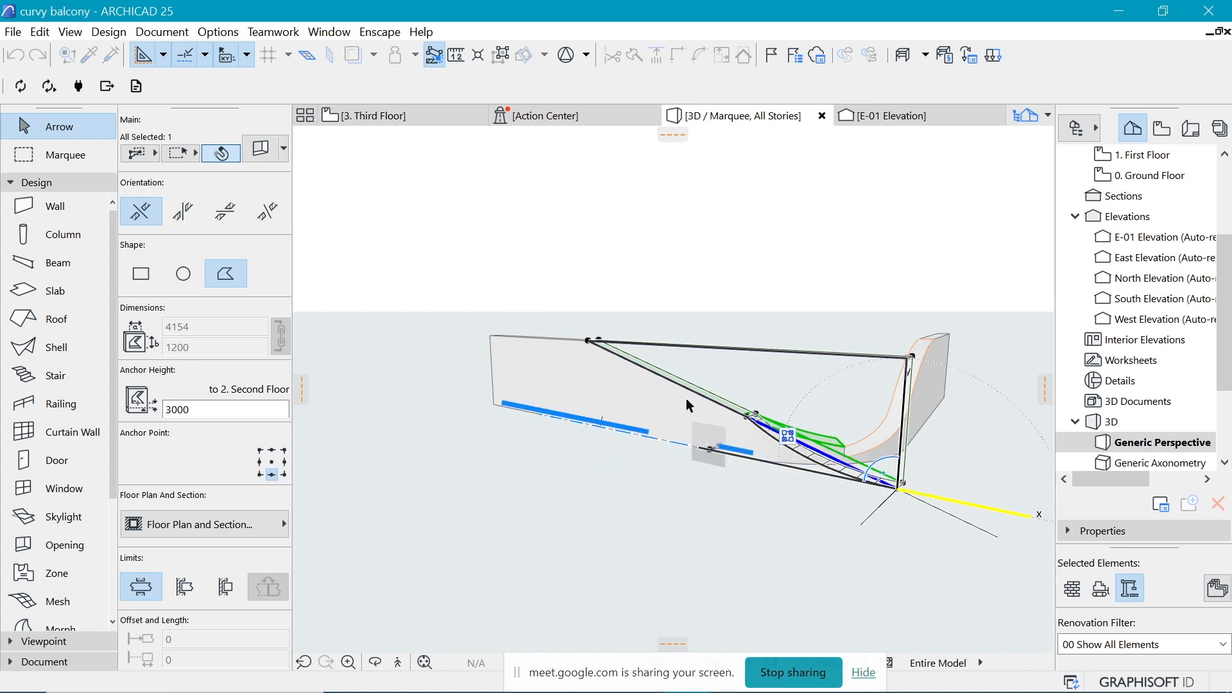
click(655, 353)
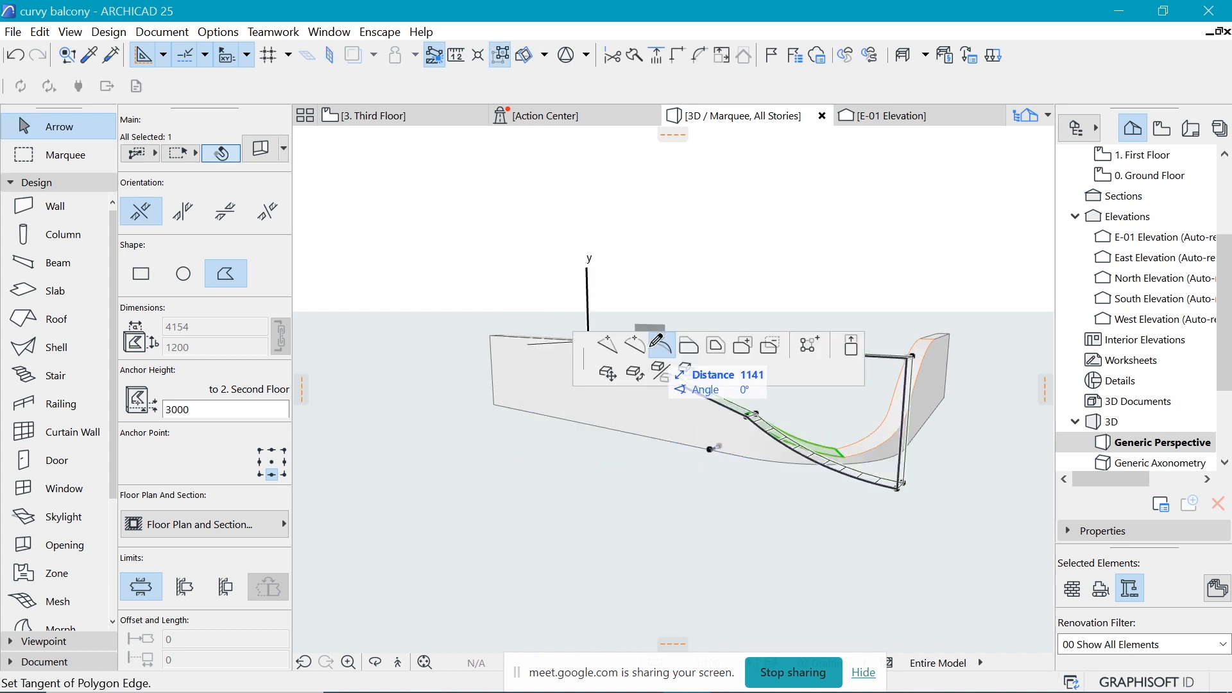
key(Escape)
click(653, 371)
click(737, 343)
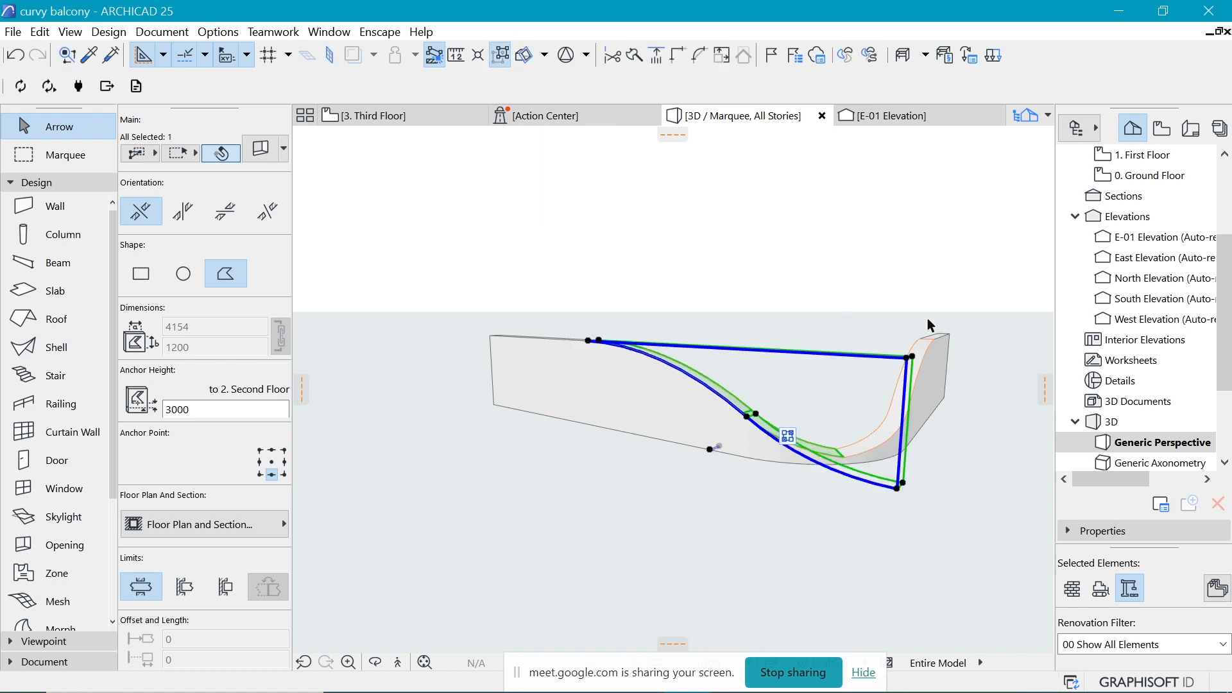
click(960, 295)
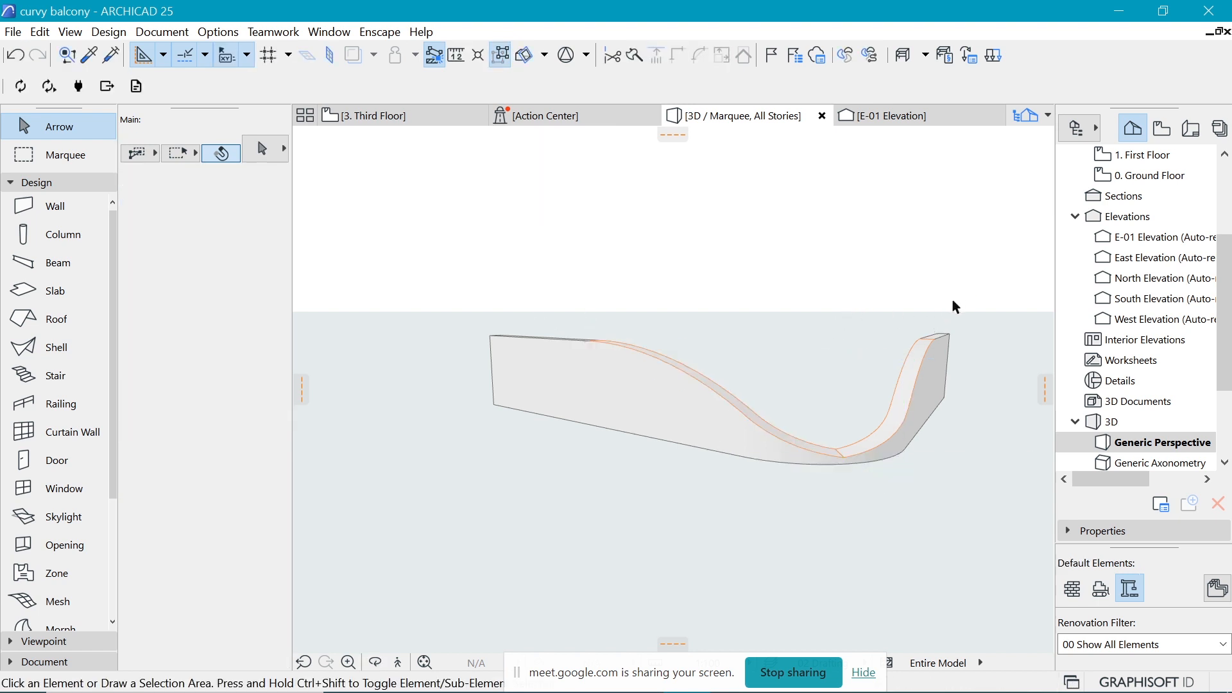
Examine the curved balcony wall from several sides and the complete building with its curvy balconies in 3D.
shift+middle_drag(952, 299, 826, 431)
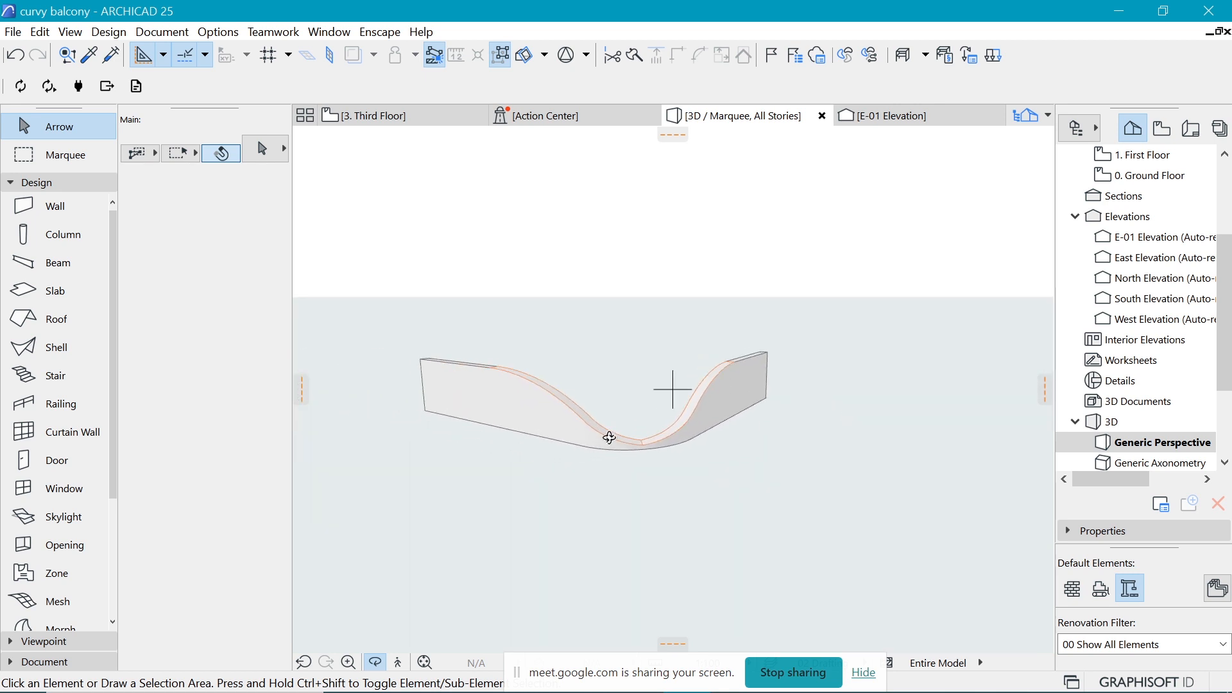
shift+middle_drag(609, 438, 640, 356)
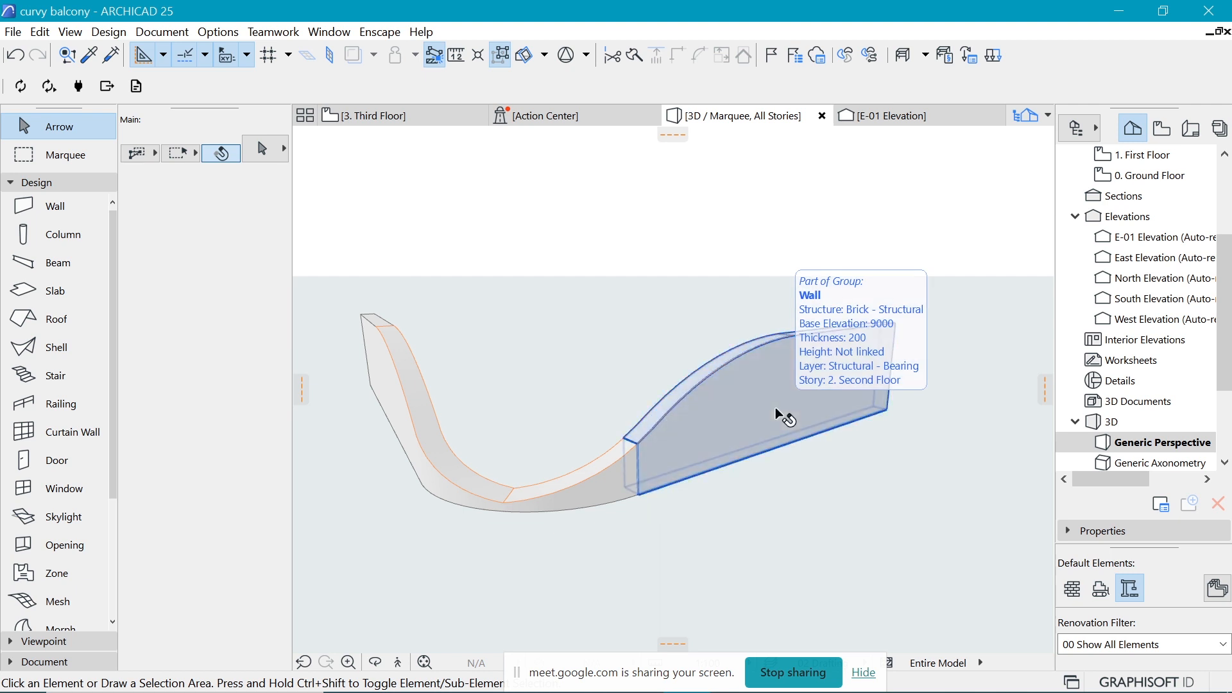
shift+middle_drag(775, 407, 725, 396)
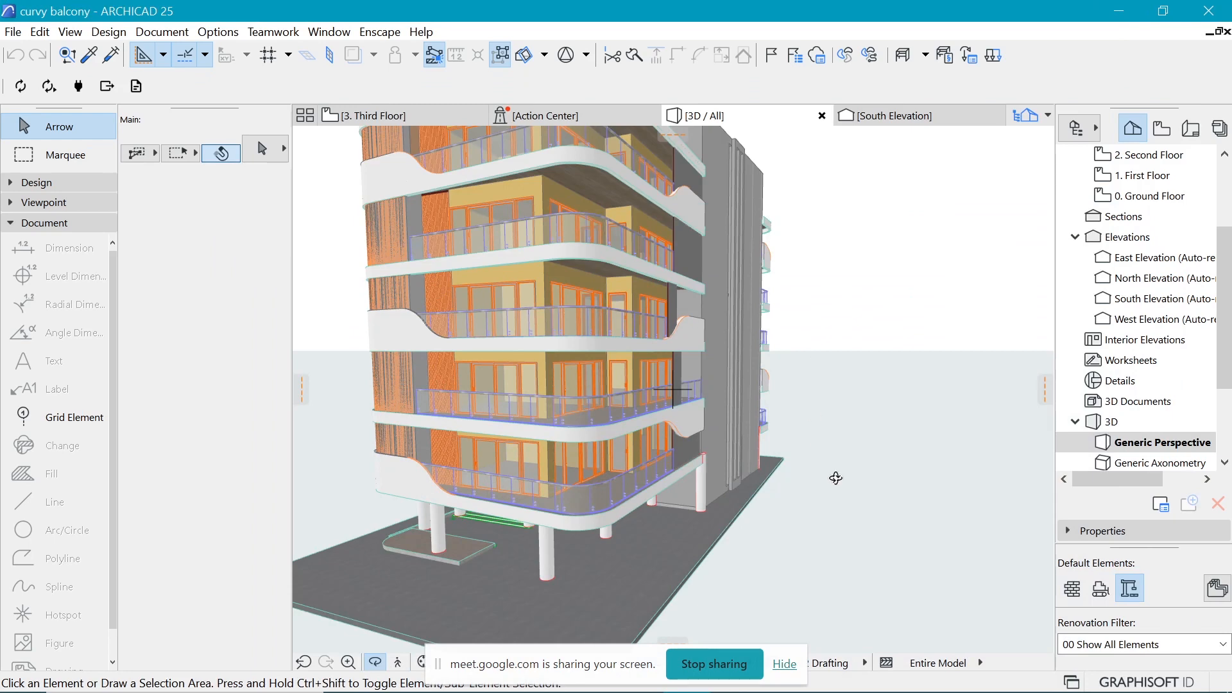
scroll(786, 471, down, 3)
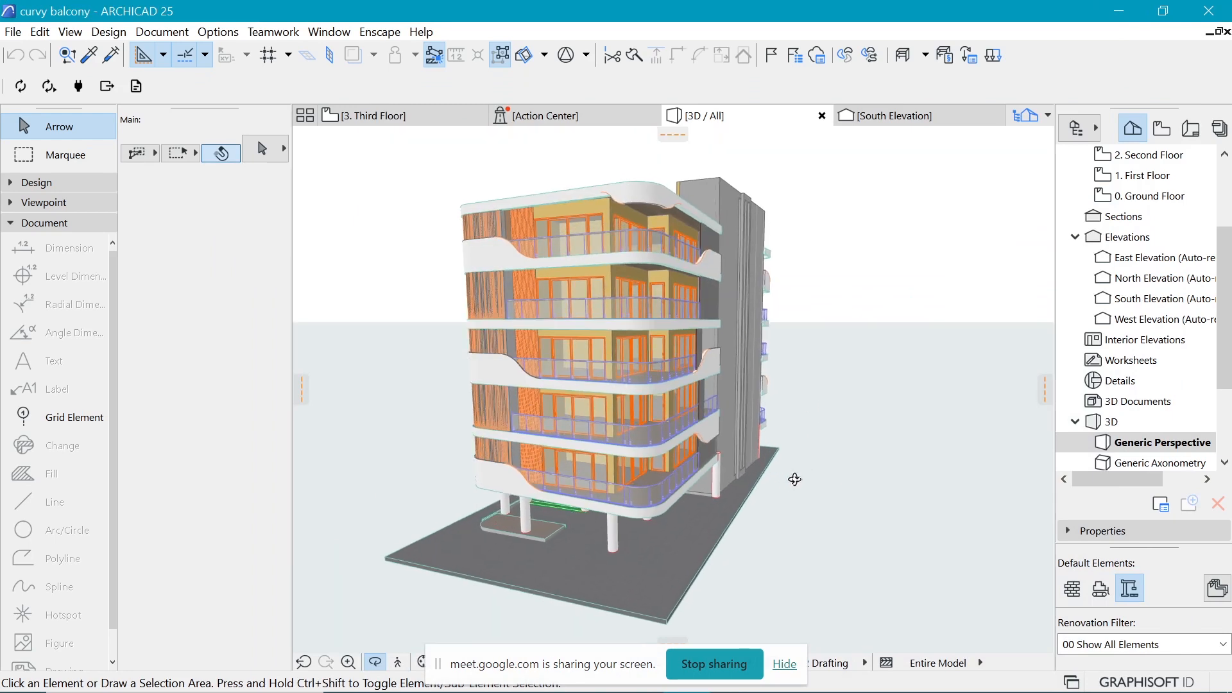